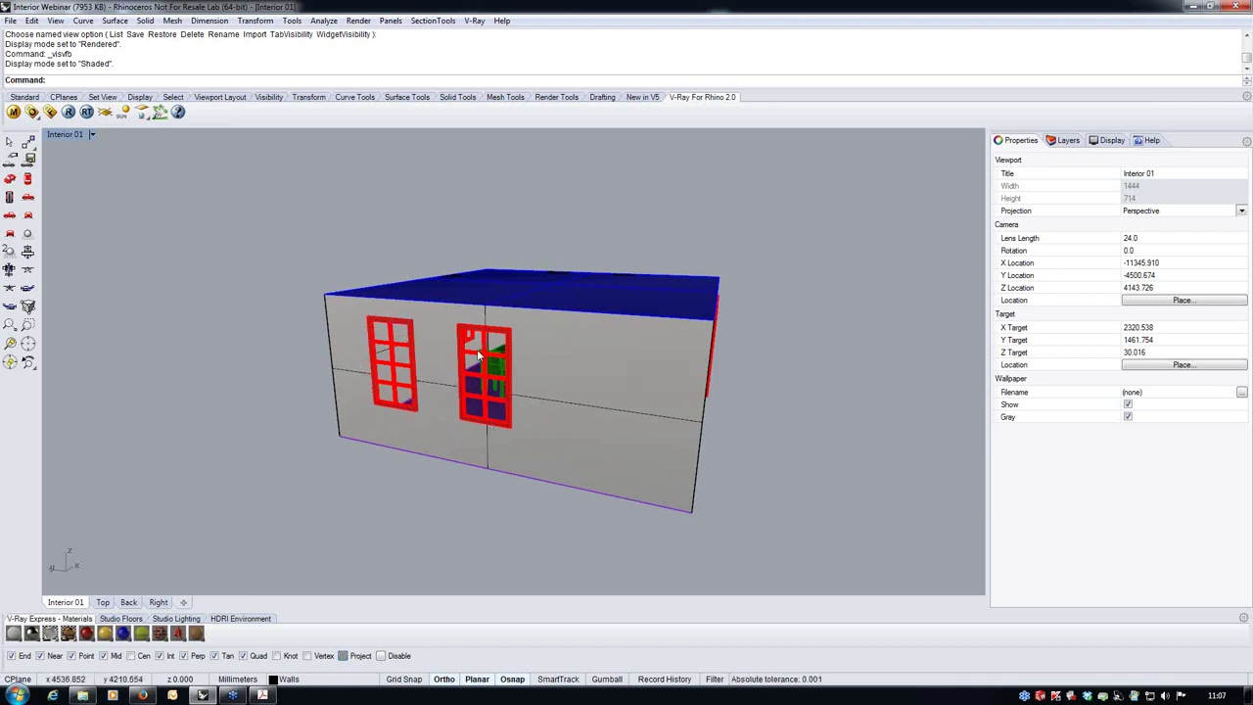
Step: Restore the four-viewport layout and set the Interior 01 viewport to its saved Interior 01 view
right_click_drag(722, 410, 285, 255)
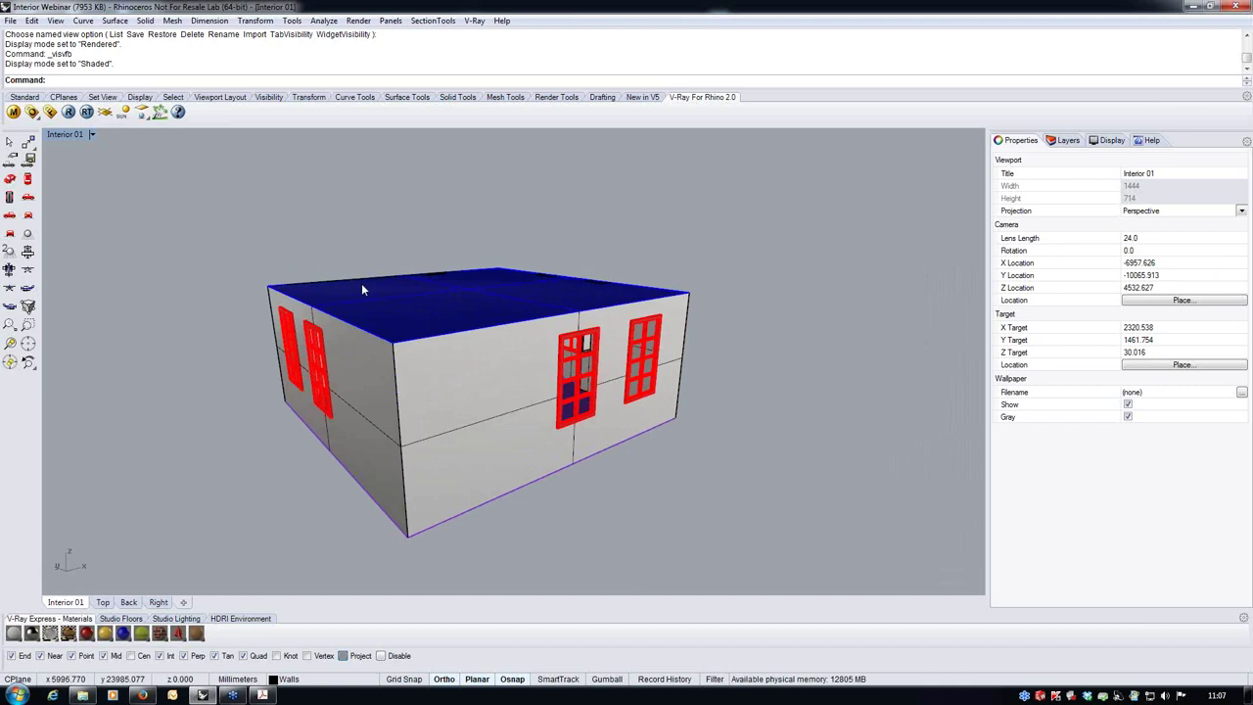
double_click(71, 134)
left_click(644, 135)
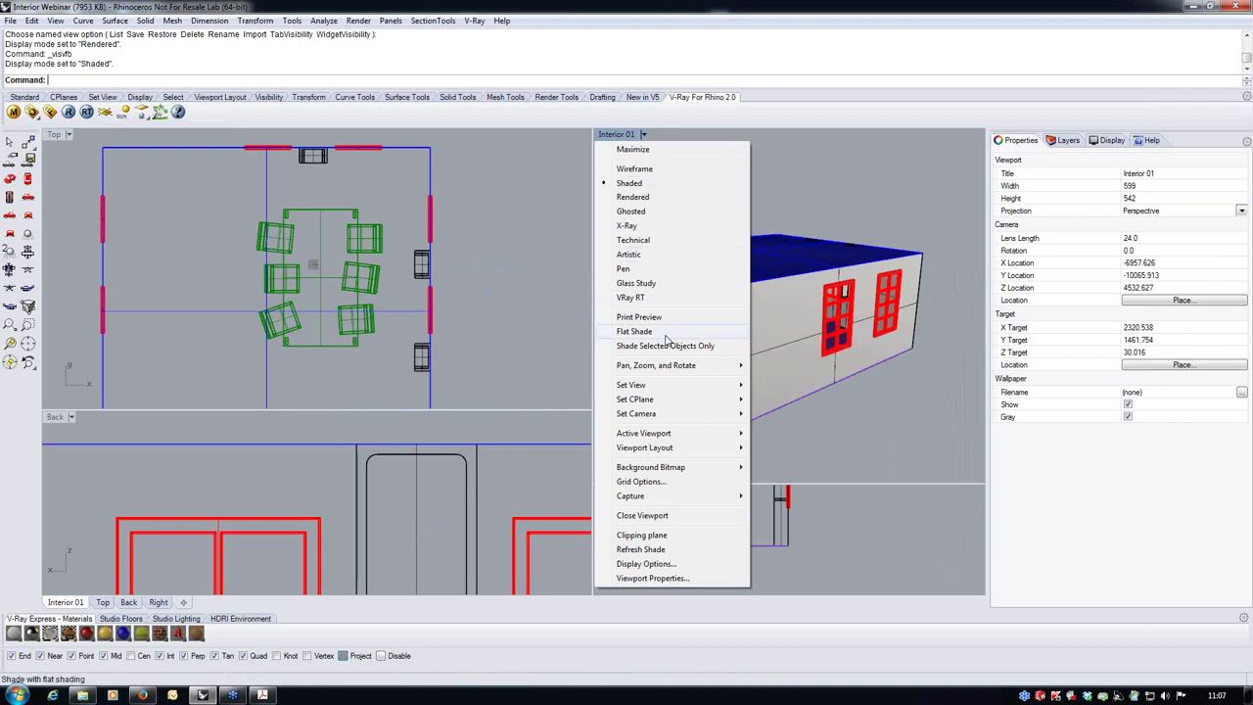
mouse_move(666, 387)
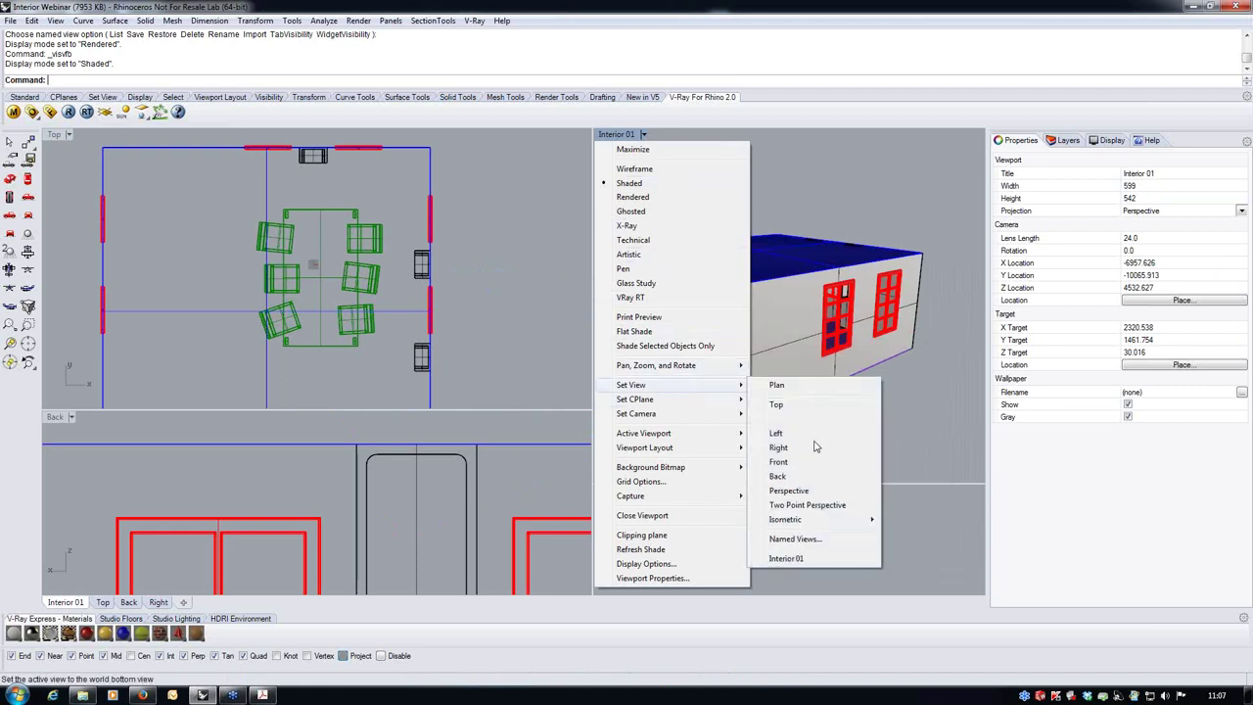
left_click(786, 558)
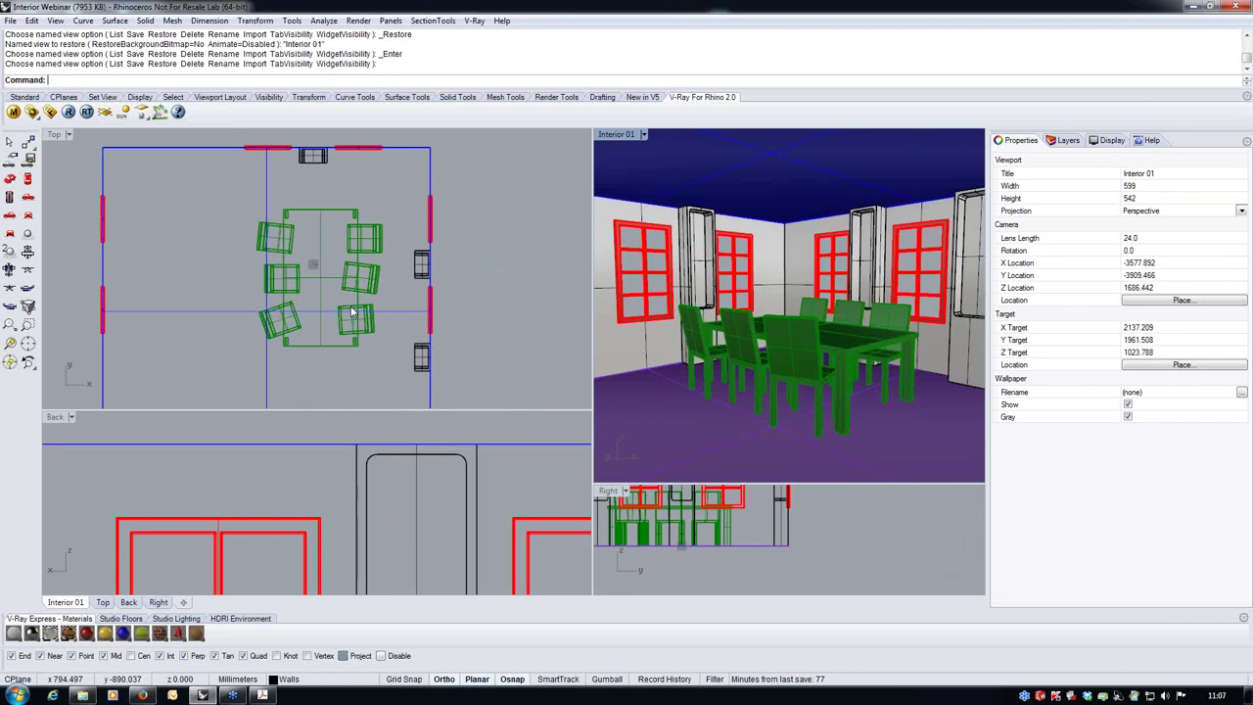
left_click(643, 135)
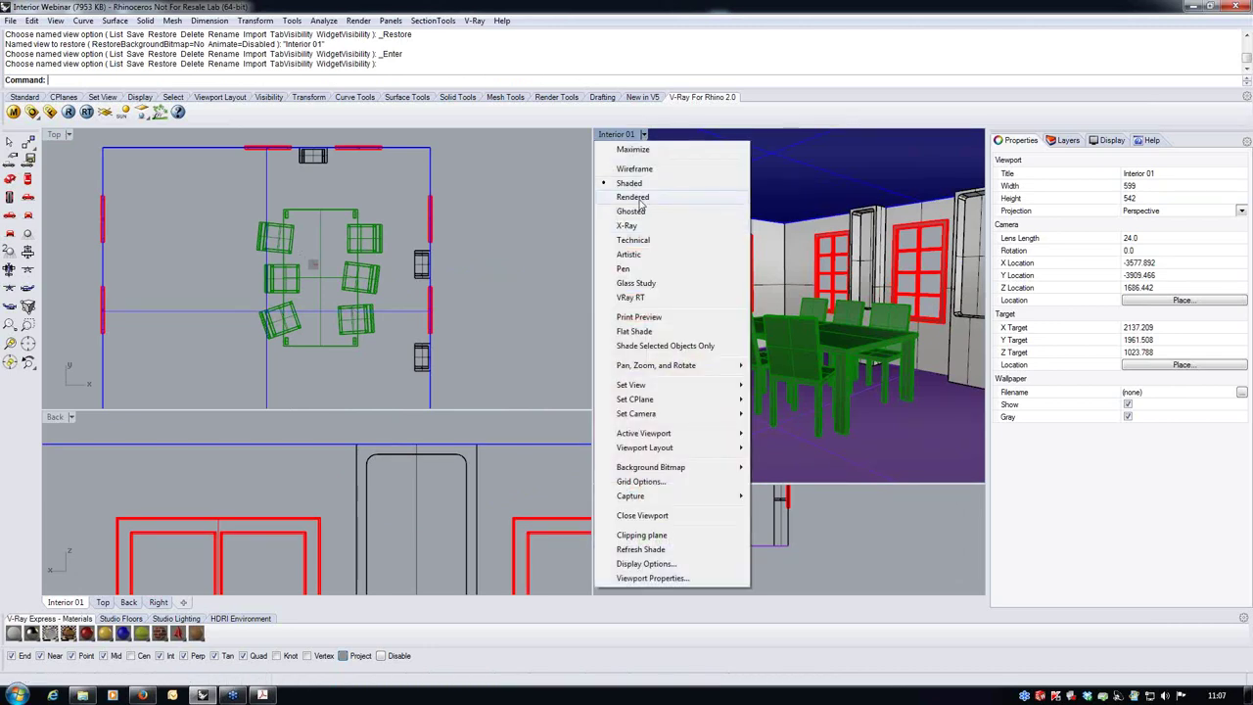
Step: Show Interior 01 in Rendered display mode and bring up the V-Ray option editor
left_click(640, 199)
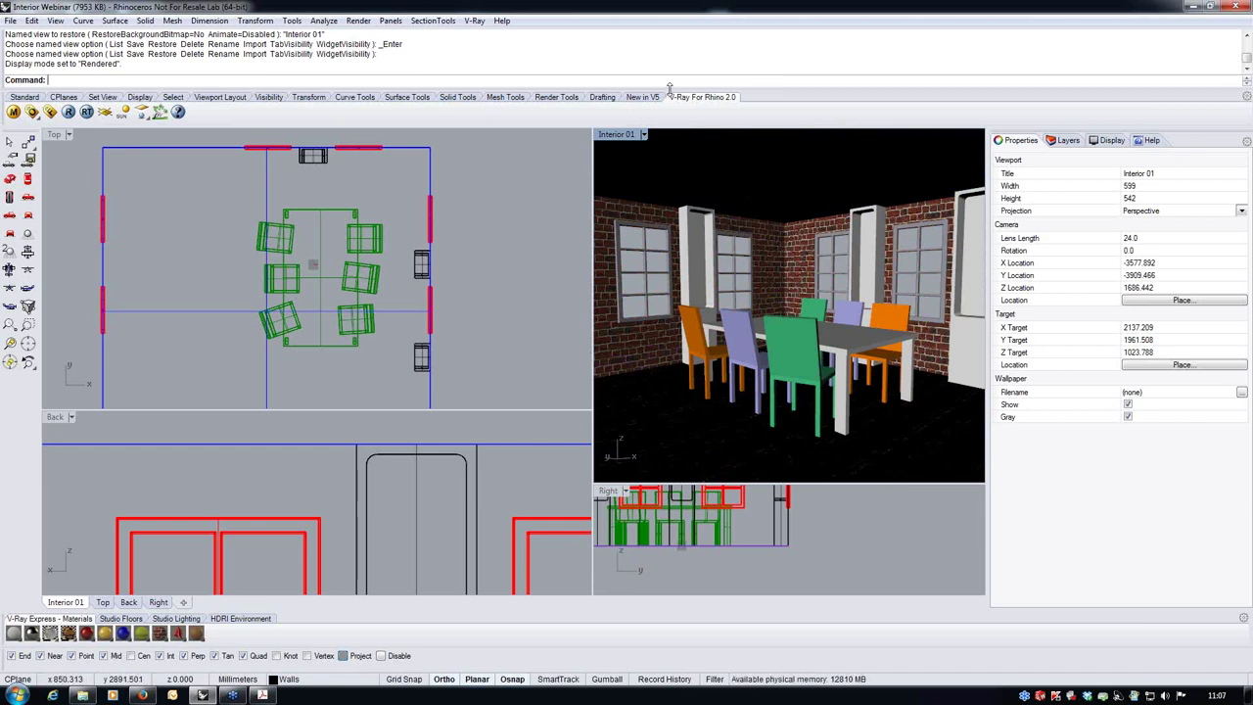
left_click(32, 112)
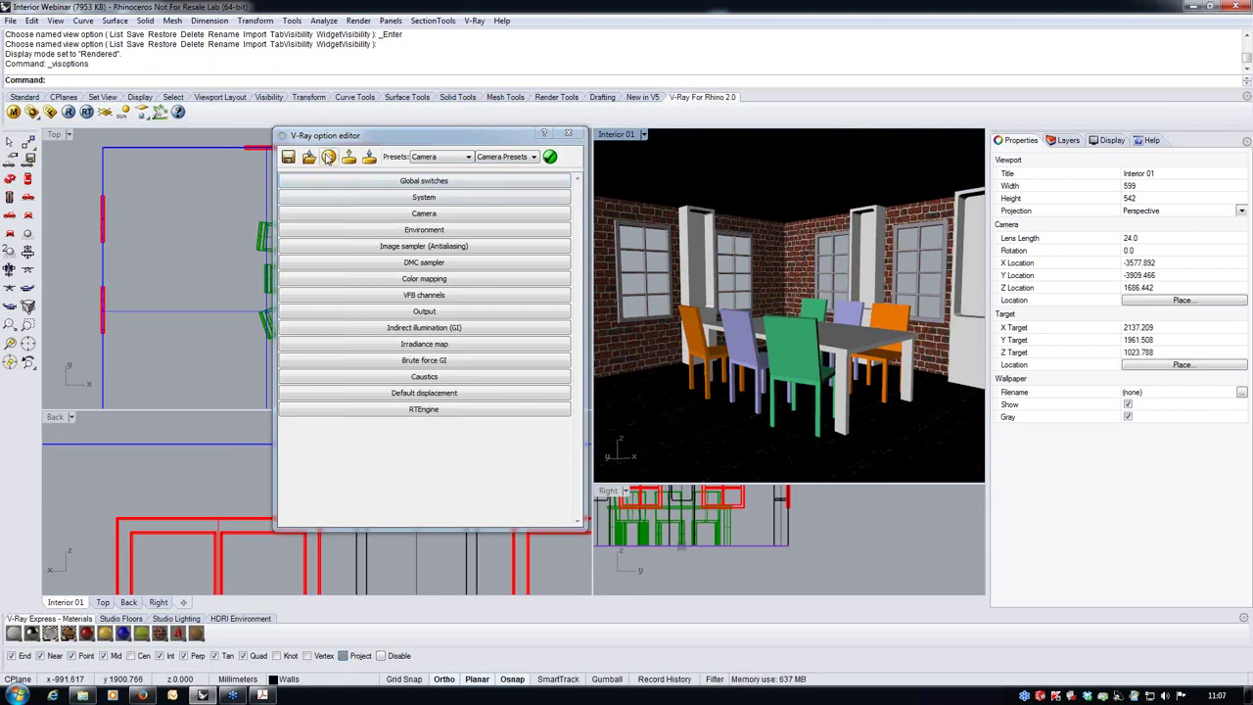
Step: Review the V-Ray Output settings, then show the V-Ray frame buffer with render history
left_click(329, 158)
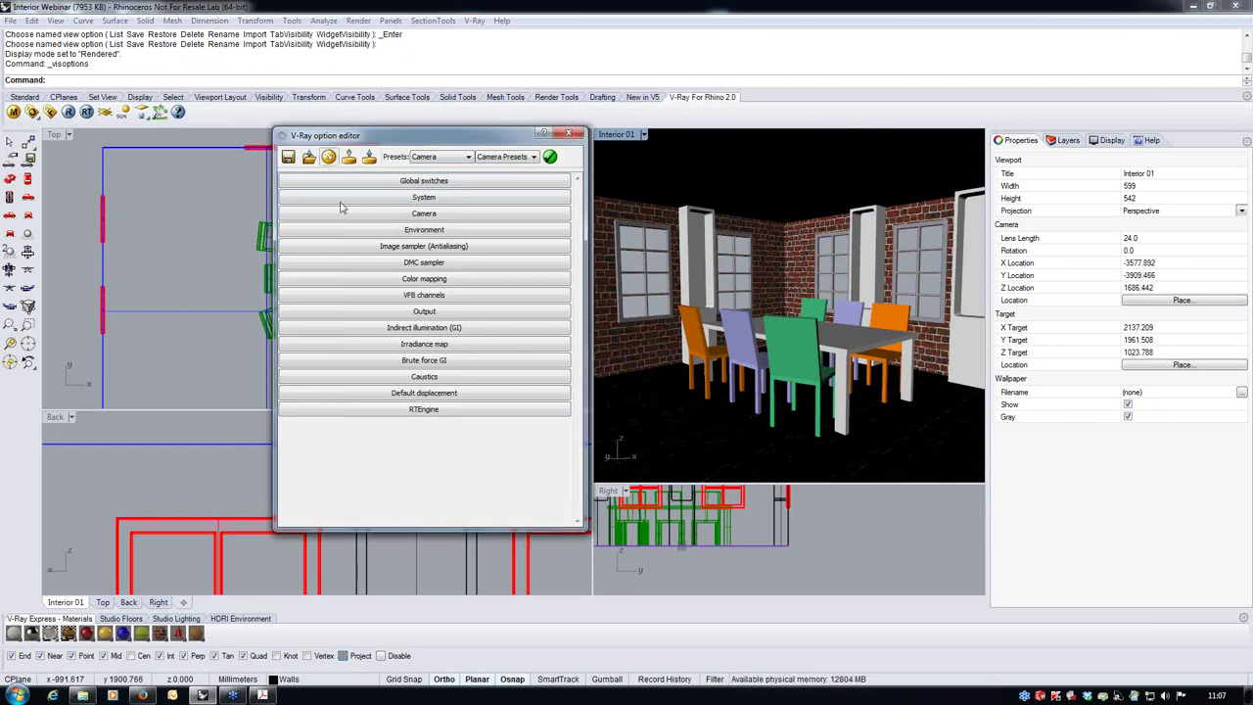
left_click(423, 311)
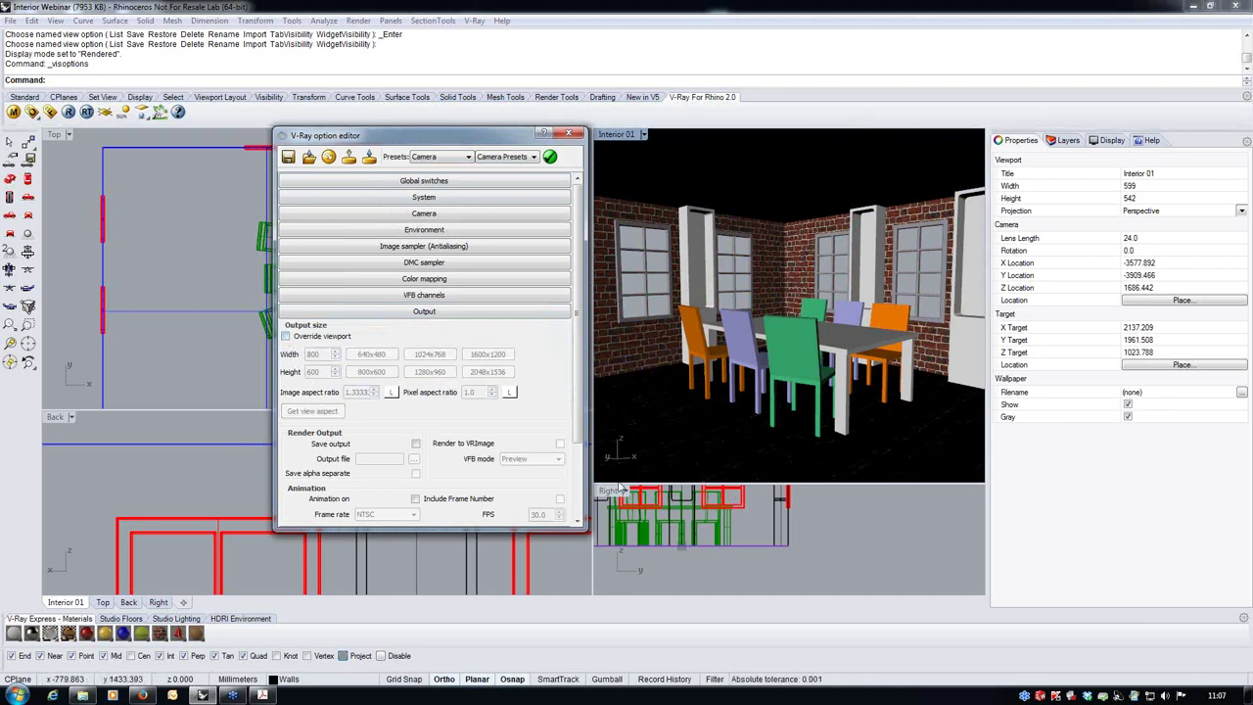
left_click(443, 315)
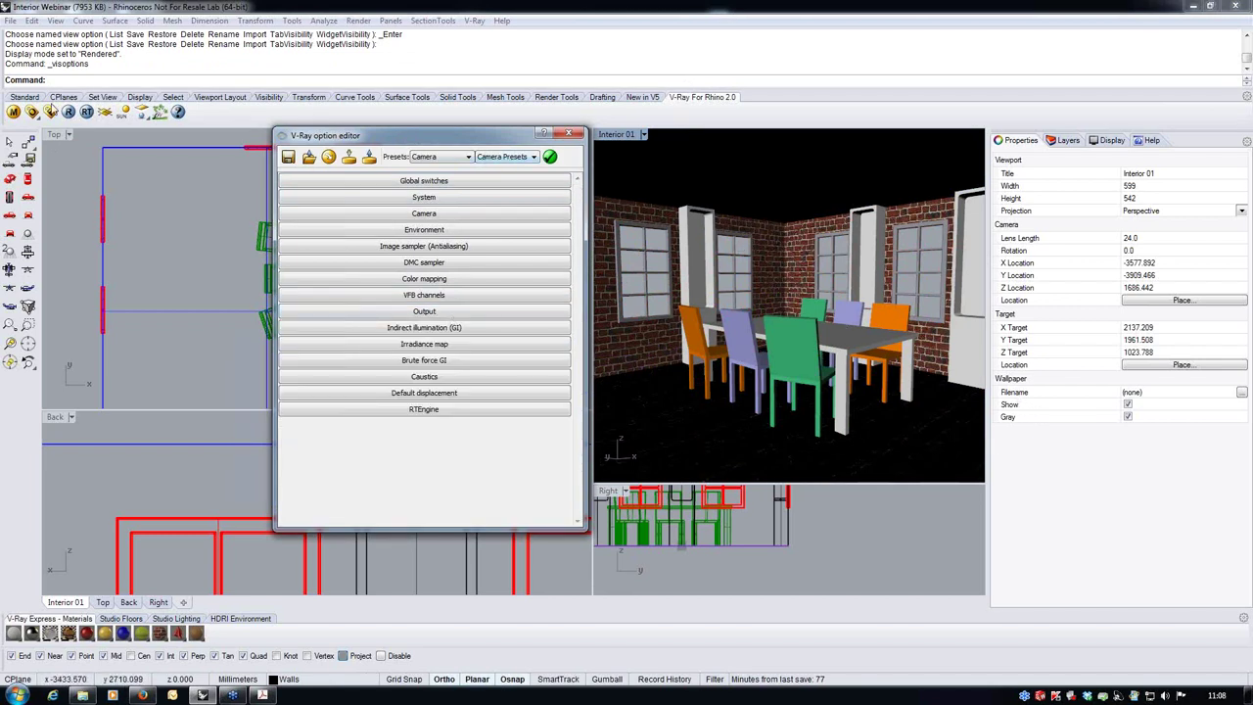
left_click(50, 113)
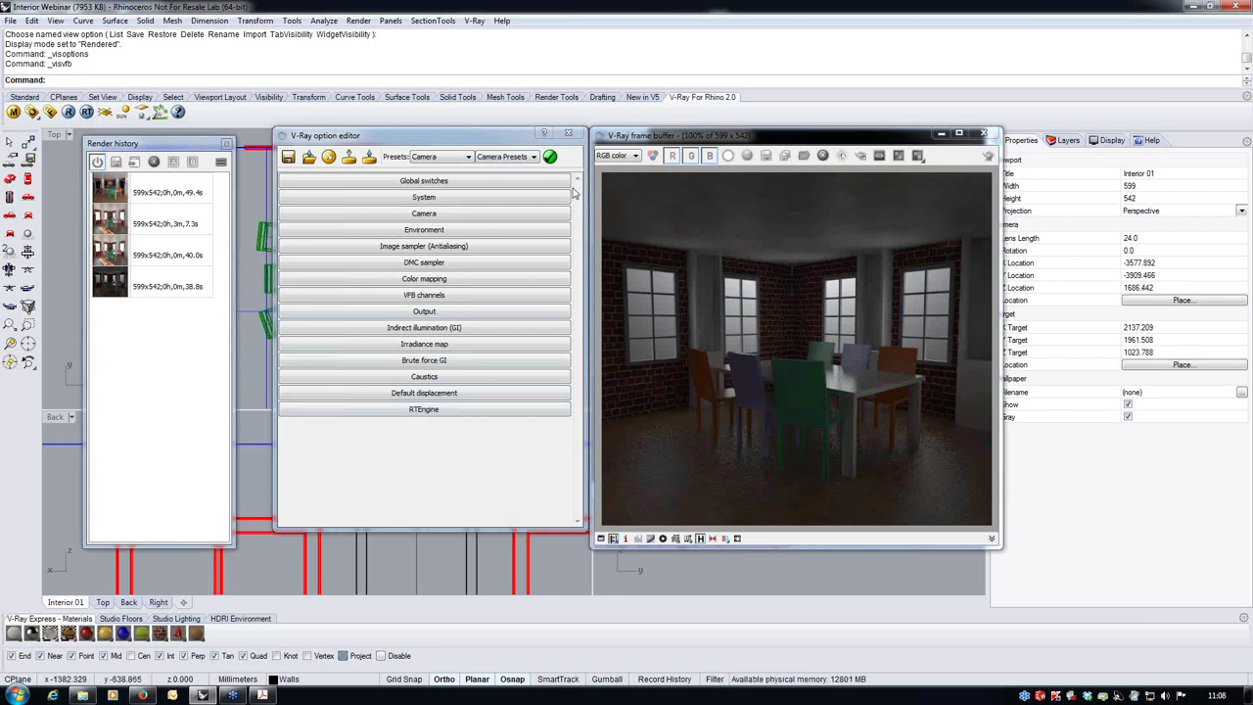
Step: Review the last render, close the frame buffer, and move the option editor to the left
left_click_drag(507, 143, 434, 160)
left_click_drag(815, 143, 753, 139)
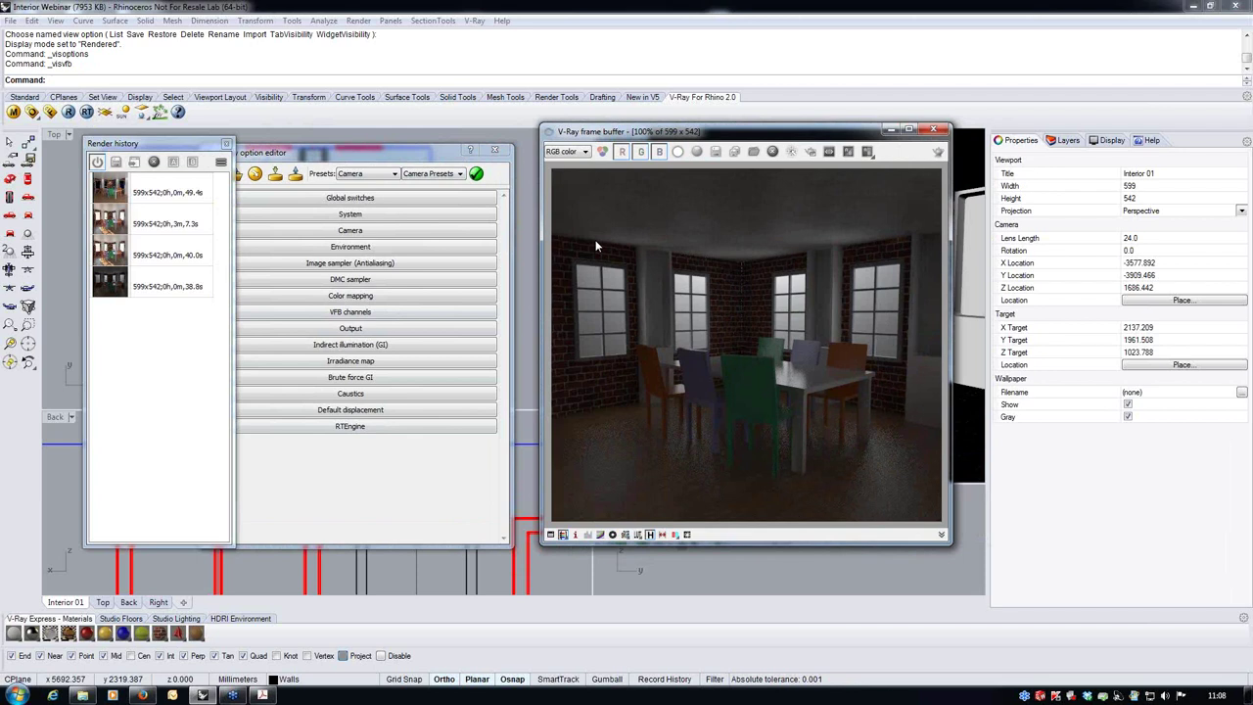
left_click_drag(863, 138, 844, 144)
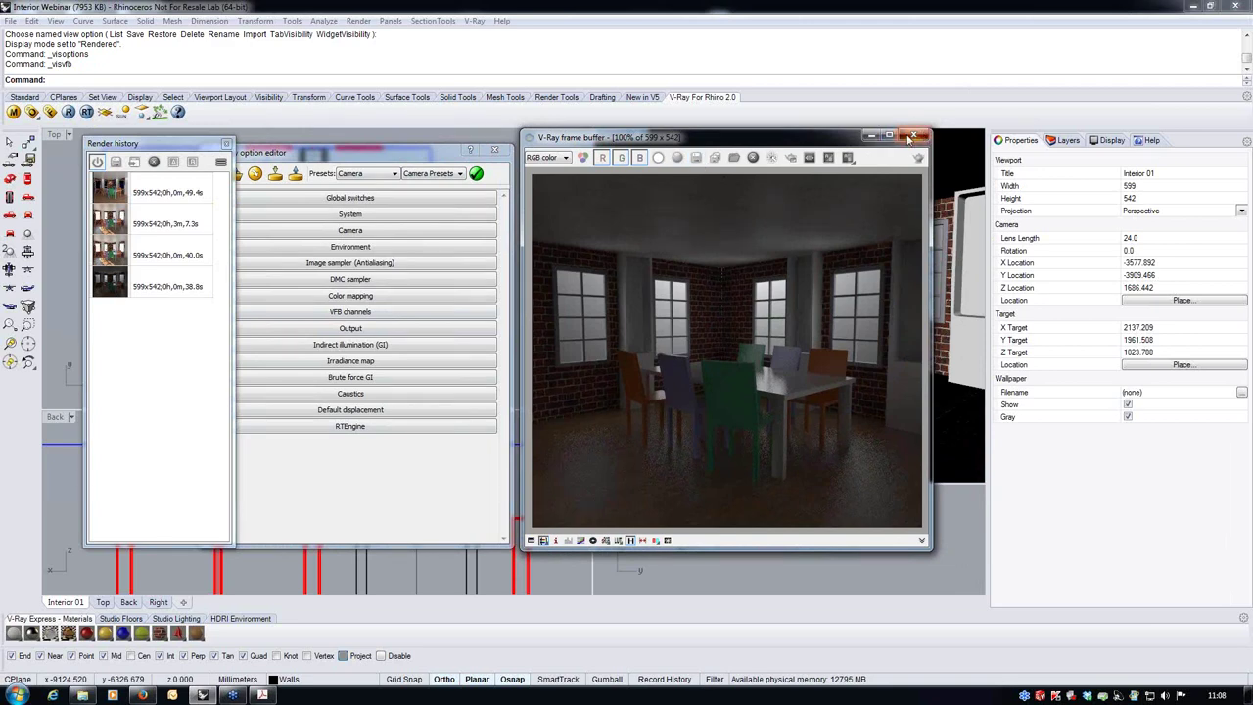
left_click(913, 135)
left_click_drag(432, 151, 396, 132)
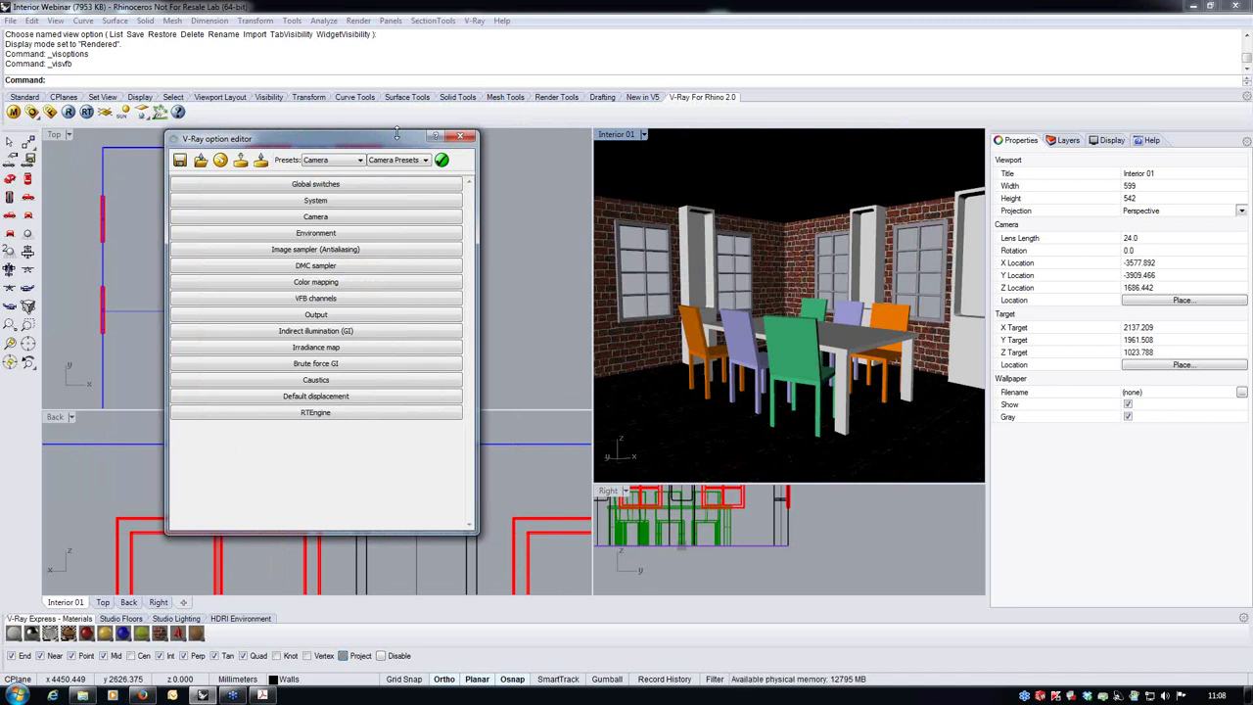
Step: Turn on Override materials in Global switches with a 206, 206, 206 grey override colour
left_click(393, 186)
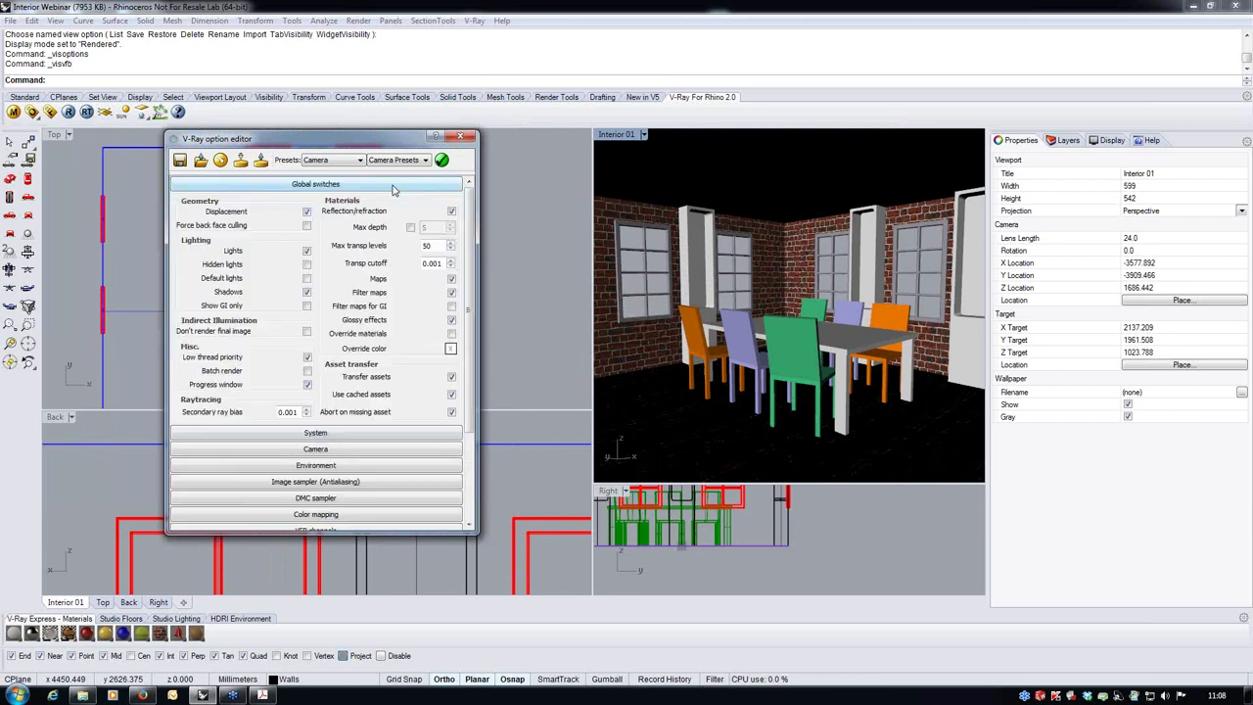
left_click(451, 333)
left_click(450, 349)
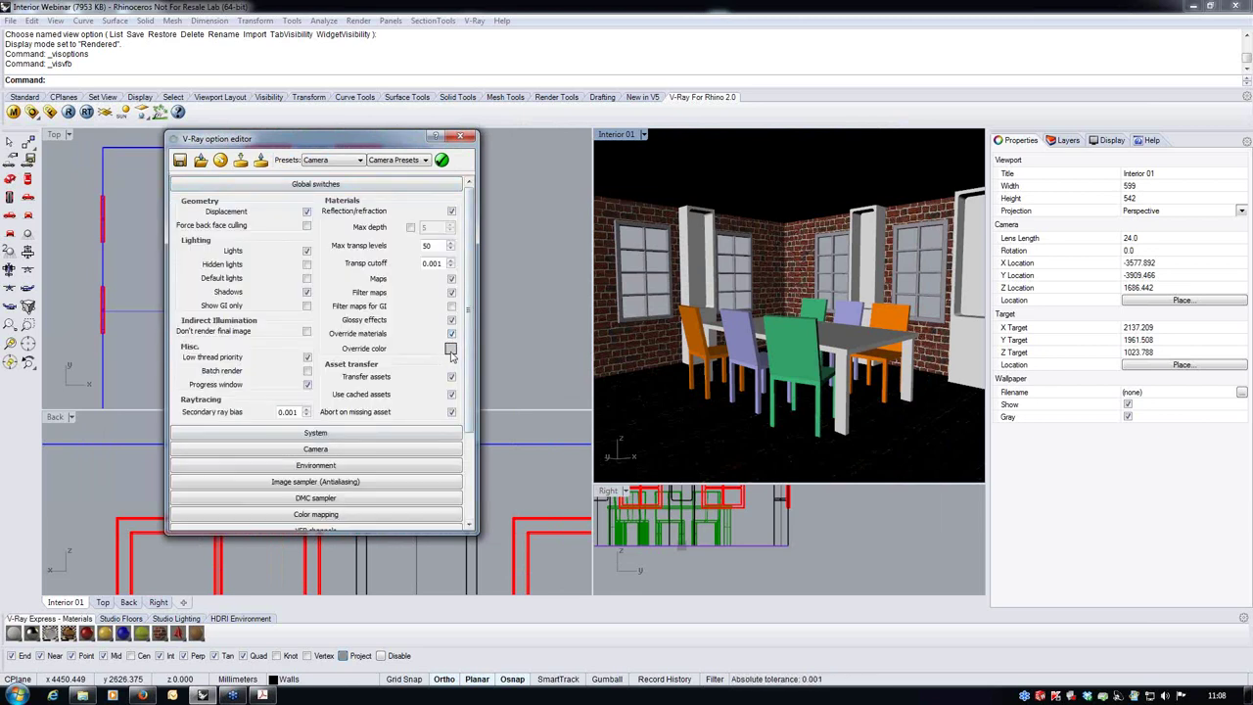
left_click(744, 553)
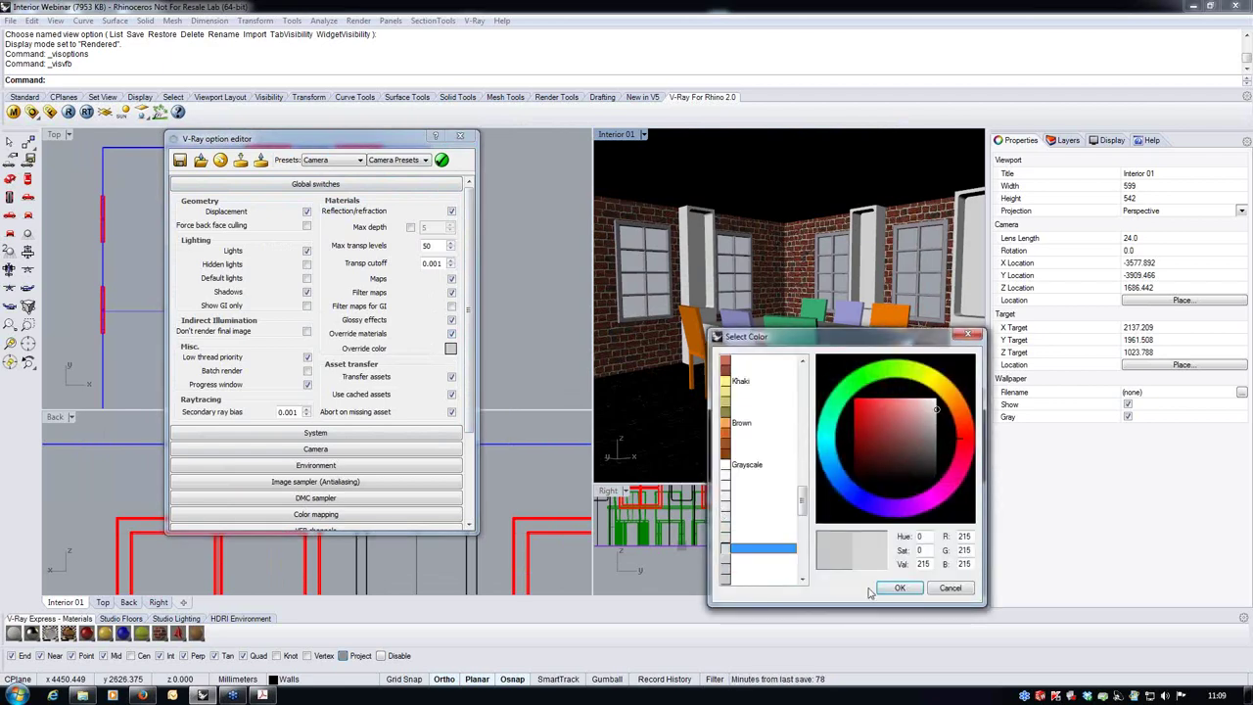
left_click(900, 587)
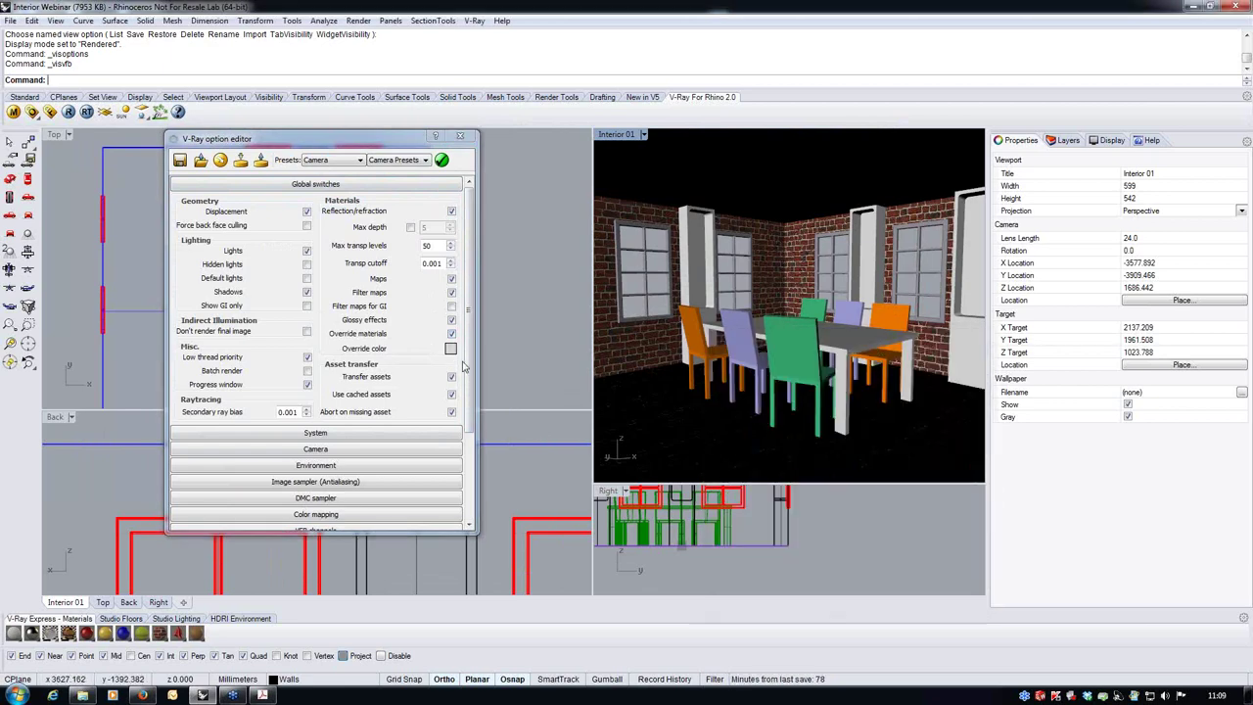
left_click(450, 350)
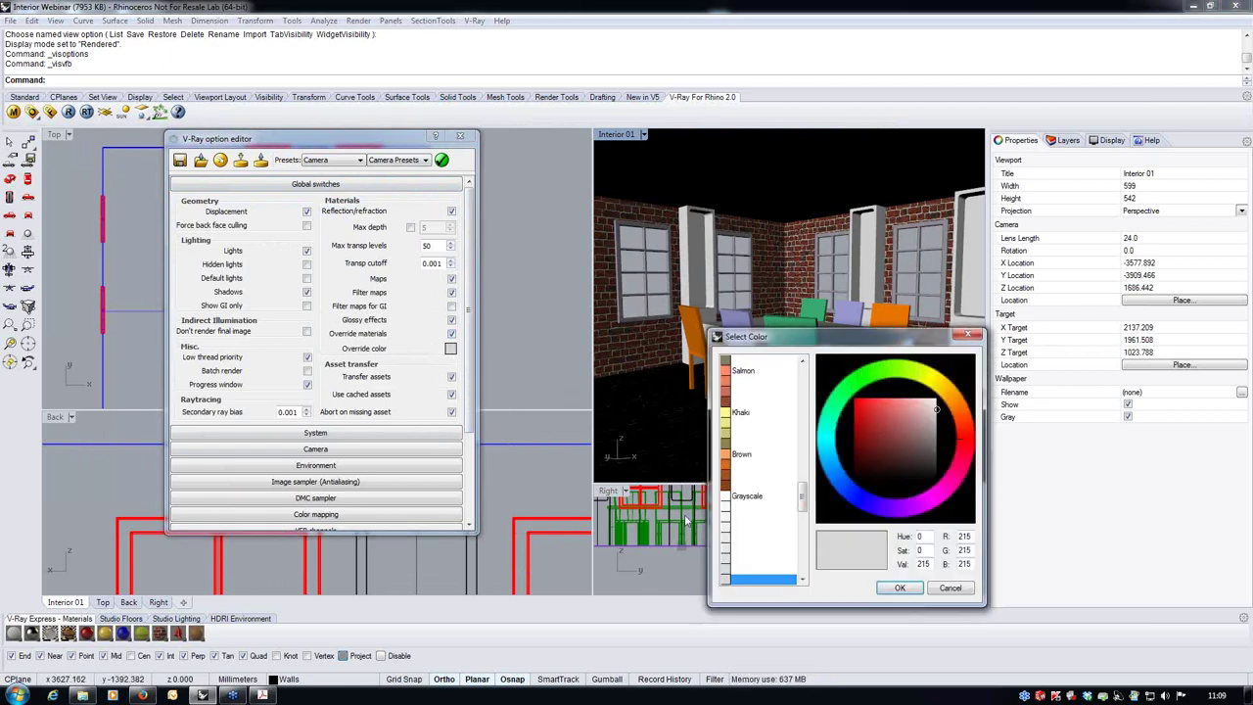
left_click(937, 413)
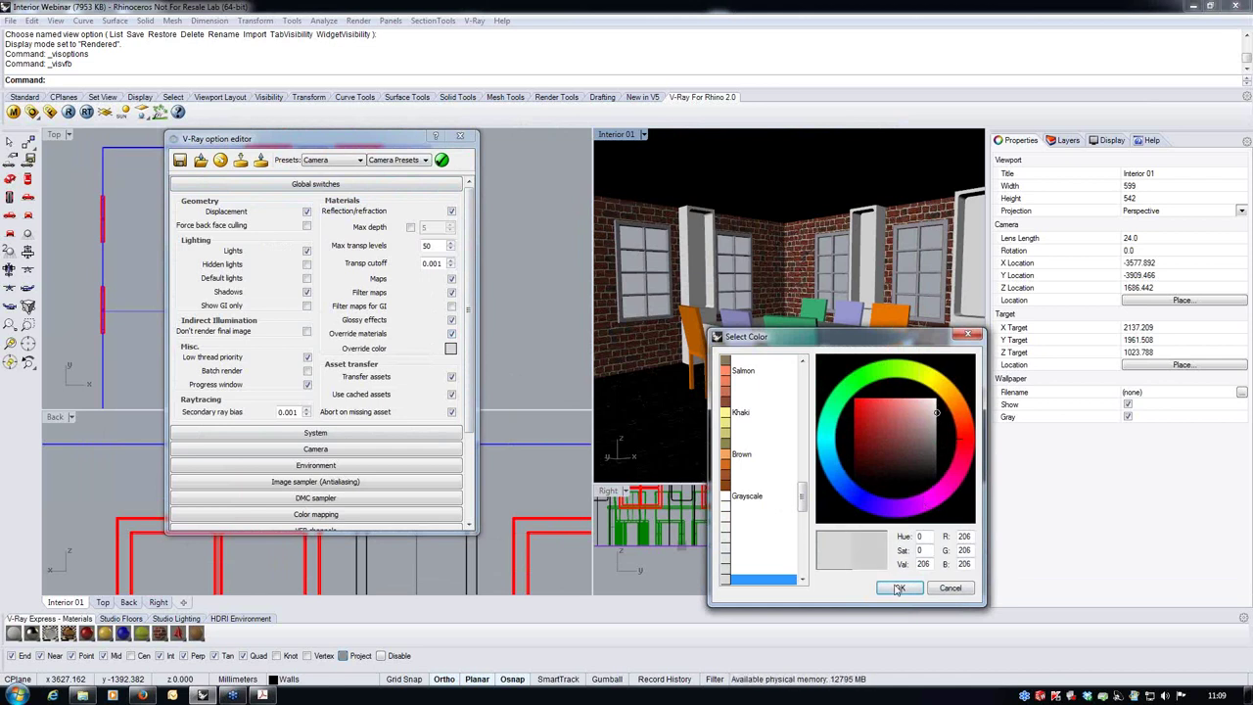
left_click(899, 588)
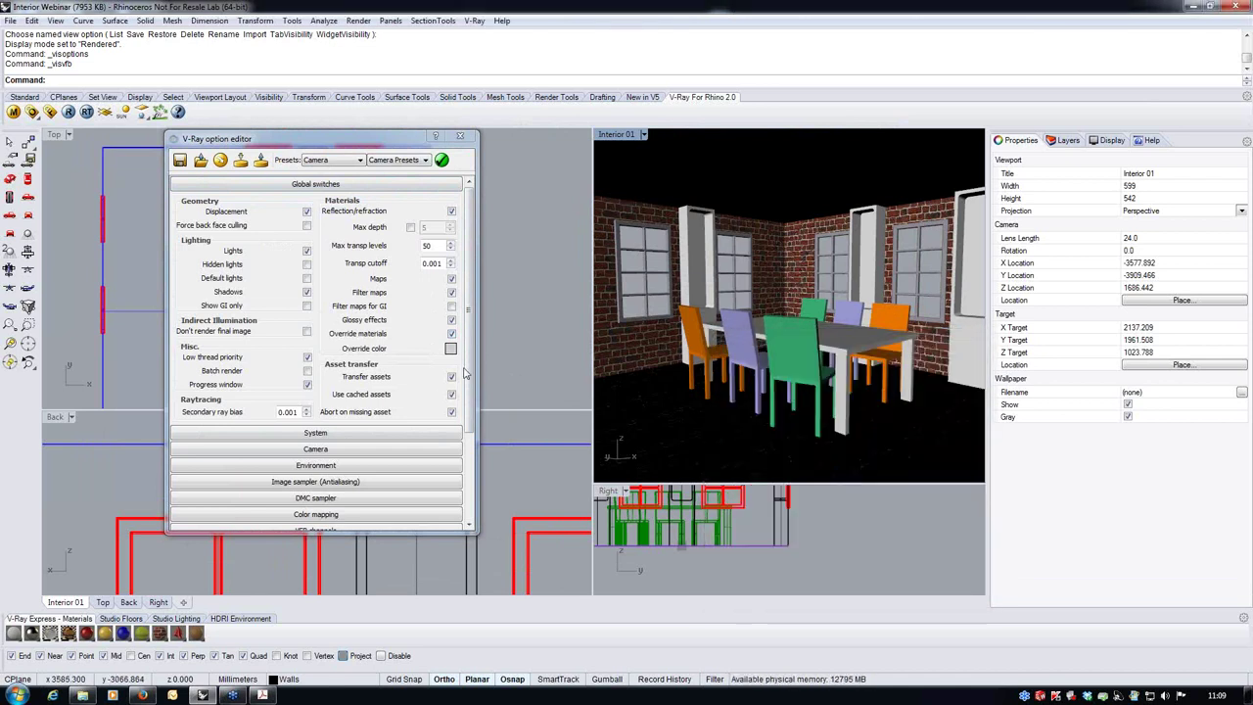
left_click(438, 186)
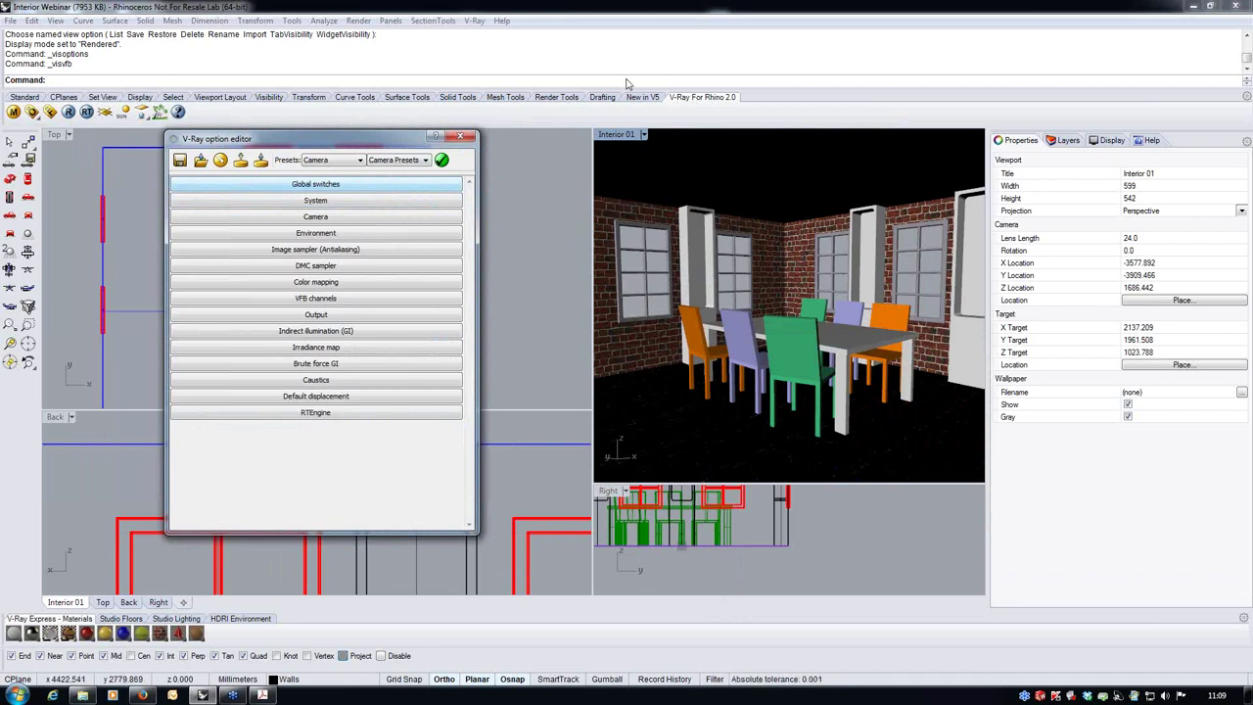
left_click_drag(409, 145, 390, 440)
left_click(473, 338)
scroll(464, 209, "down", 2)
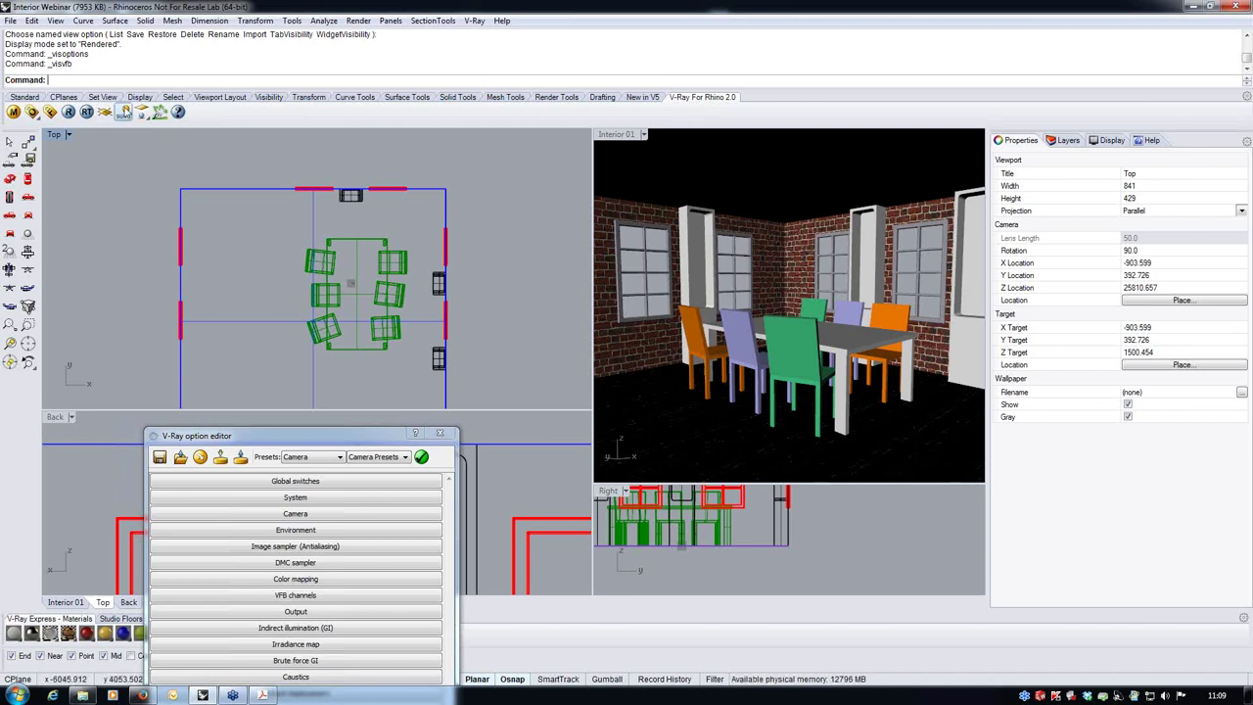
left_click(389, 20)
left_click(431, 175)
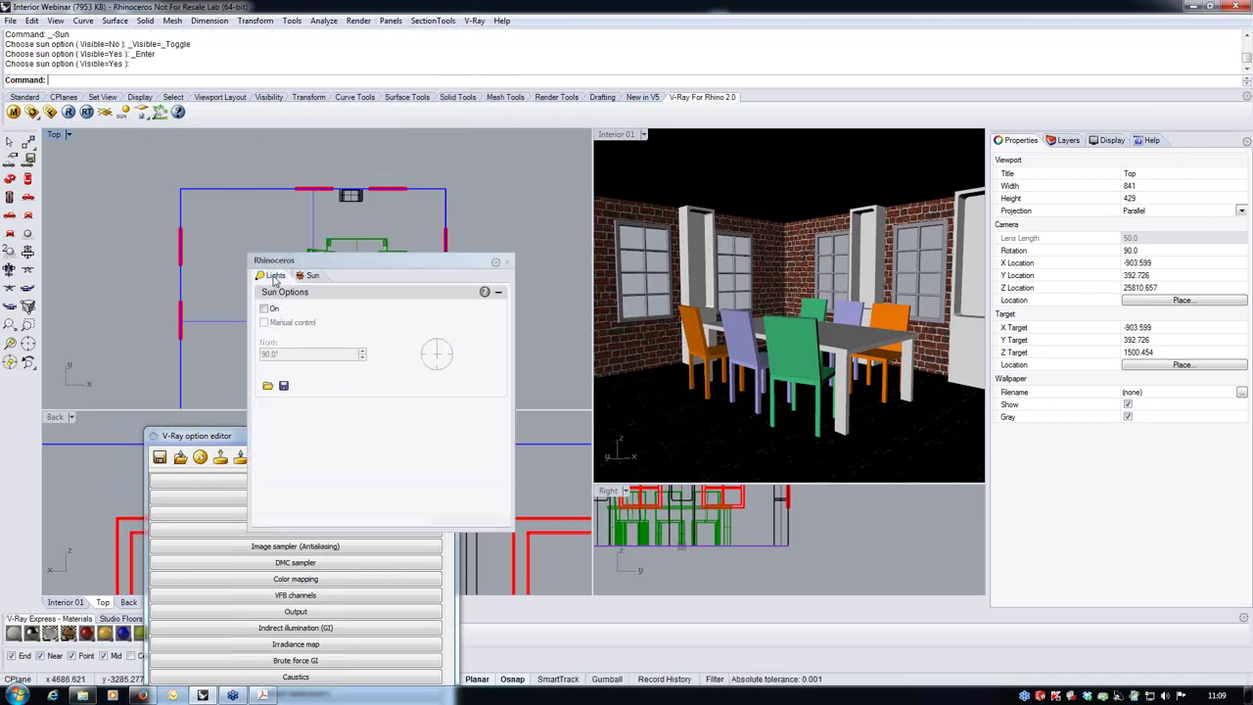
left_click(274, 276)
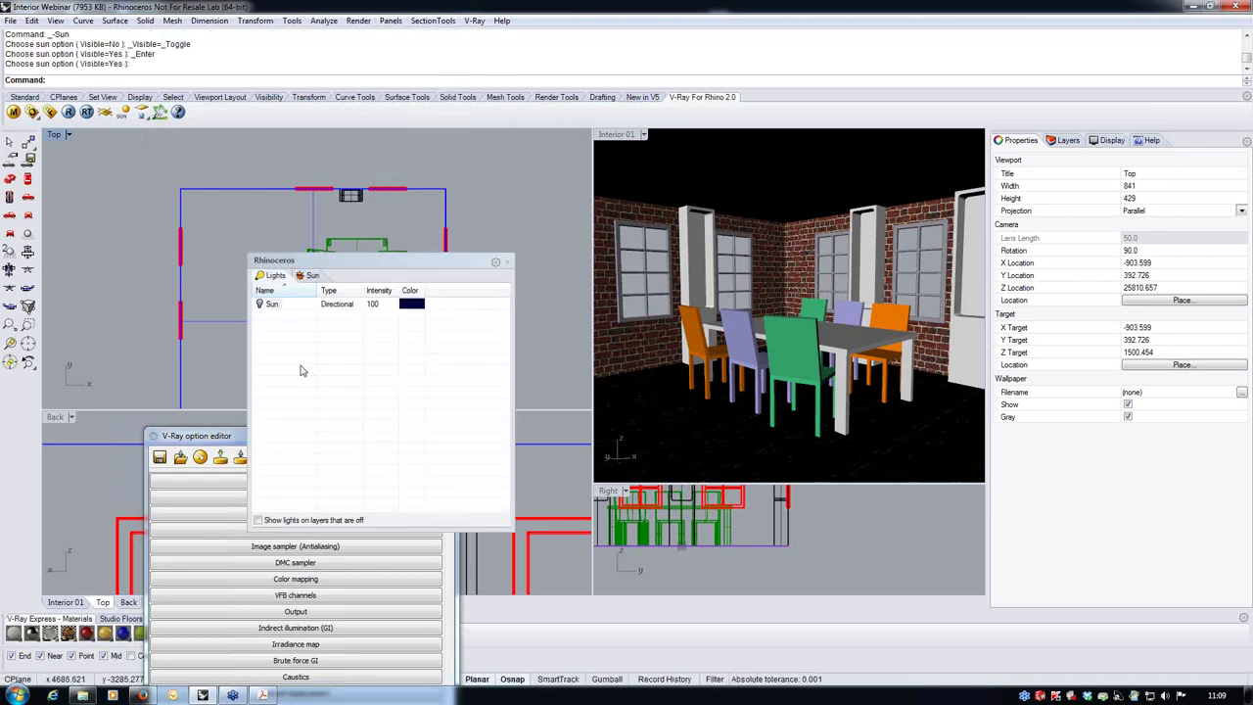
left_click(314, 276)
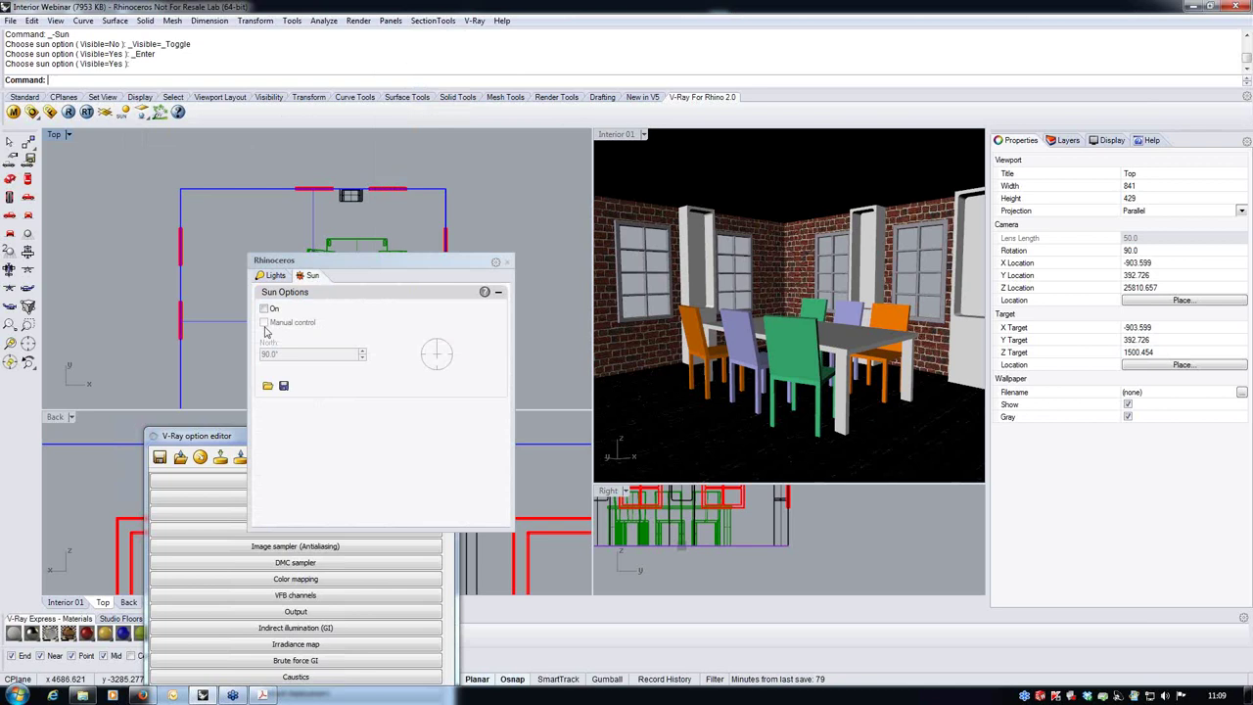
left_click(507, 262)
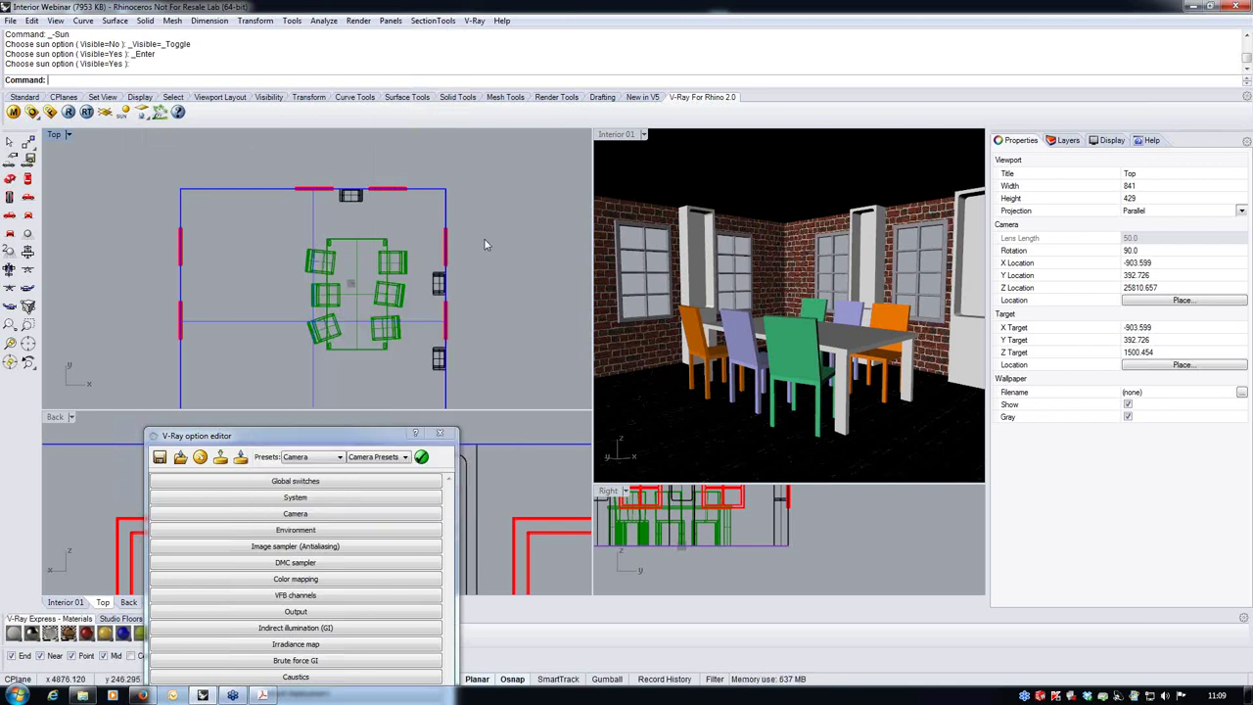
Step: Create a sun for Wellington, New Zealand on 16/08/2014 at 14:29 above the room plan
left_click(125, 112)
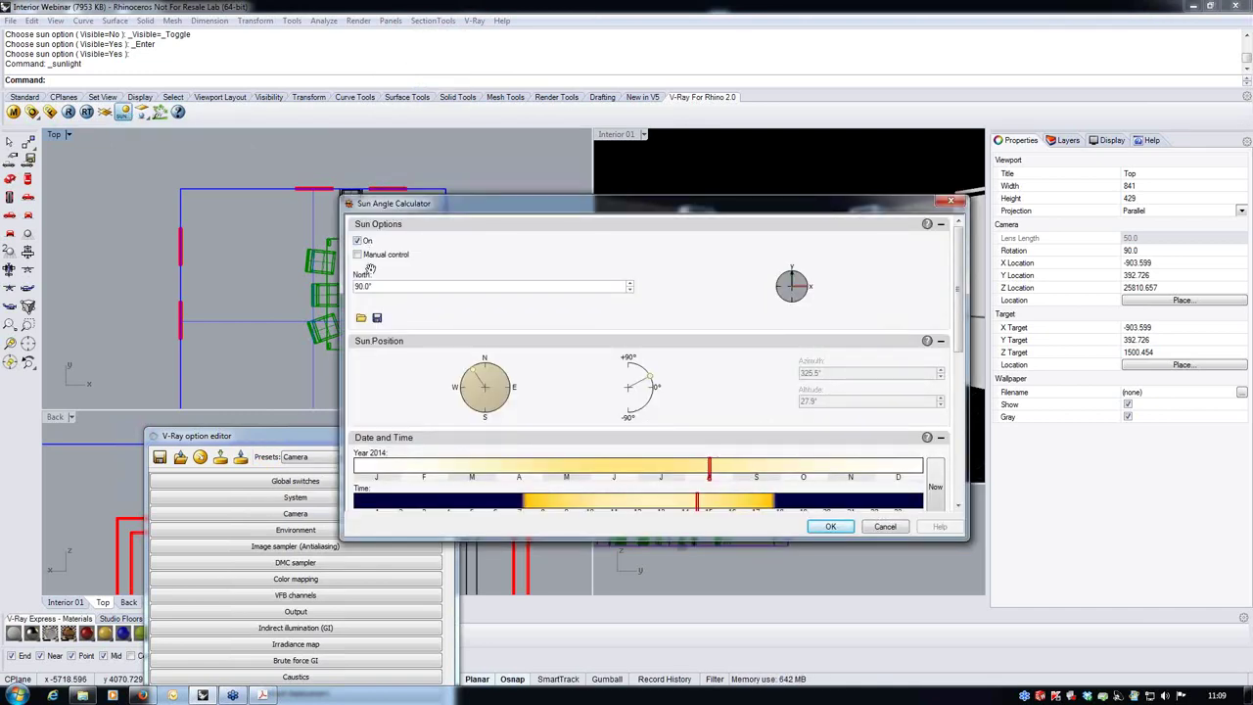
left_click_drag(959, 269, 959, 395)
left_click(405, 494)
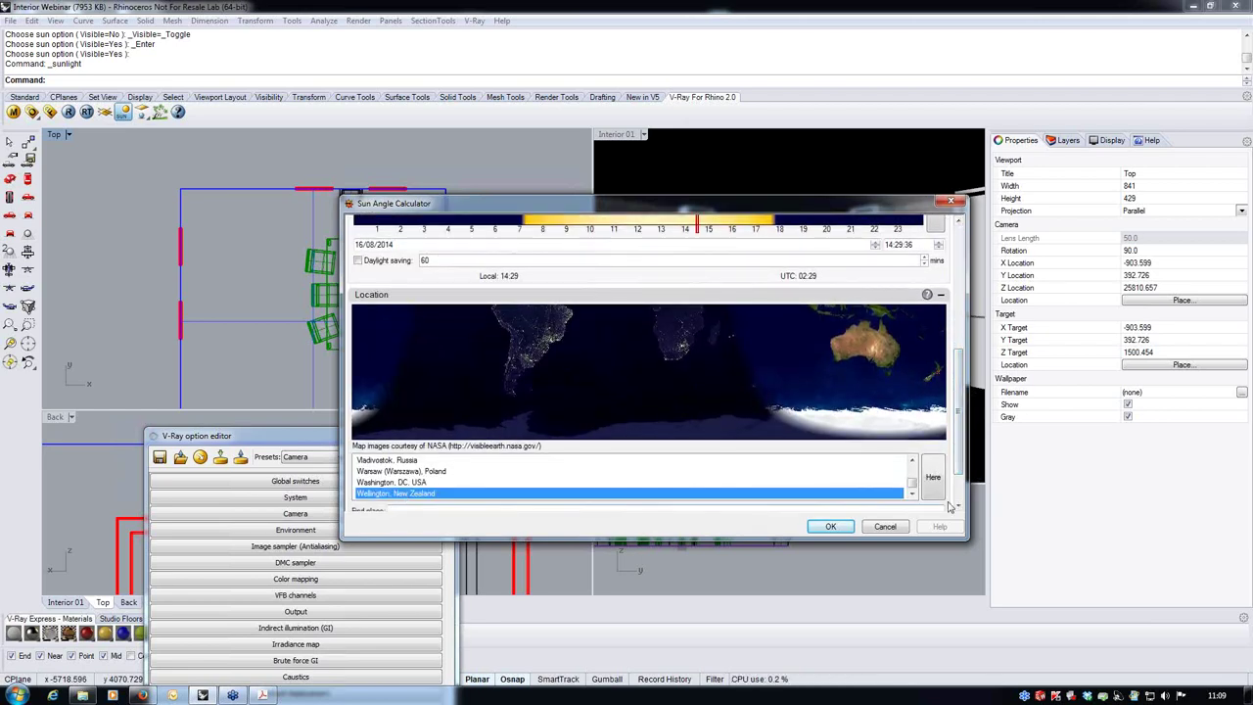
left_click_drag(958, 447, 958, 396)
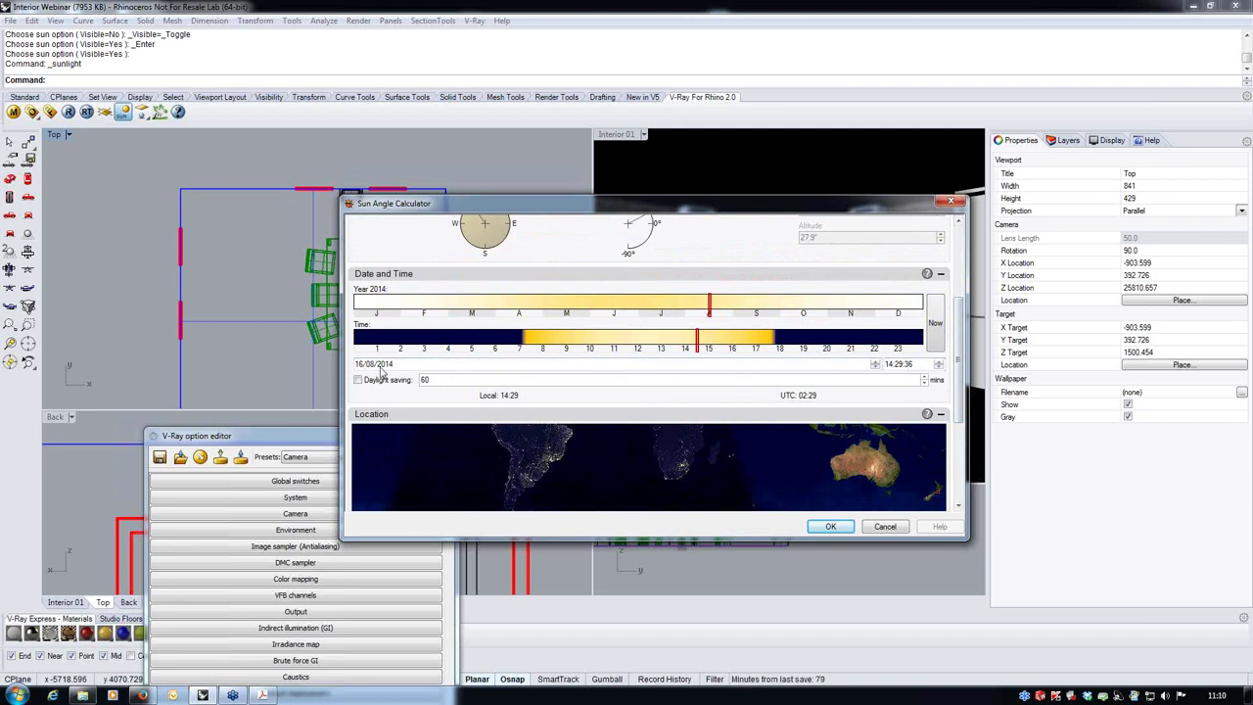
left_click(830, 526)
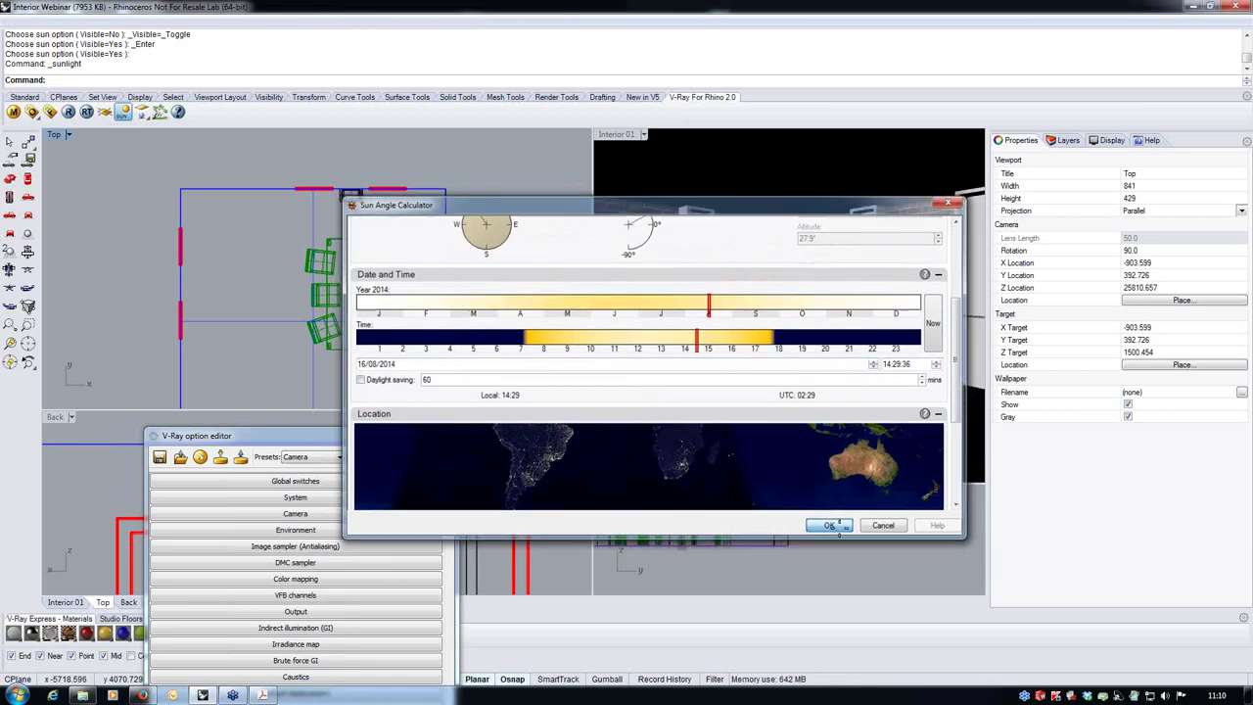
scroll(303, 319, "up", 3)
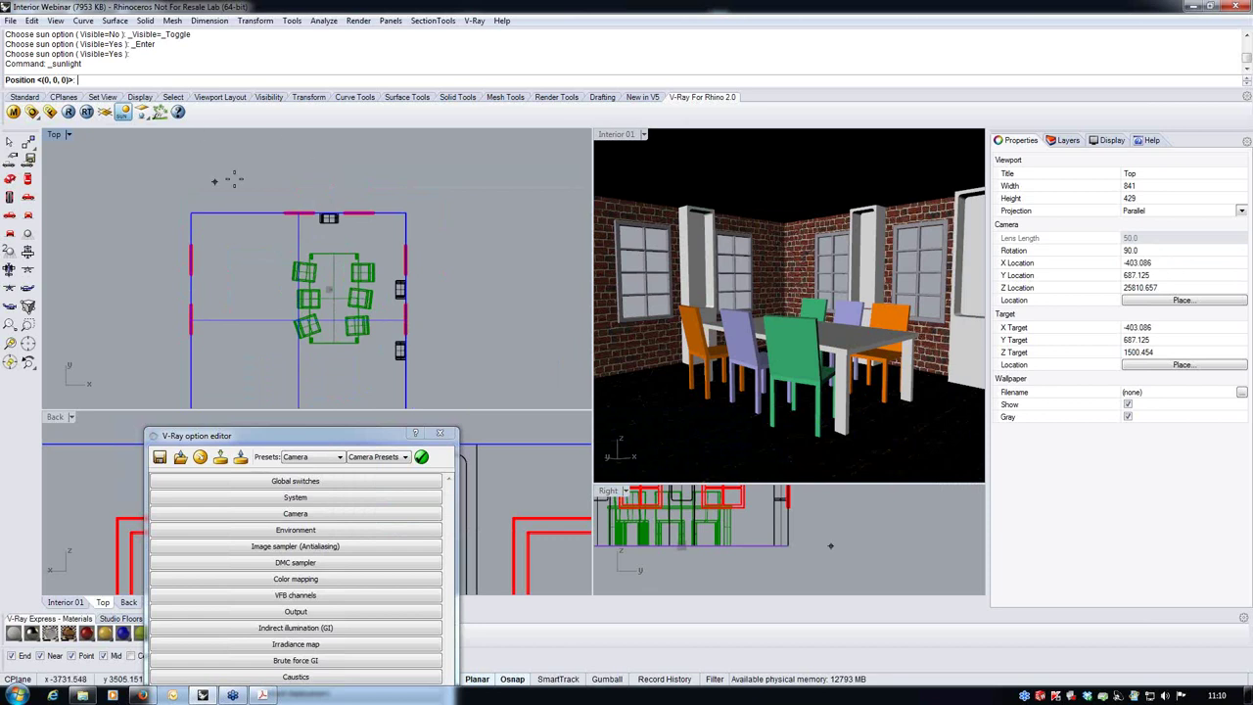
left_click(280, 185)
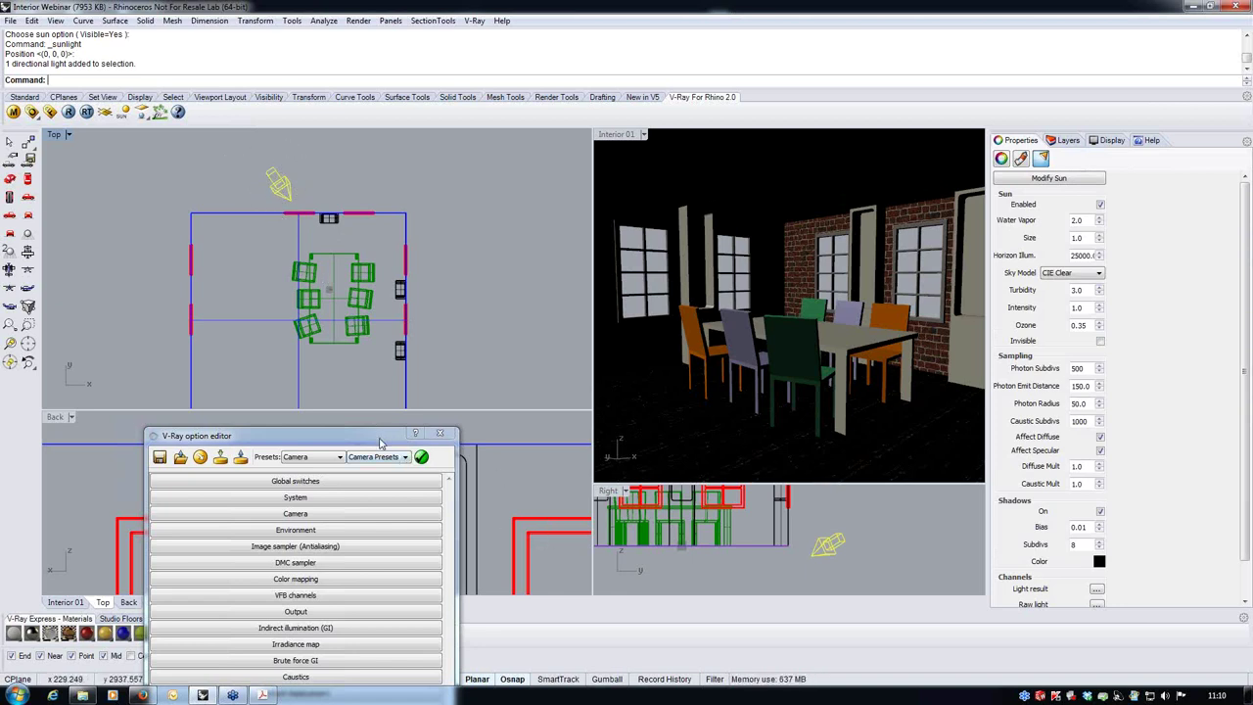
left_click_drag(381, 441, 423, 296)
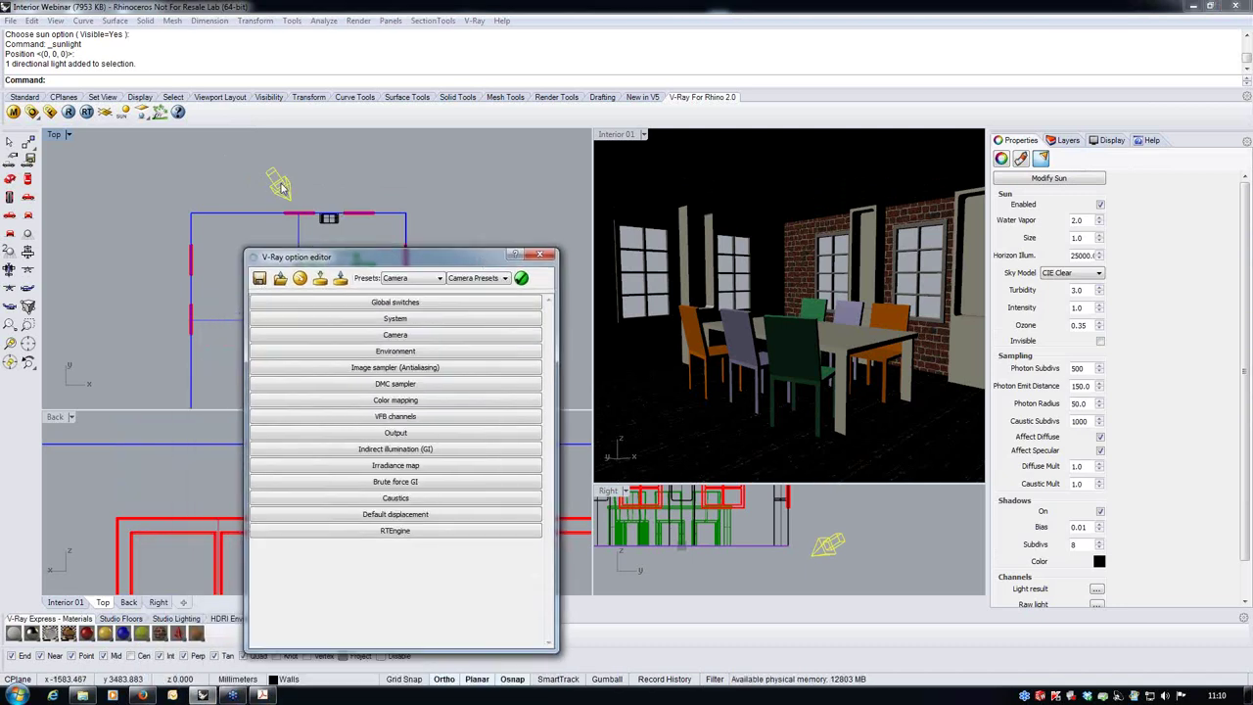
Step: Set the Environment GI skylight texture to a TexSky linked to Sun 1
left_click(401, 351)
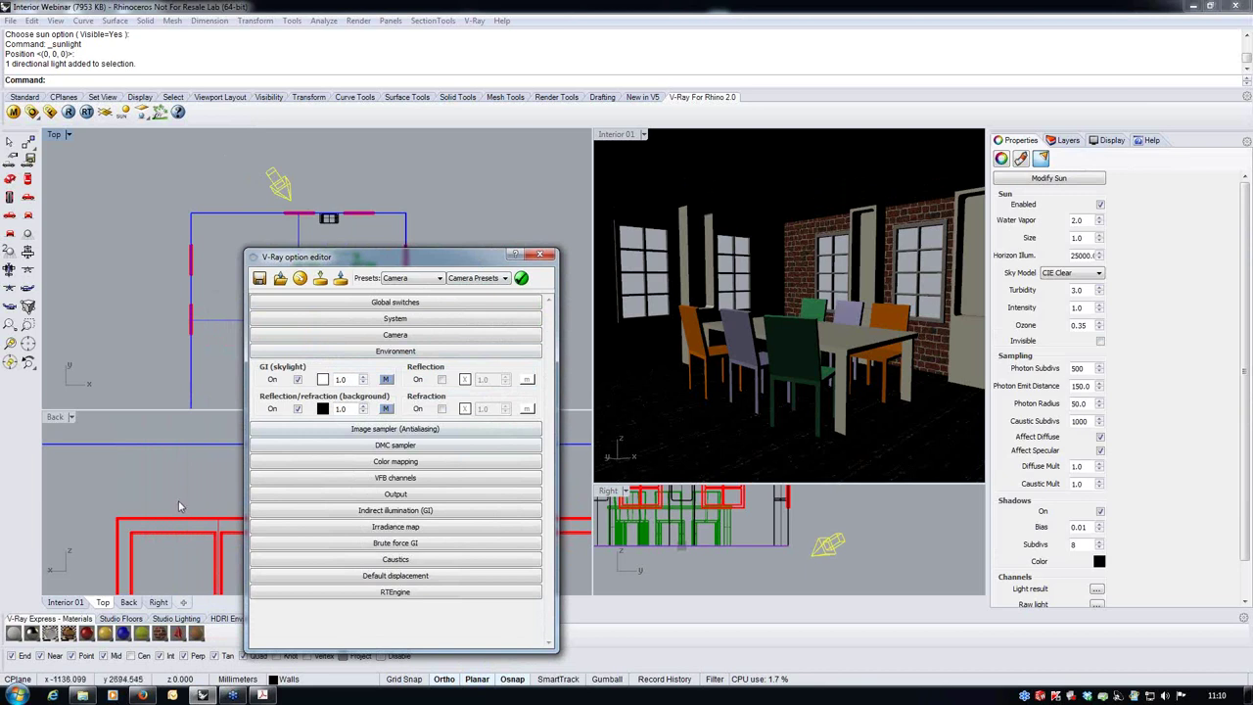
left_click(386, 380)
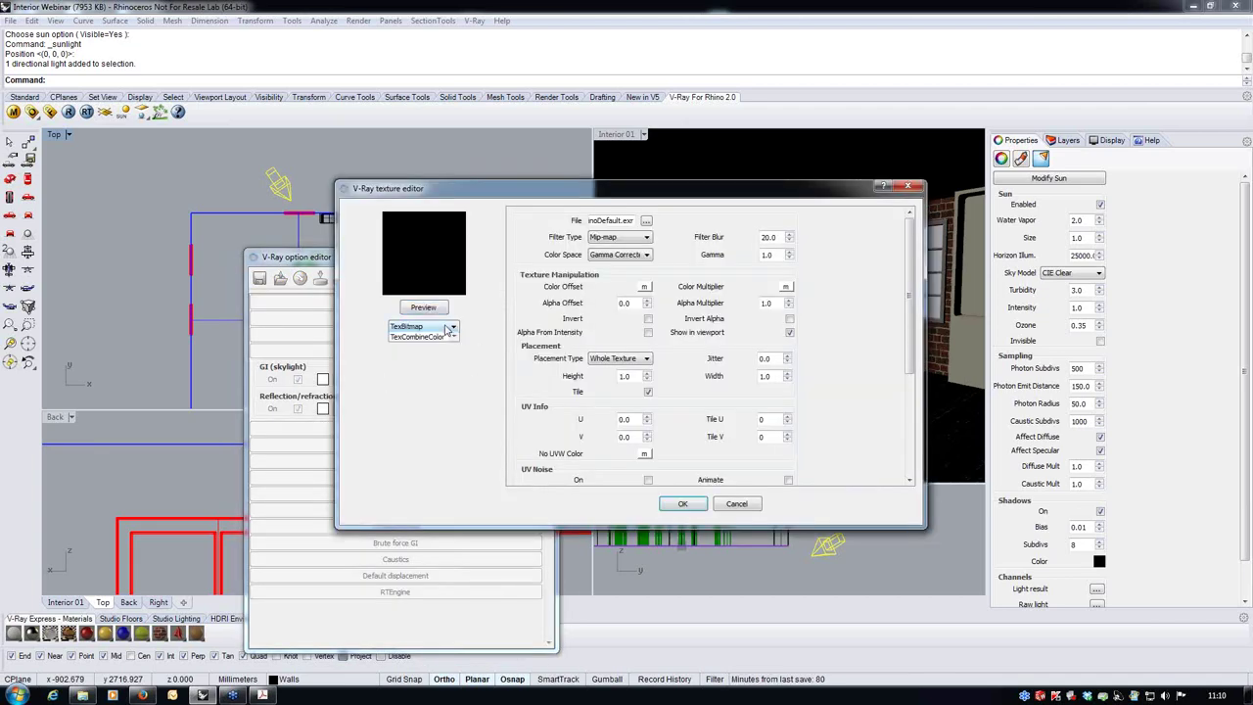
left_click(447, 328)
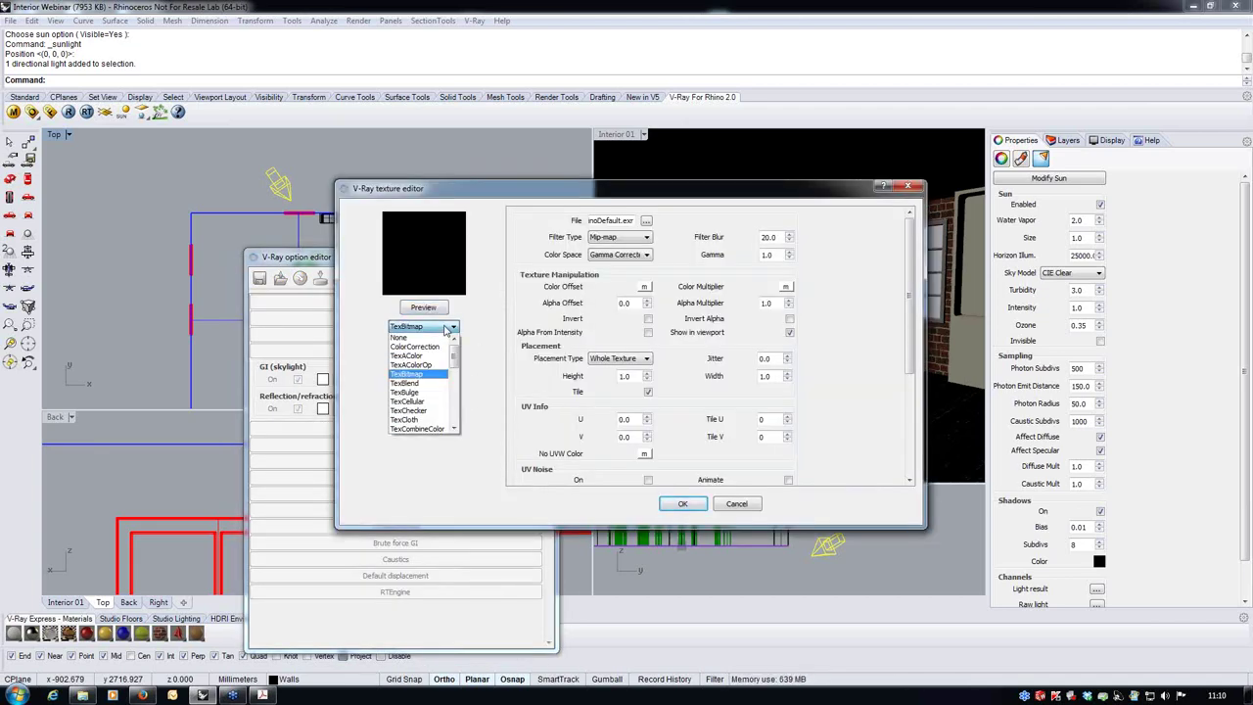
left_click_drag(454, 350, 454, 390)
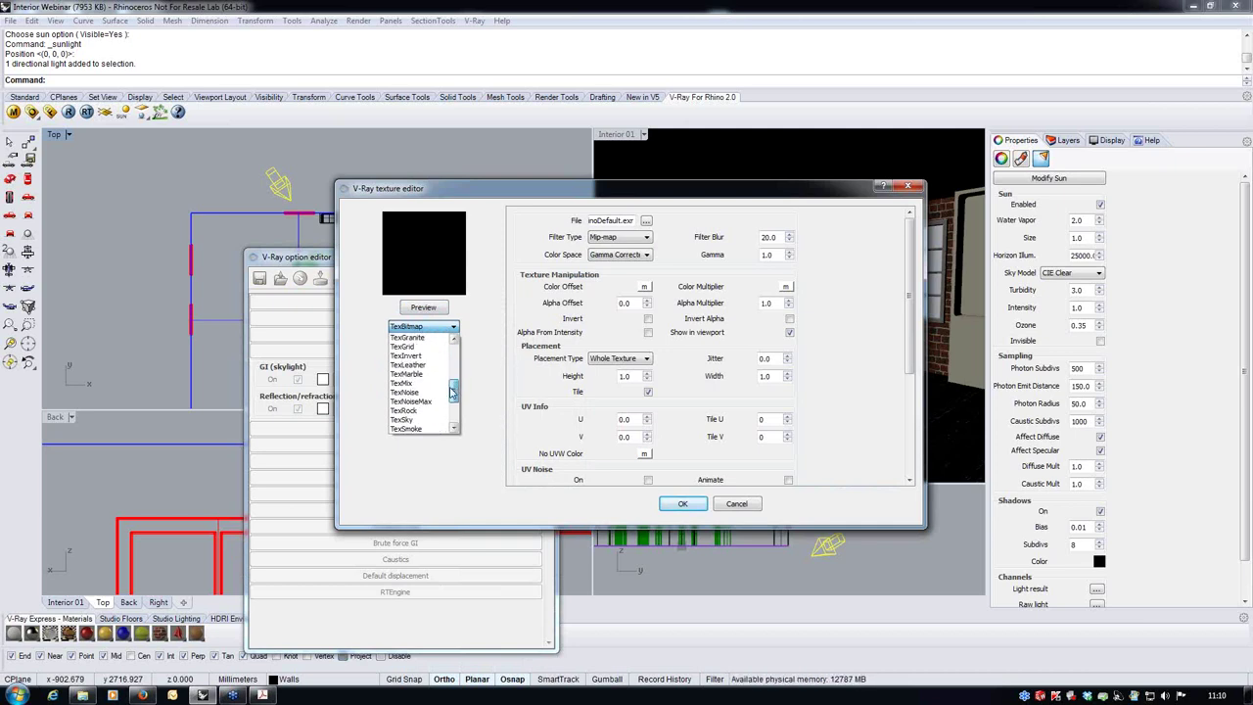
left_click(412, 421)
left_click(632, 235)
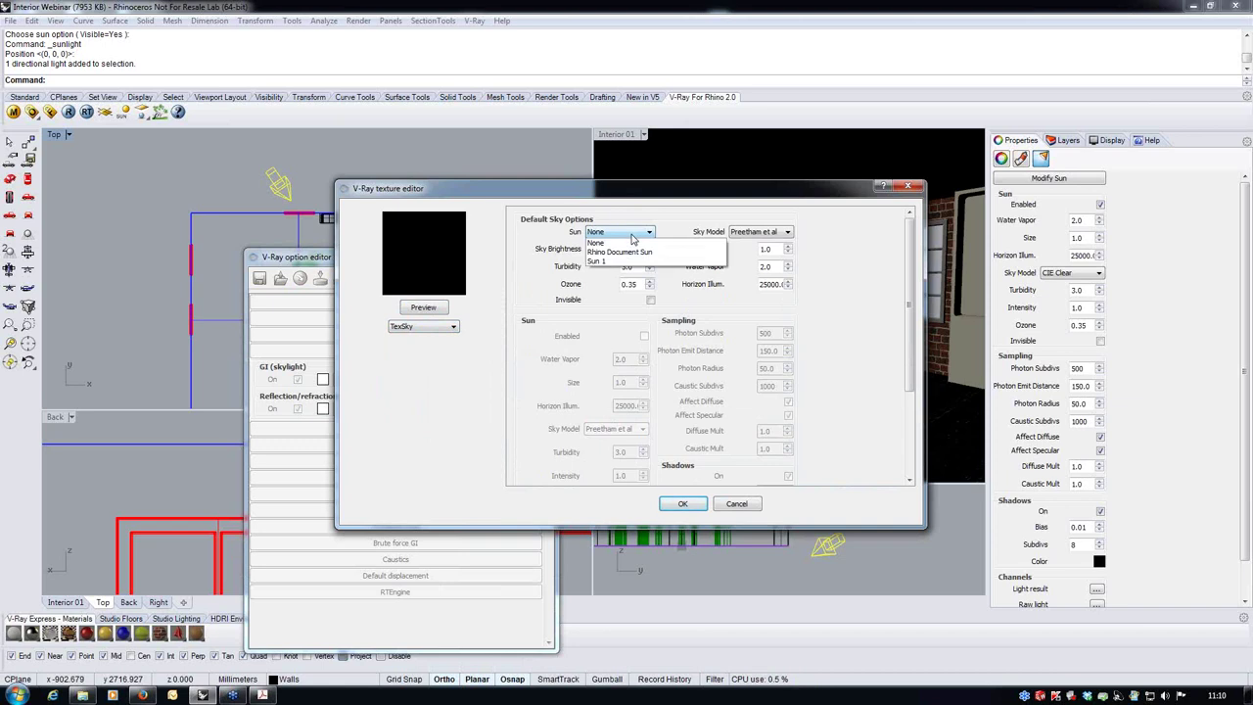
left_click(616, 263)
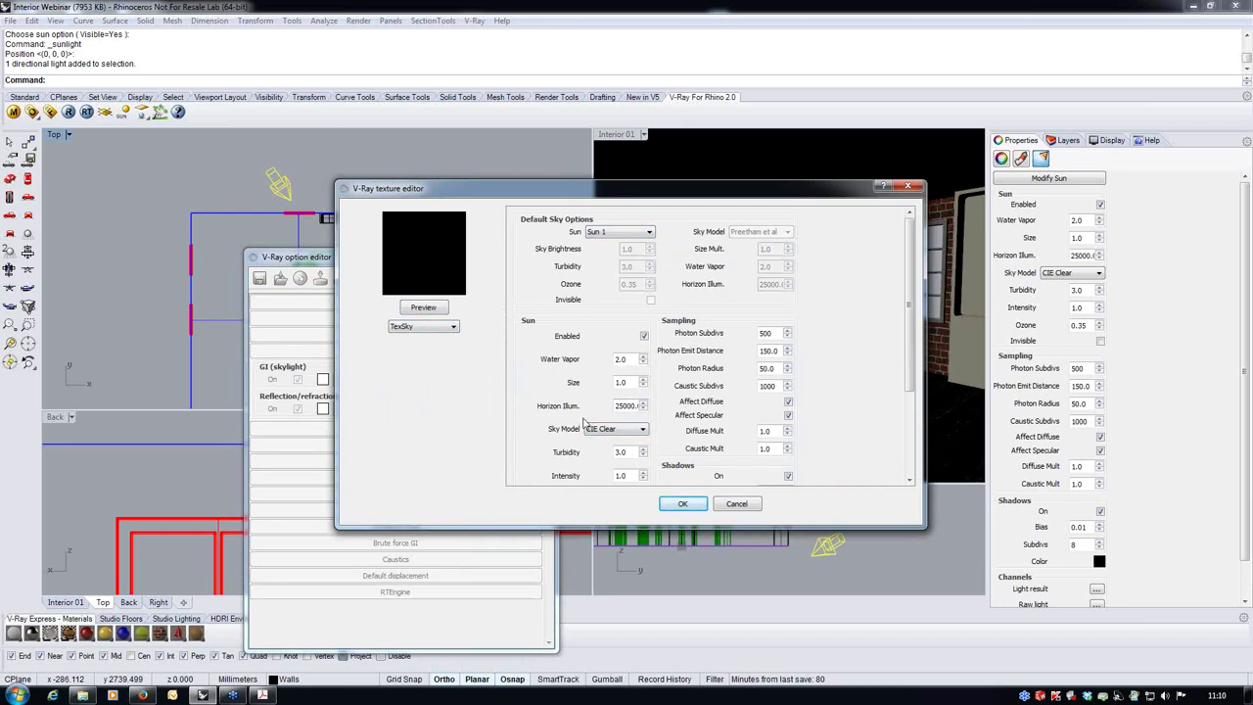
left_click(682, 503)
Step: Set the background environment texture to a TexSky linked to Sun 1
left_click(386, 409)
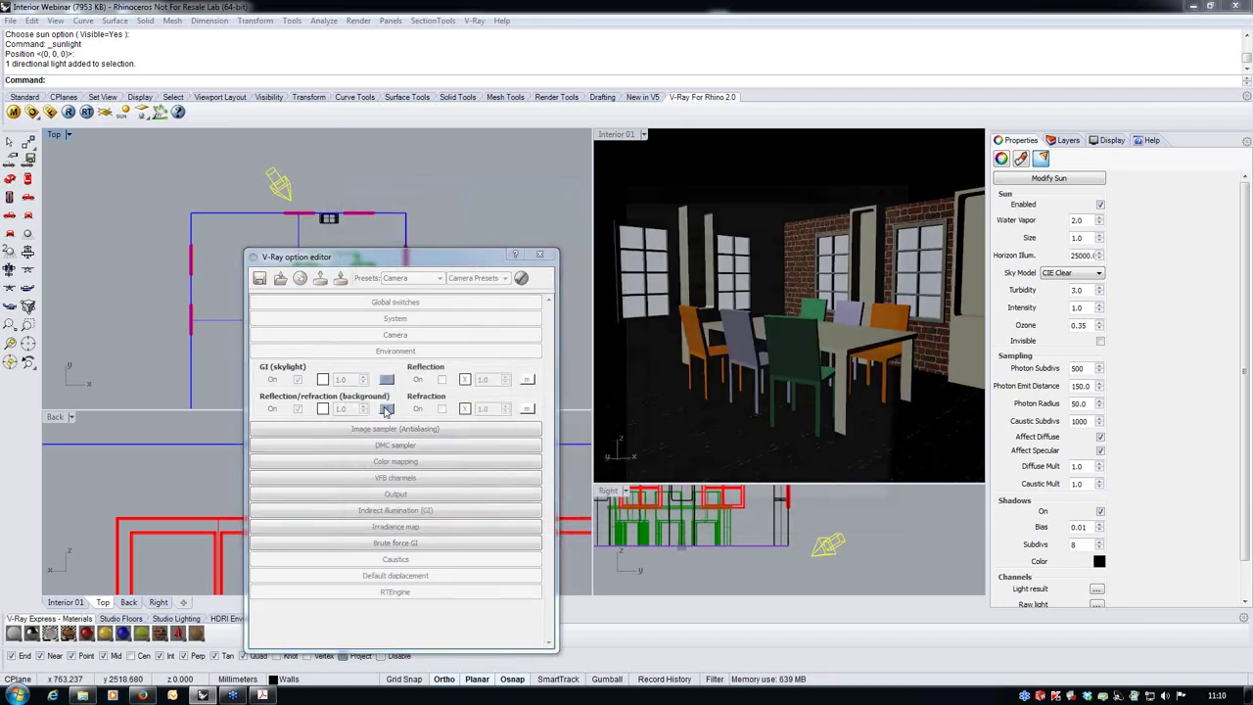
left_click_drag(442, 193, 524, 205)
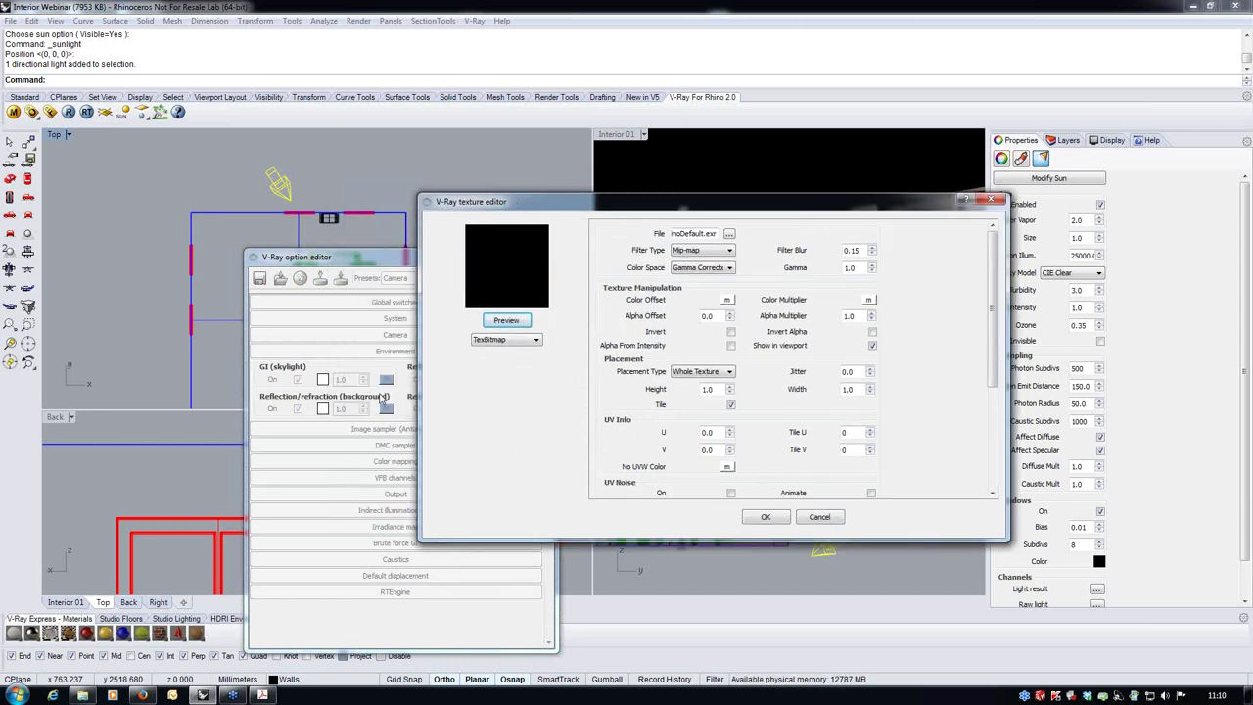
left_click(506, 339)
left_click_drag(535, 370, 535, 411)
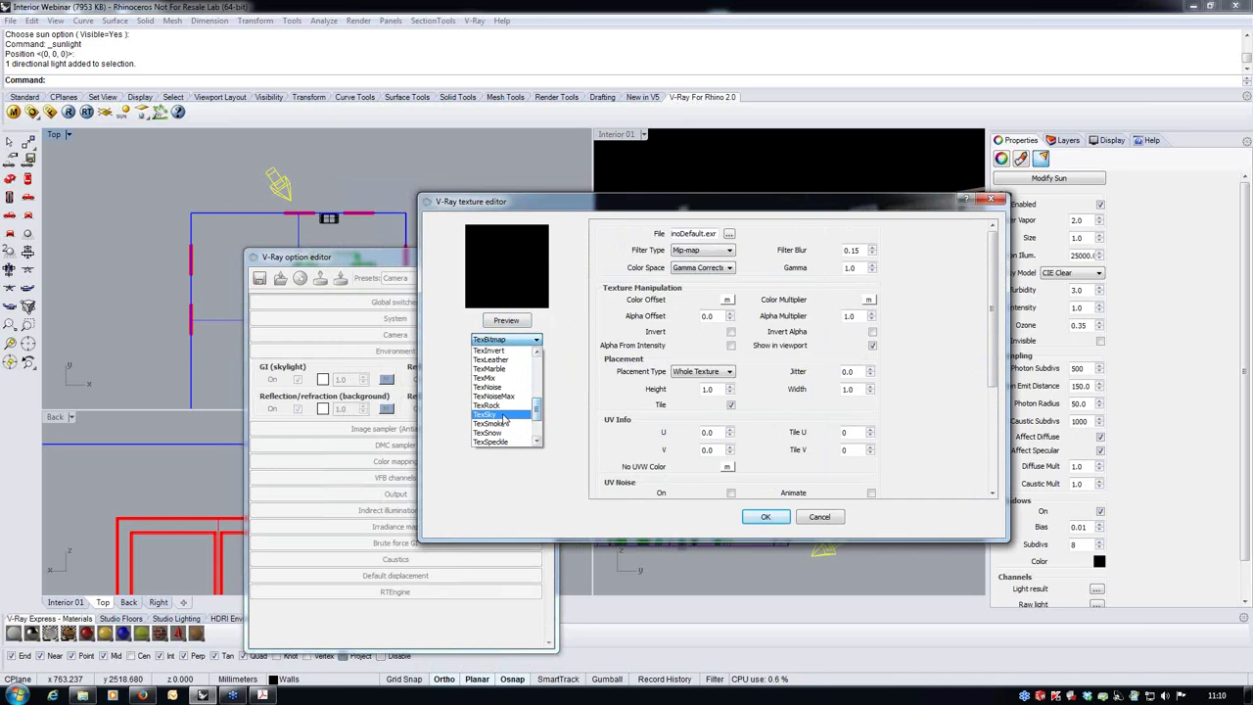
left_click(501, 414)
left_click(715, 247)
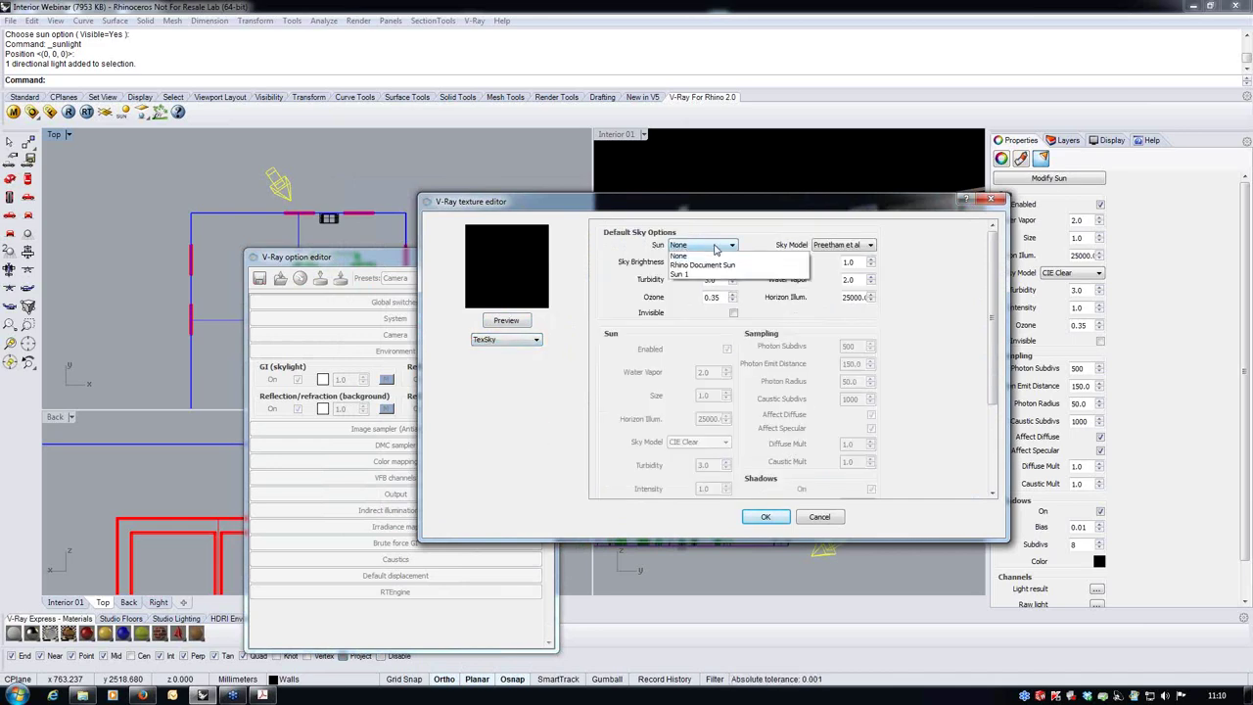
left_click(700, 274)
left_click(766, 516)
left_click_drag(401, 260, 406, 210)
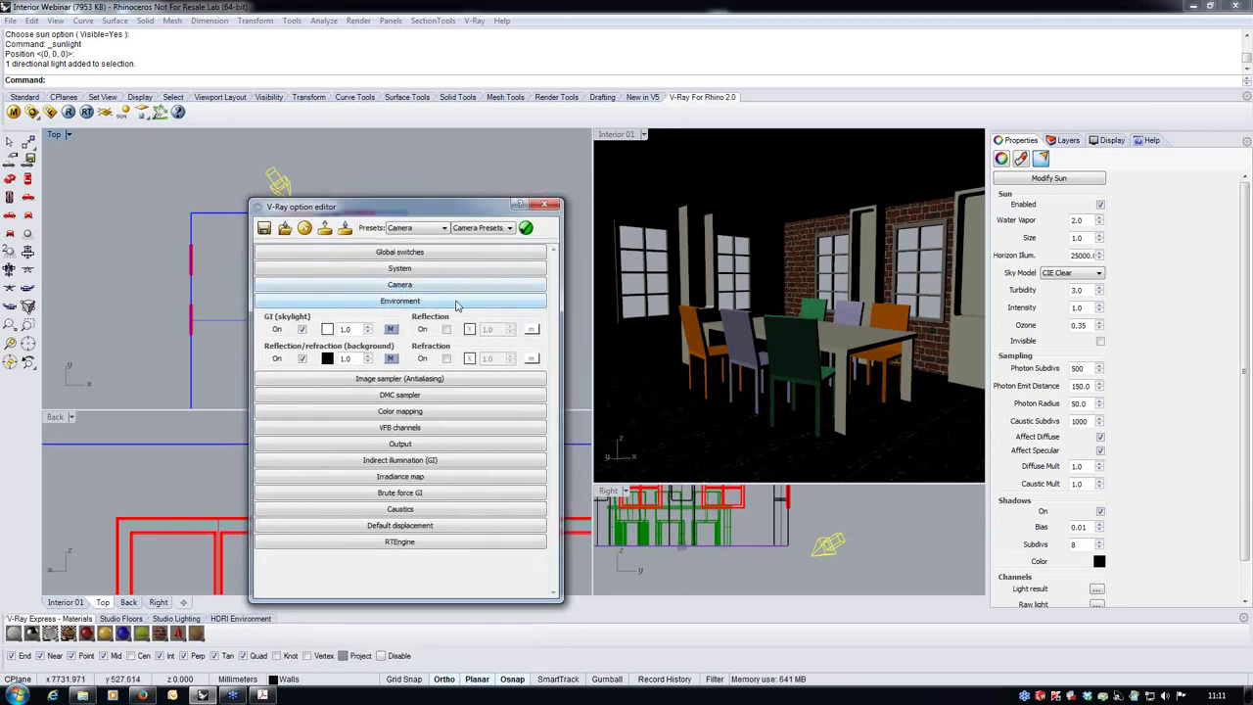
left_click_drag(466, 206, 369, 336)
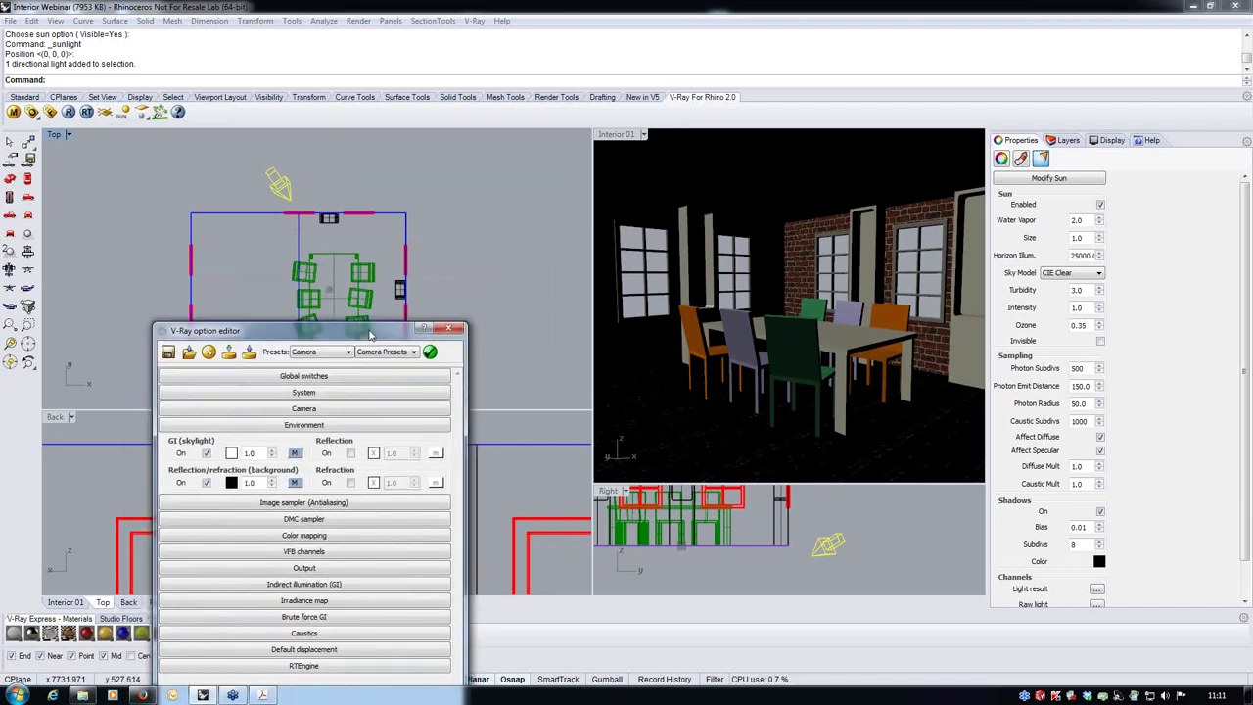
left_click_drag(395, 333, 432, 204)
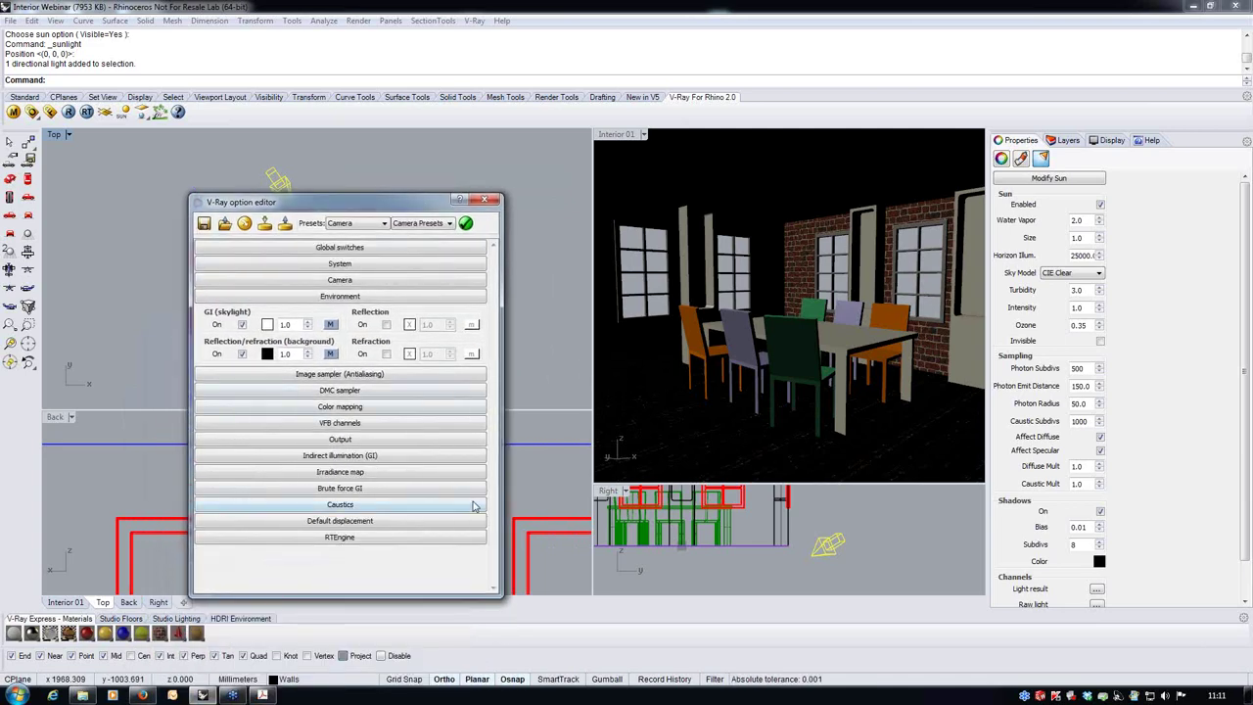
Step: Change GI secondary bounces from Brute force to Light cache, keeping Irradiance map primary
left_click(376, 456)
left_click_drag(492, 318, 494, 390)
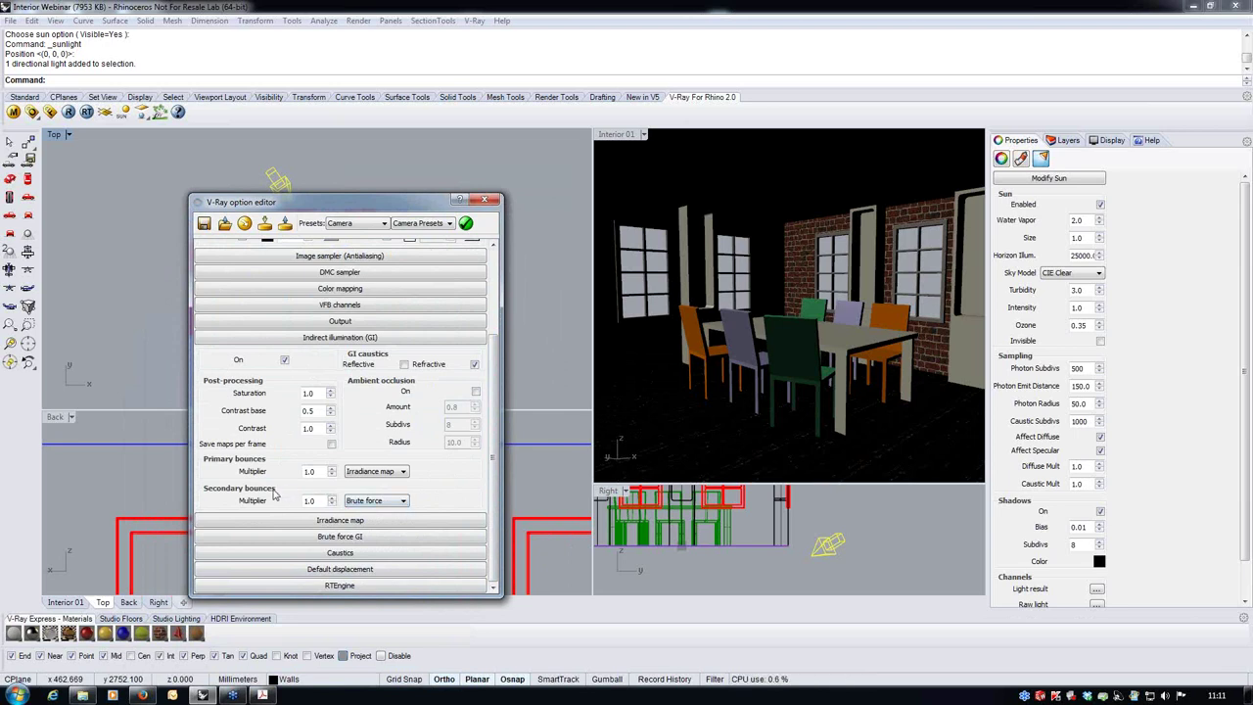
left_click(378, 507)
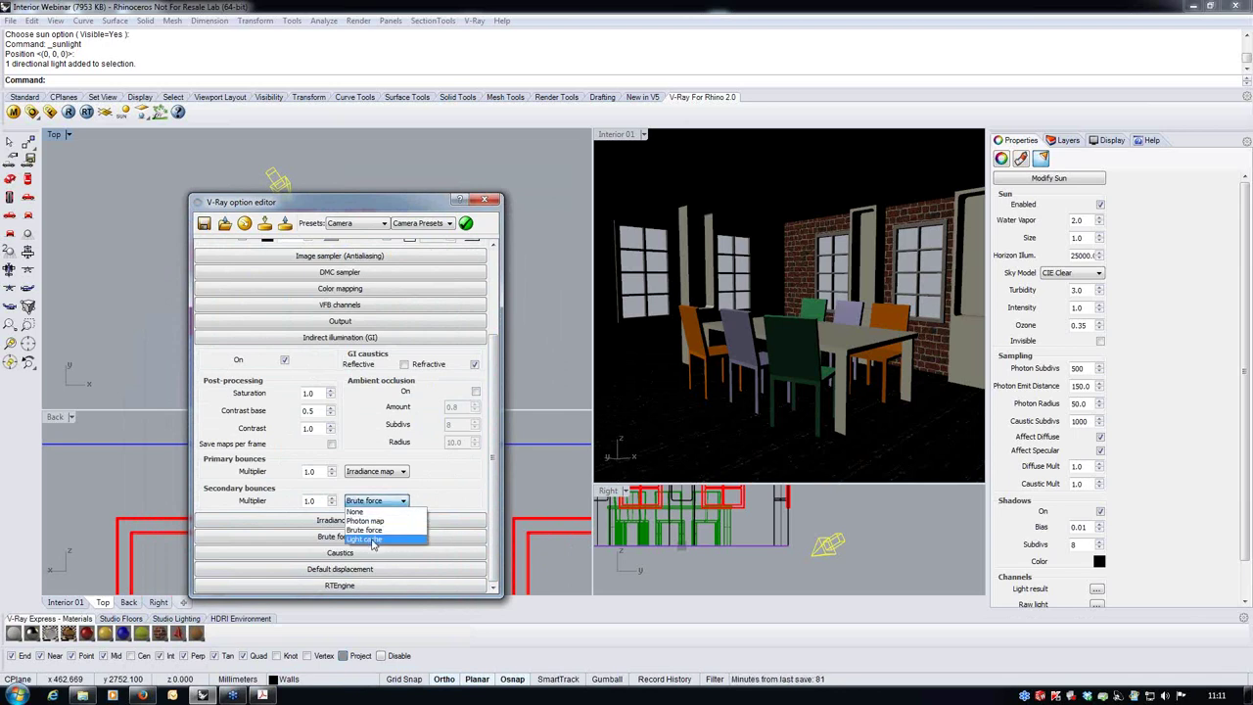
left_click(373, 542)
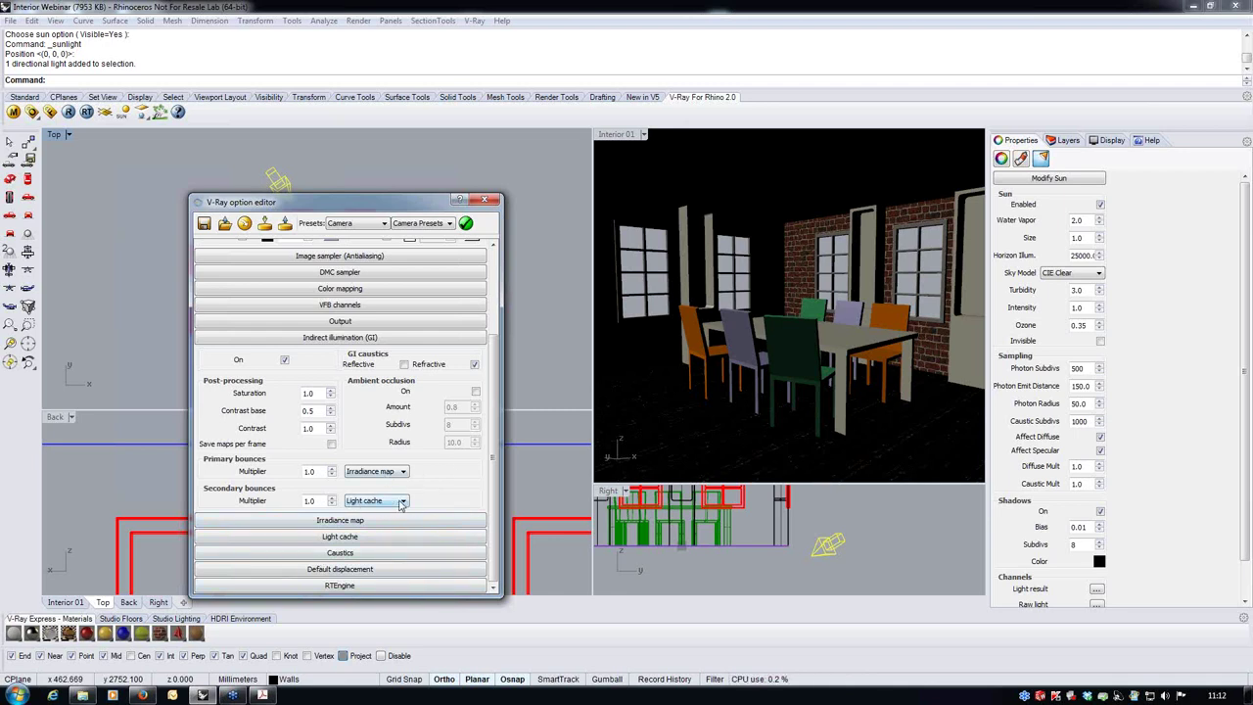
Step: Apply the 02_Low_Quality_Interior preset from the Interior preset category
left_click(426, 337)
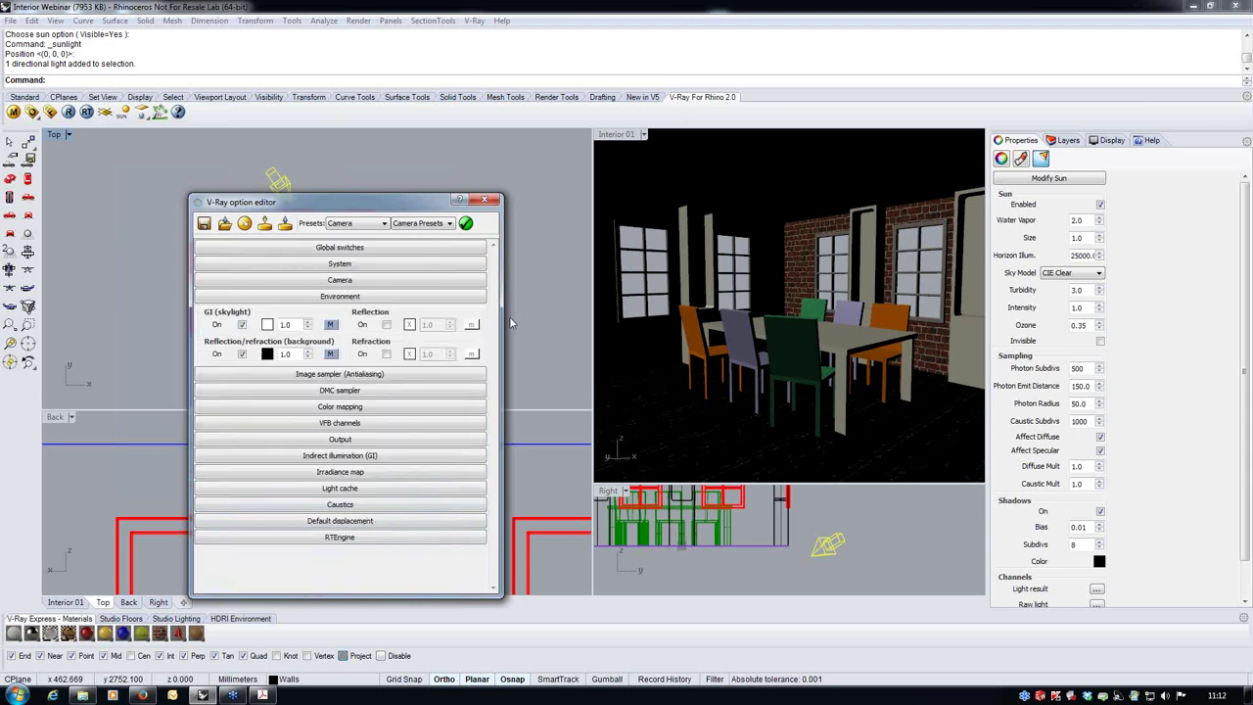
left_click(383, 224)
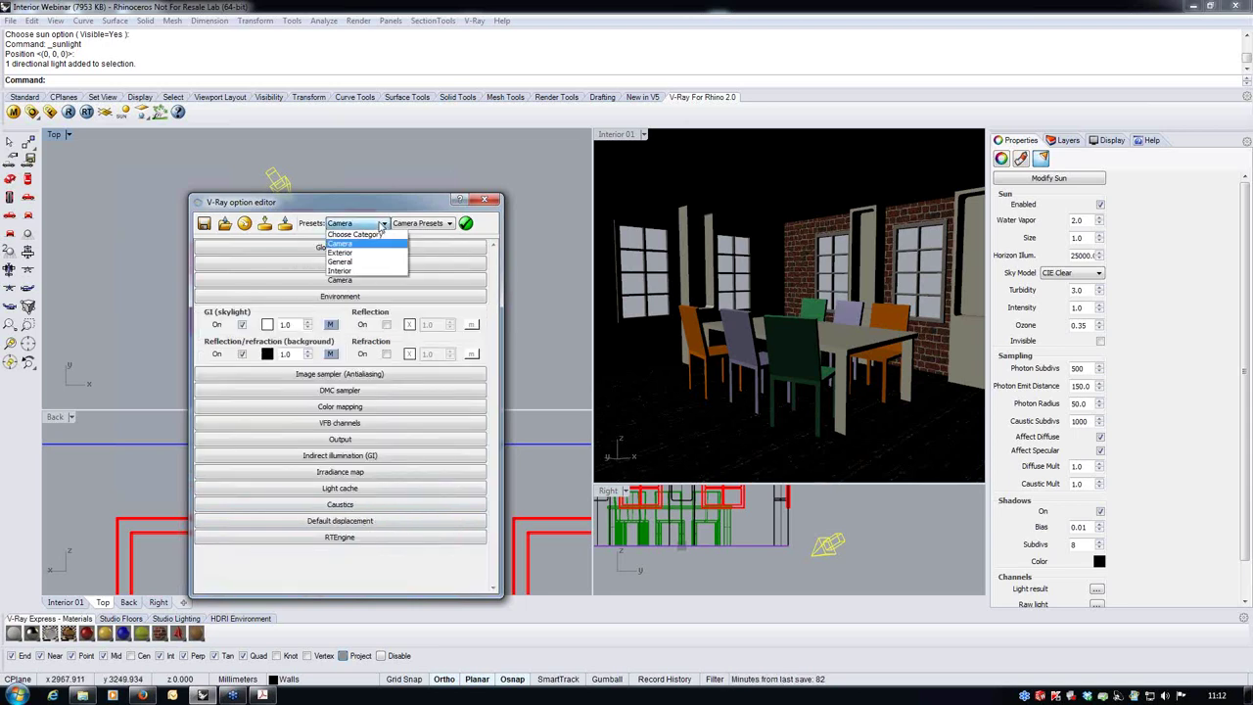
left_click(352, 270)
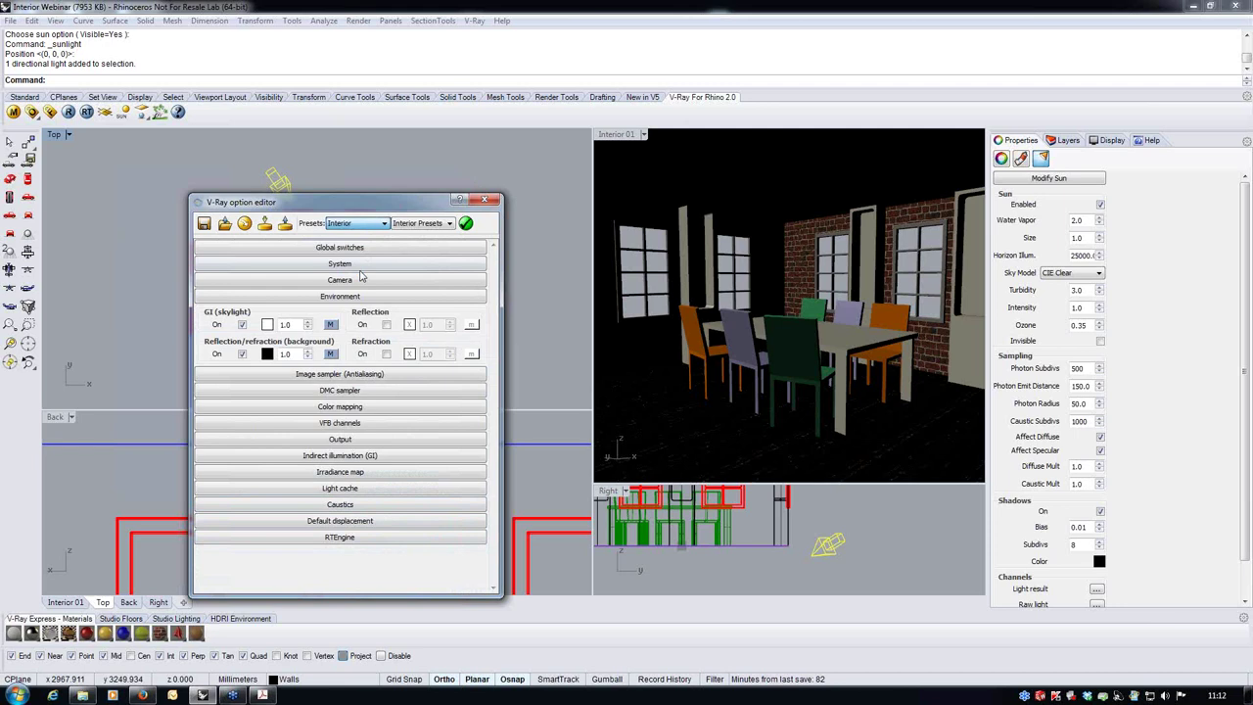
left_click(429, 223)
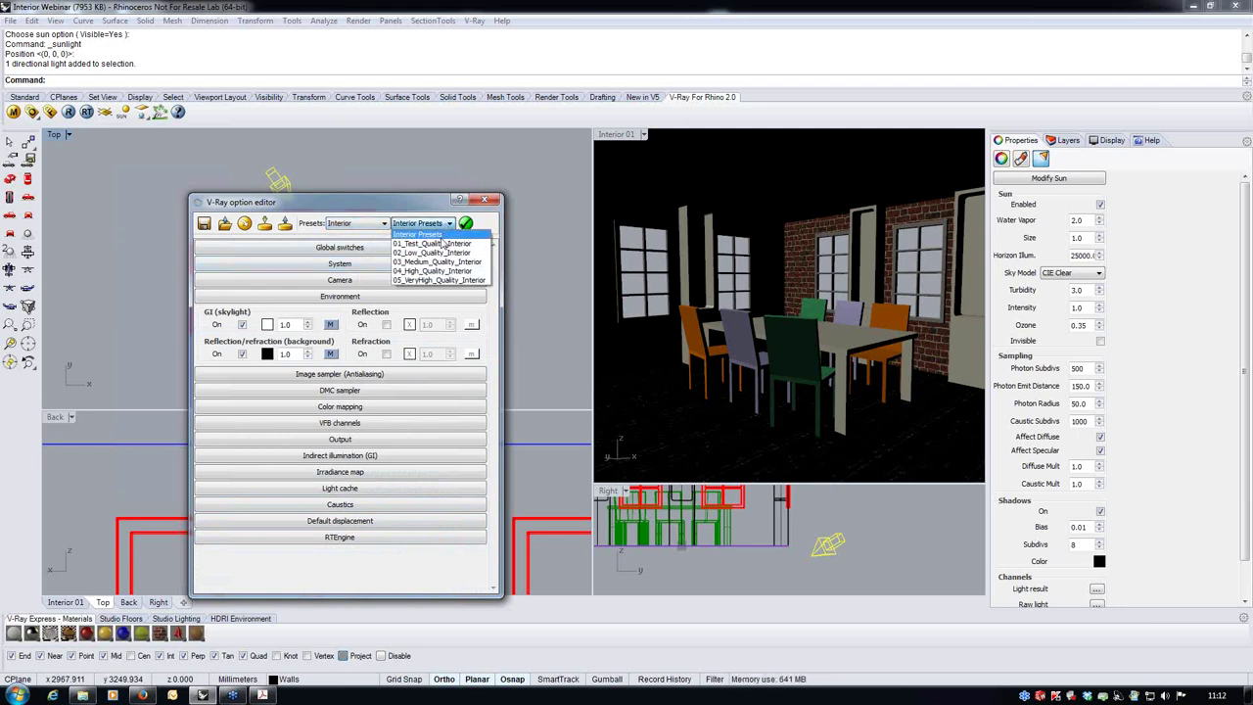
left_click(436, 254)
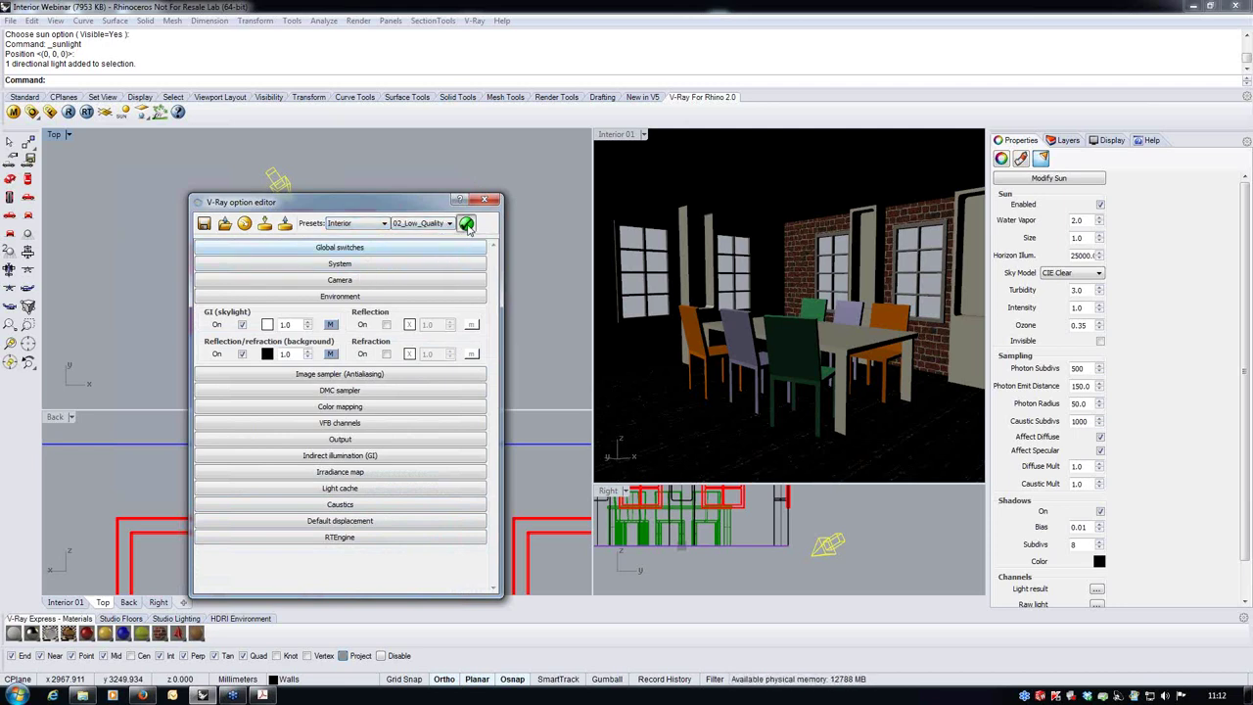
left_click(467, 224)
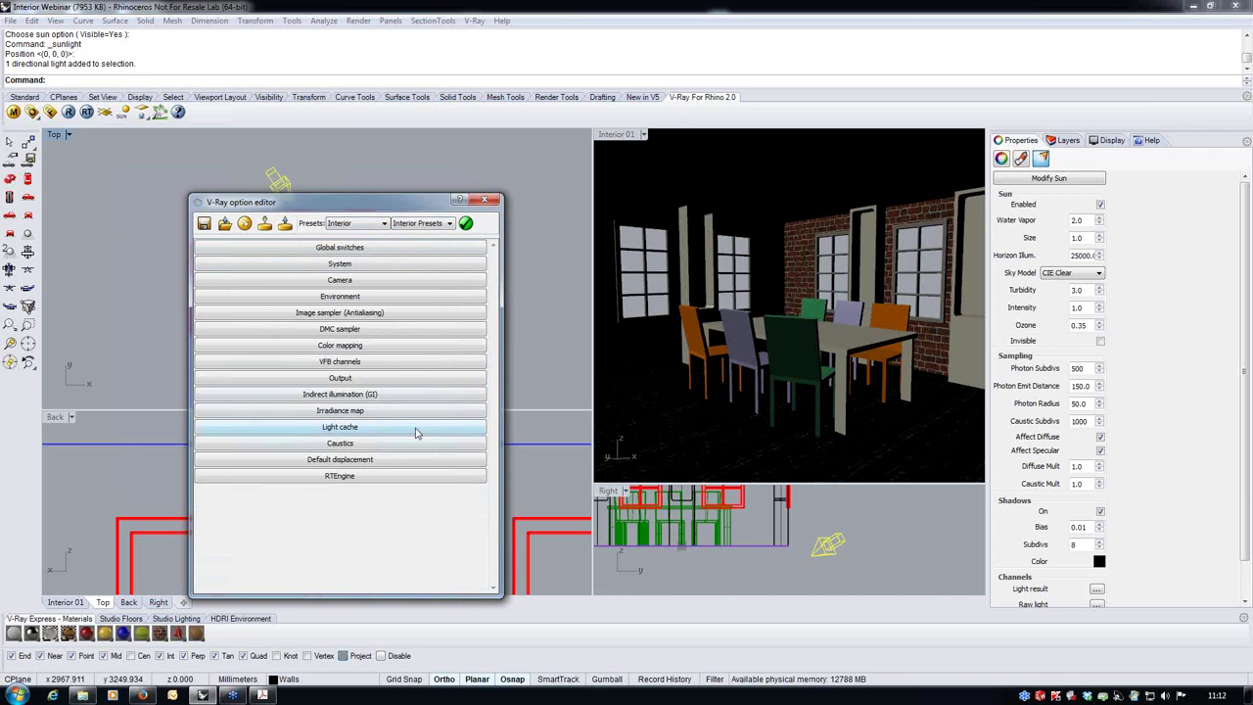
left_click(382, 428)
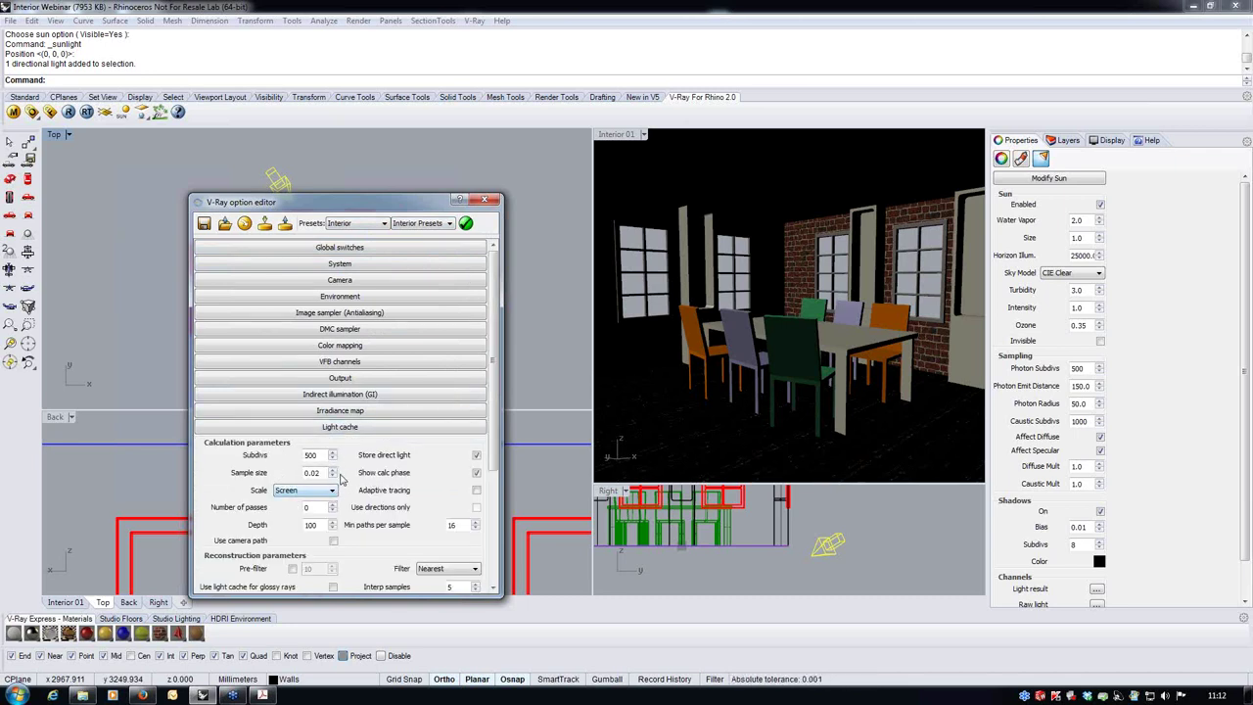
left_click(377, 431)
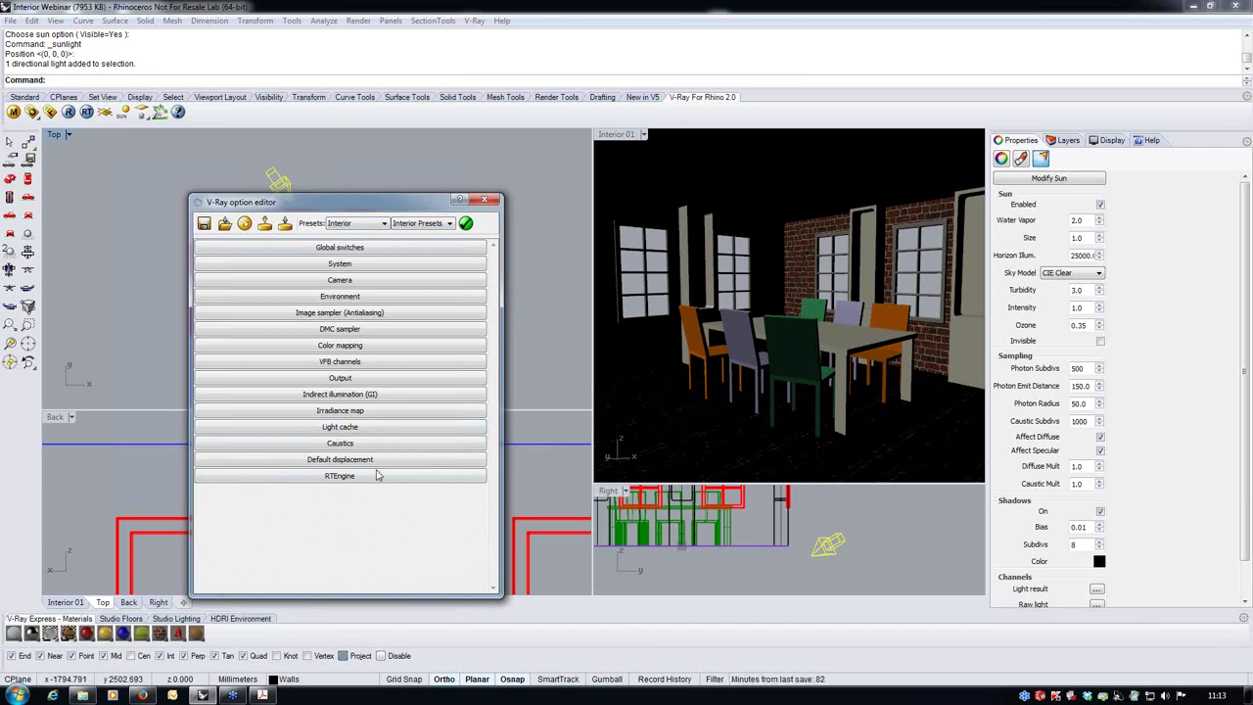
Step: Apply the Interior_Natural camera preset to the V-Ray settings
left_click(385, 223)
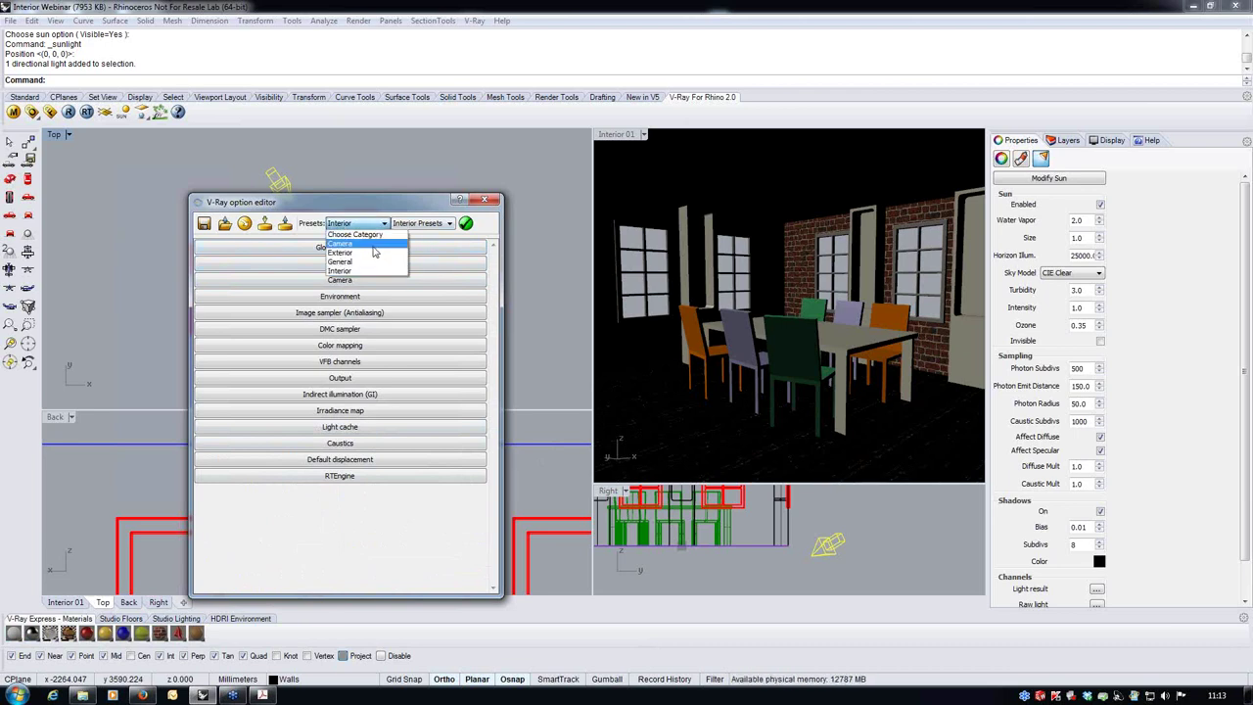
left_click(376, 243)
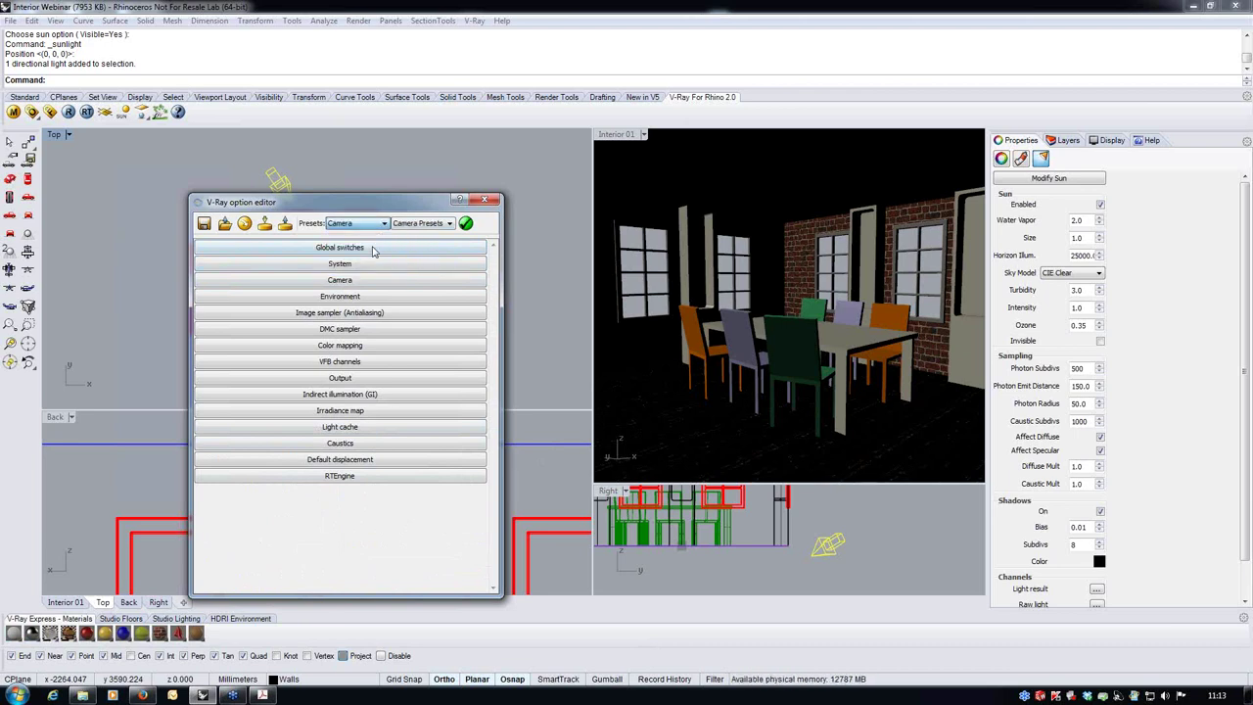
left_click(444, 224)
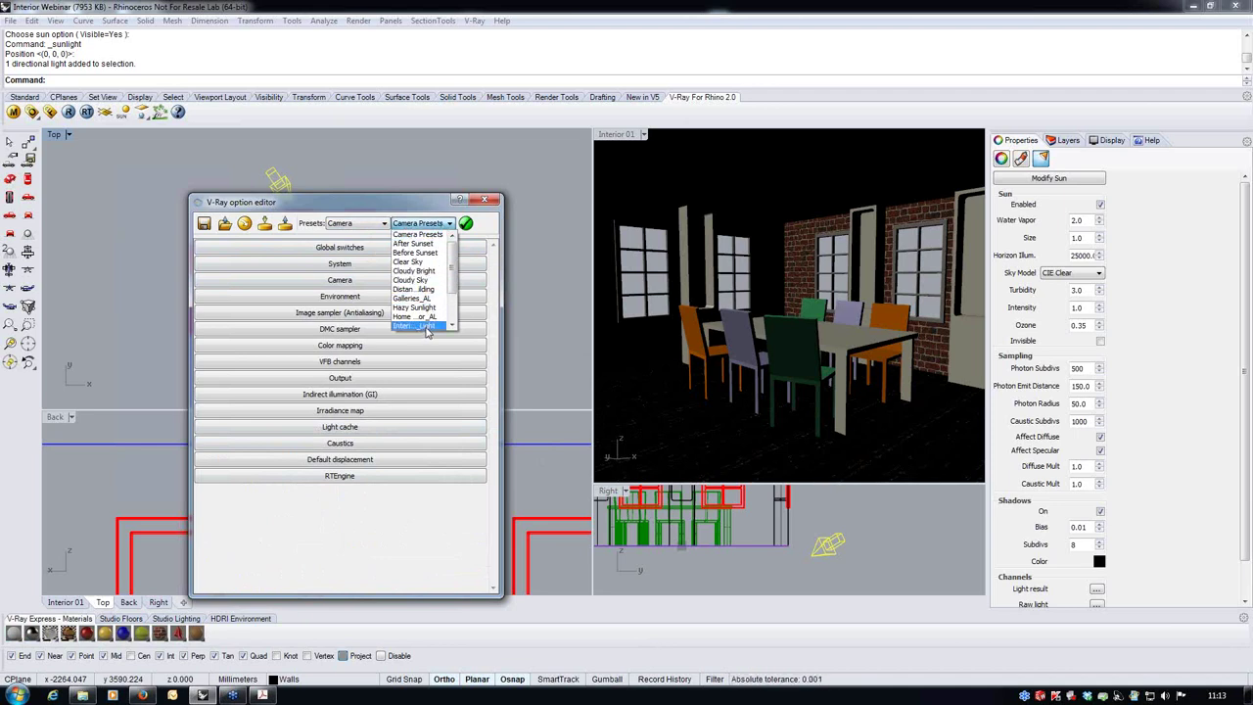
left_click(427, 327)
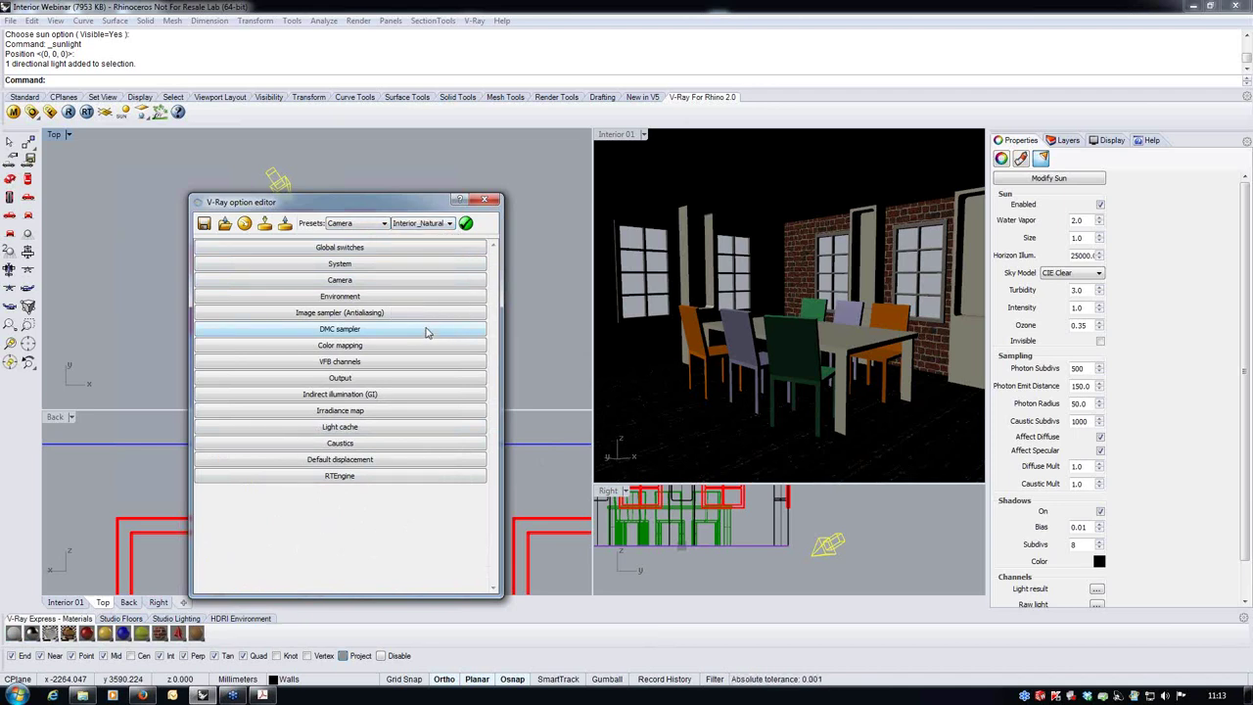
left_click(466, 223)
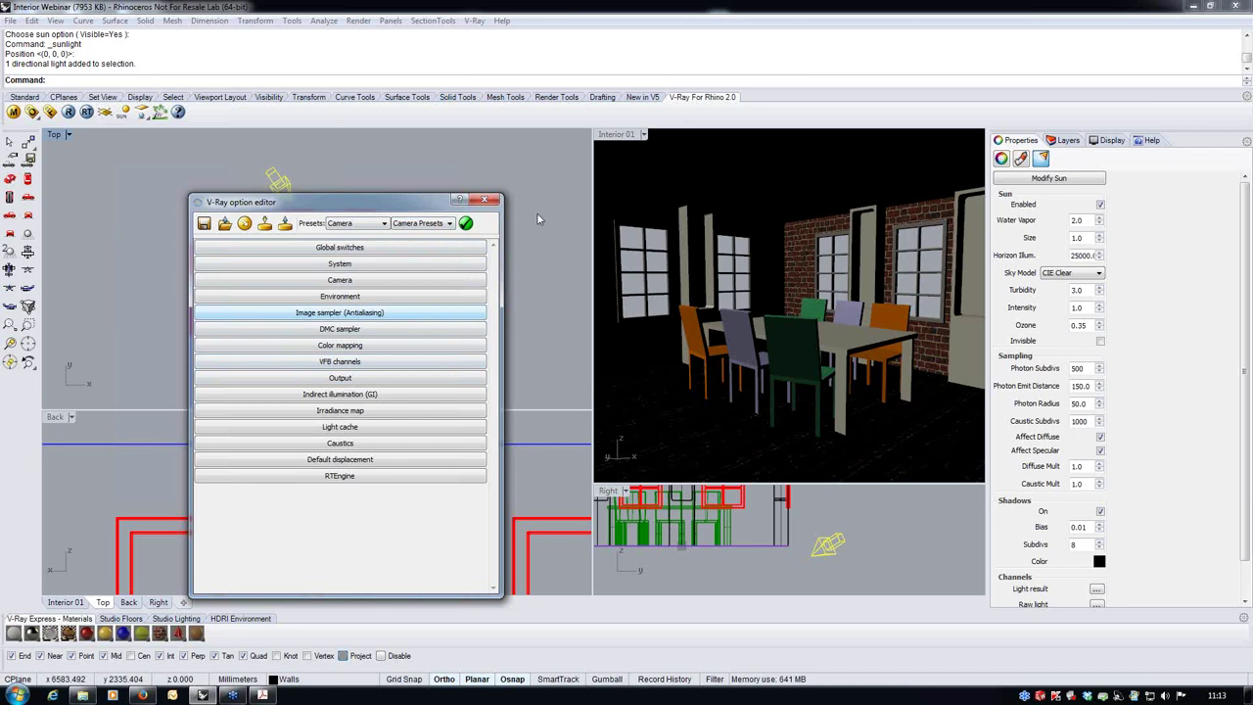
Step: Check the Global switches and DMC sampler settings, then render the interior view
left_click(617, 134)
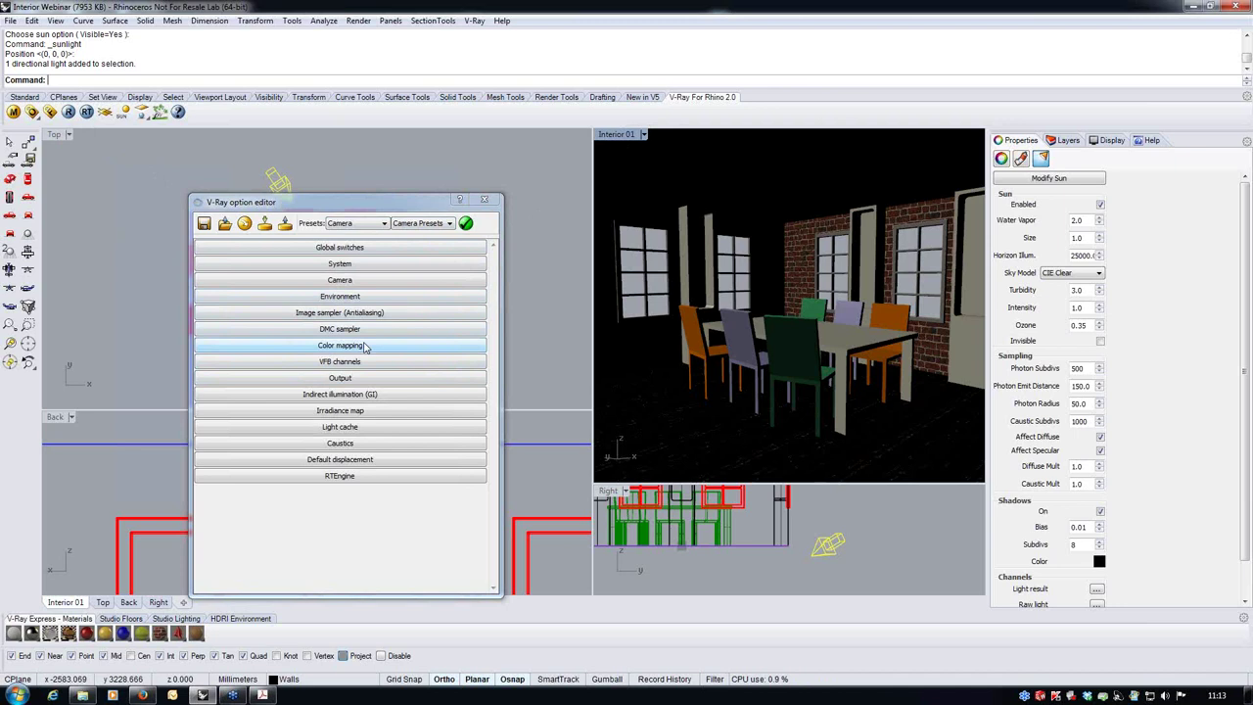
left_click(401, 250)
left_click(405, 250)
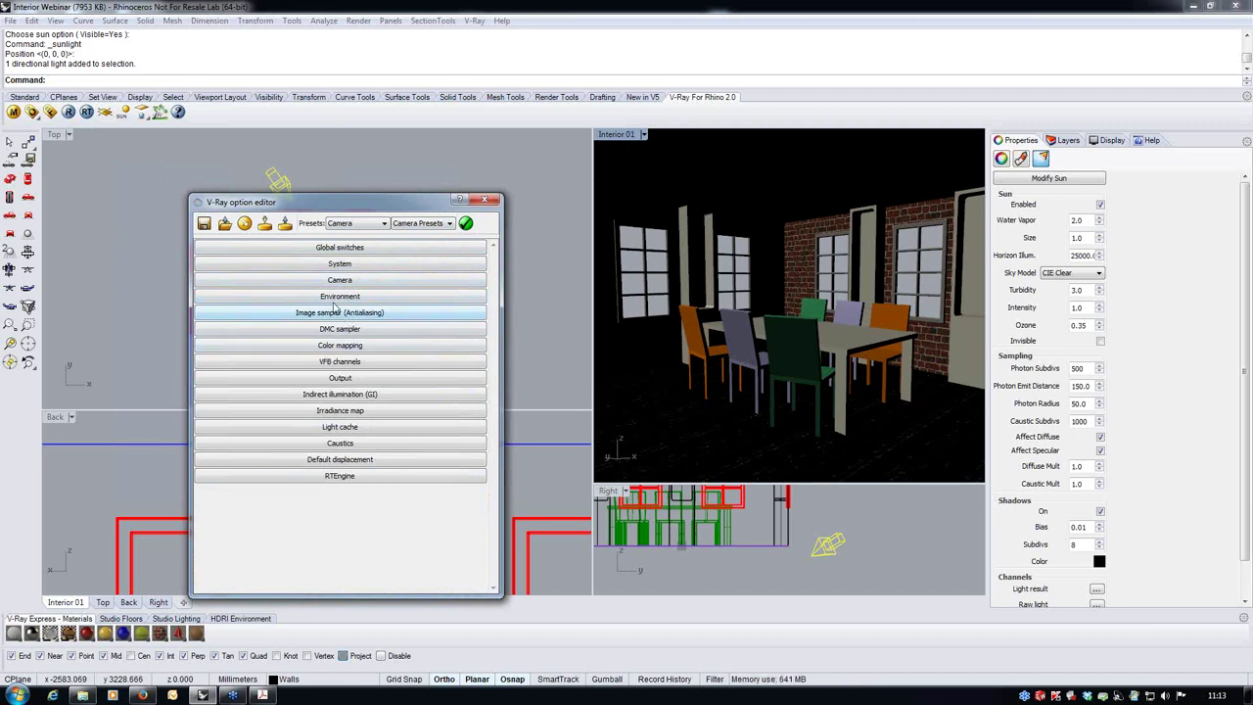
left_click(401, 329)
left_click(401, 328)
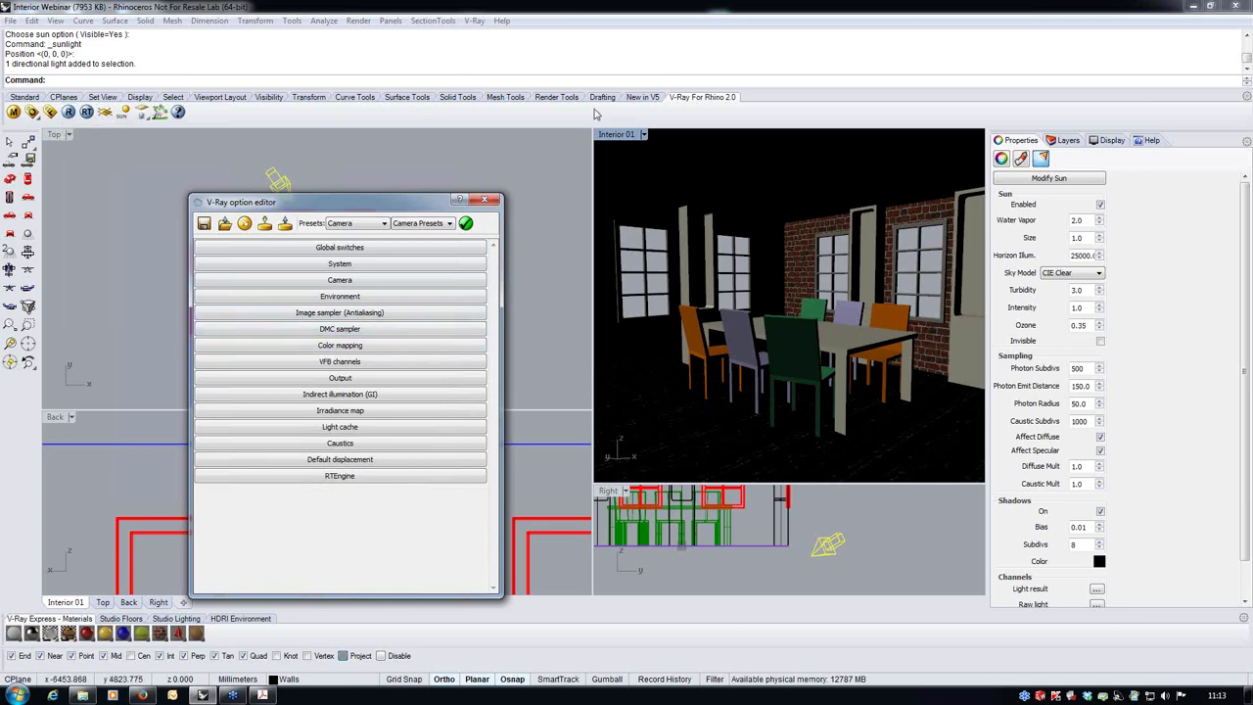
left_click(621, 137)
left_click(69, 112)
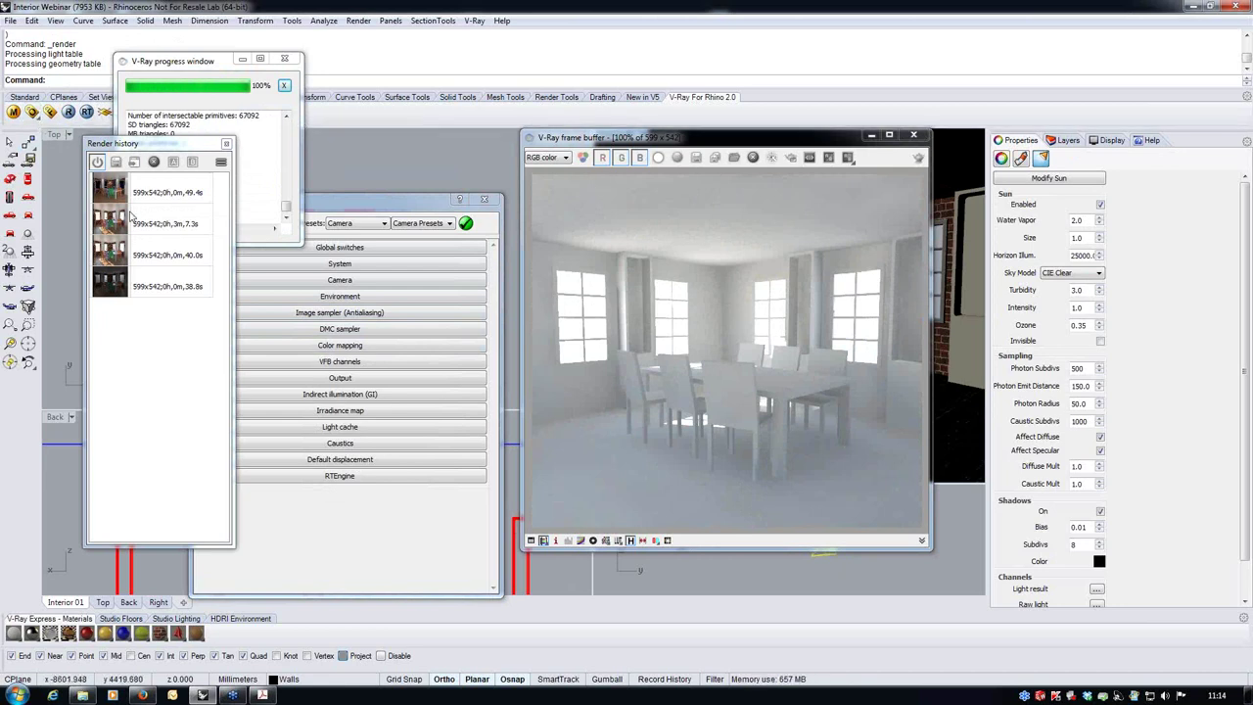
Step: Set the physical camera shutter speed to 60 and re-render the interior
left_click(370, 282)
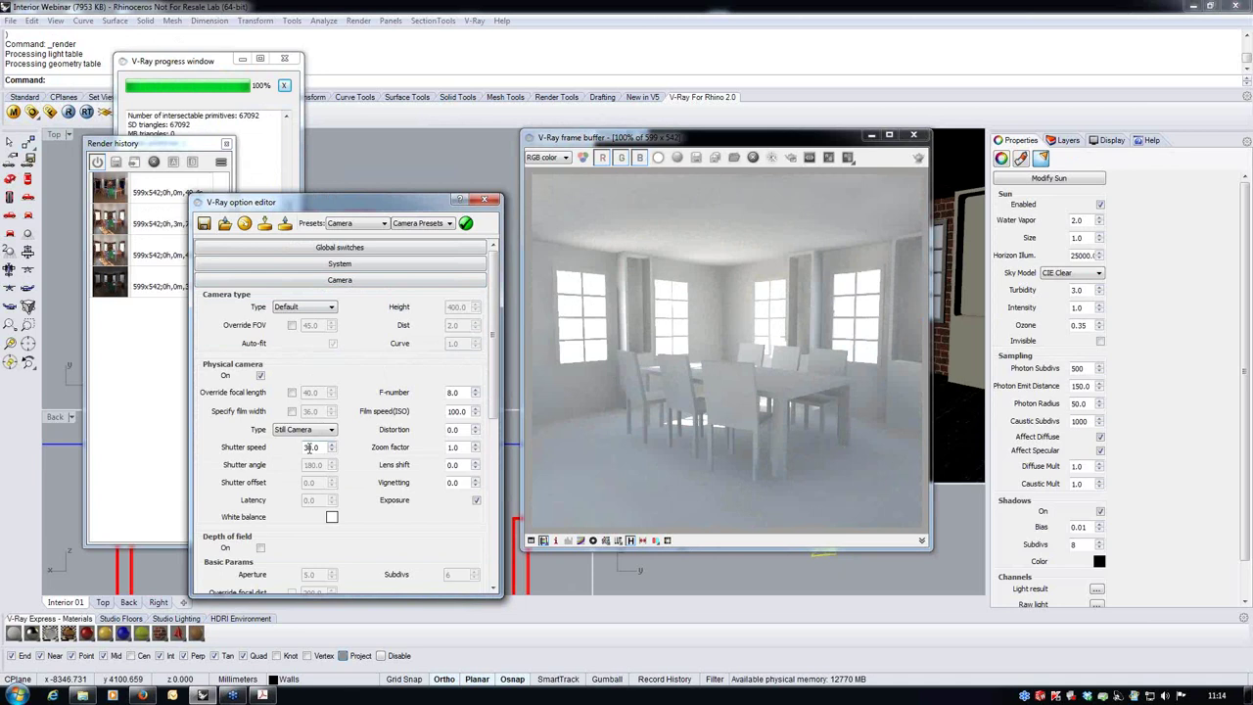
double_click(309, 447)
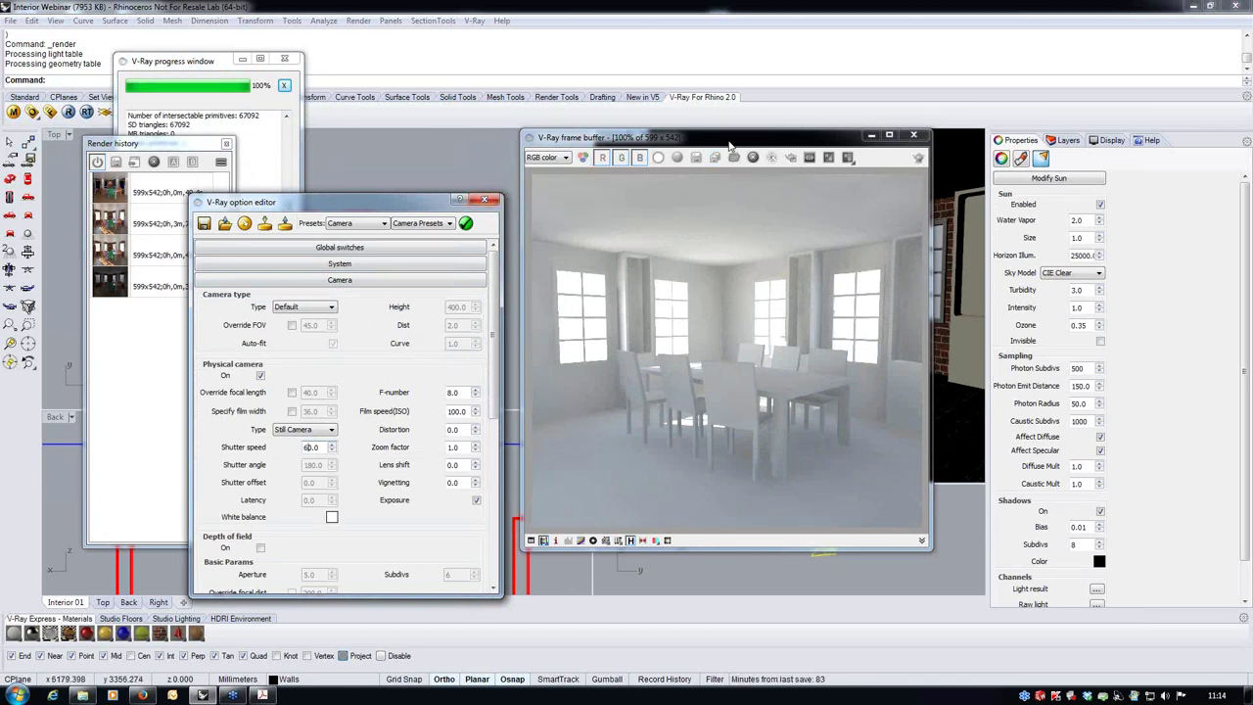
left_click(206, 41)
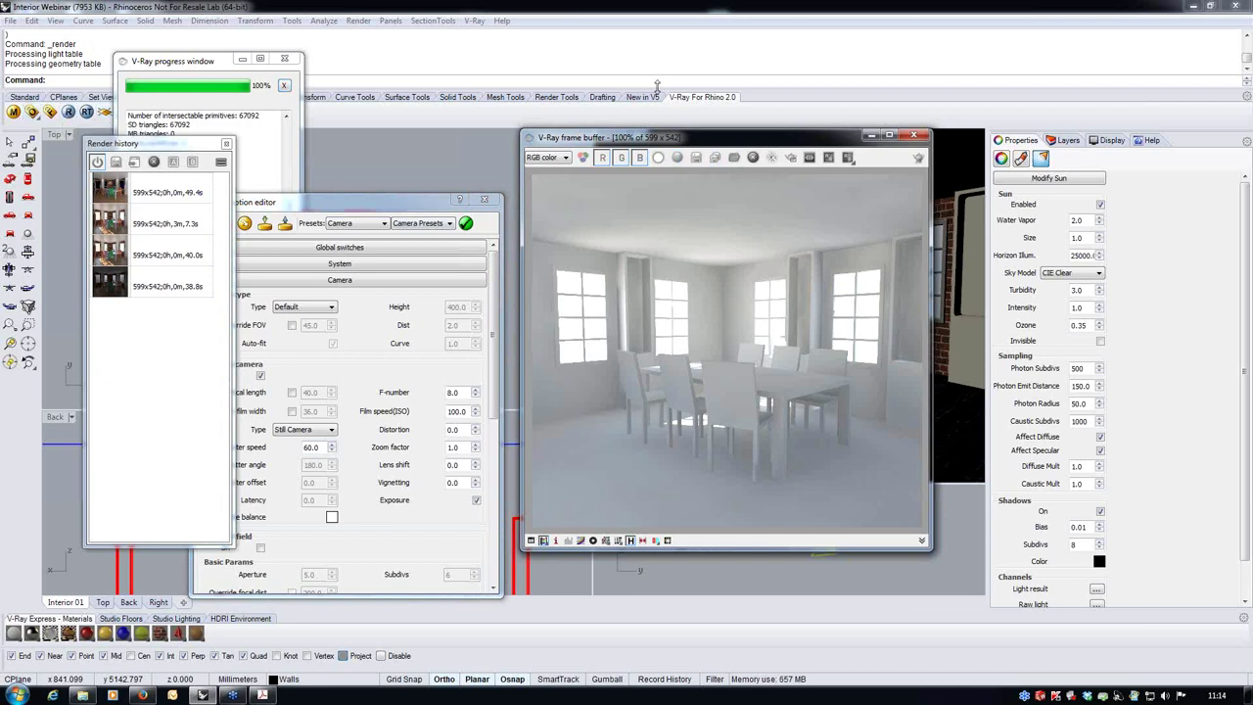
left_click_drag(706, 145, 731, 196)
left_click(68, 111)
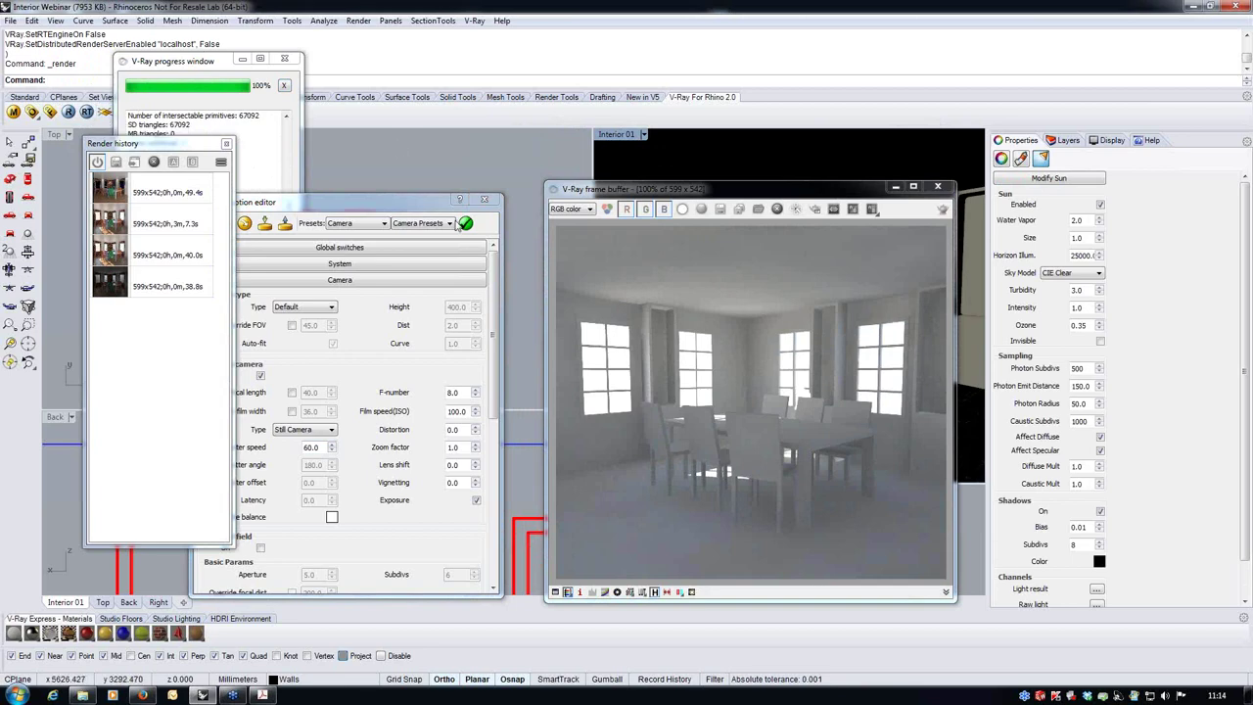
Step: Move the render options, history and progress windows to the lower left
left_click_drag(422, 205, 446, 453)
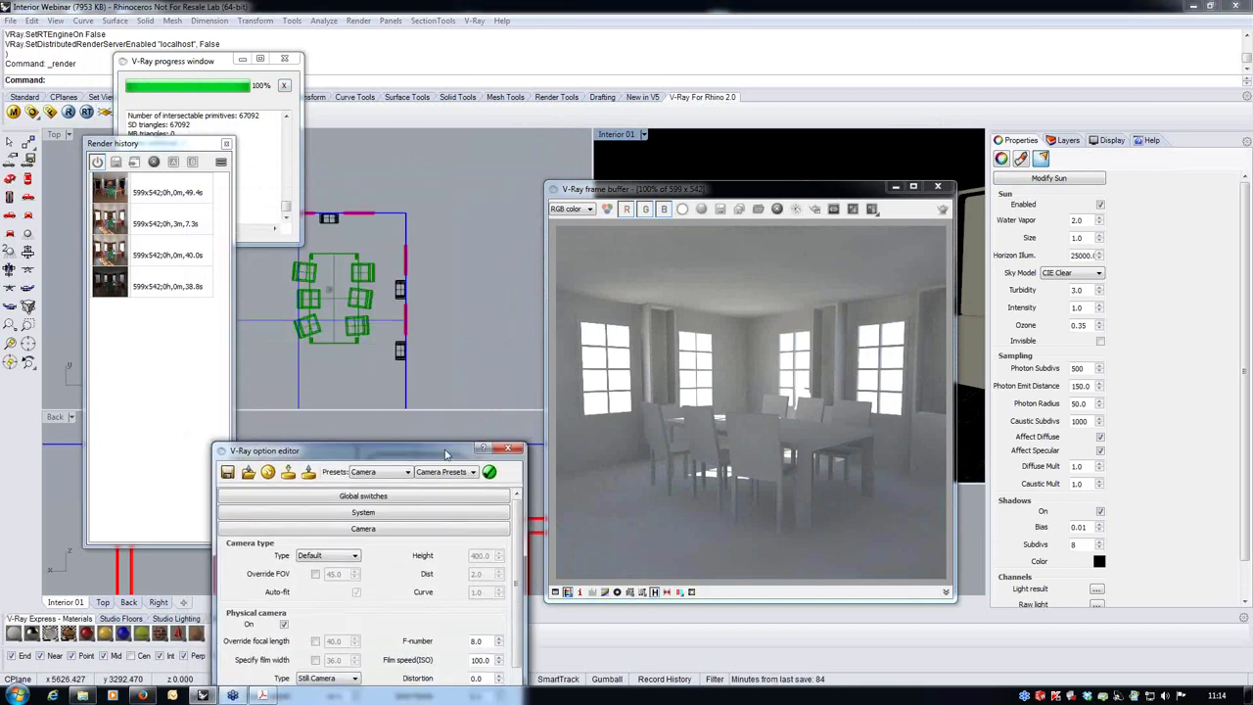
left_click_drag(213, 150, 183, 457)
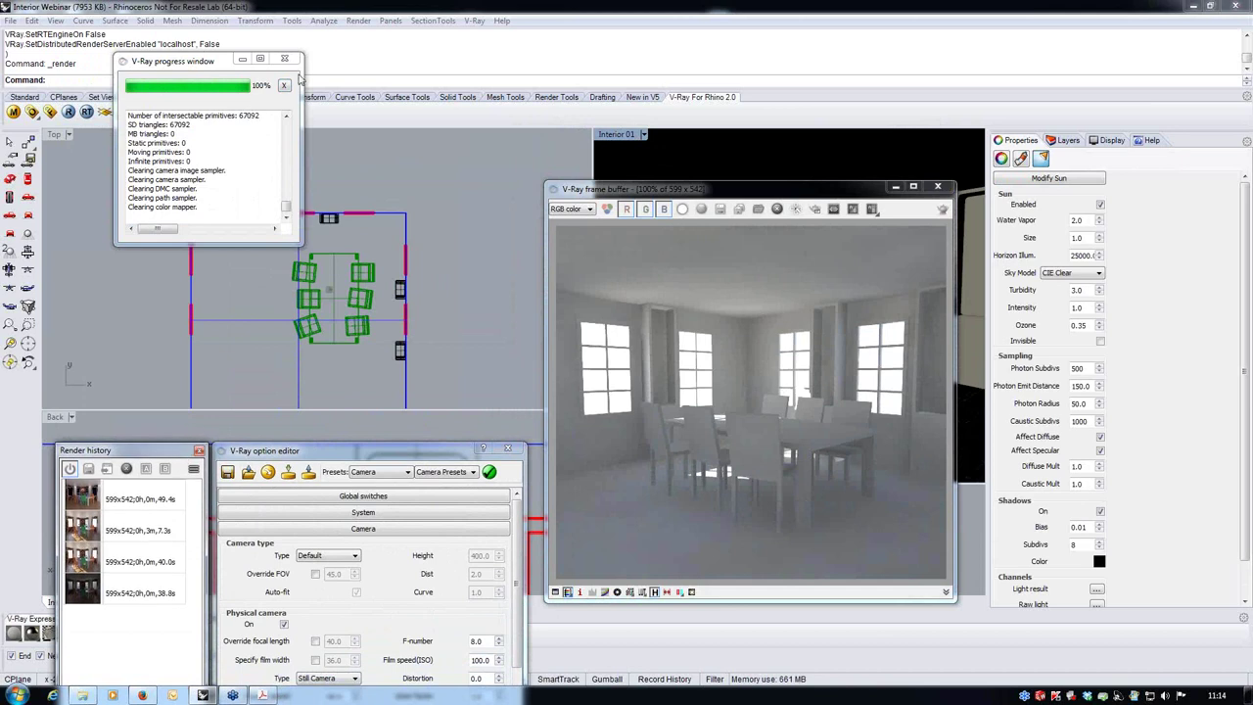
left_click_drag(186, 60, 172, 454)
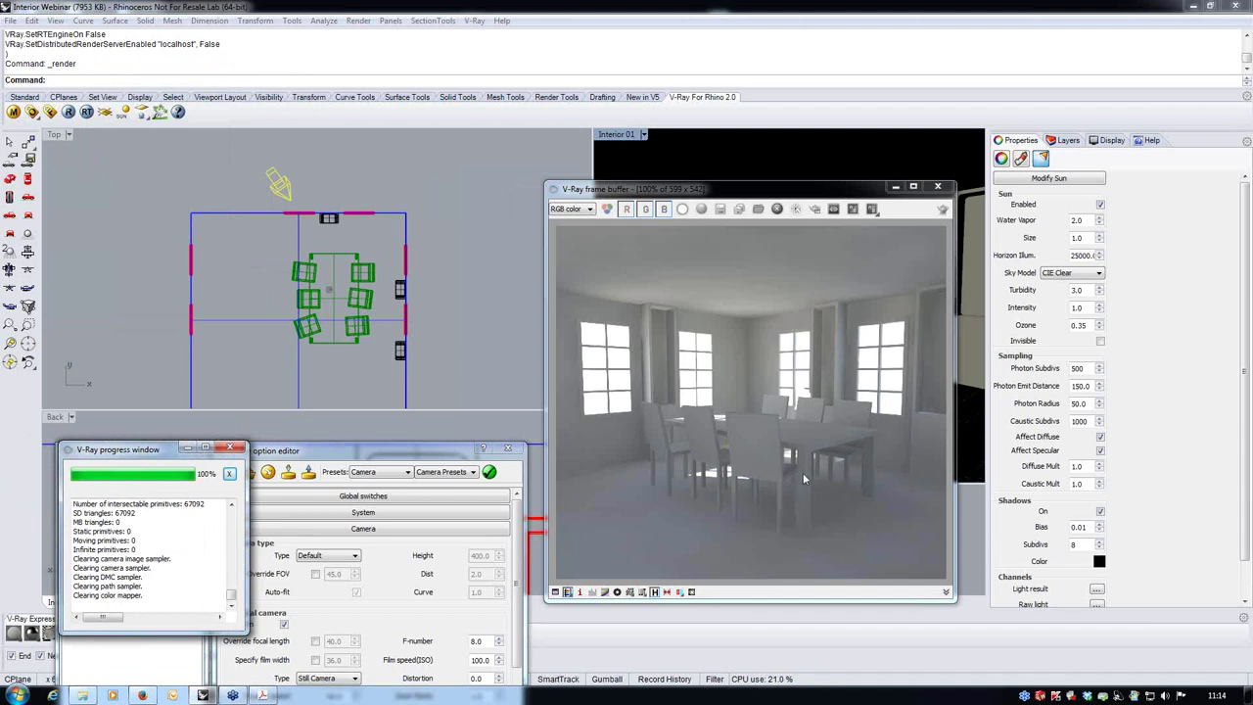
Step: Rotate the sun light in the Top view to aim into the room, then render
left_click(256, 21)
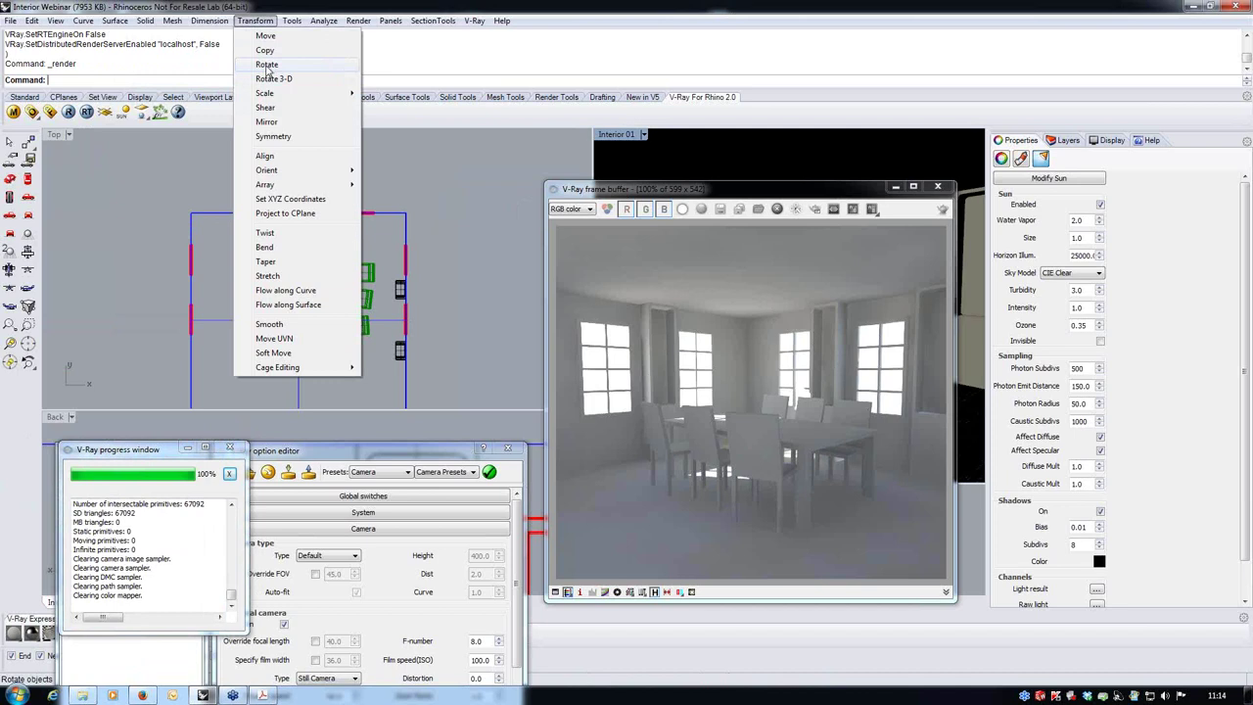
left_click(266, 65)
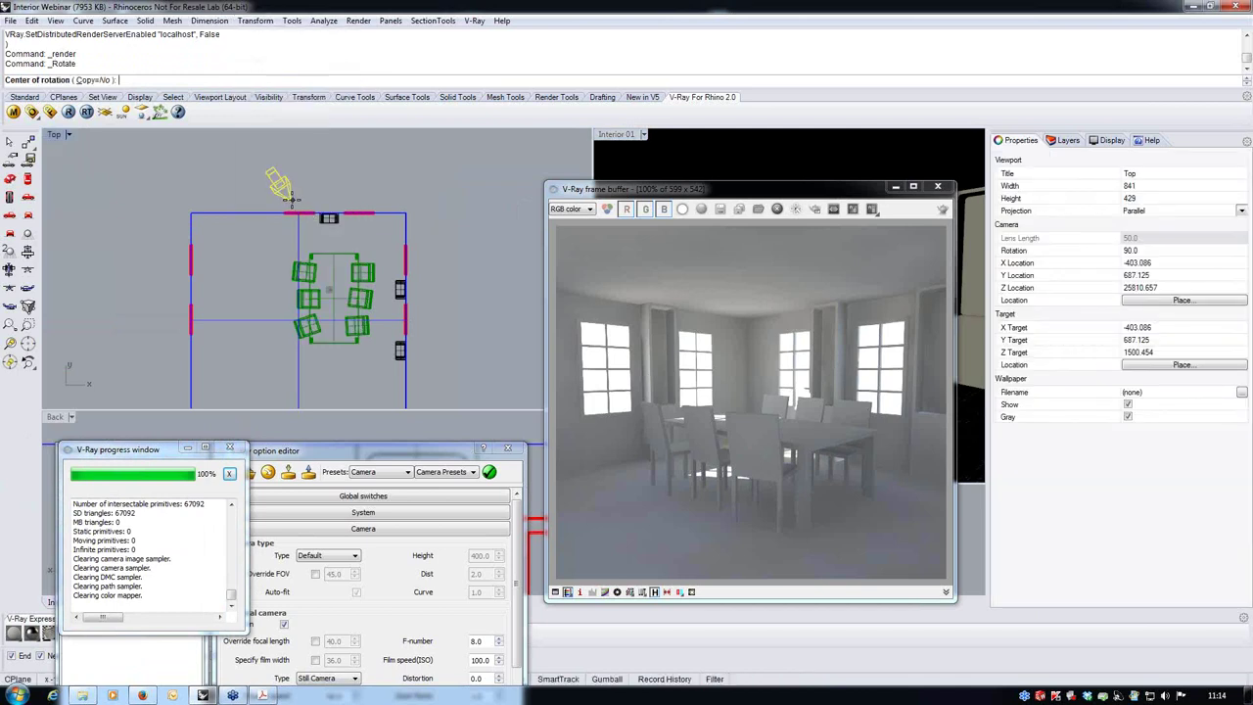
left_click(282, 188)
left_click(258, 151)
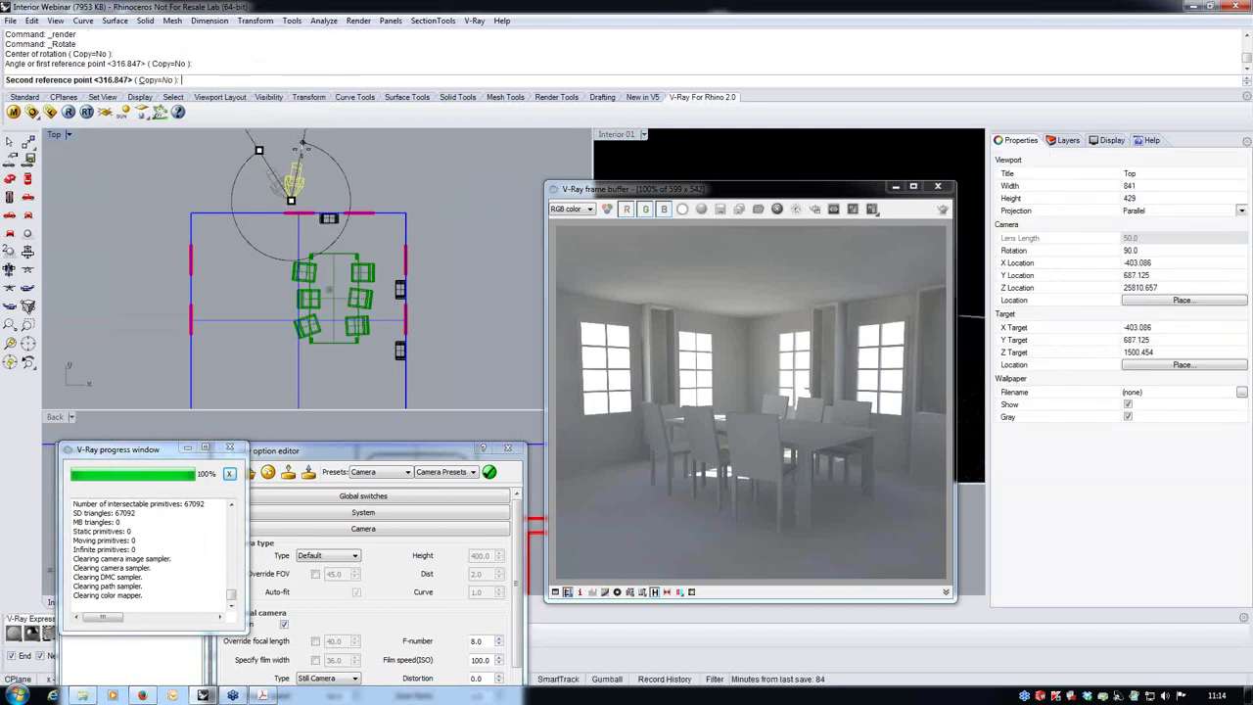
left_click(301, 151)
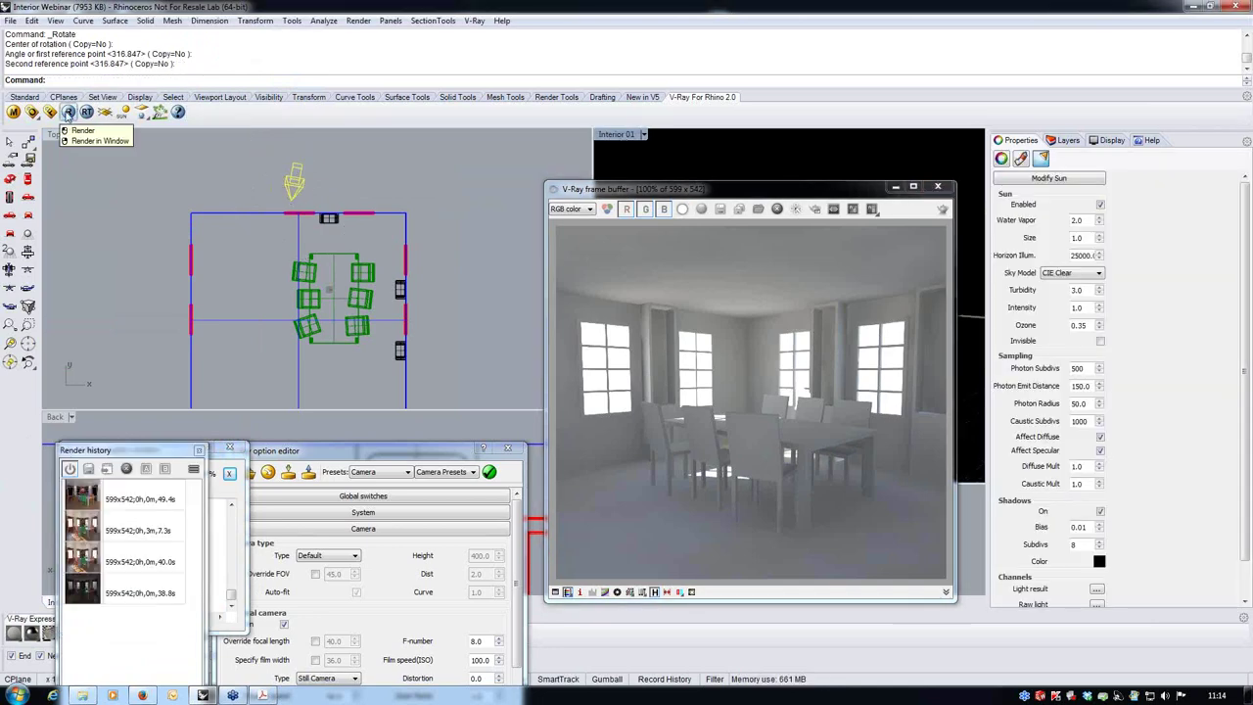
left_click(68, 112)
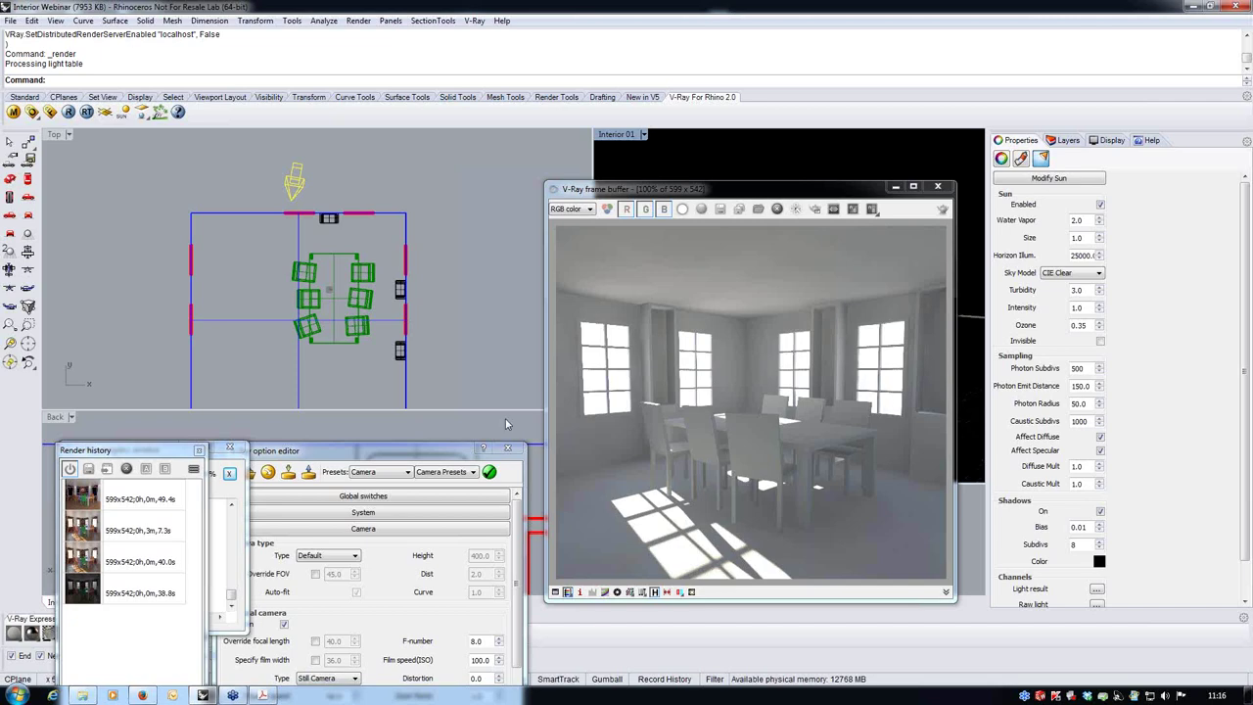
Step: Change the sky texture's Horizon Illum. from 25000 to 0 and re-render the room
left_click_drag(436, 457, 438, 217)
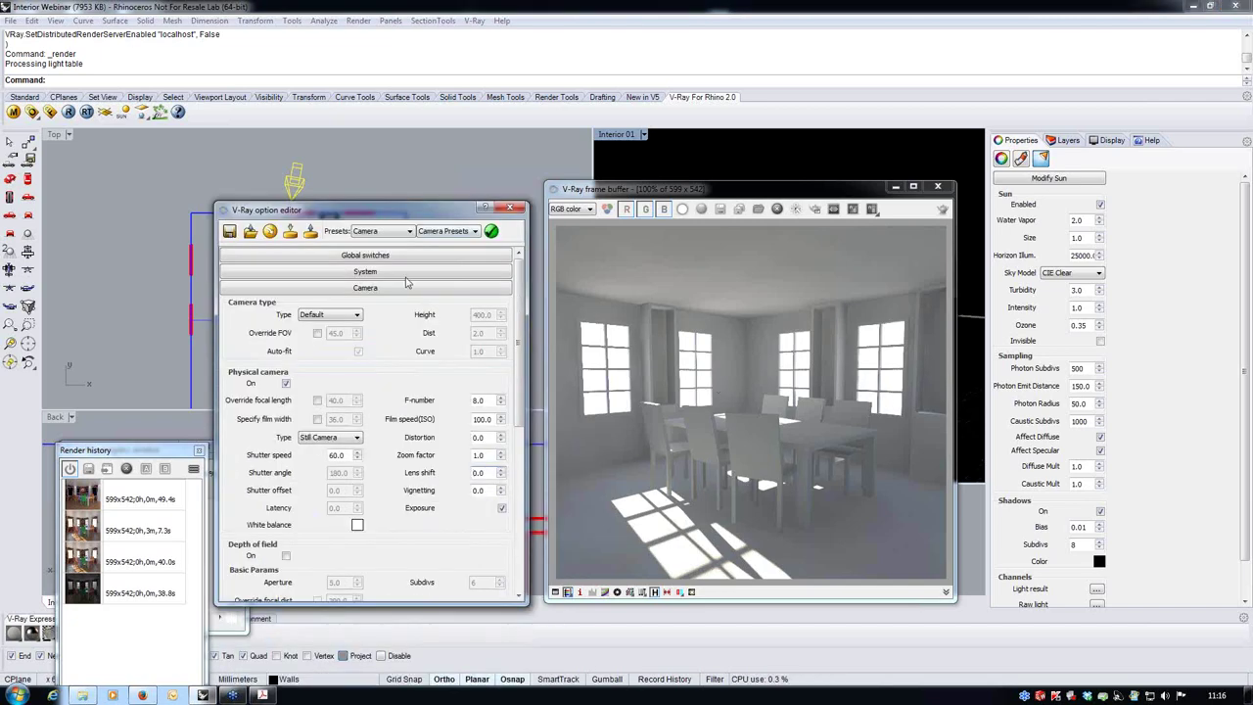
left_click(330, 289)
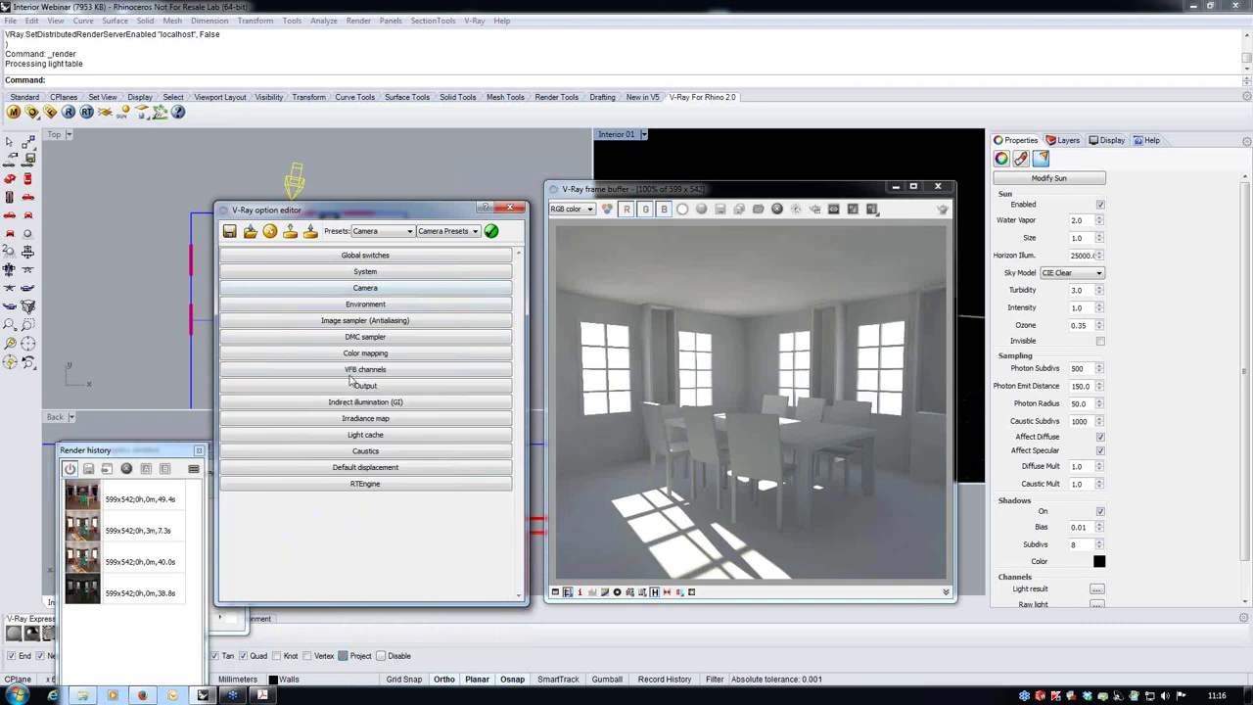
left_click(370, 304)
left_click(356, 333)
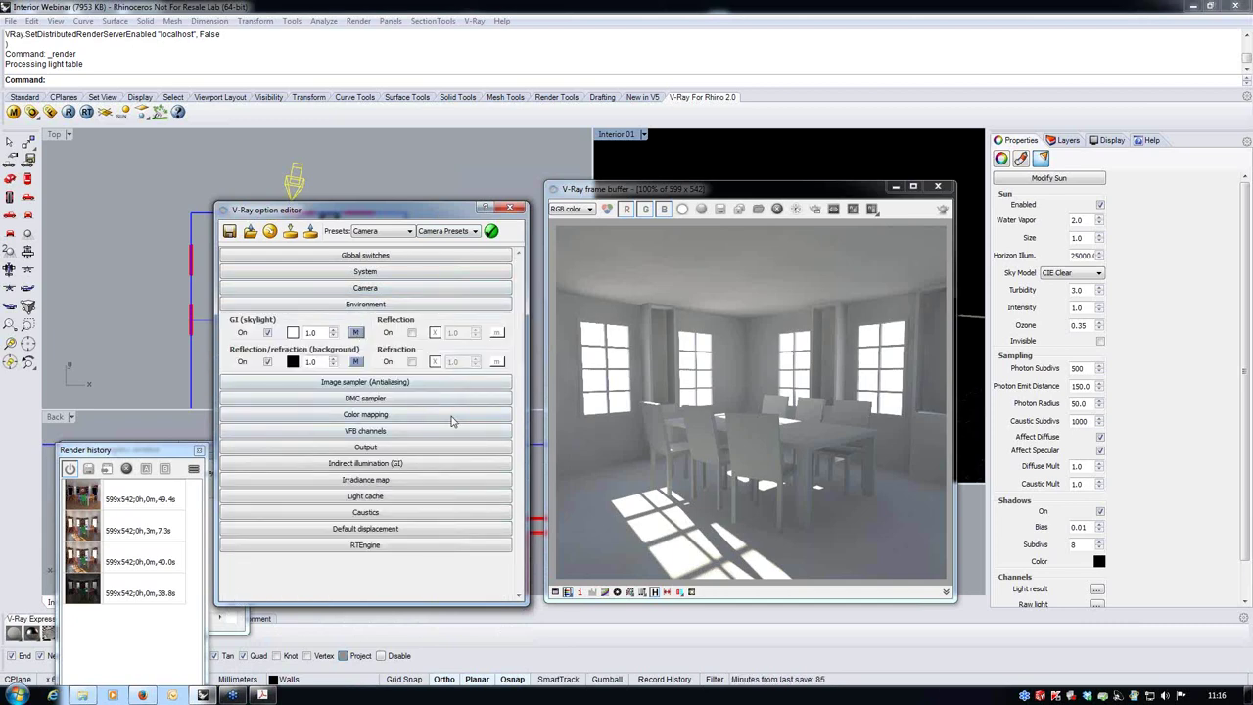
left_click_drag(646, 194, 514, 179)
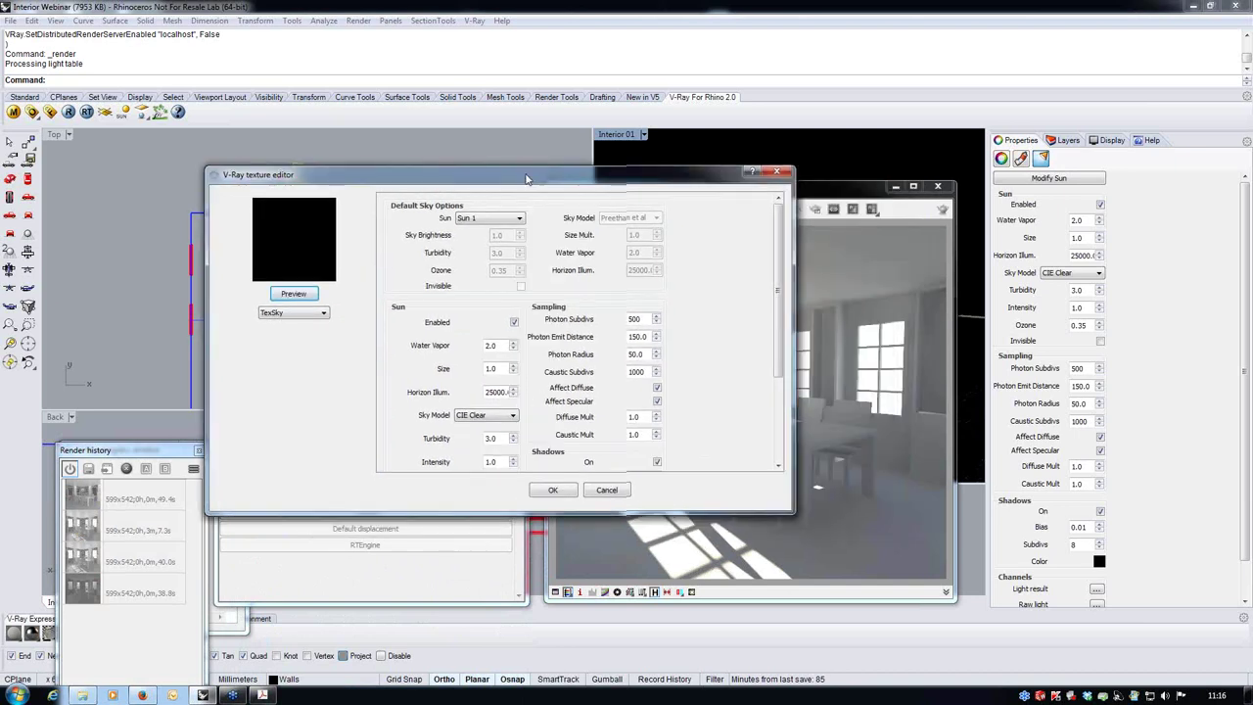
left_click(495, 390)
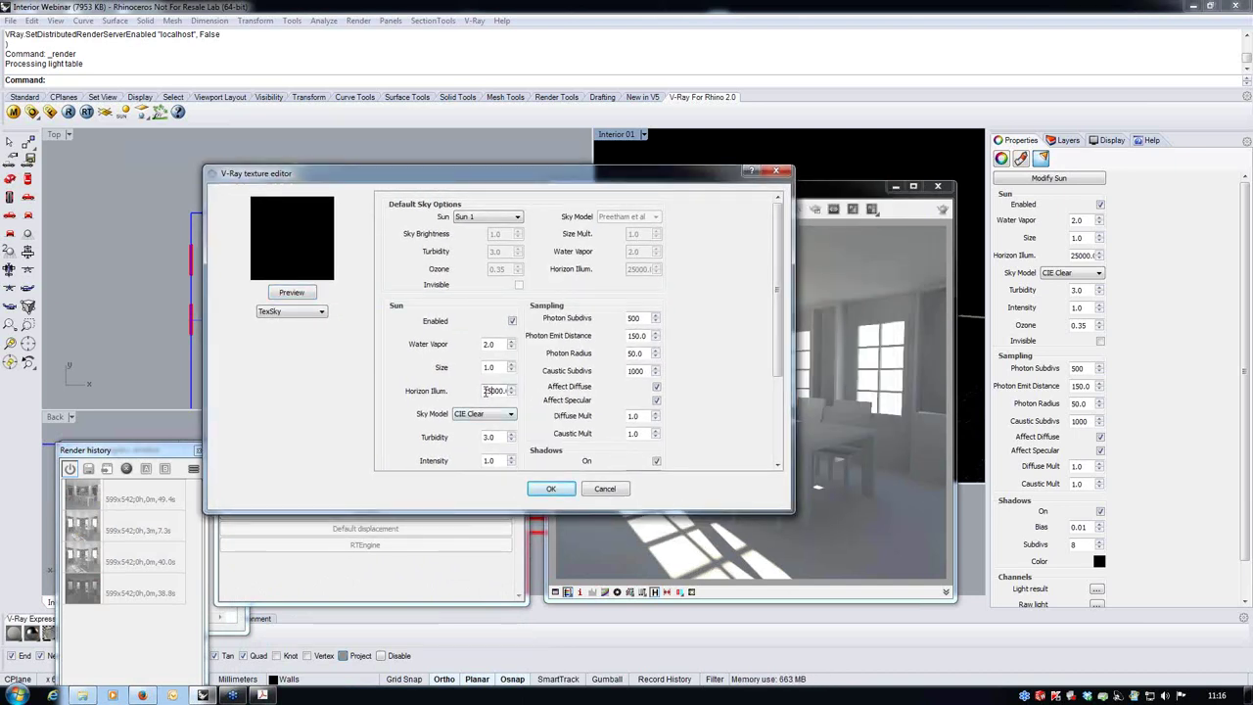
left_click_drag(483, 392, 502, 391)
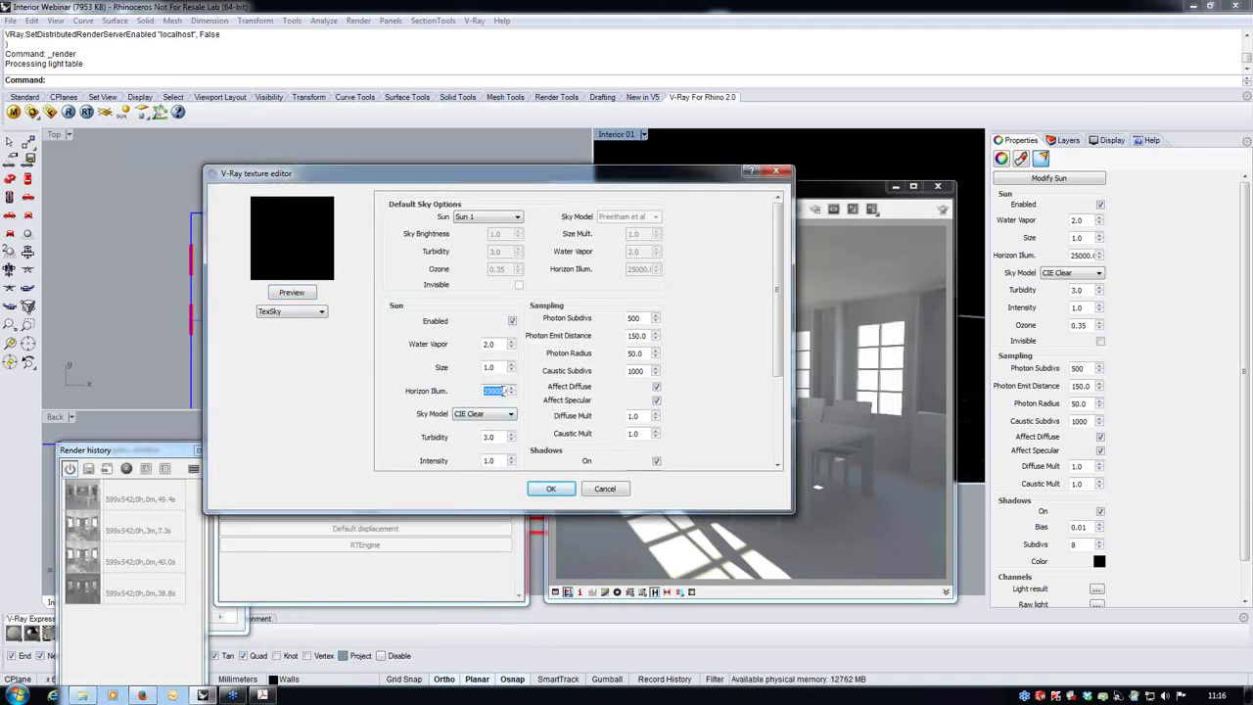
type("5000")
key("Return")
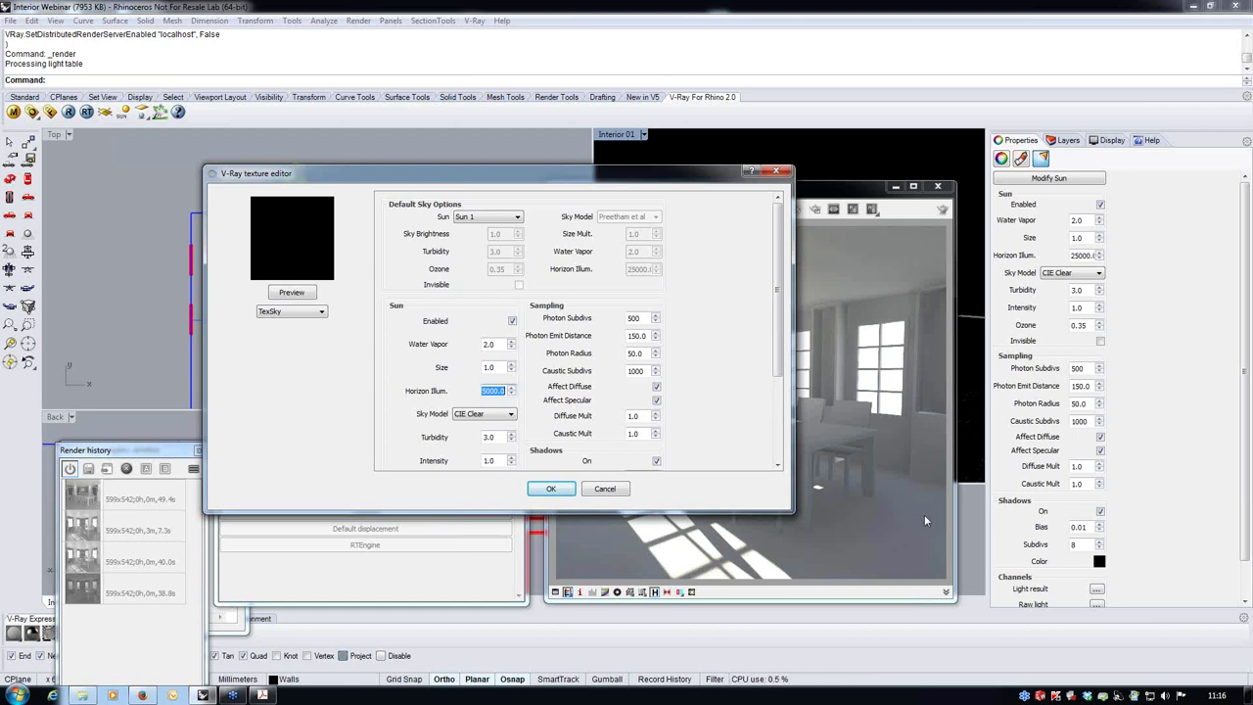
type("0")
left_click(553, 489)
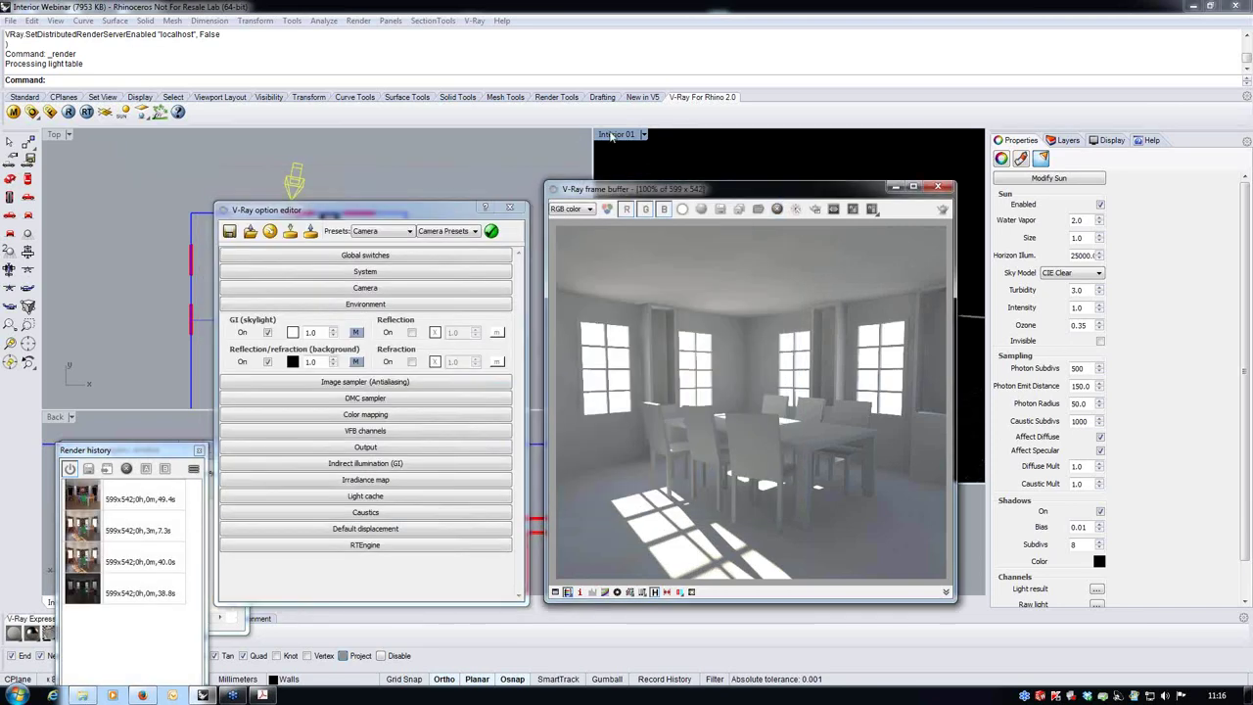
left_click(69, 112)
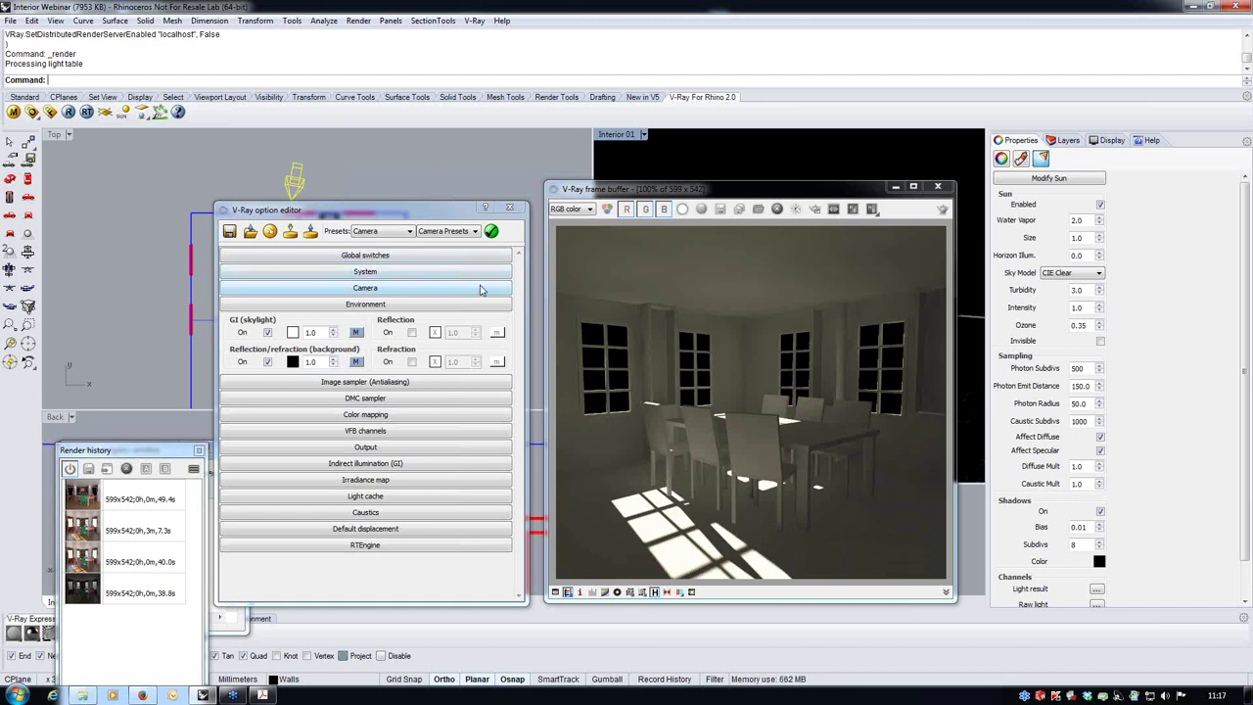
Step: Set the sun's ozone value to 0.1 in the sky texture editor
left_click(356, 333)
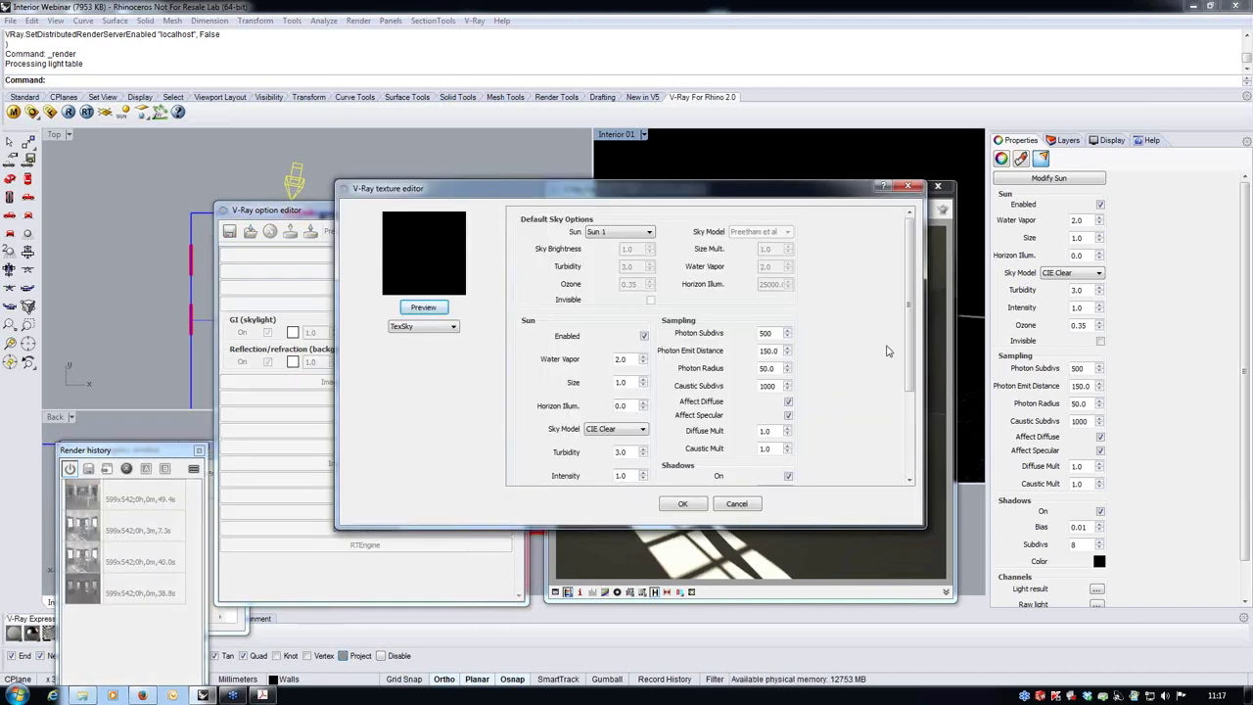
scroll(795, 307, "down", 2)
left_click_drag(773, 188, 428, 190)
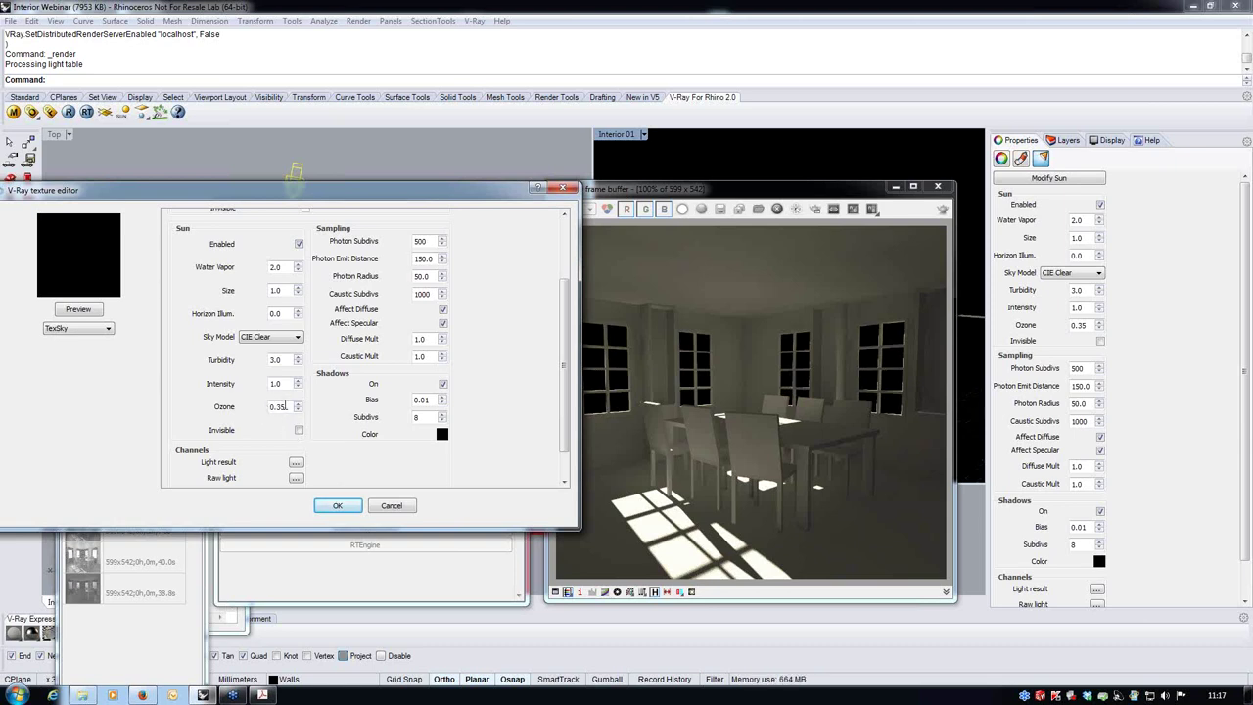
left_click_drag(279, 410, 286, 408)
type("1")
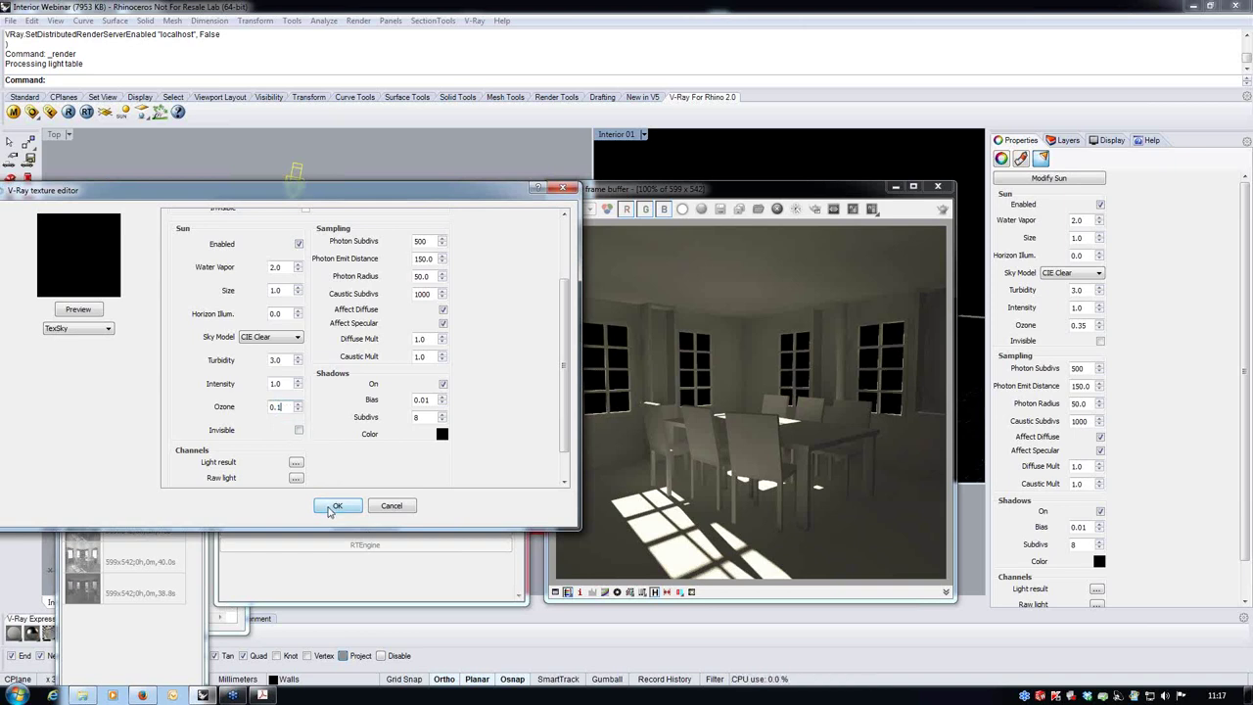
left_click(333, 506)
Step: Enable region rendering over the room, render, then mark a narrower region
left_click(814, 209)
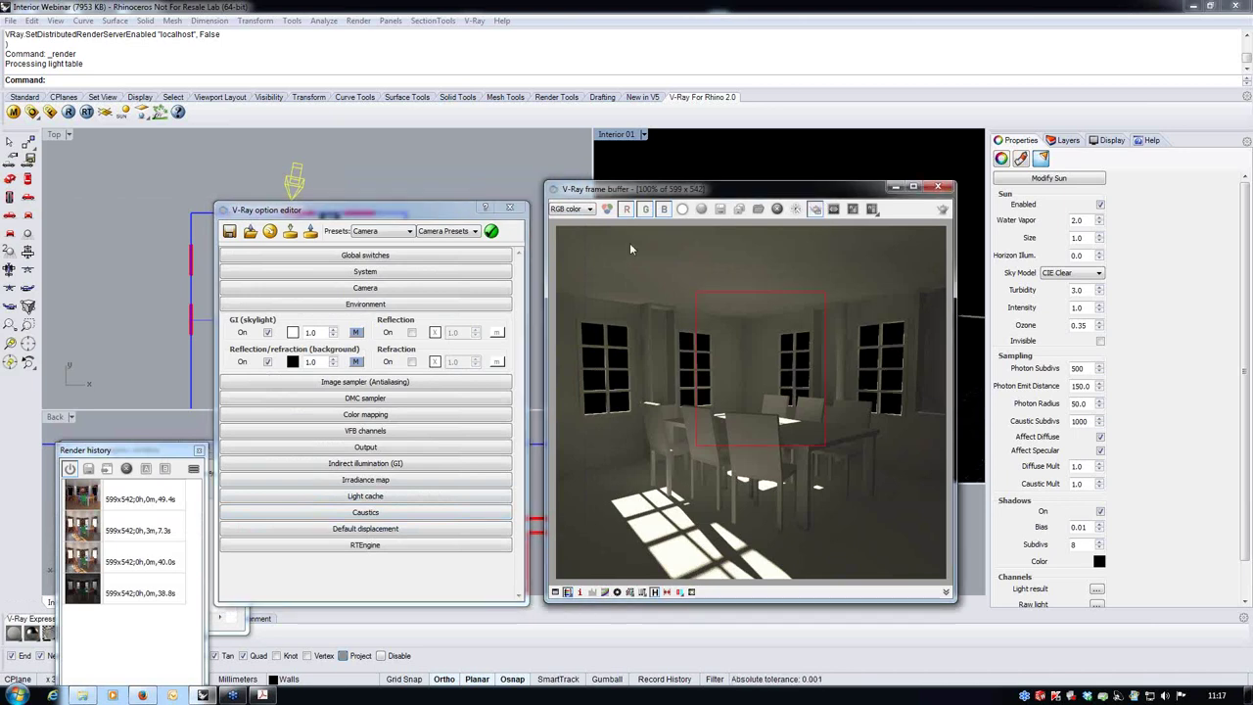
left_click_drag(629, 234, 789, 568)
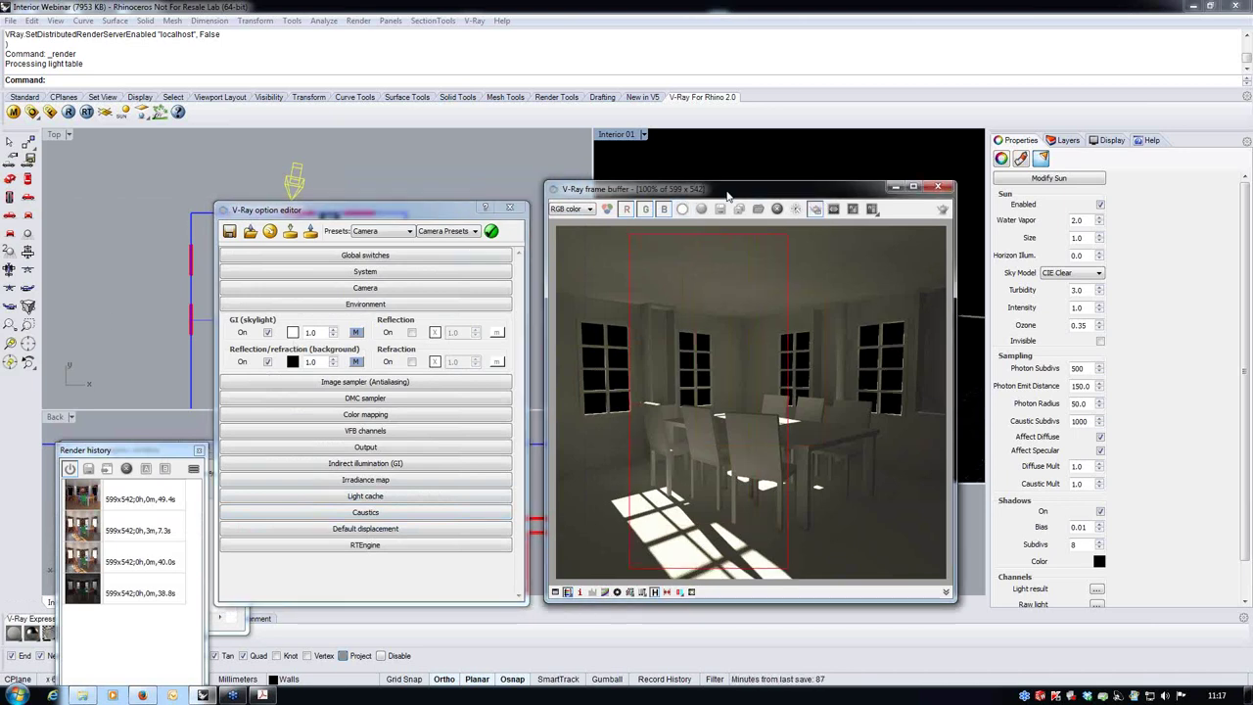
left_click(69, 111)
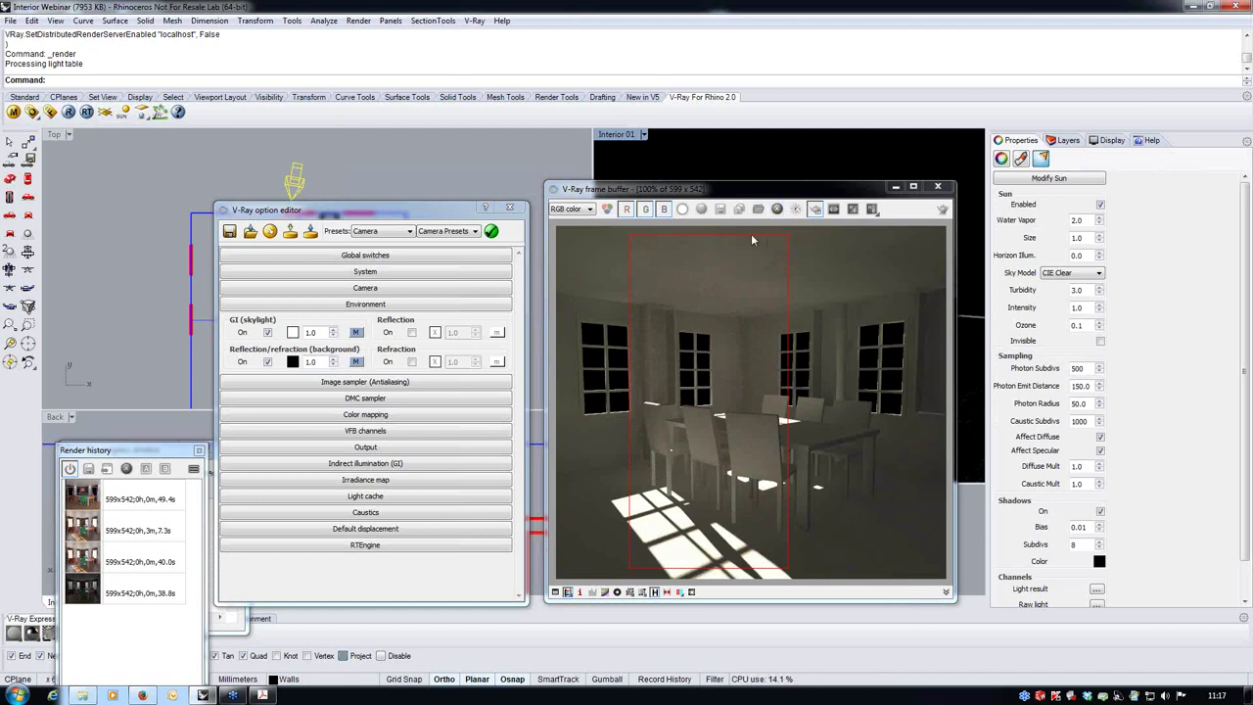
left_click_drag(744, 234, 844, 443)
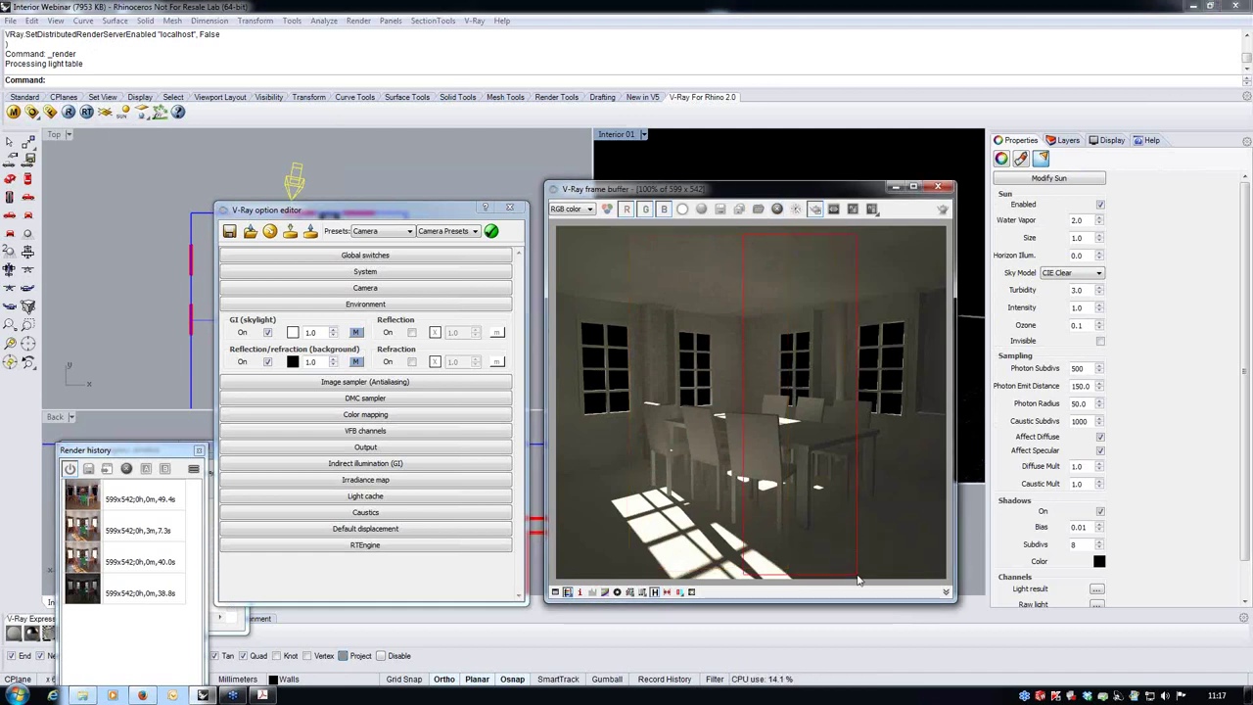
Step: Change the sun's ozone value to 0.9 and apply the sky settings
left_click(356, 332)
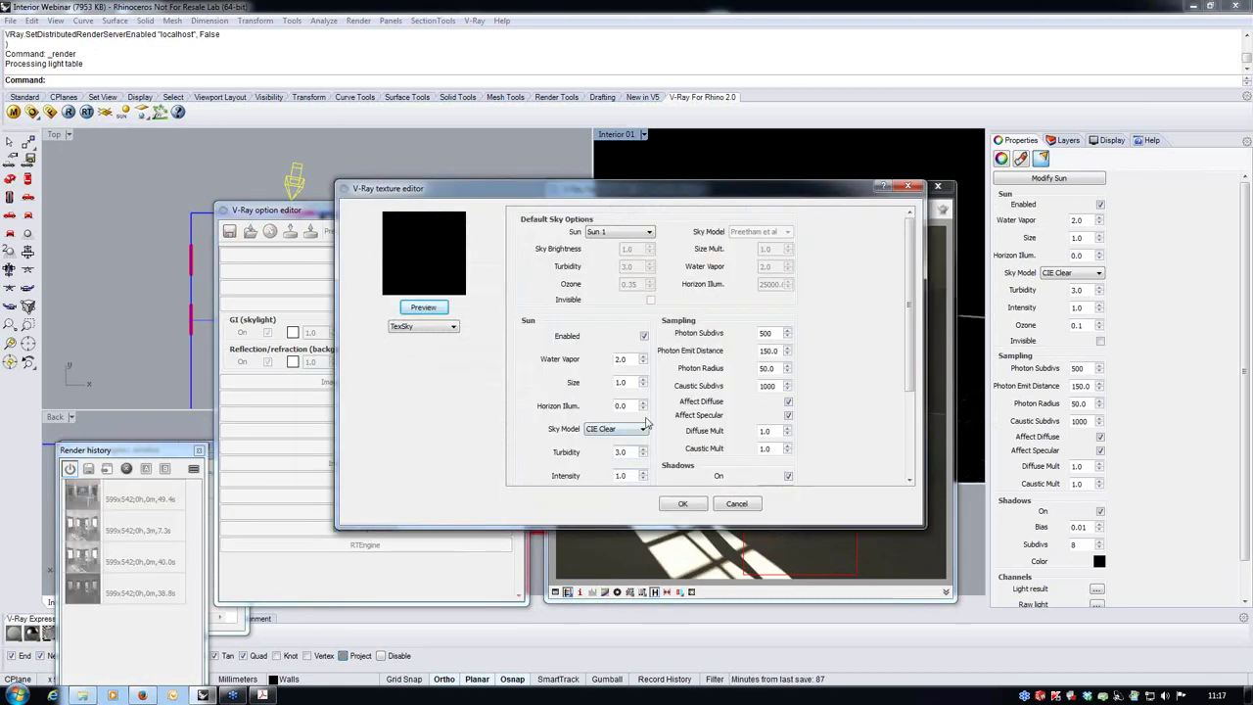
scroll(612, 396, "down", 3)
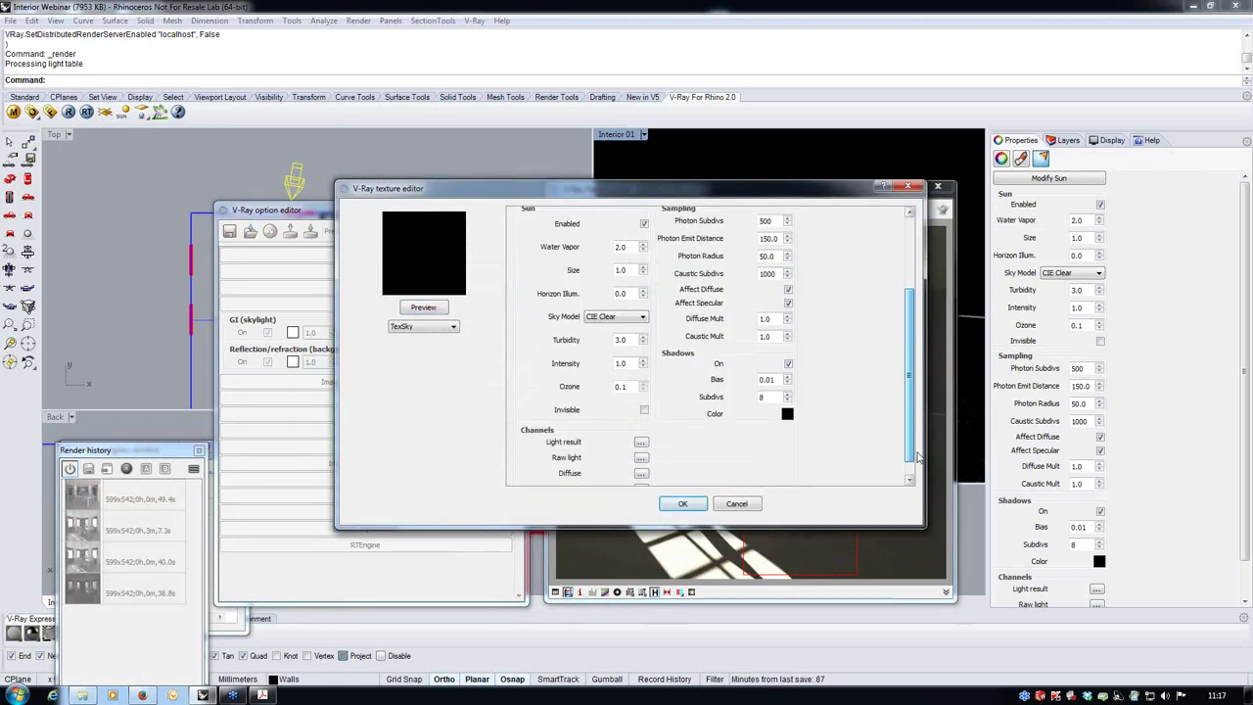
left_click(622, 387)
key("BackSpace")
type("9")
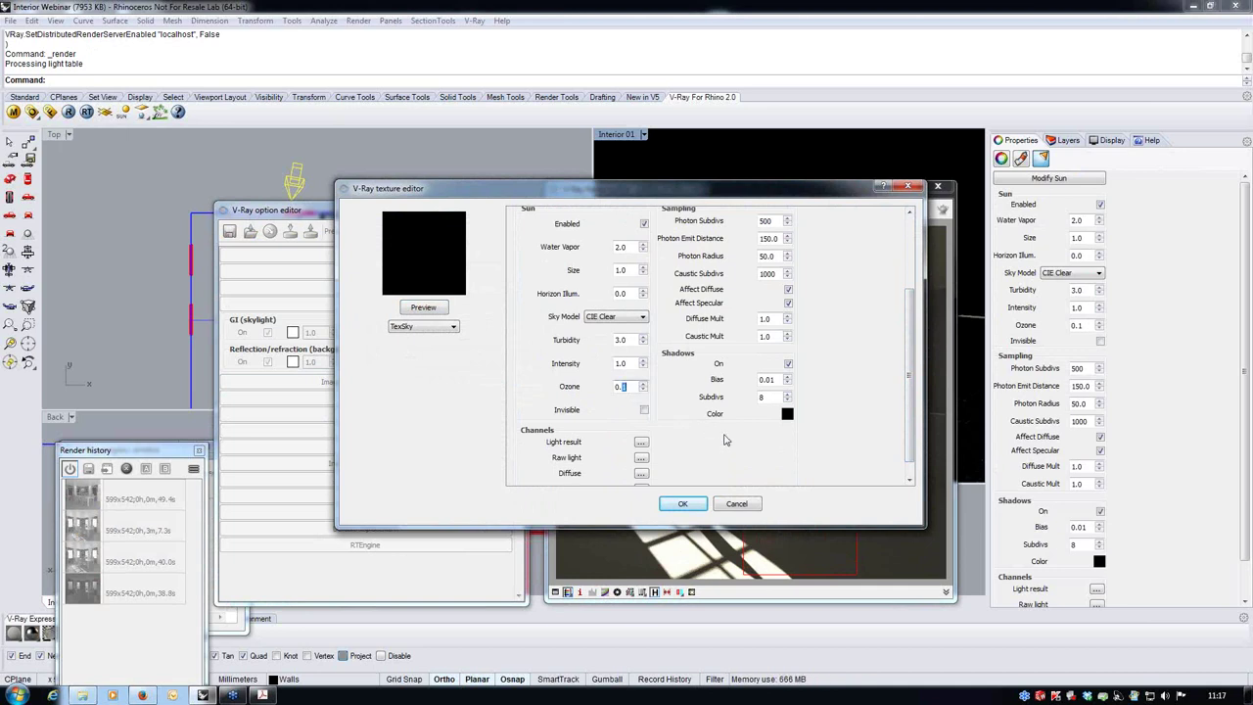
left_click(690, 506)
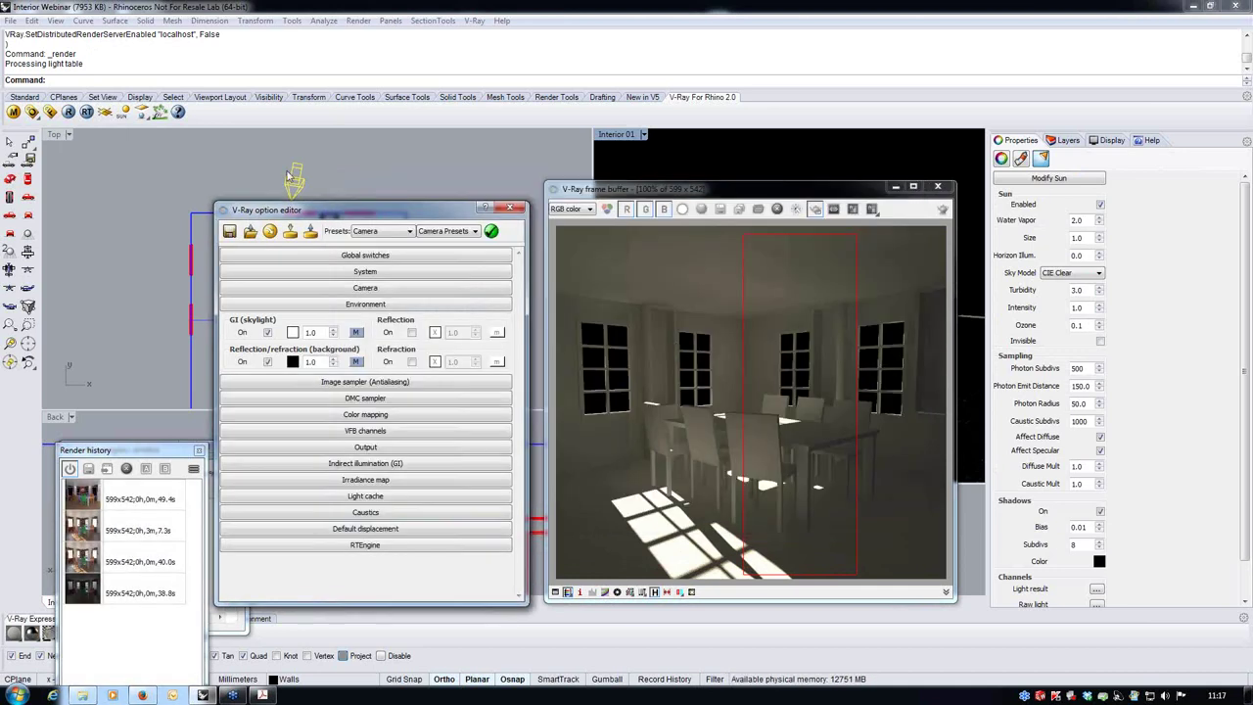
left_click(622, 142)
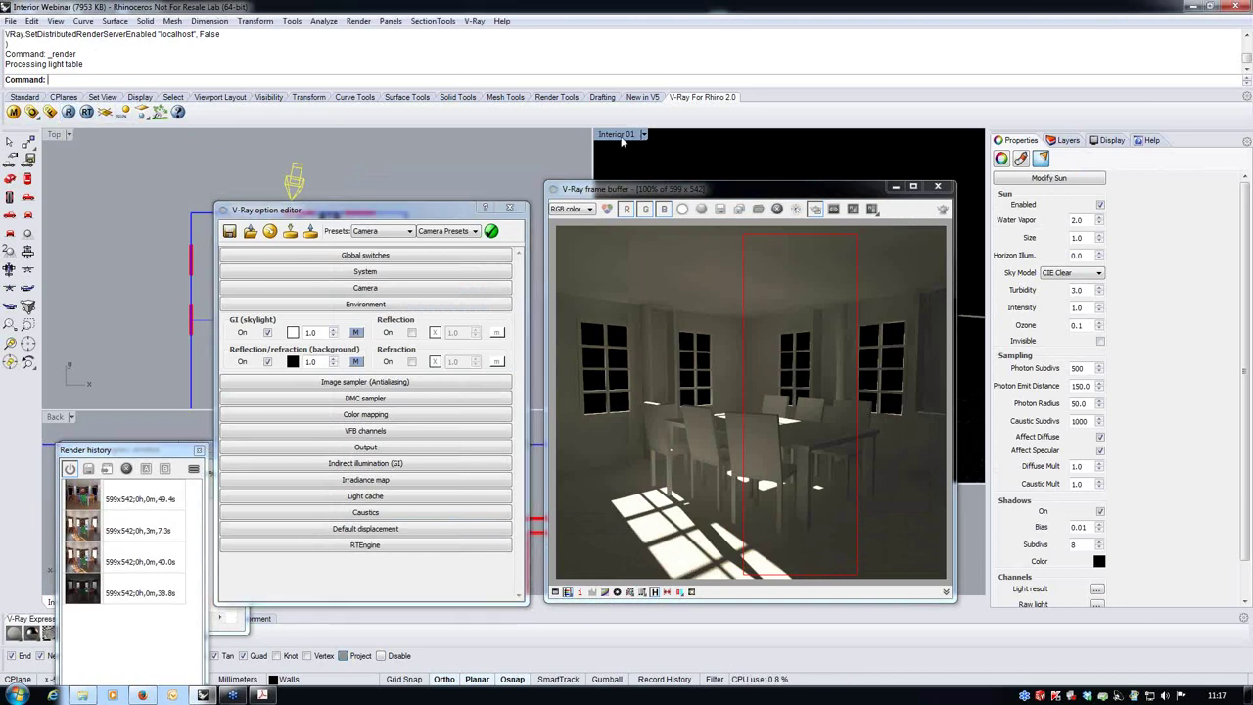
Step: Render the region at ozone 0.9, then change the sun ozone to 0.3
left_click(68, 112)
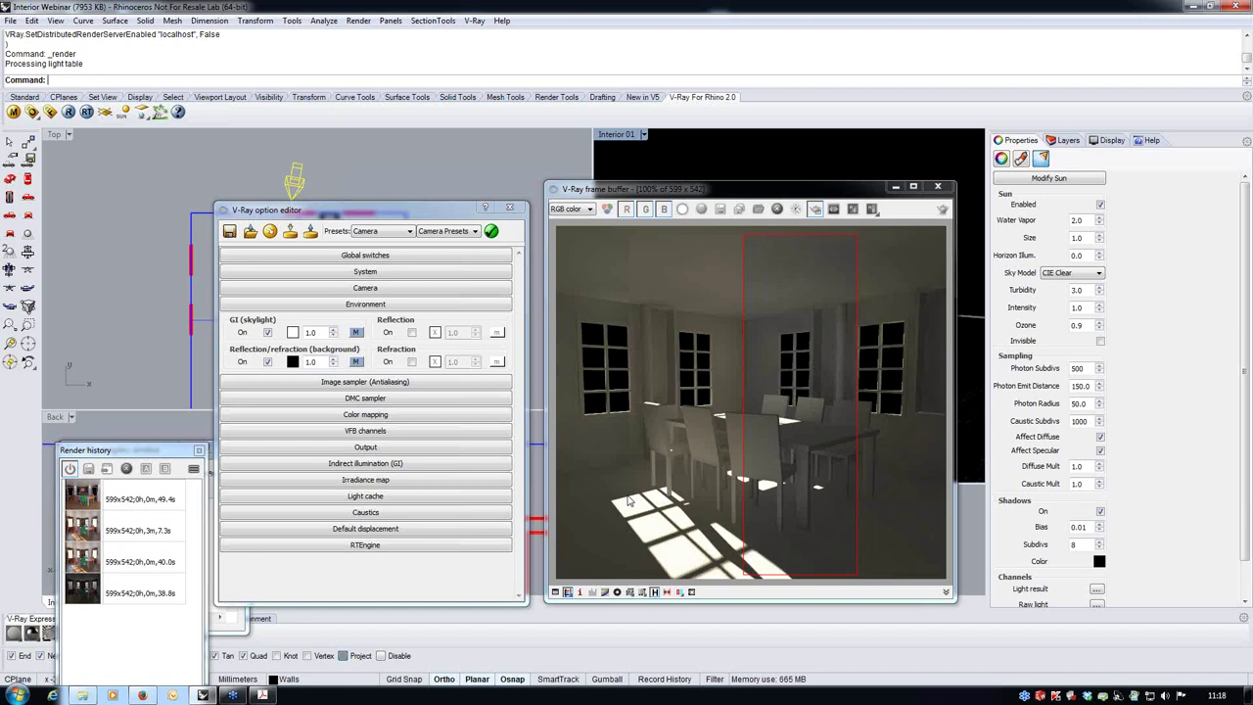
left_click(354, 334)
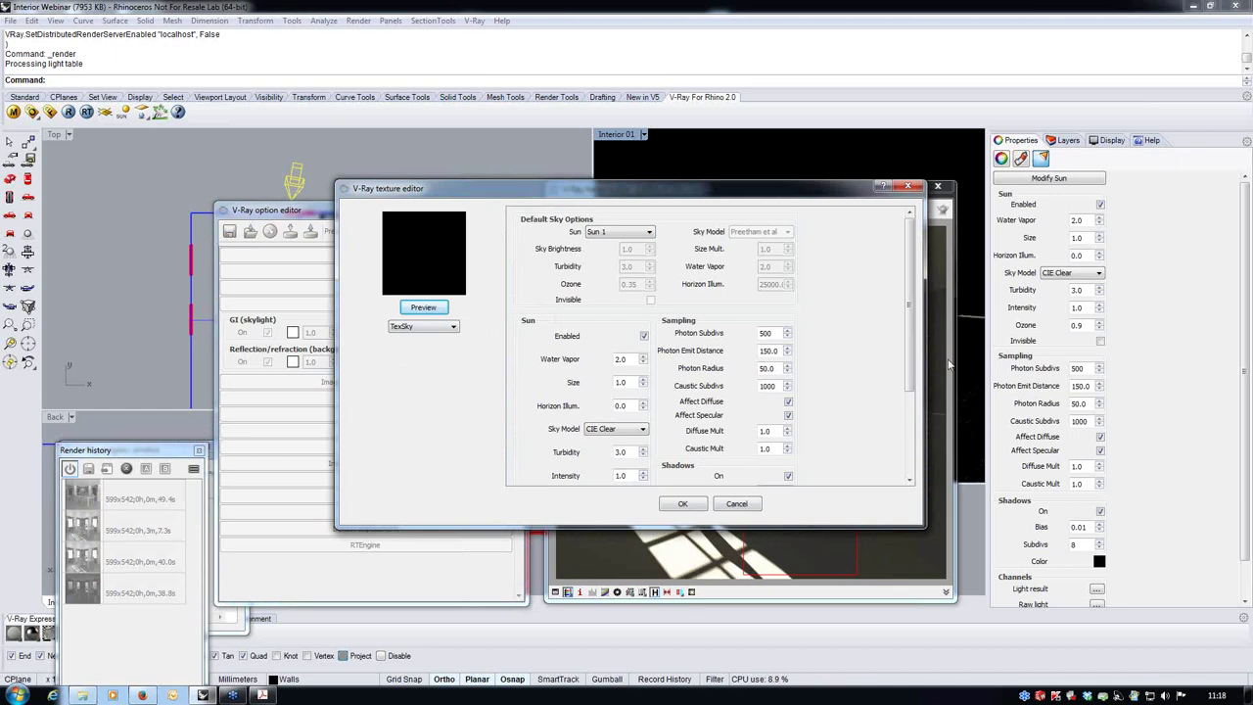
scroll(908, 358, "down", 3)
left_click_drag(621, 405, 633, 406)
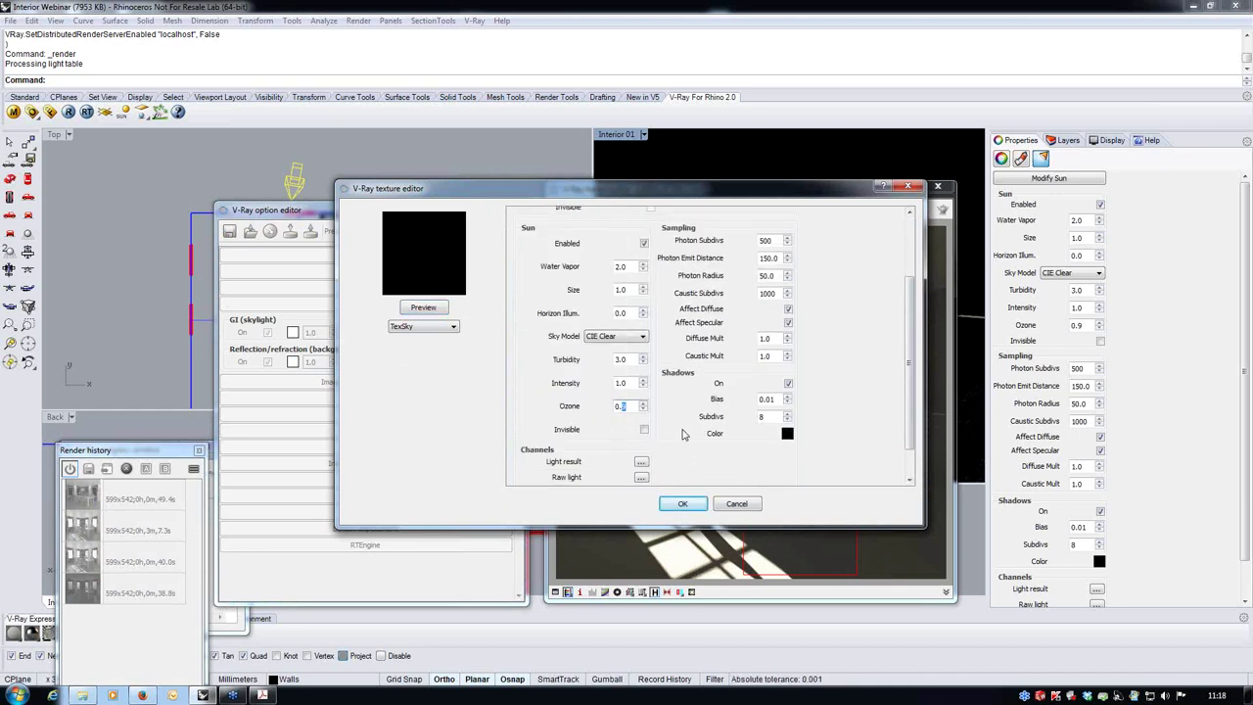
left_click(683, 503)
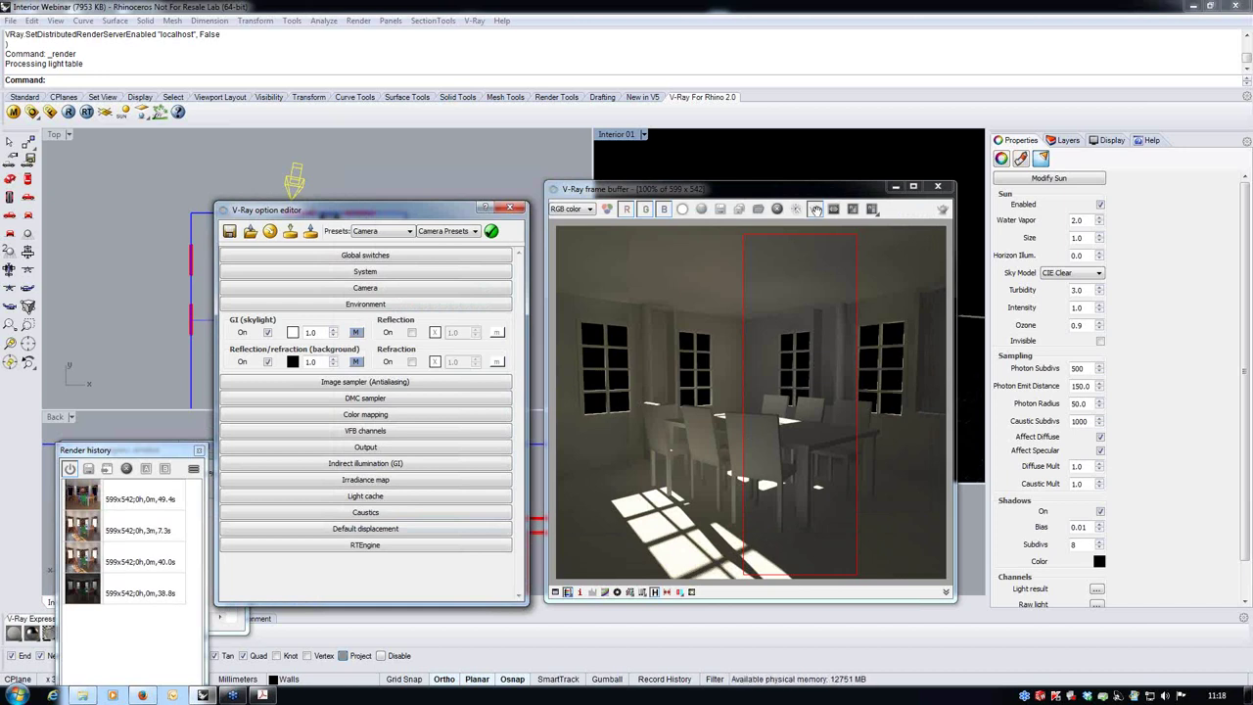
Step: Clear the render region and render the full dining room at ozone 0.3
left_click(815, 210)
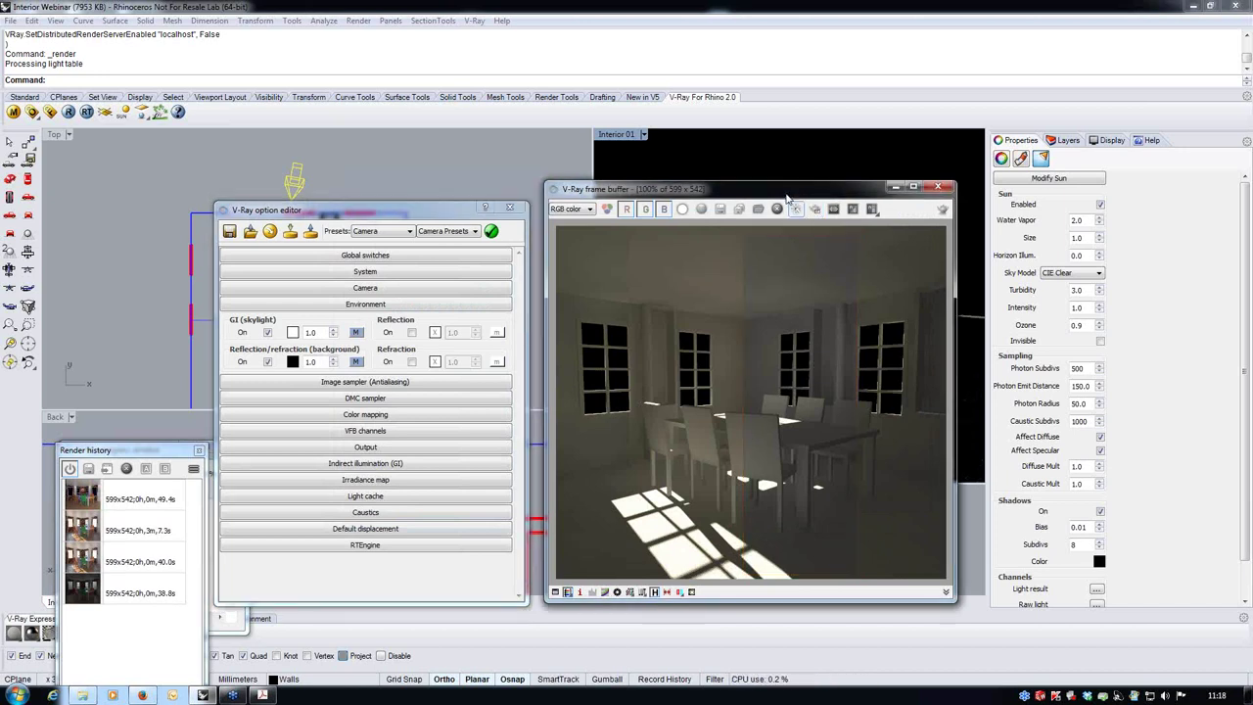
left_click(632, 138)
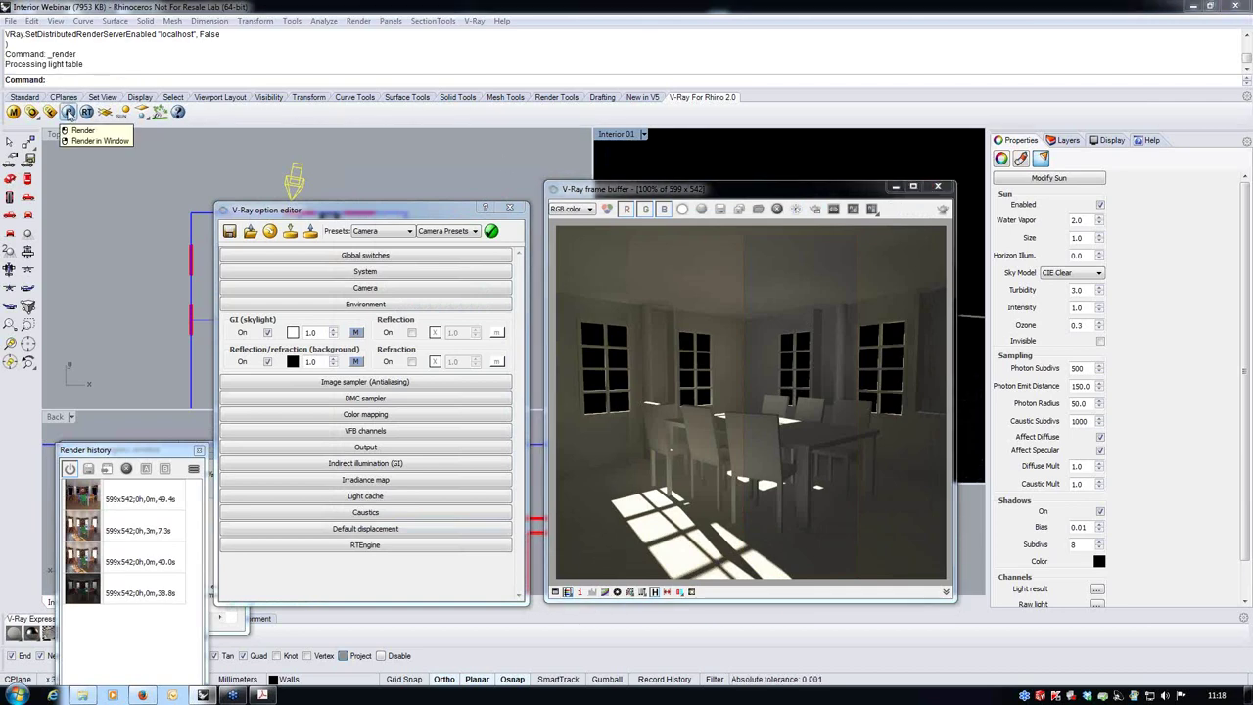
left_click(68, 112)
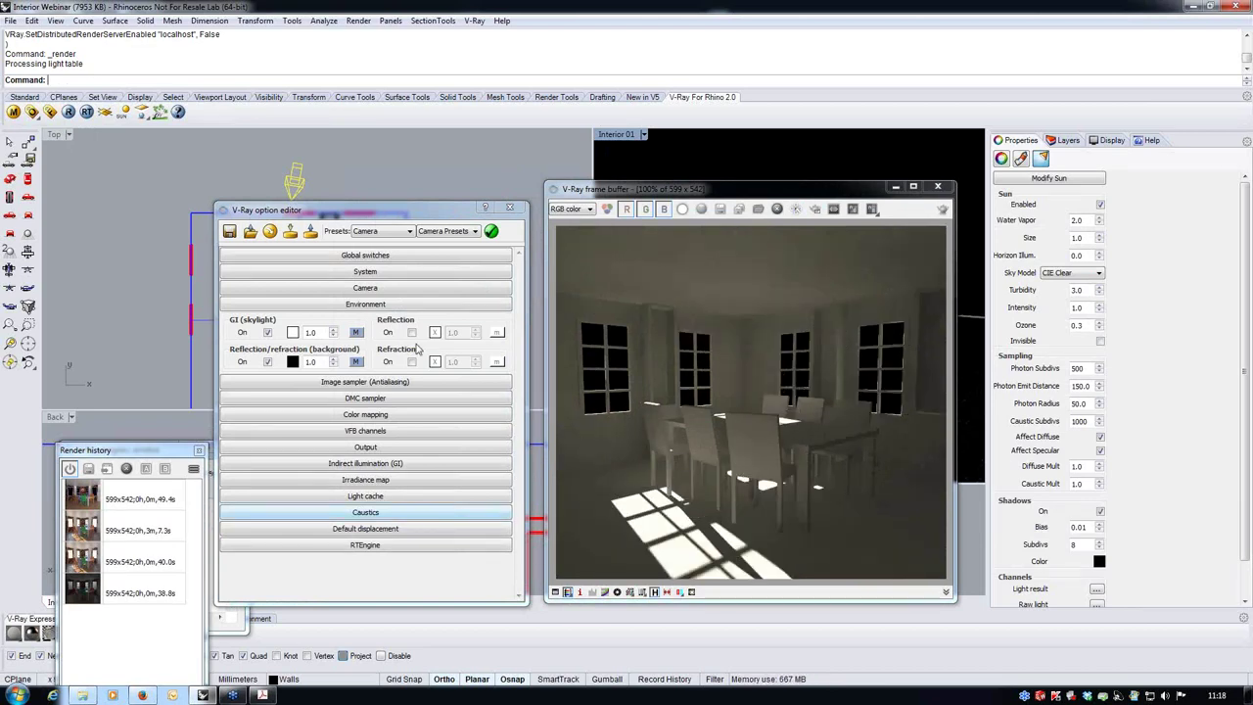
left_click(357, 332)
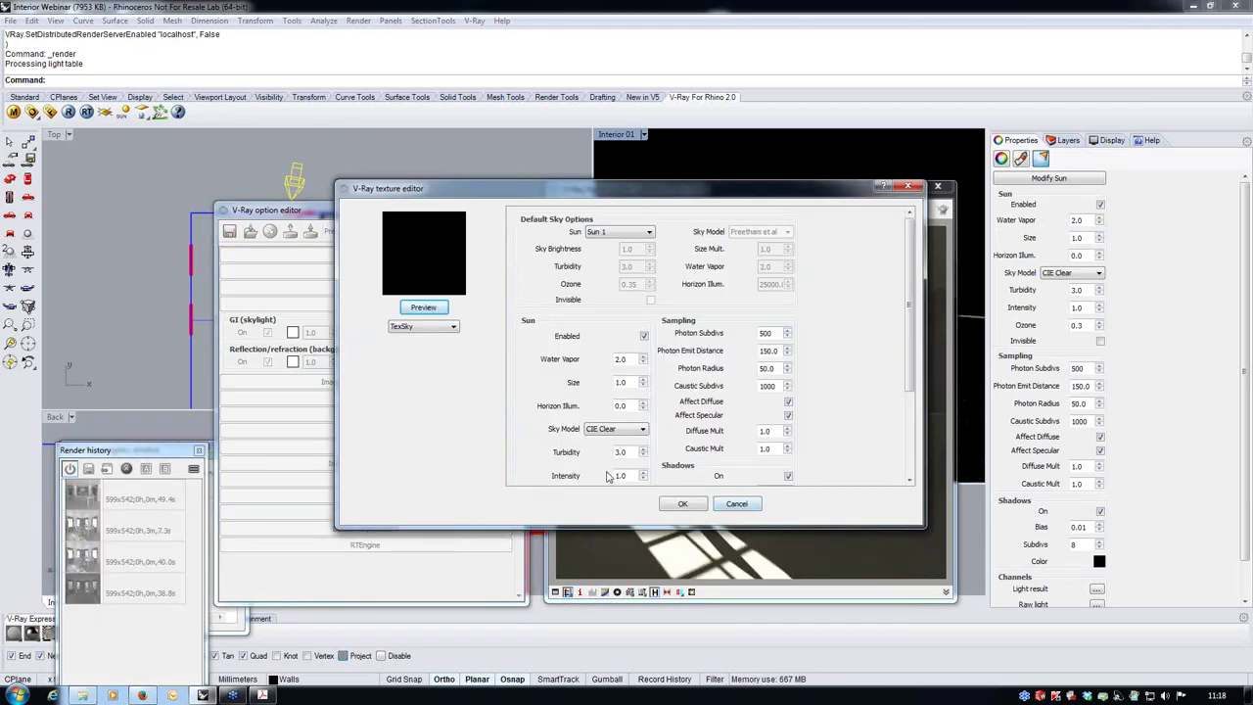
Step: Set the sky's Horizon Illum. to 25000 and render the room
scroll(887, 366, "down", 3)
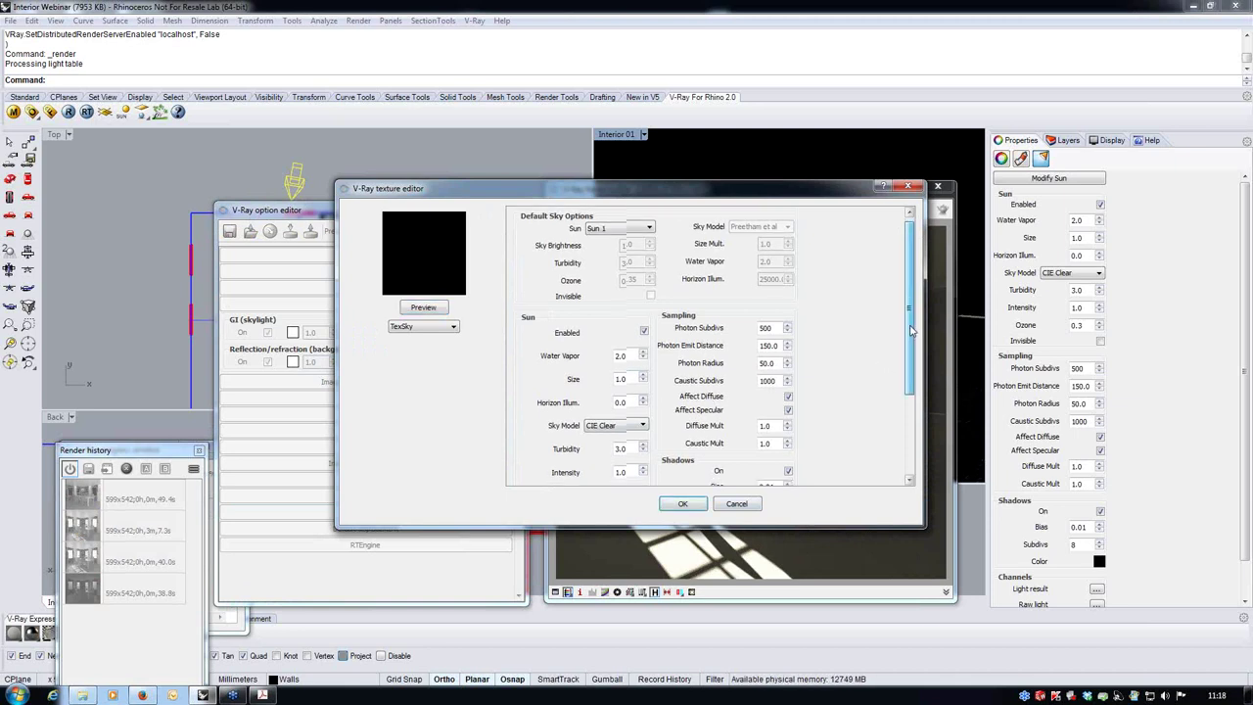
key("Tab")
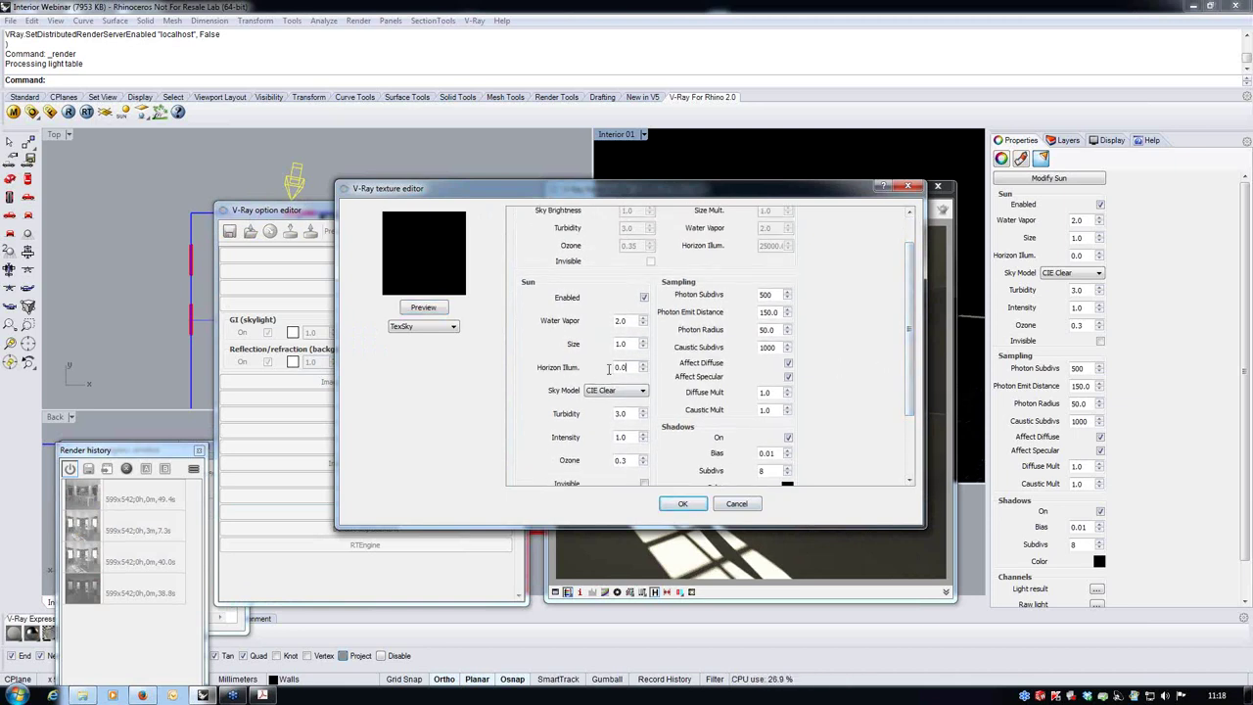
type("25000")
left_click(678, 504)
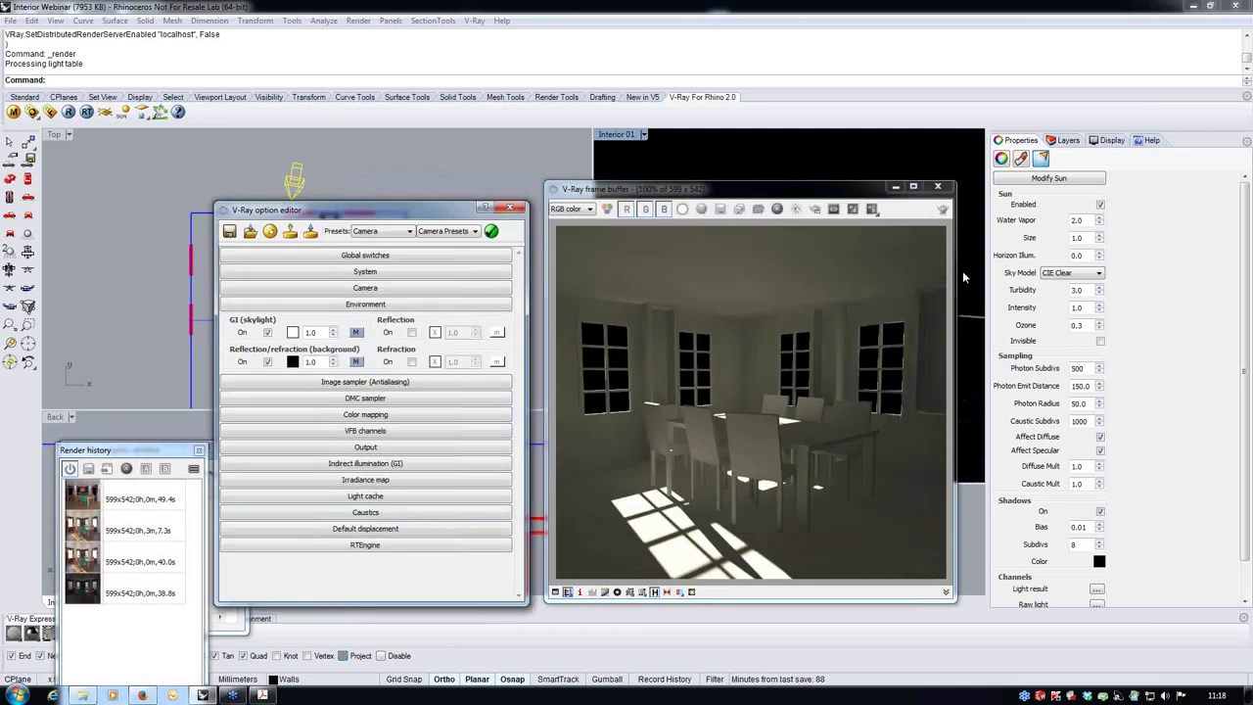
left_click(147, 137)
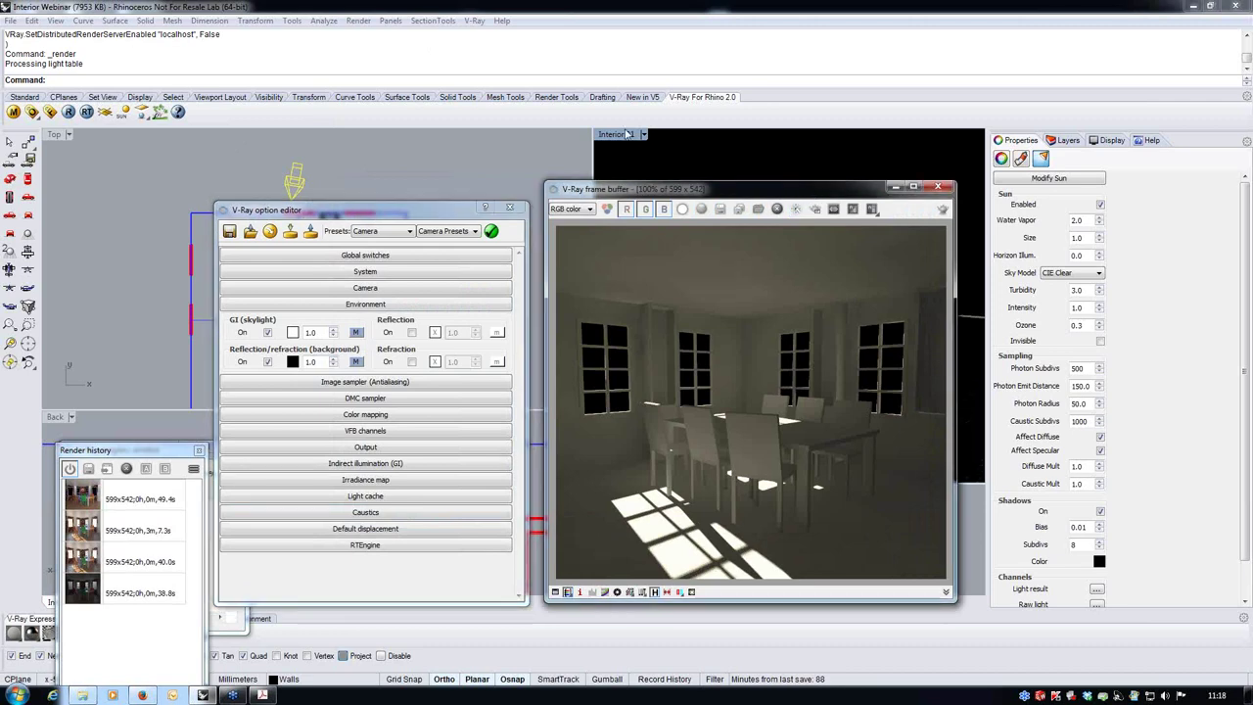
left_click(68, 111)
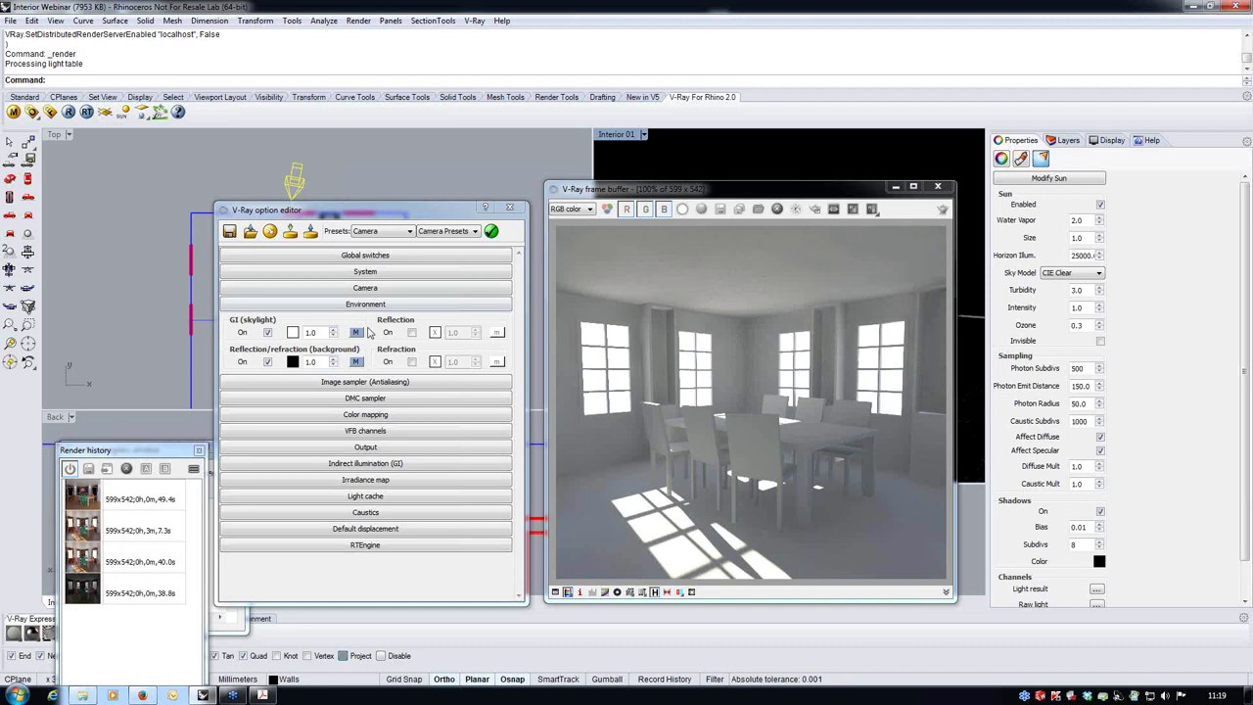
Step: Set the sun intensity to 0 and render the room without direct sunlight
left_click(356, 333)
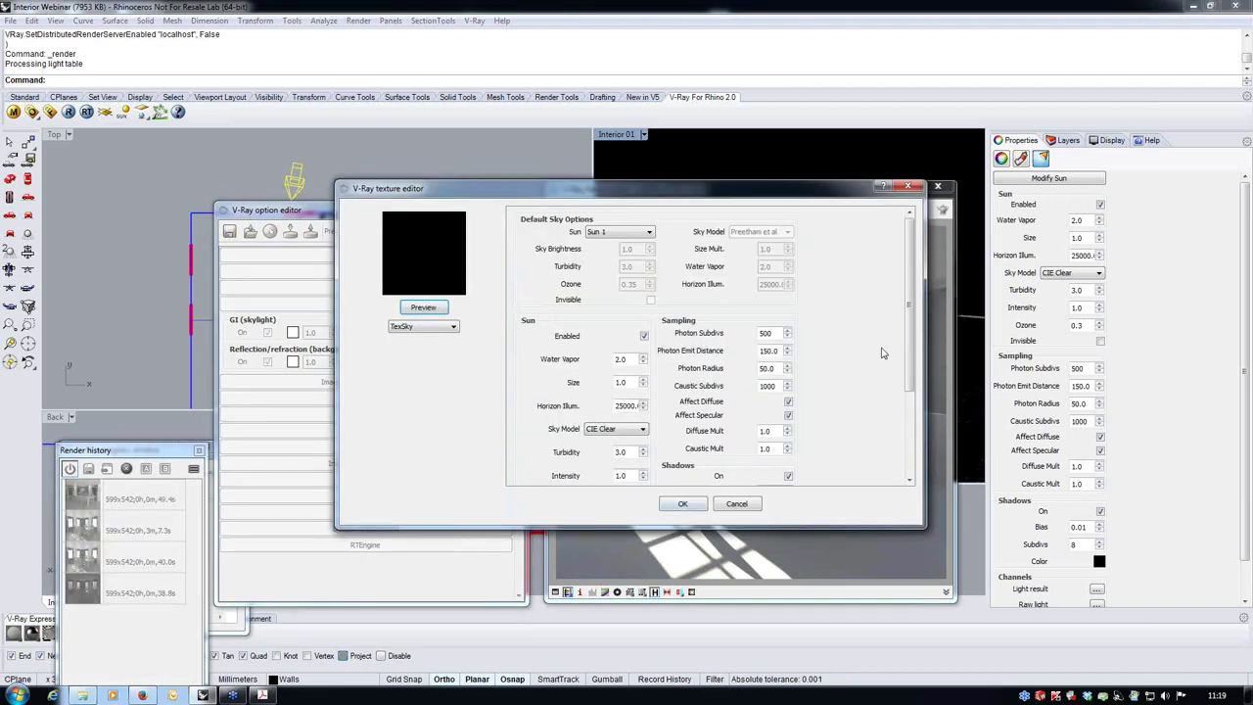
double_click(620, 476)
type("0")
left_click(684, 504)
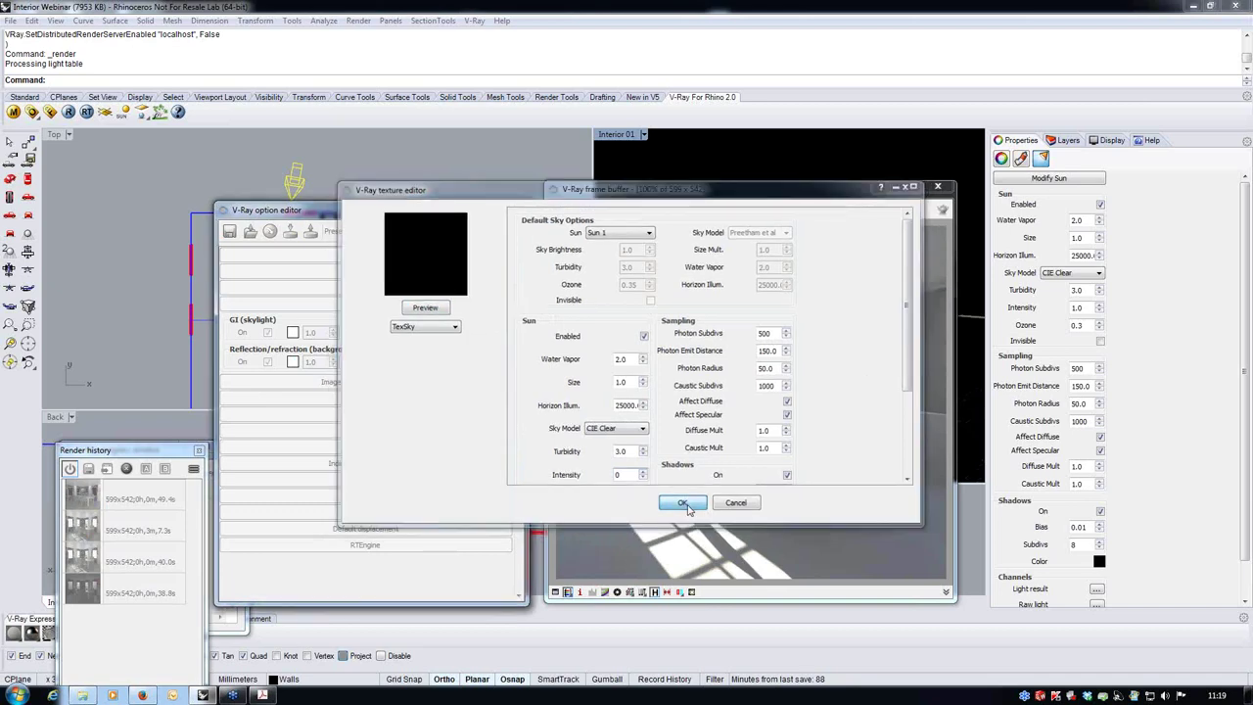
left_click(68, 112)
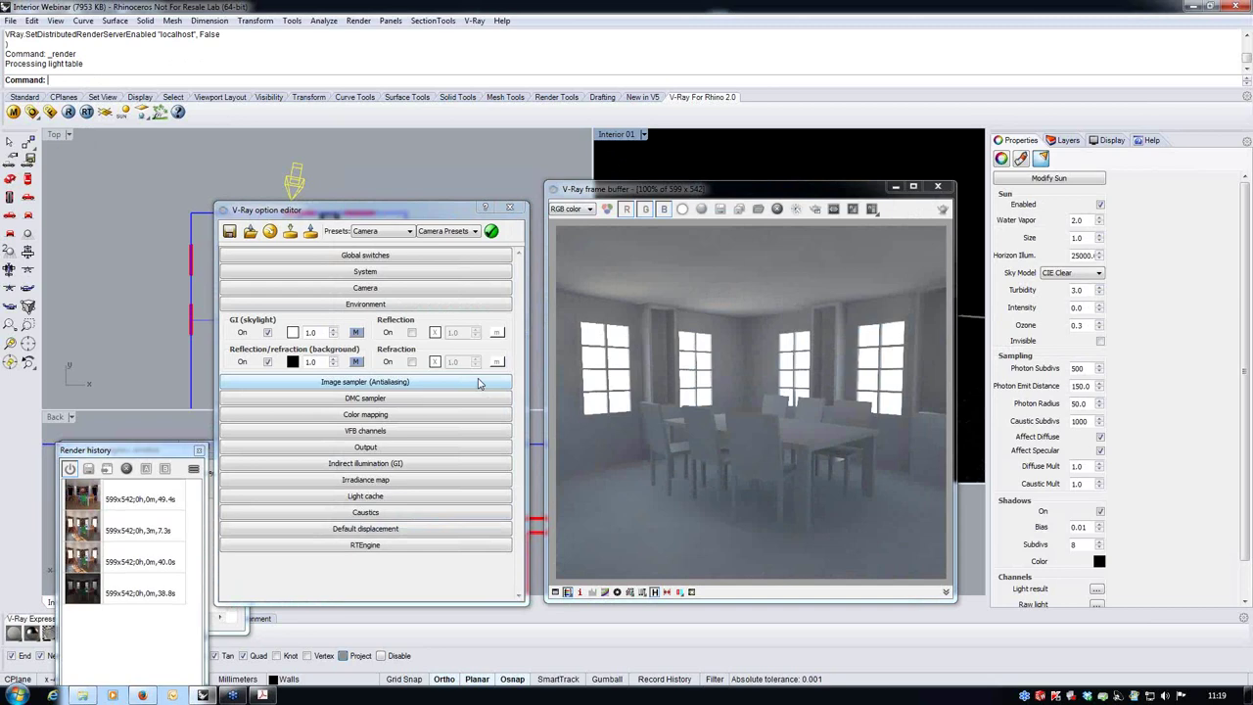
left_click(355, 333)
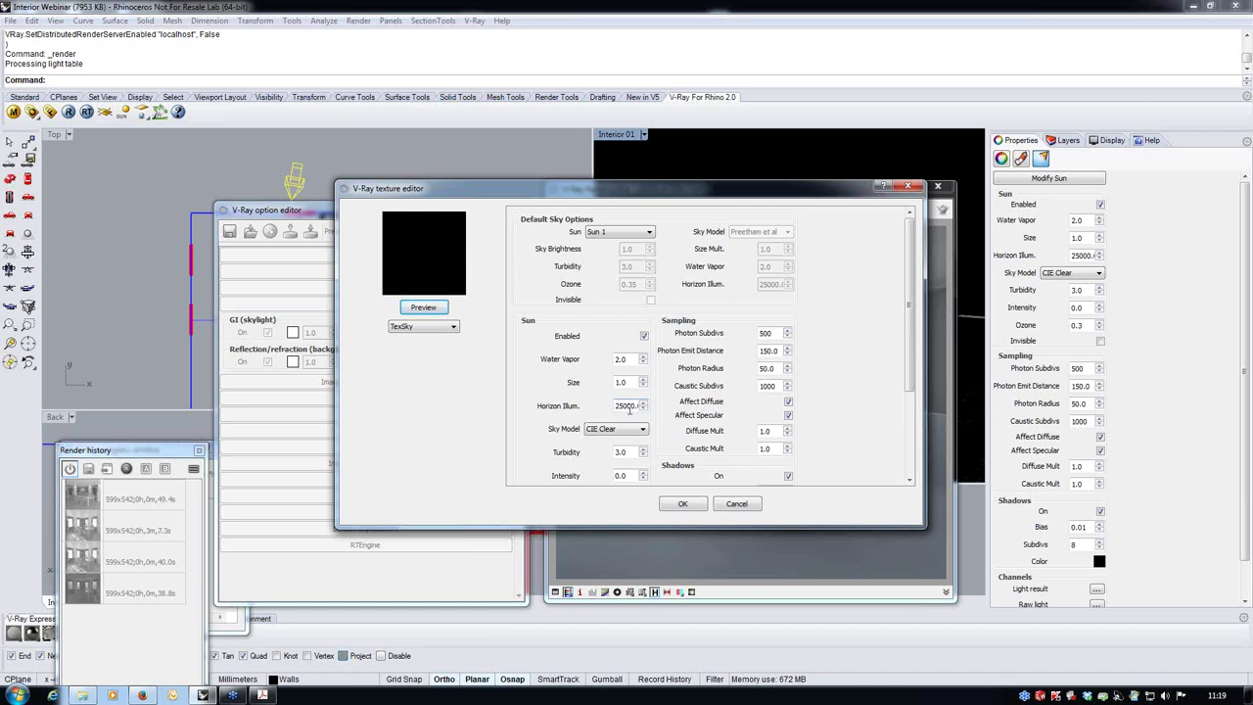
left_click_drag(725, 194, 685, 182)
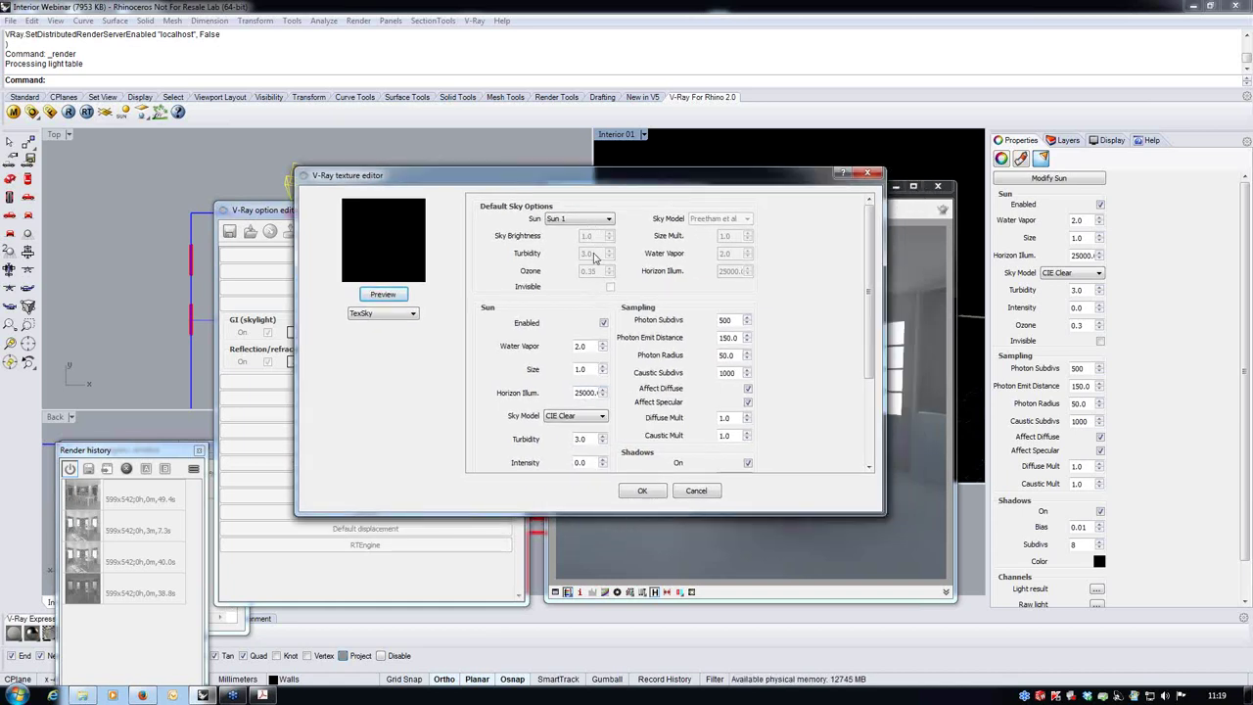
Step: Set sun turbidity to 2 and render a region over the left window area
left_click_drag(578, 176, 294, 151)
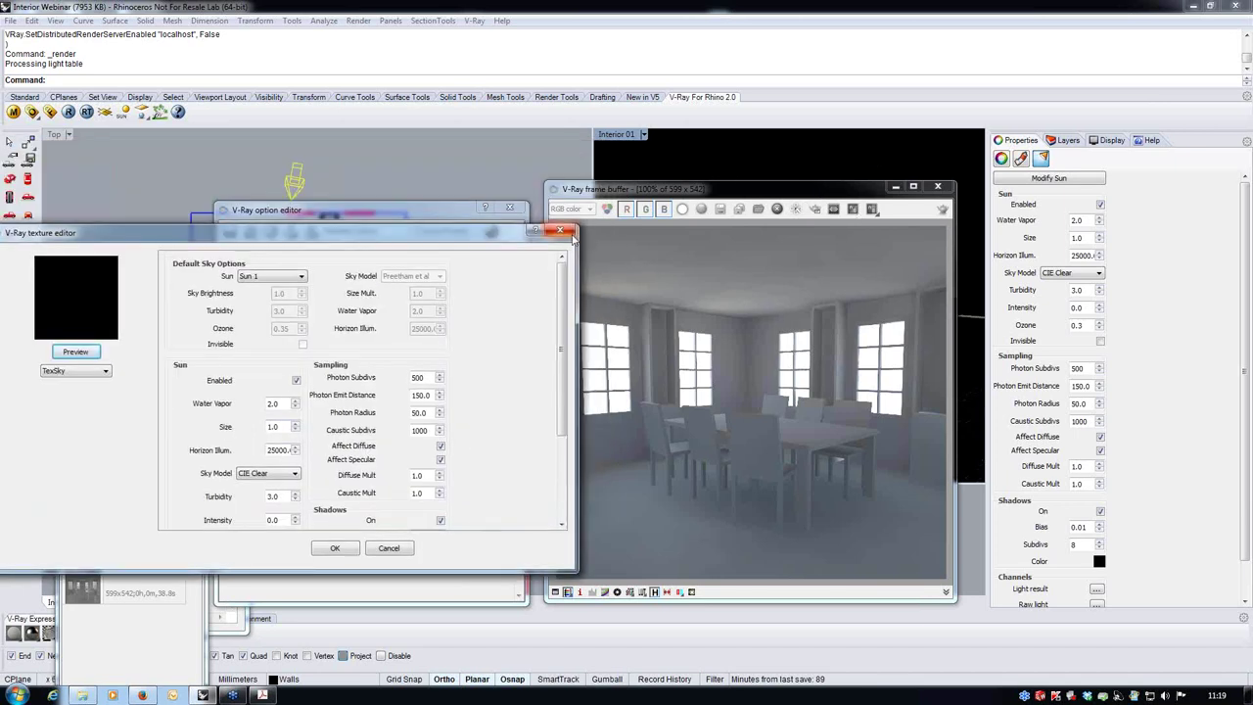
double_click(276, 497)
type("2")
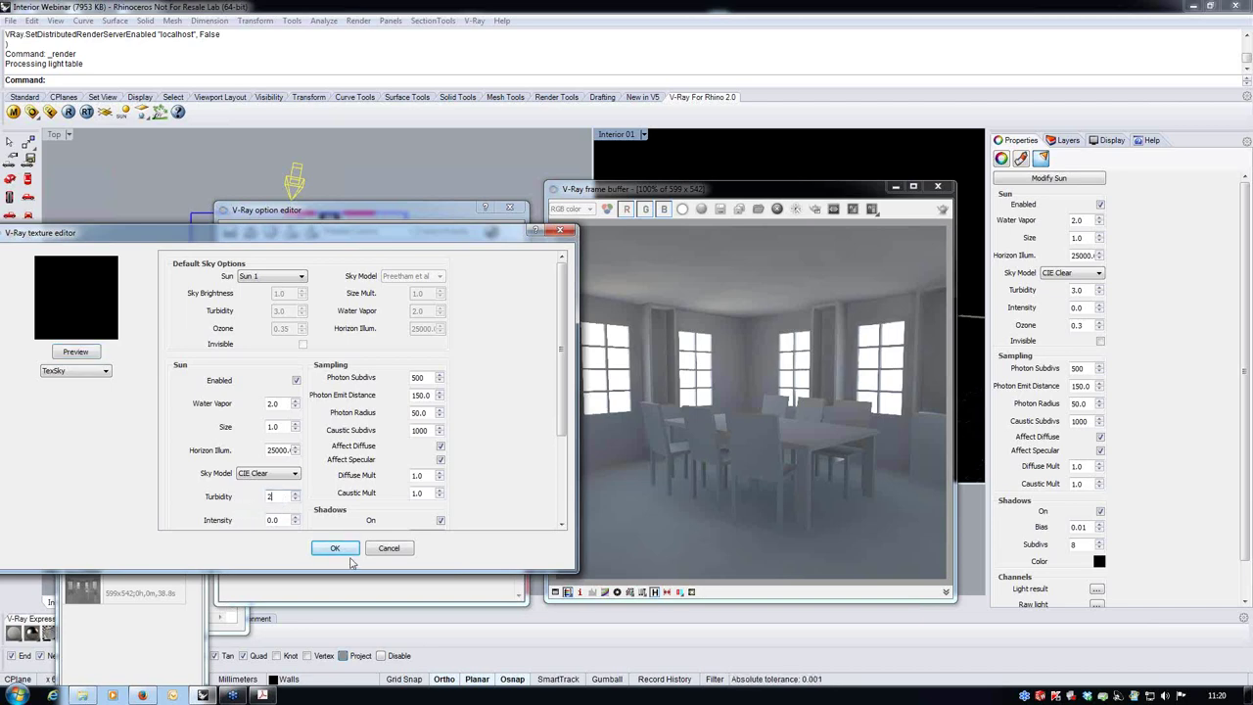
left_click(336, 548)
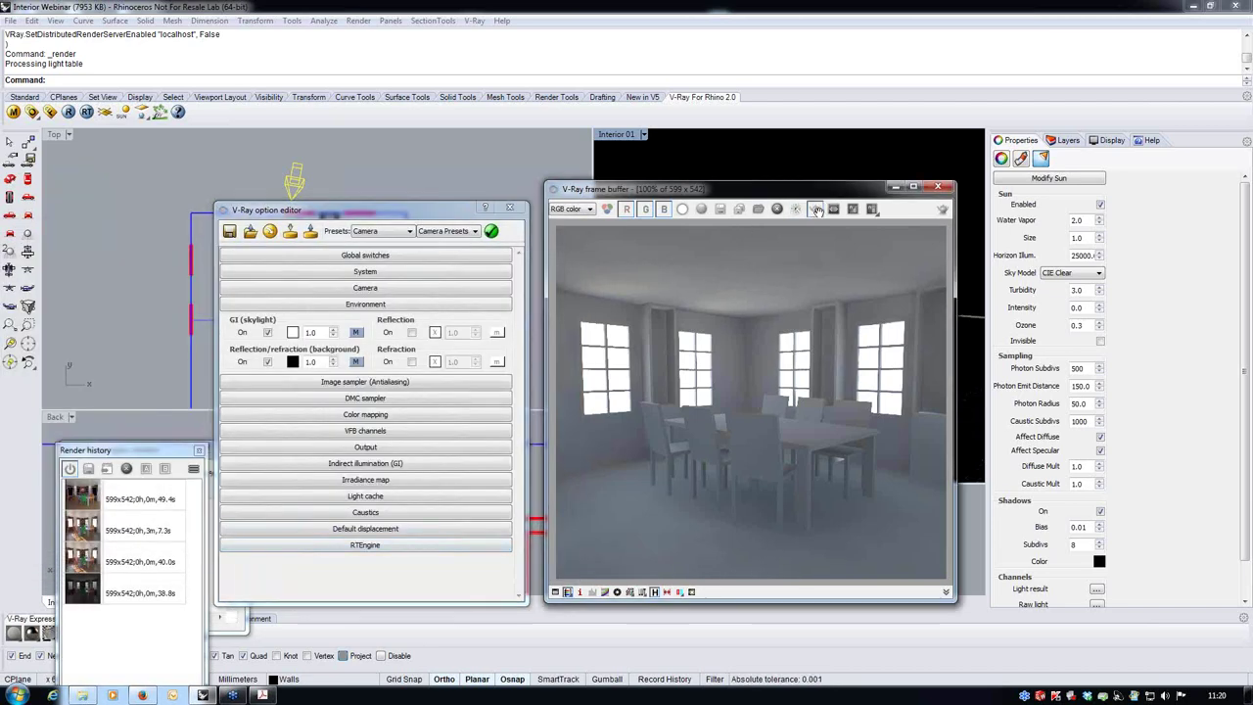
left_click_drag(611, 243, 719, 562)
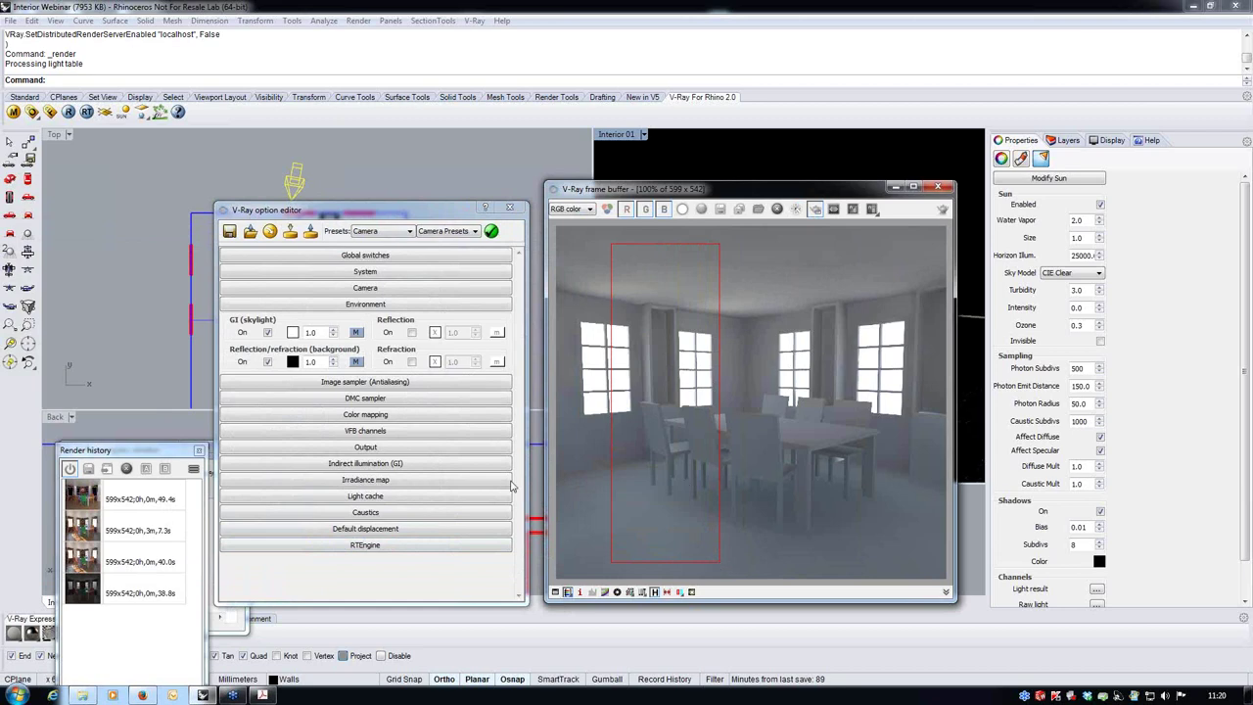
left_click(626, 137)
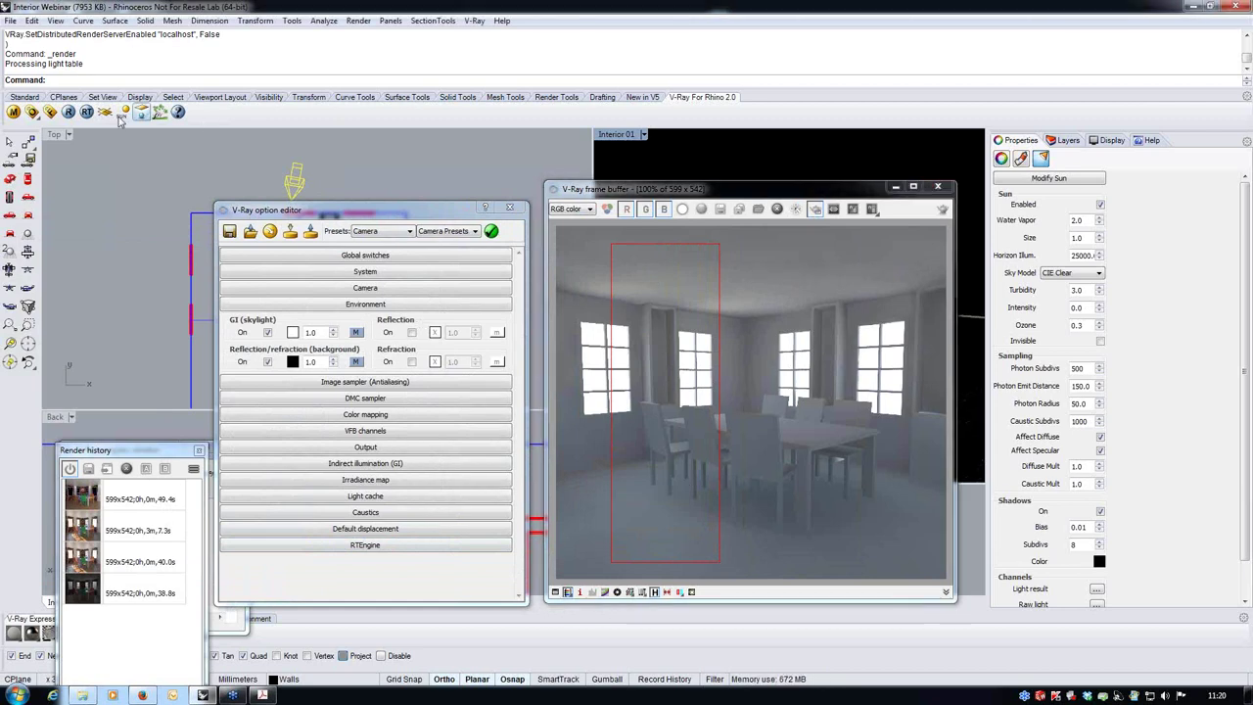
left_click(69, 111)
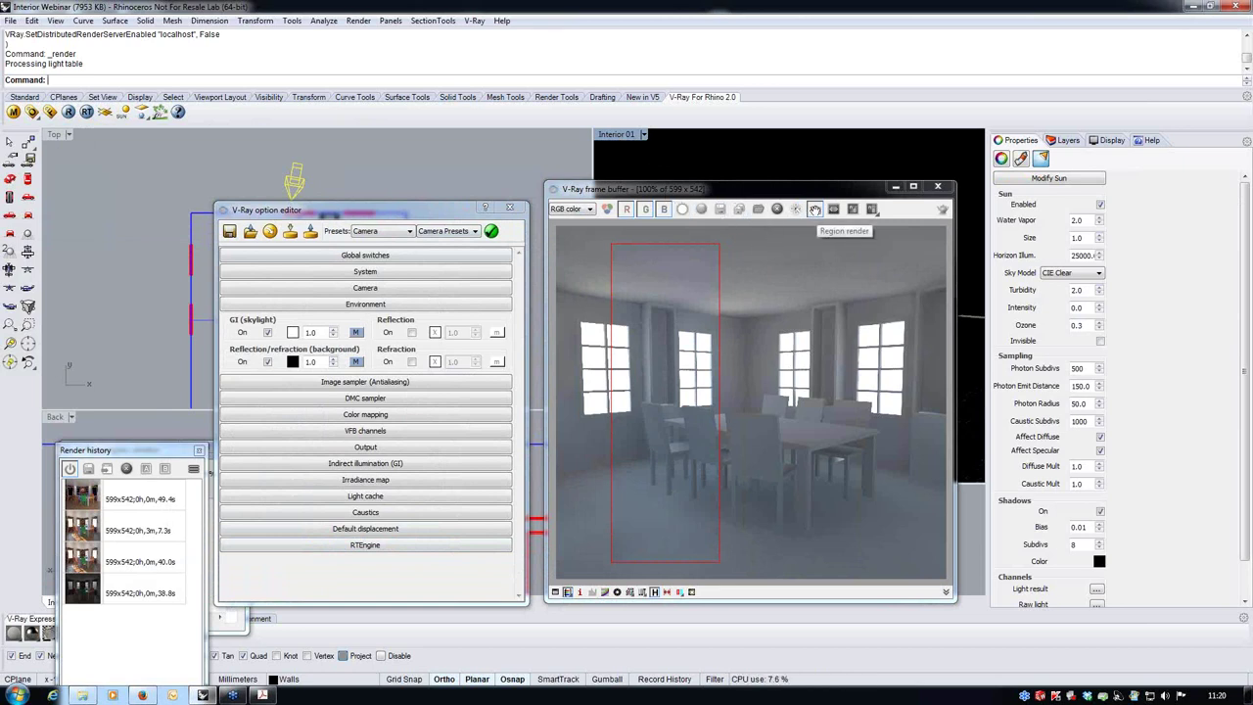
Step: Move the render region to the image centre, set turbidity to 5, and render
left_click(687, 241)
left_click_drag(825, 528, 796, 564)
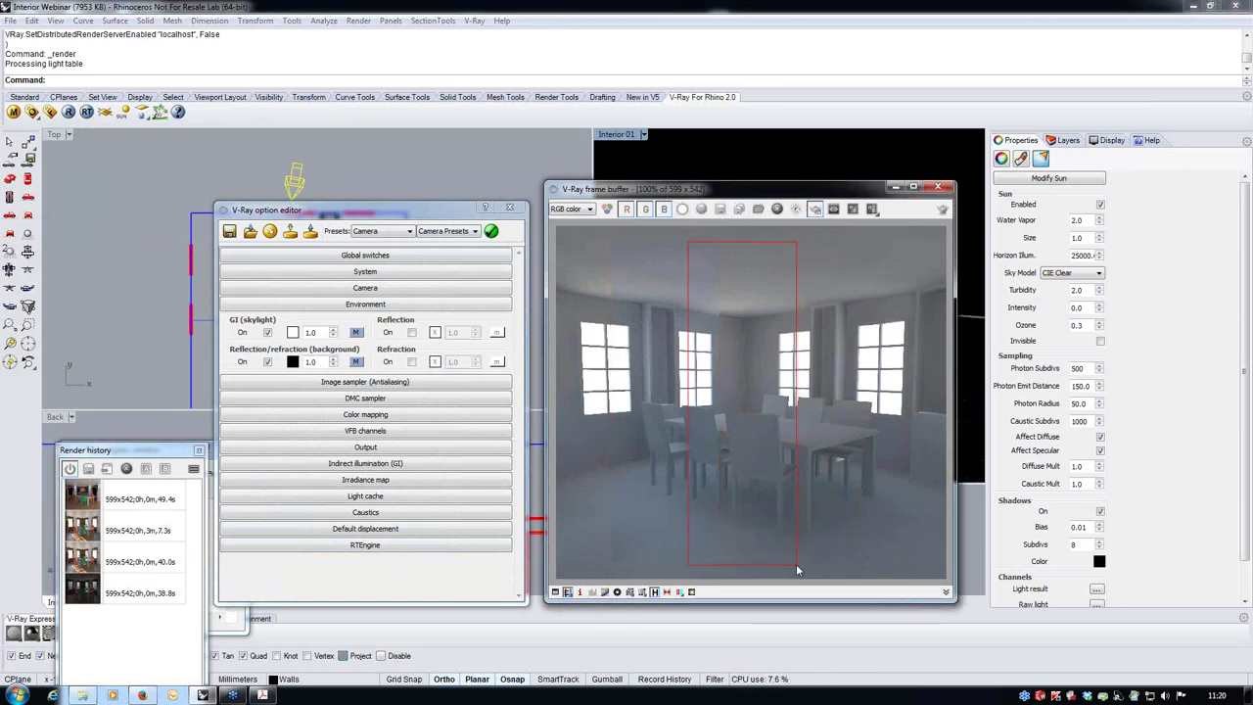
left_click(357, 333)
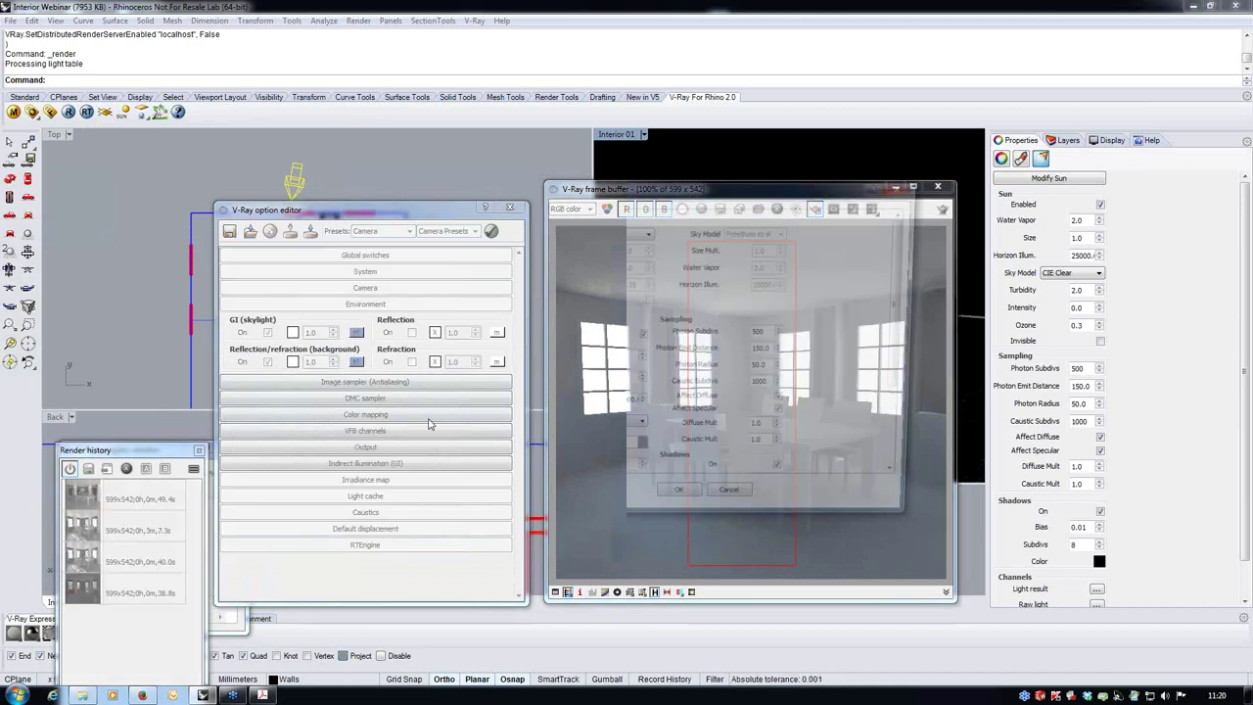
double_click(626, 451)
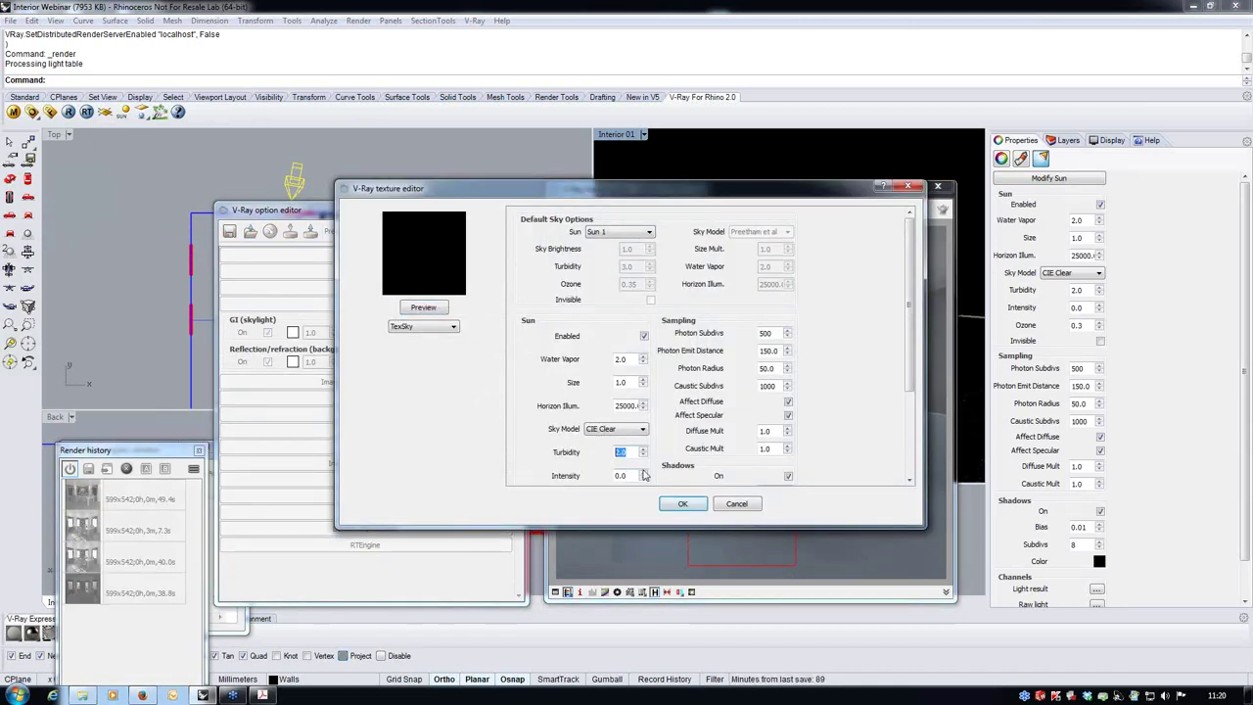
type("5")
left_click(680, 505)
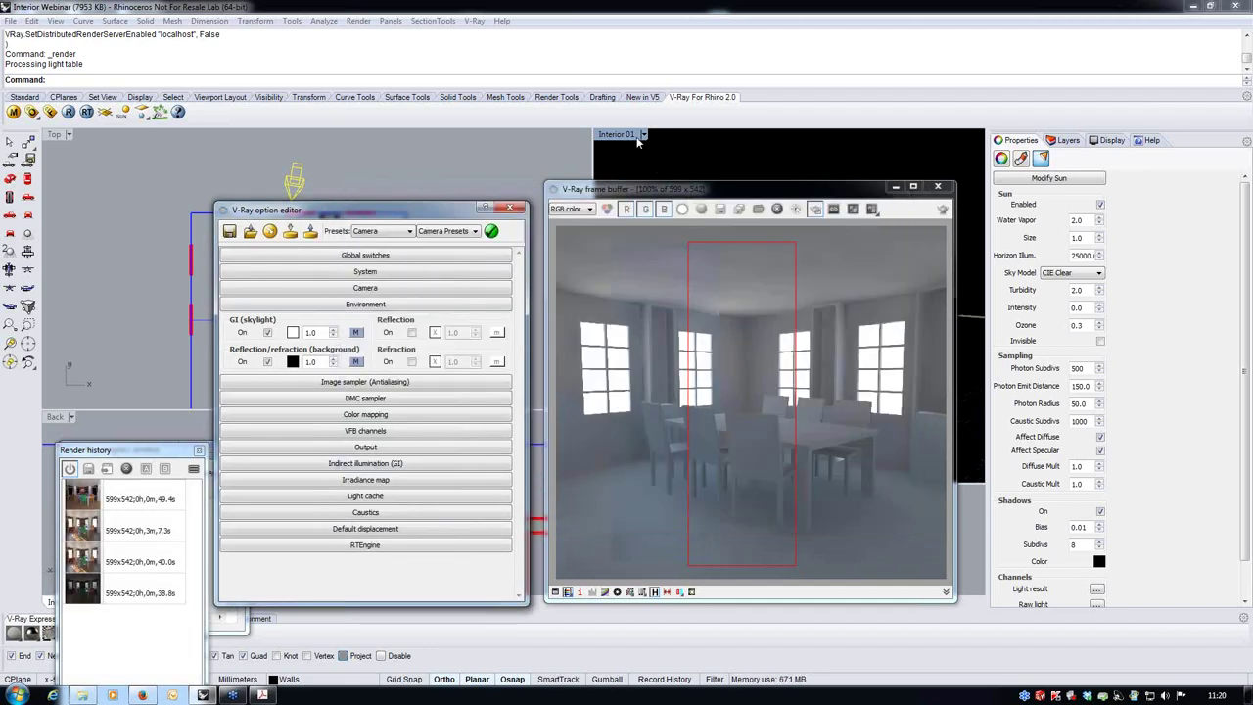
left_click(68, 111)
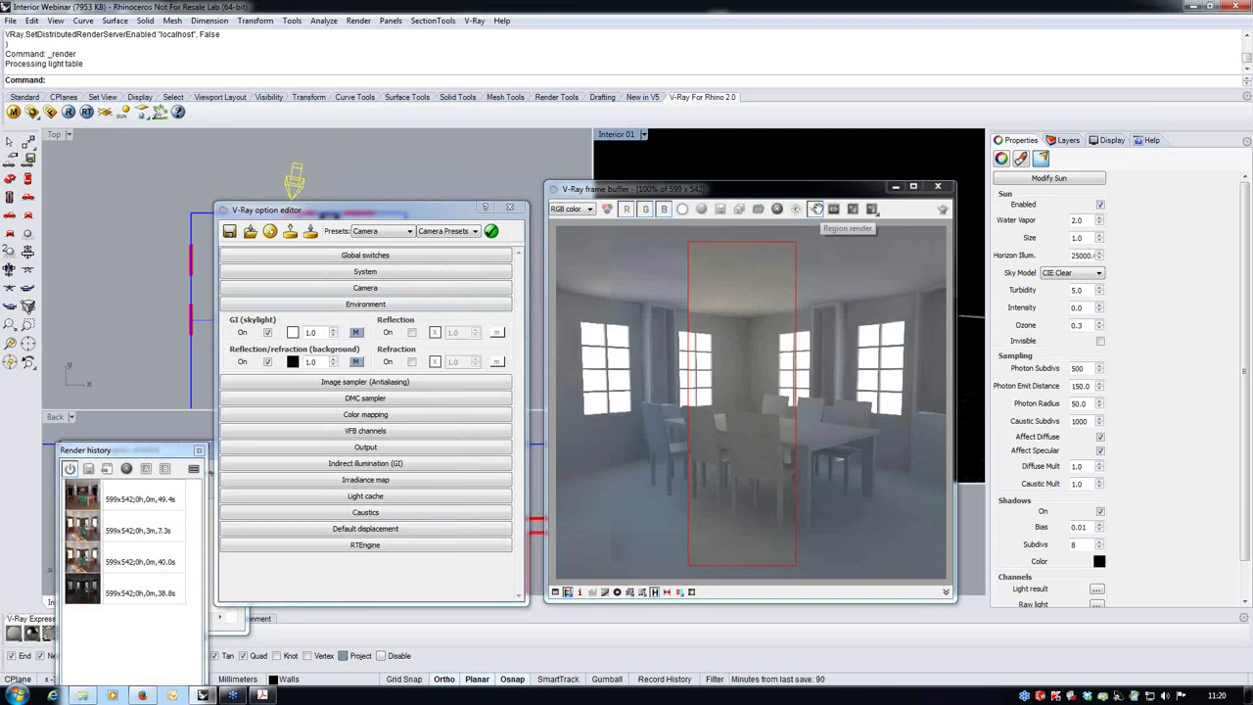
Step: Restore sun turbidity 3 and intensity 1, turn off region rendering, and render the full image
left_click(356, 333)
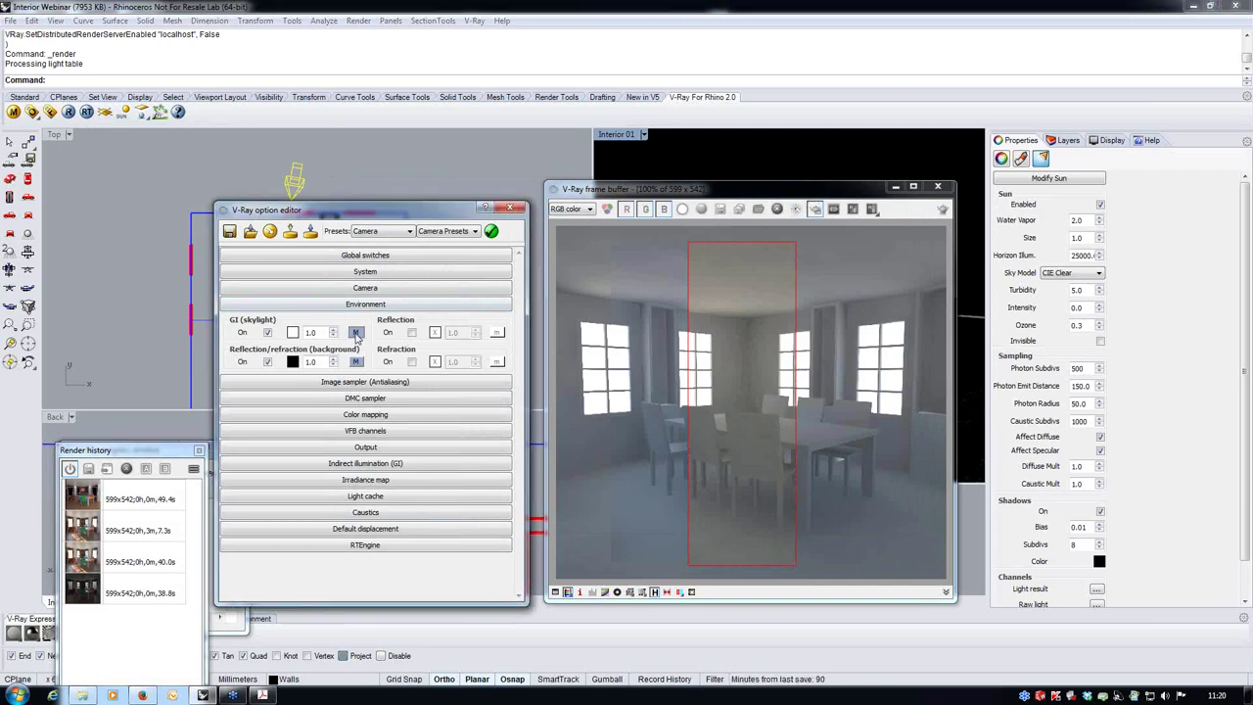
double_click(628, 451)
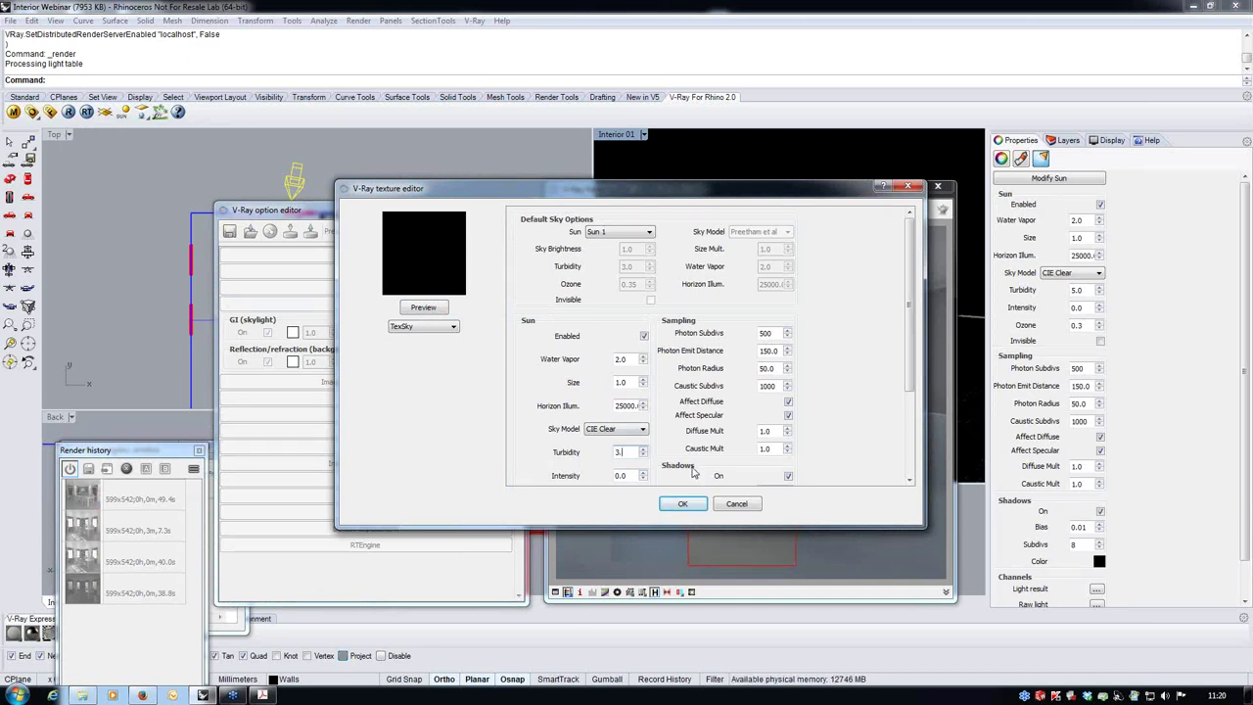
double_click(627, 476)
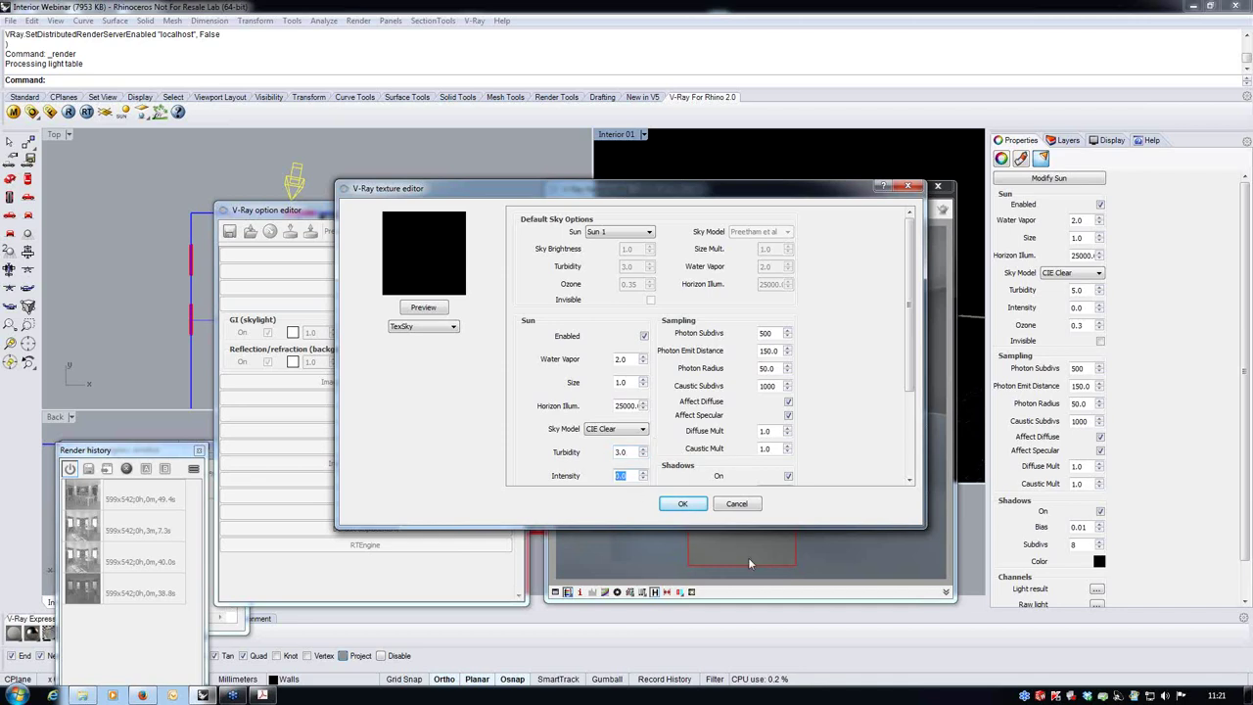
left_click(682, 503)
left_click(814, 209)
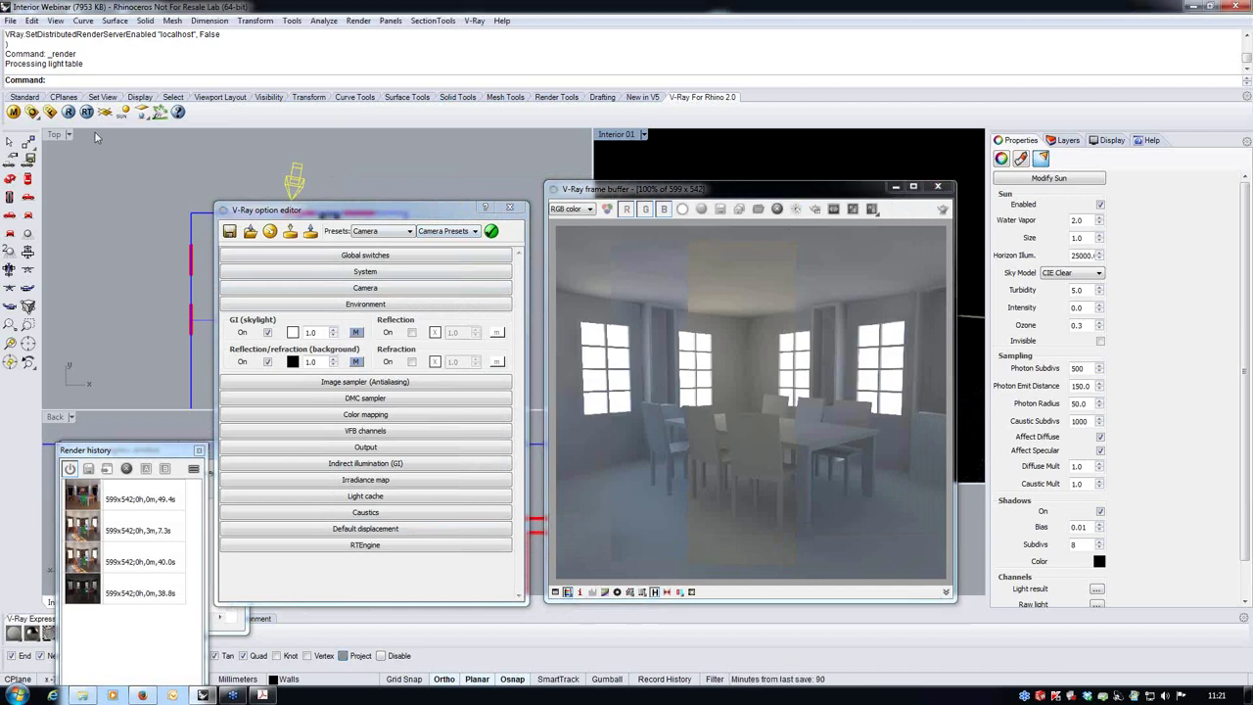
left_click(69, 111)
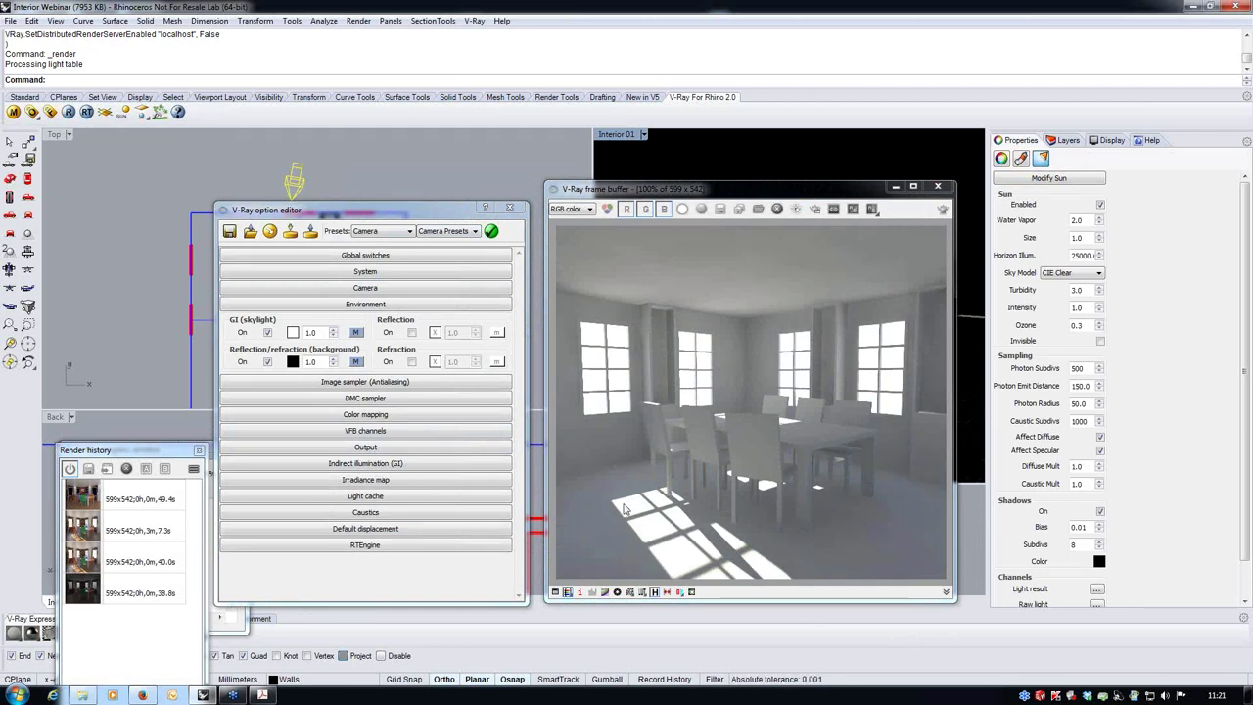
Step: Set the sun size to 2 and re-render the room
left_click(355, 332)
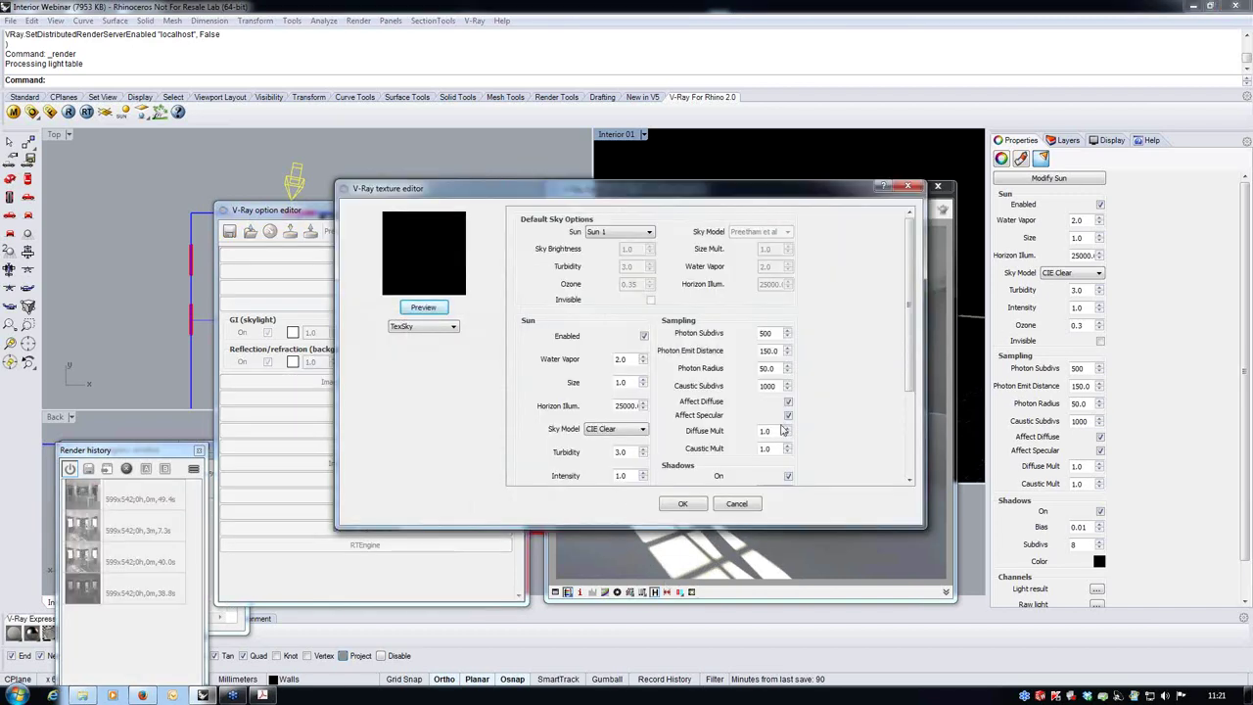
scroll(910, 335, "down", 1)
scroll(910, 334, "down", 1)
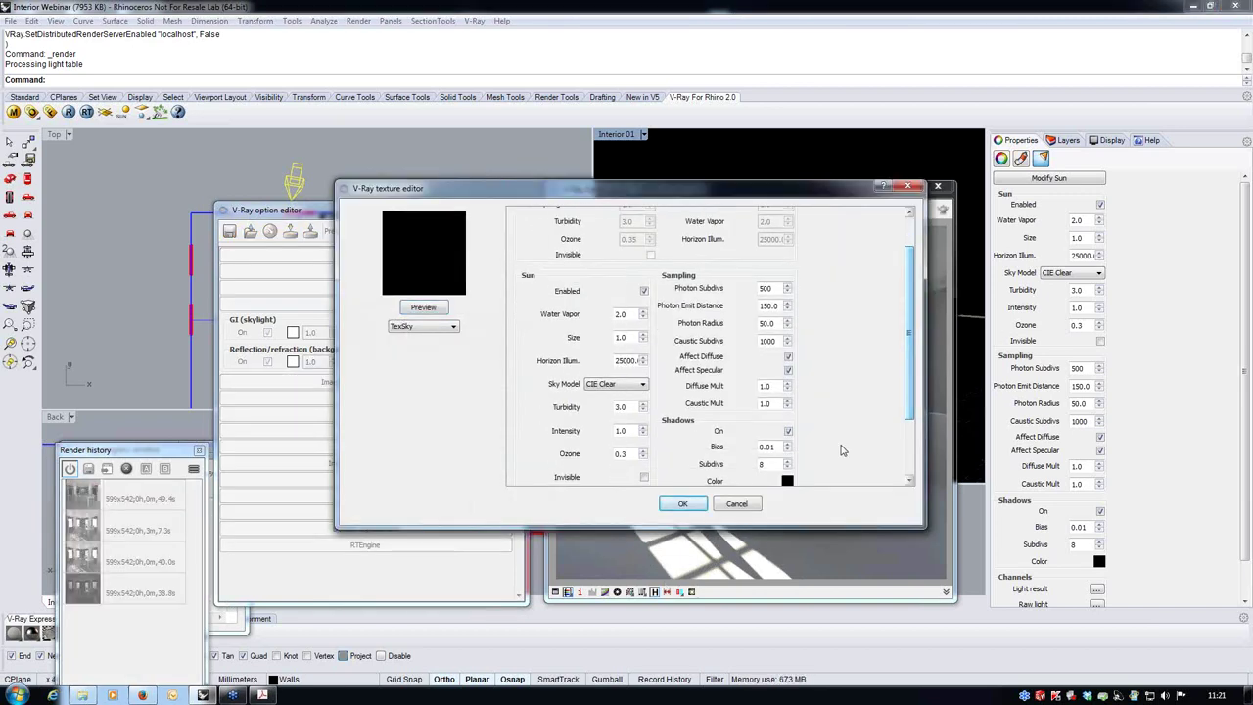
double_click(625, 337)
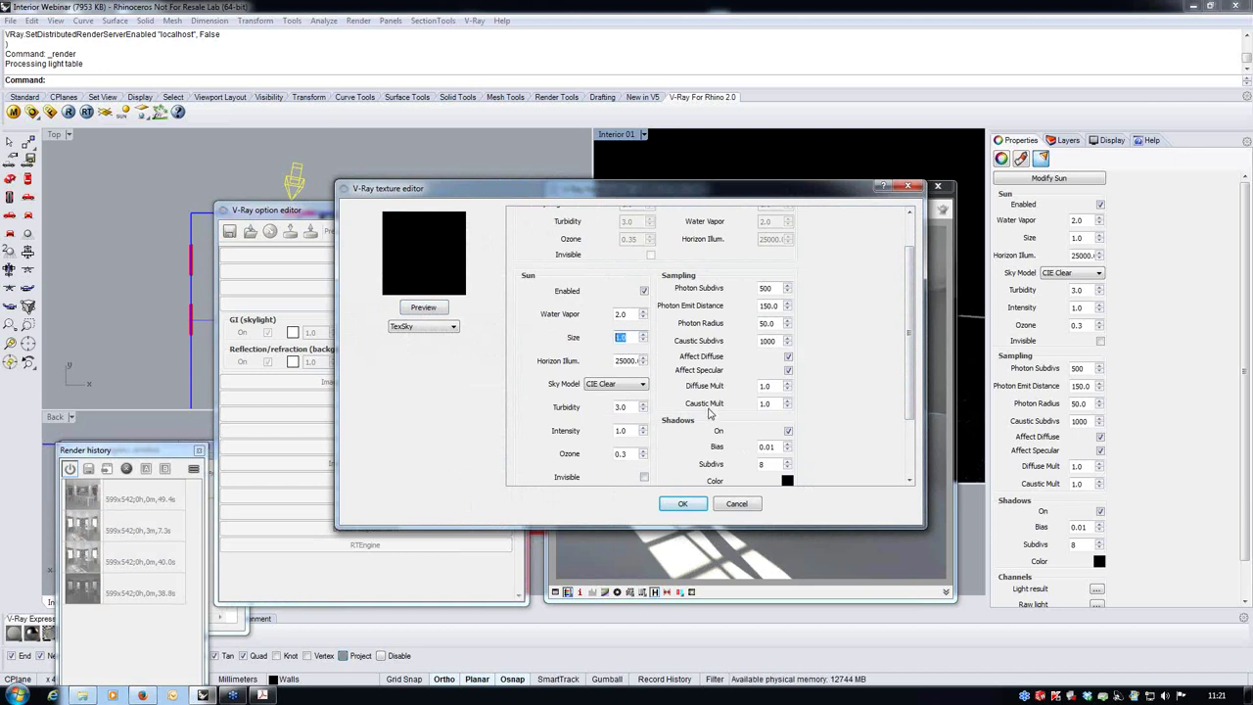
type("2")
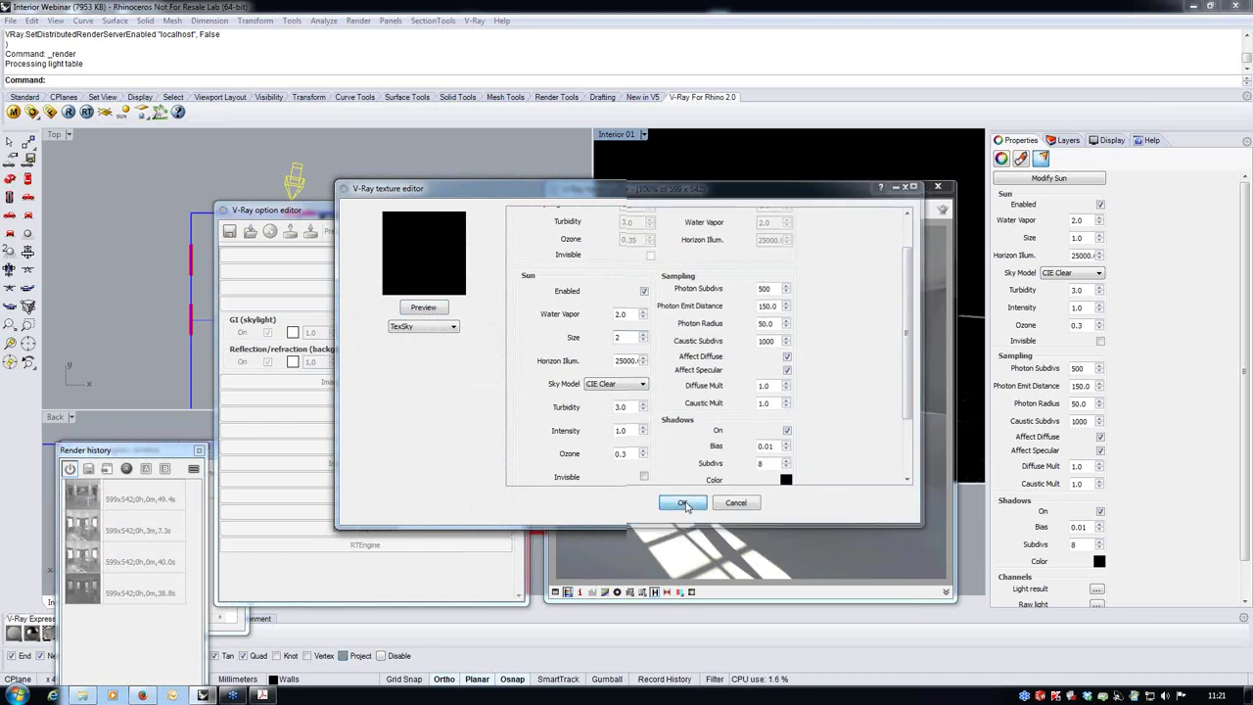
left_click(684, 504)
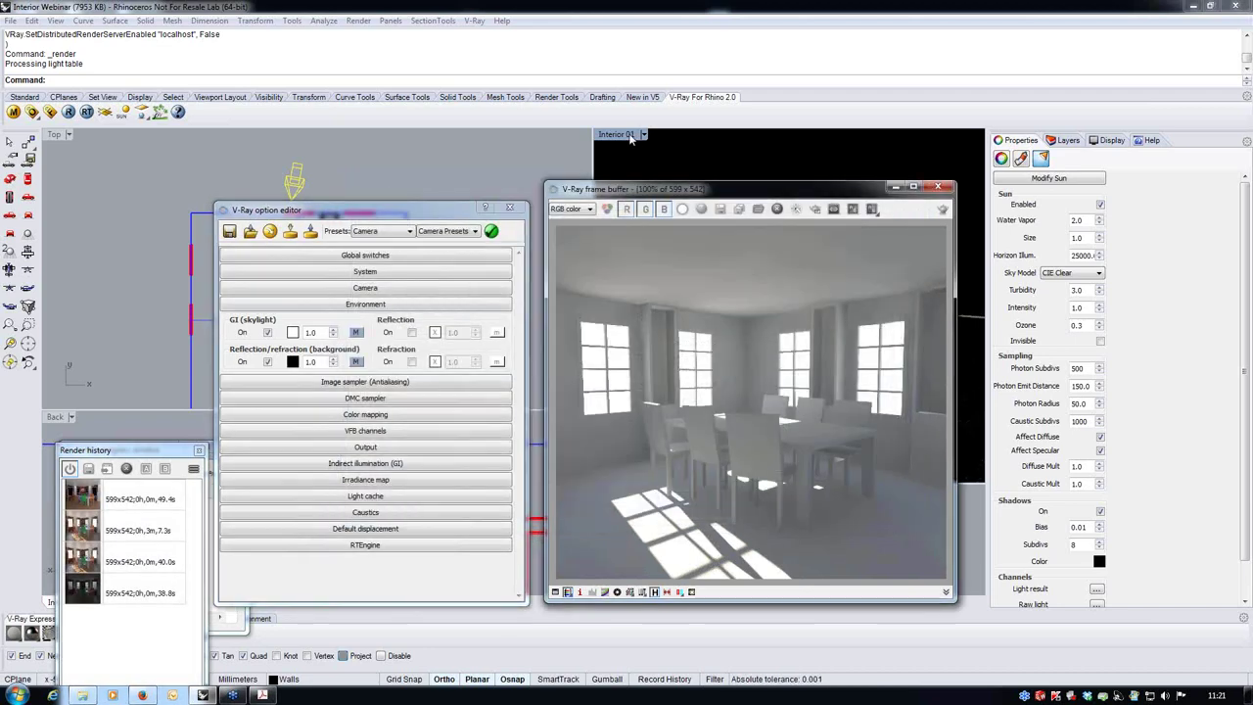
left_click(69, 112)
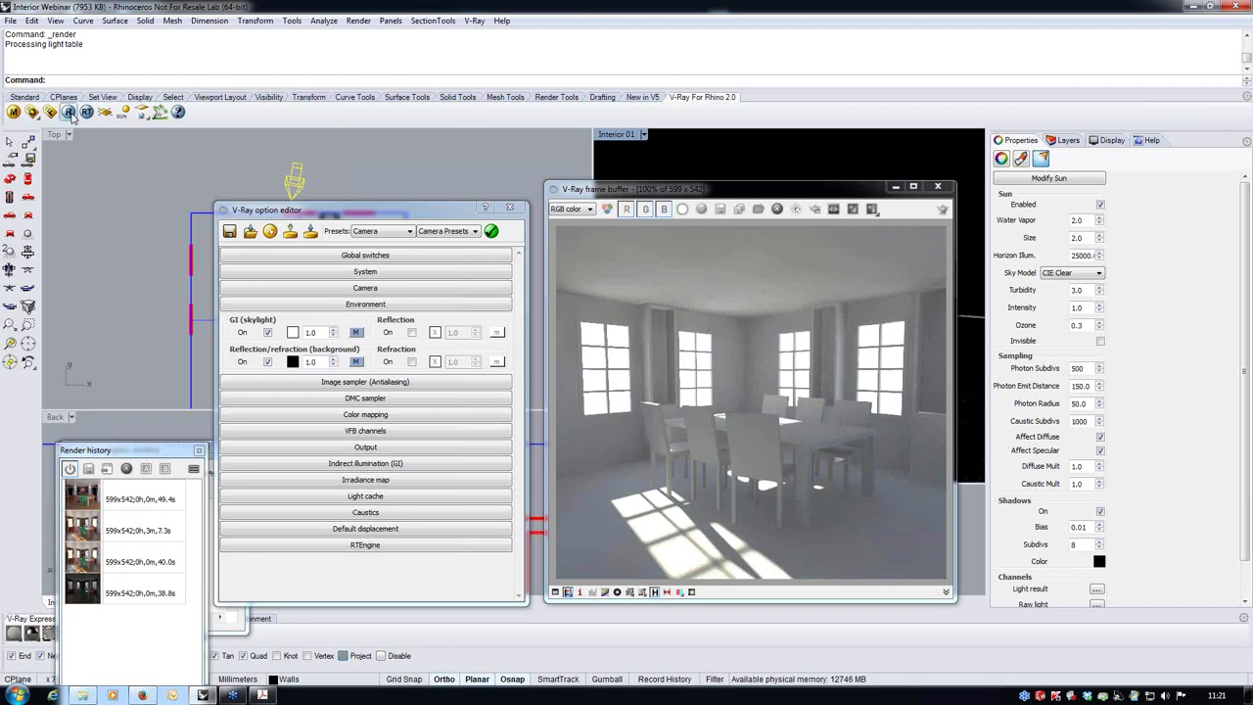
Step: Increase the sun size to 4 and render the scene again
left_click(355, 331)
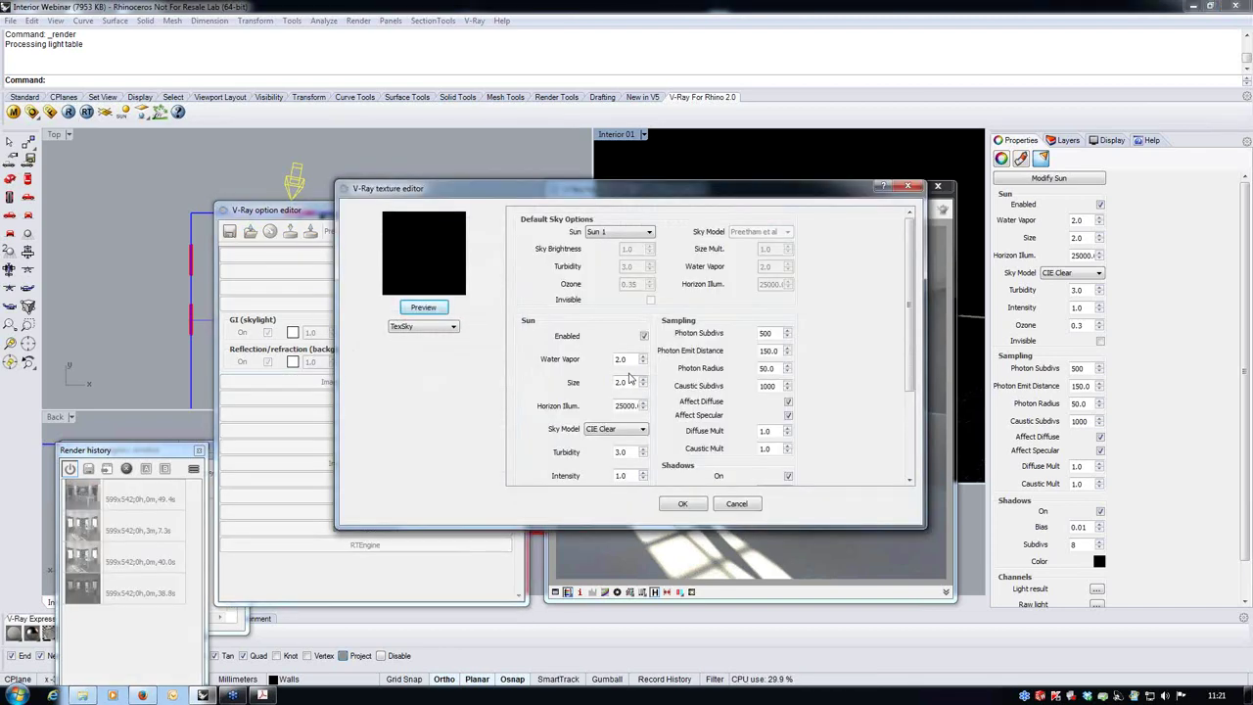
left_click(621, 382)
type("4")
left_click(682, 502)
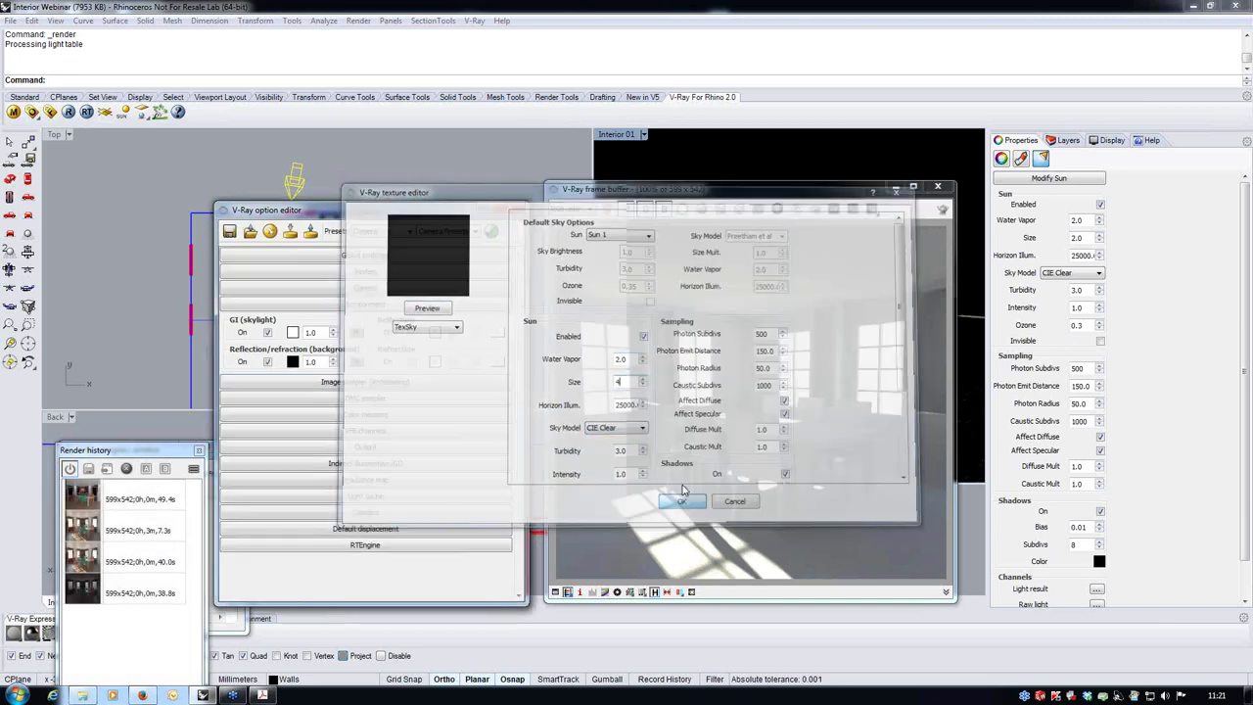
left_click(69, 112)
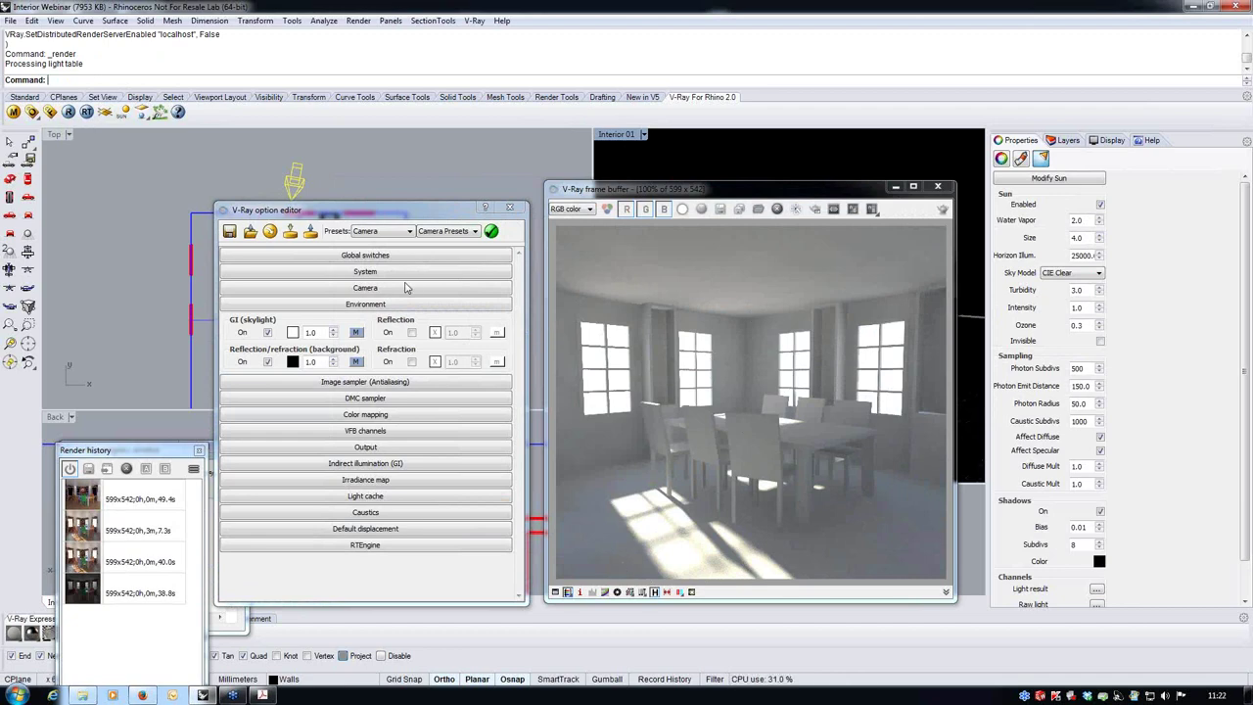
Step: Set the sun size to 1.2 and the ozone to 0.15 in the sky texture editor
left_click(357, 334)
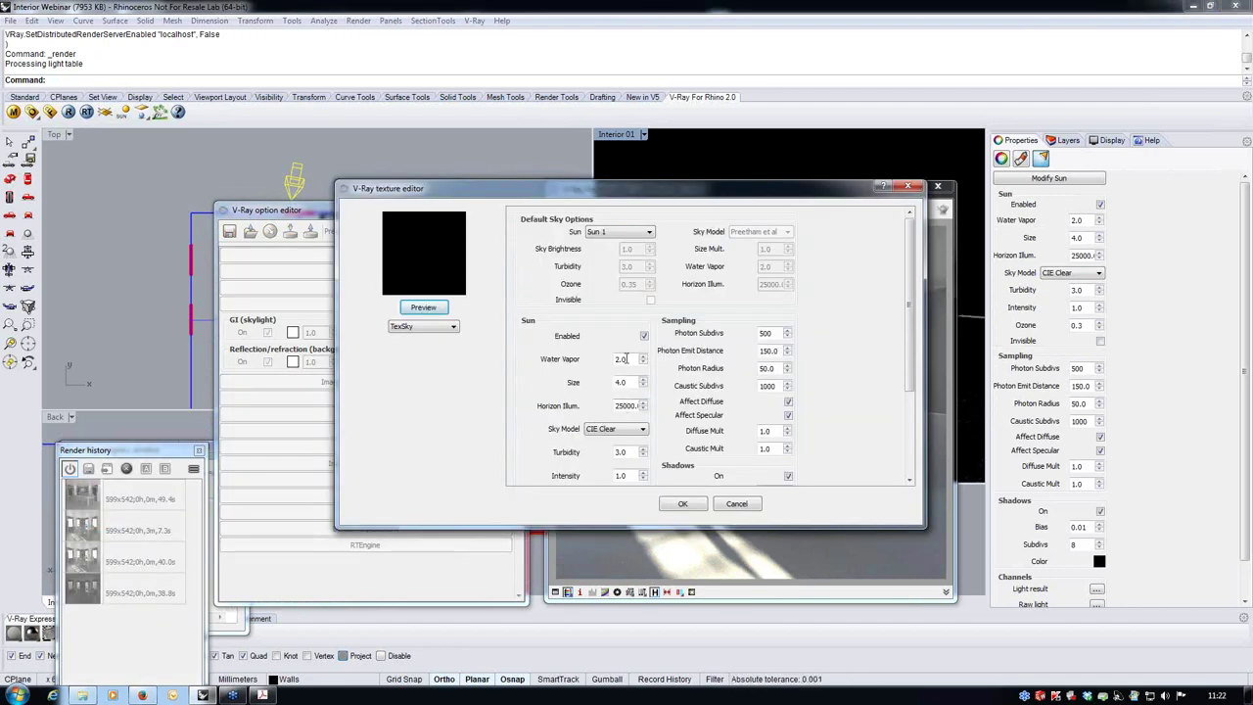
double_click(631, 382)
type("1.2")
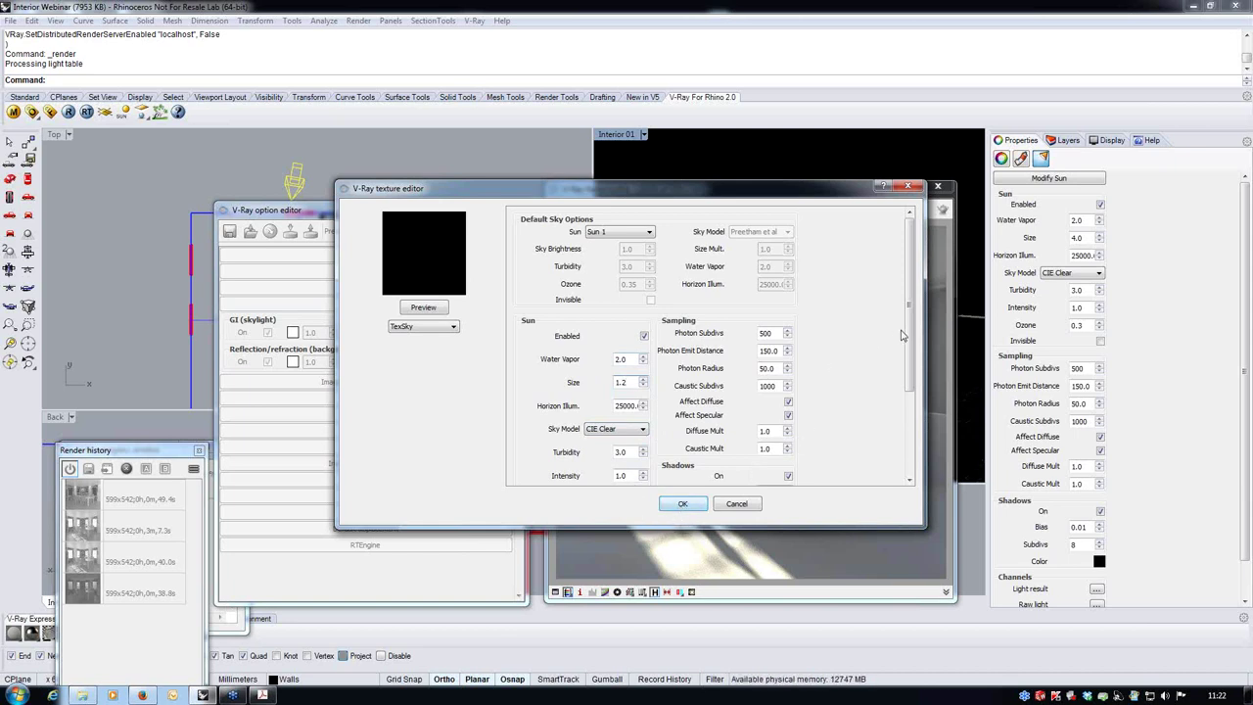
left_click_drag(910, 333, 909, 360)
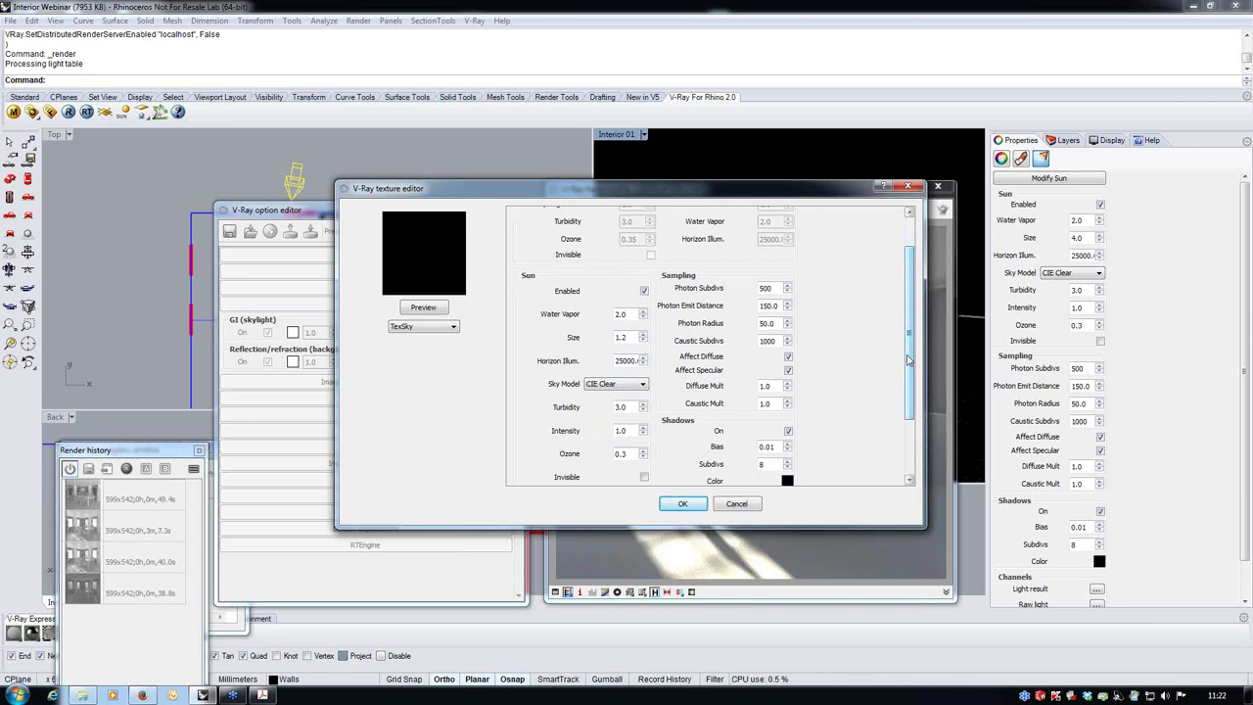
left_click_drag(622, 457, 642, 458)
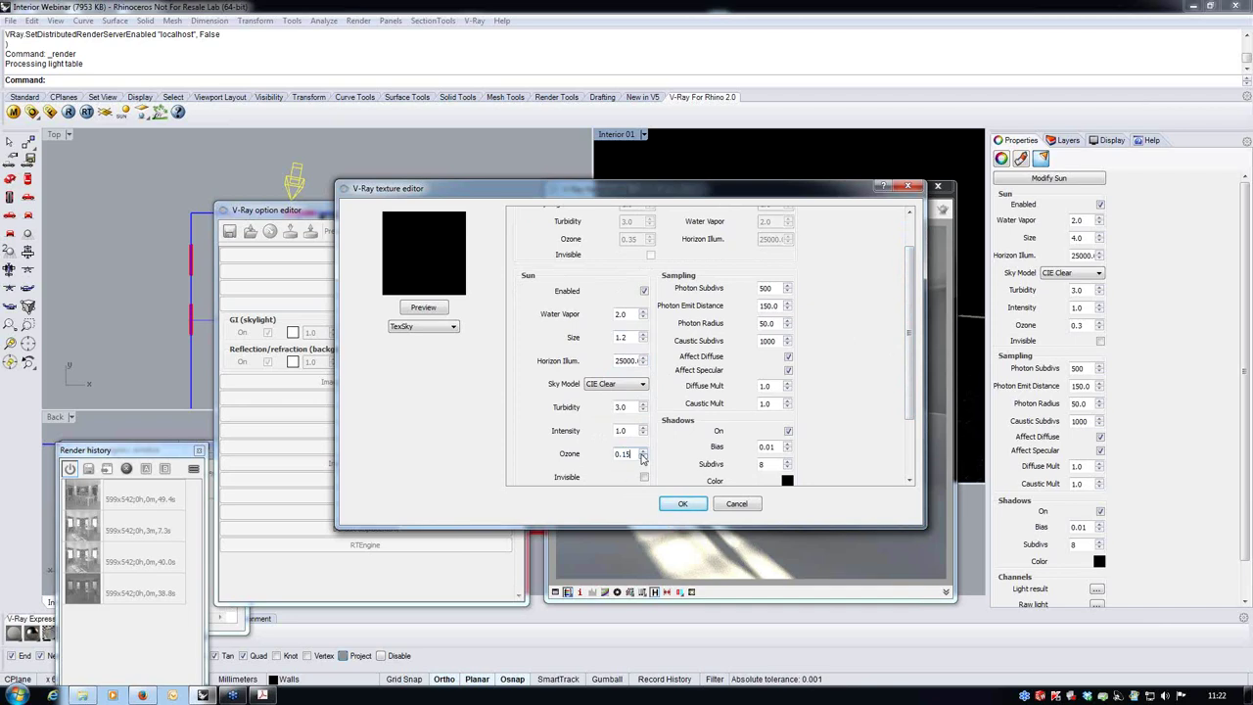
left_click(682, 503)
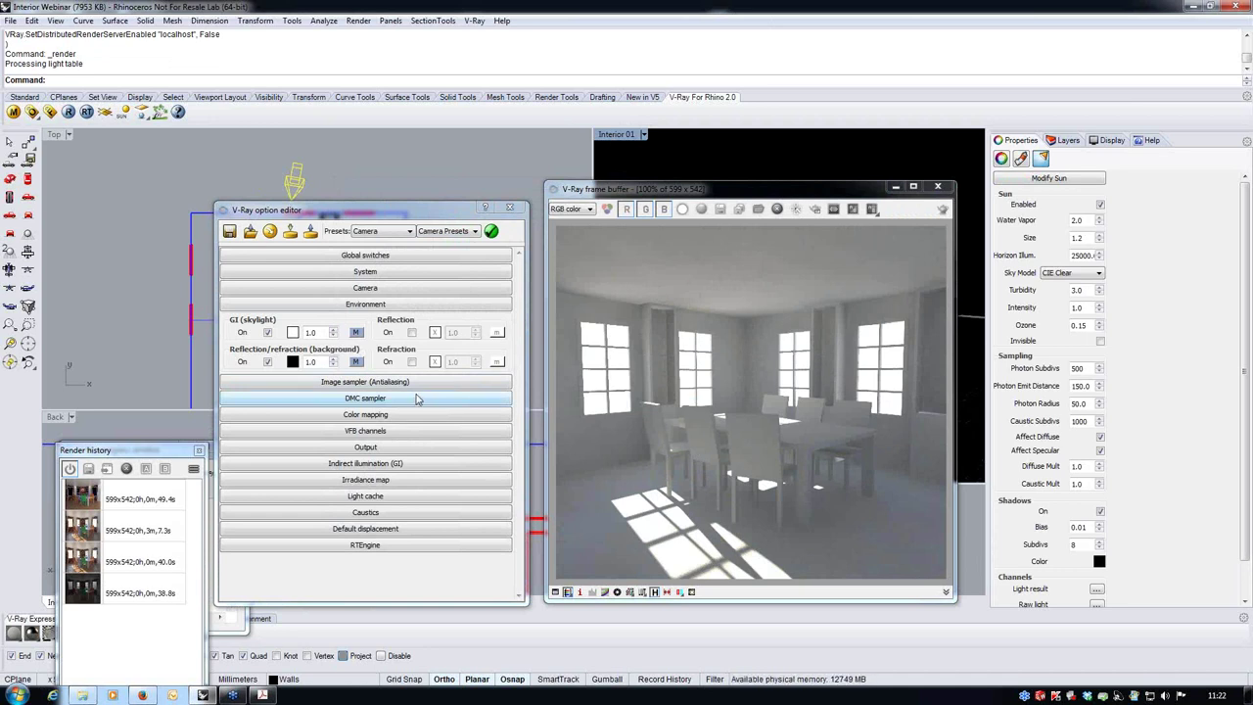
Step: Turn on ambient occlusion with amount 0.8 and radius 25, then render the room
left_click(430, 465)
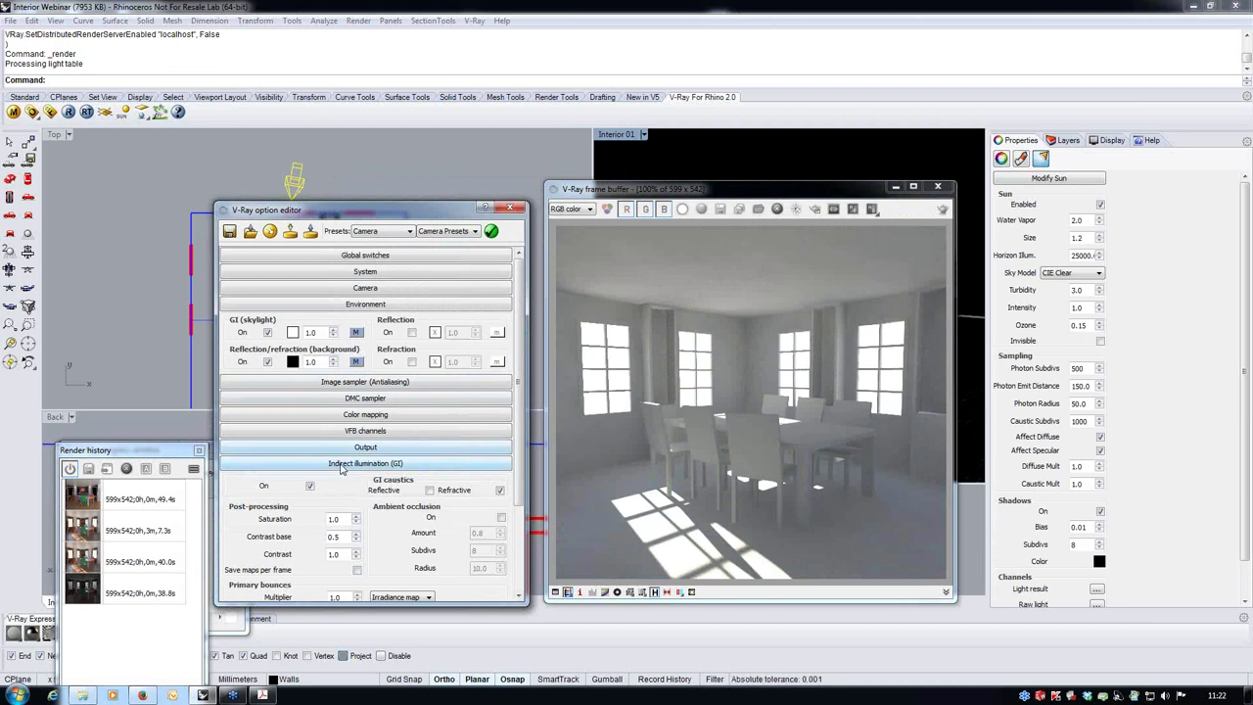
left_click(500, 517)
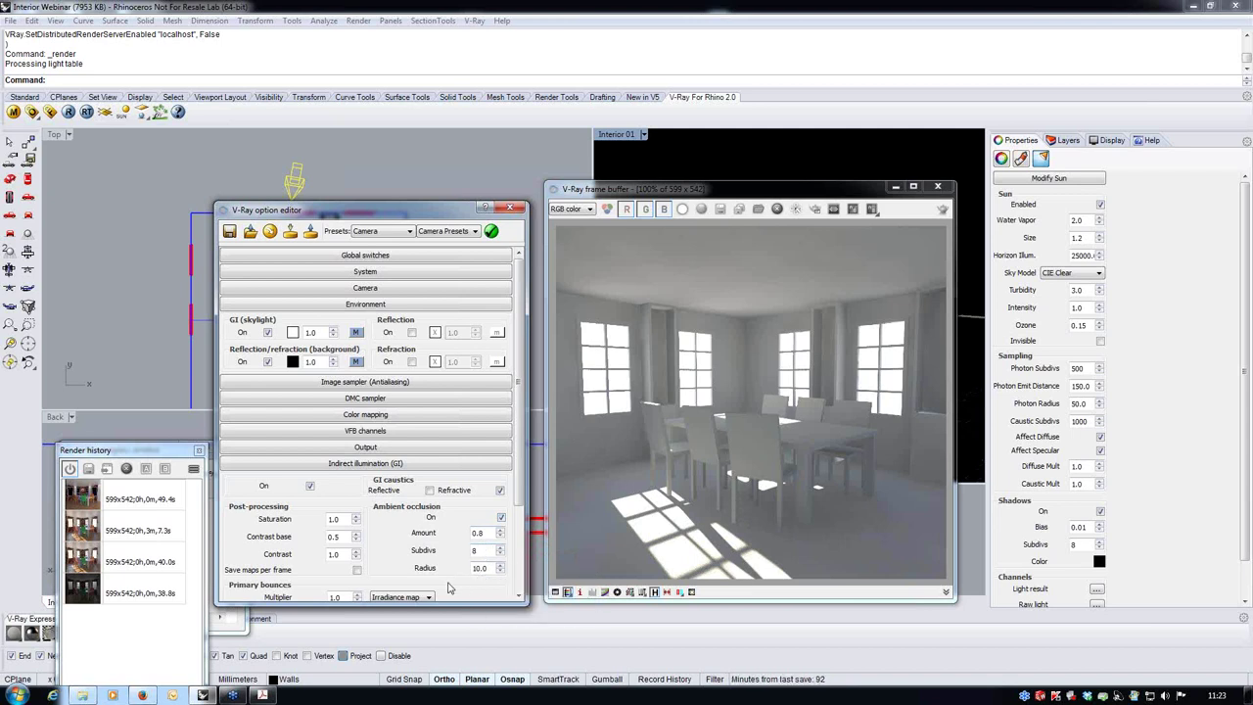
double_click(480, 567)
type("25")
left_click_drag(720, 196, 726, 188)
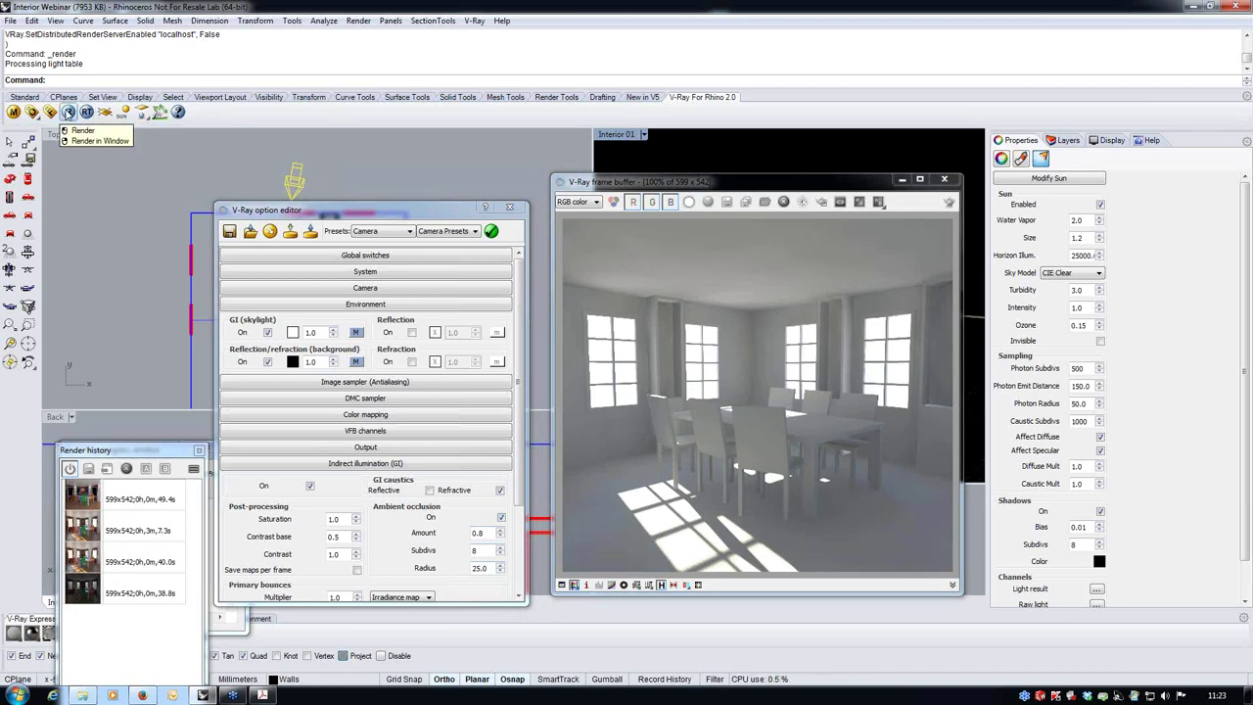
left_click(67, 111)
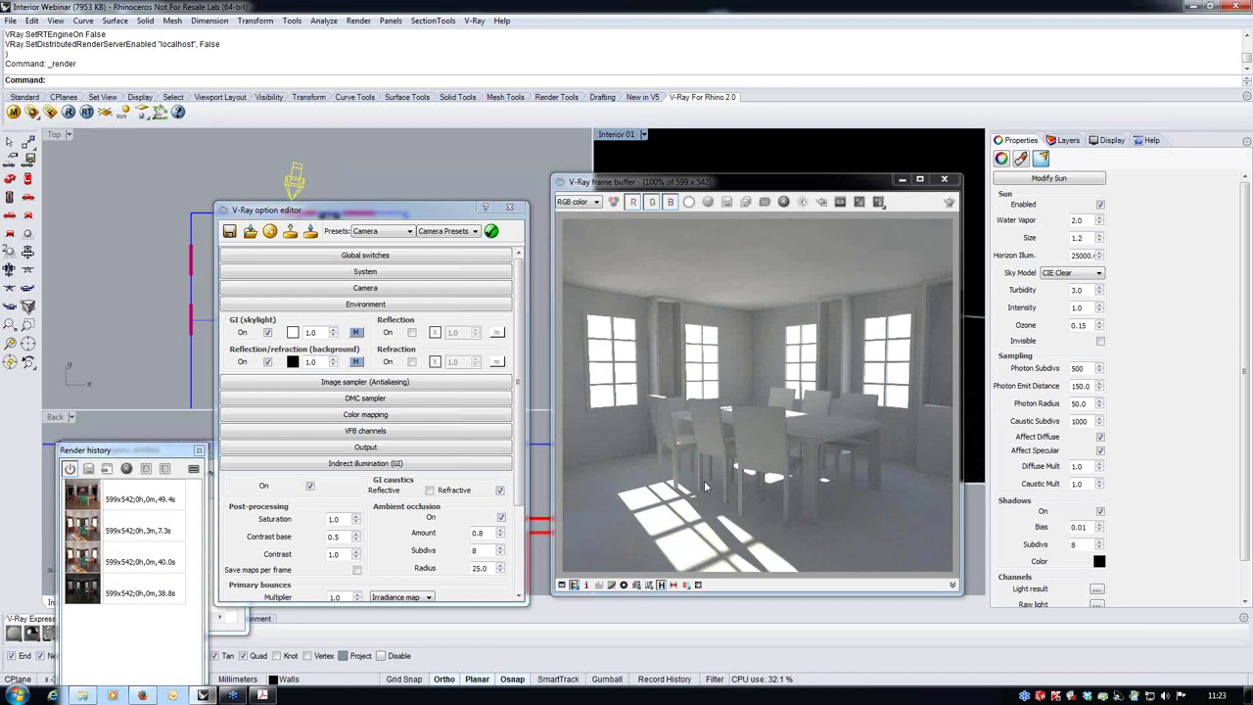
Step: Re-render the sunlit dining room with GI and 0.8 ambient occlusion, hiding the clamped-colour overlay
left_click(456, 258)
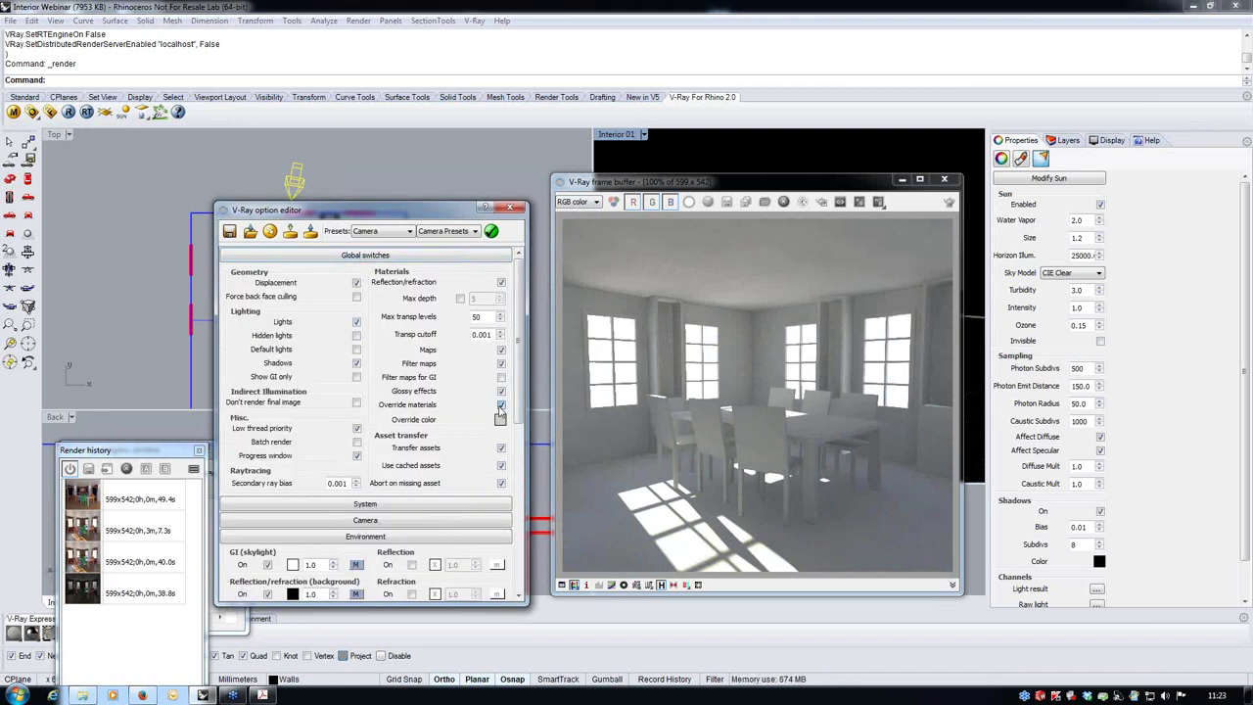
left_click(501, 257)
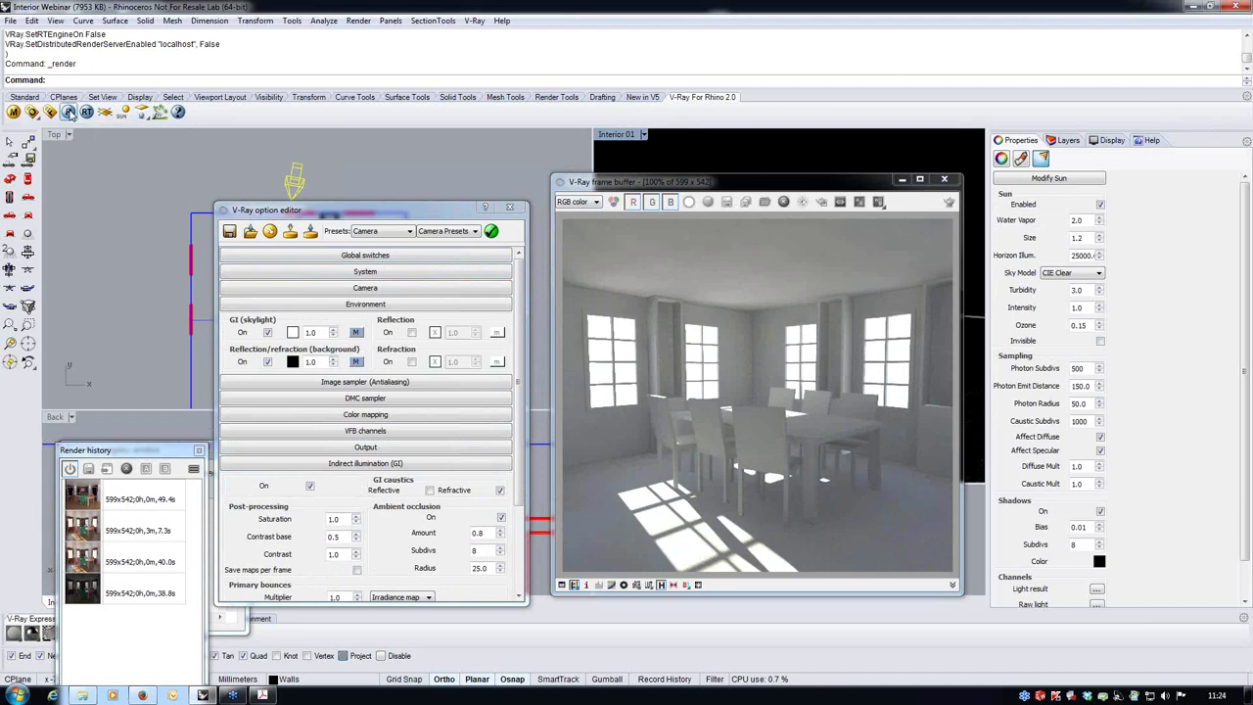
left_click(68, 112)
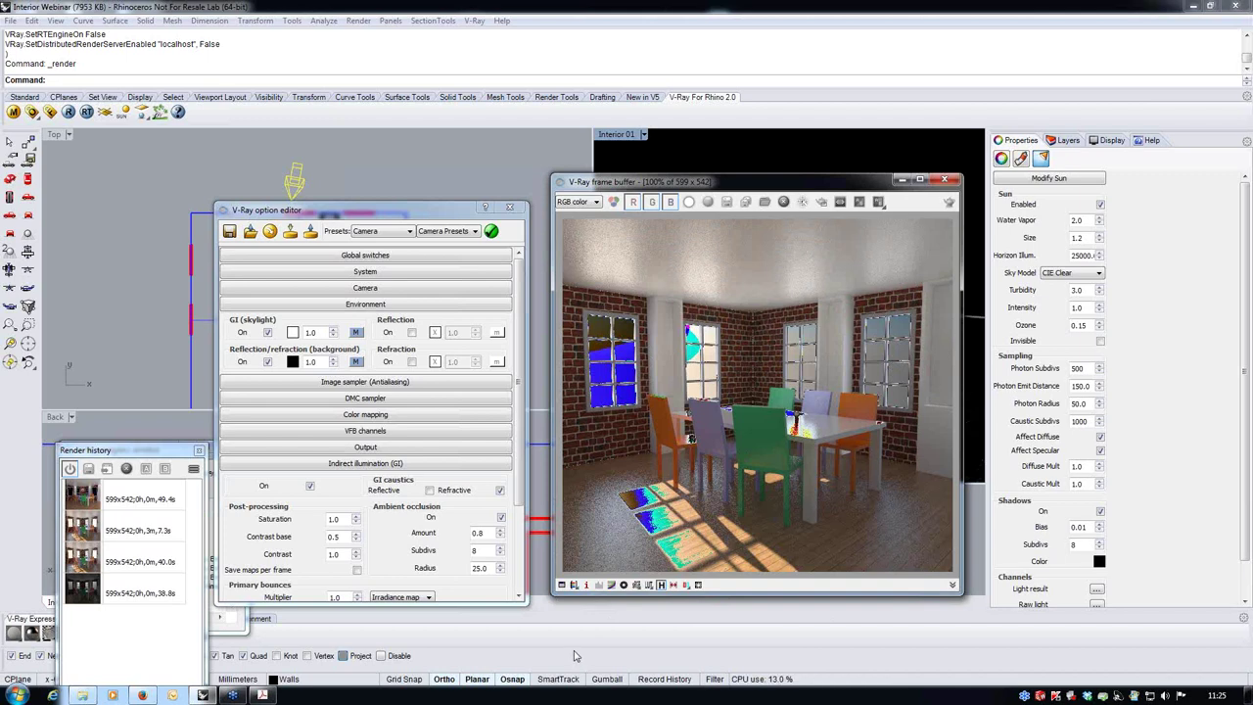
left_click(573, 584)
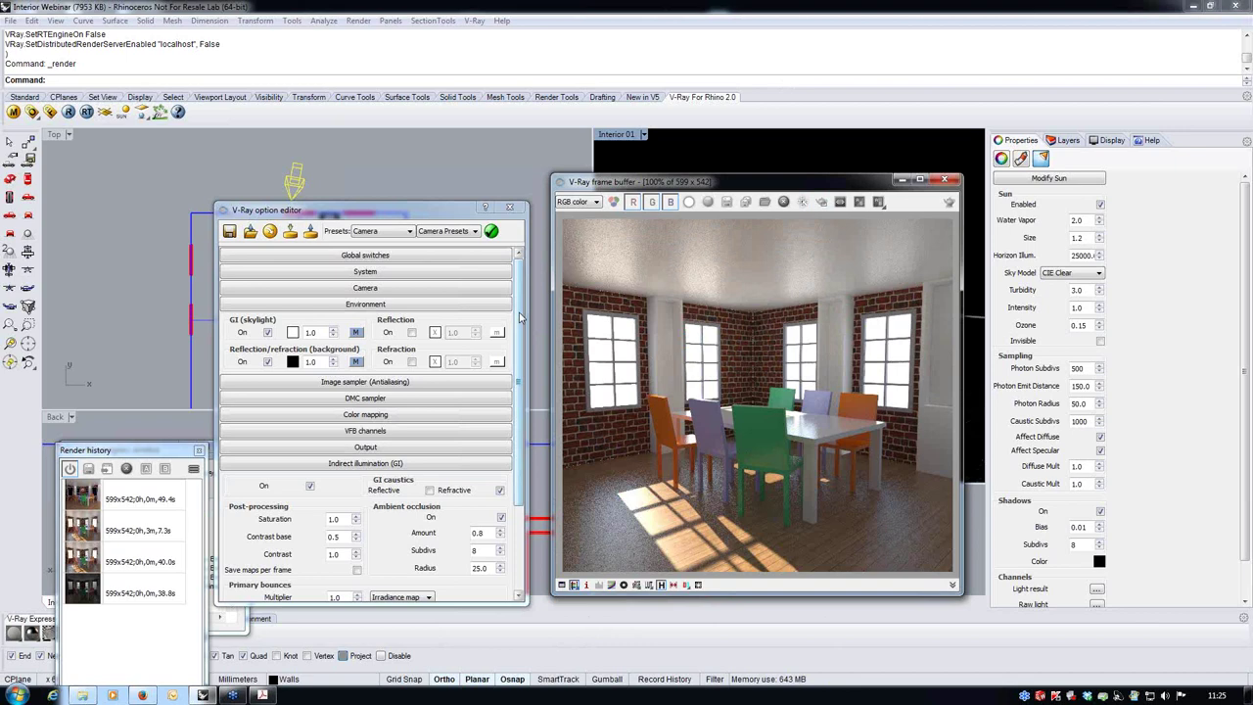
scroll(520, 316, "down", 5)
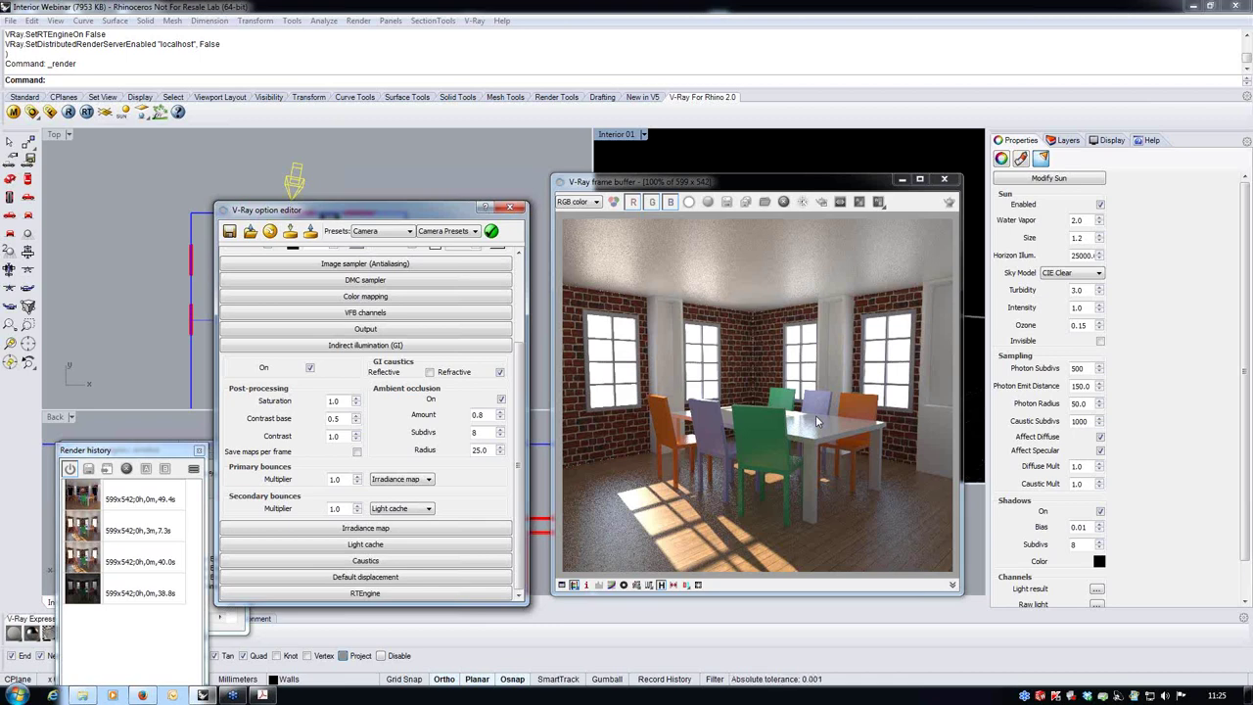
Step: Change the Color mapping type from Reinhard to HSV Exponential, keeping dark 1.0 and bright 0.8
left_click(382, 346)
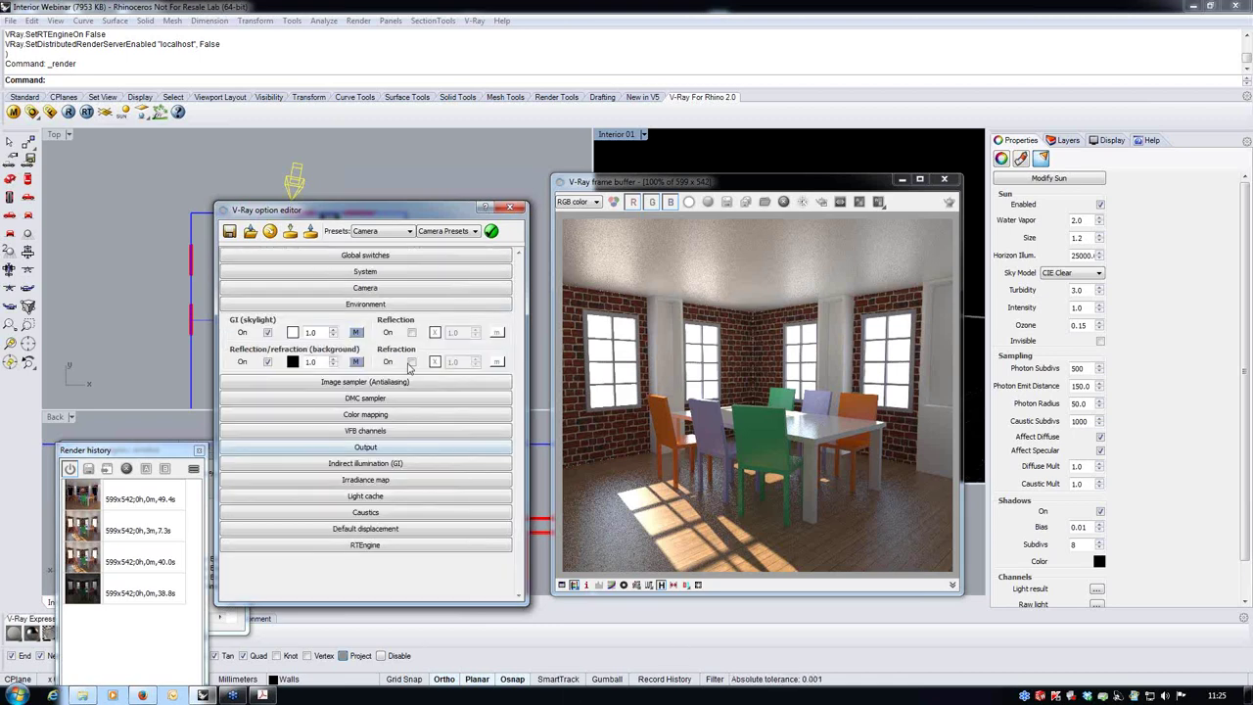
left_click(416, 415)
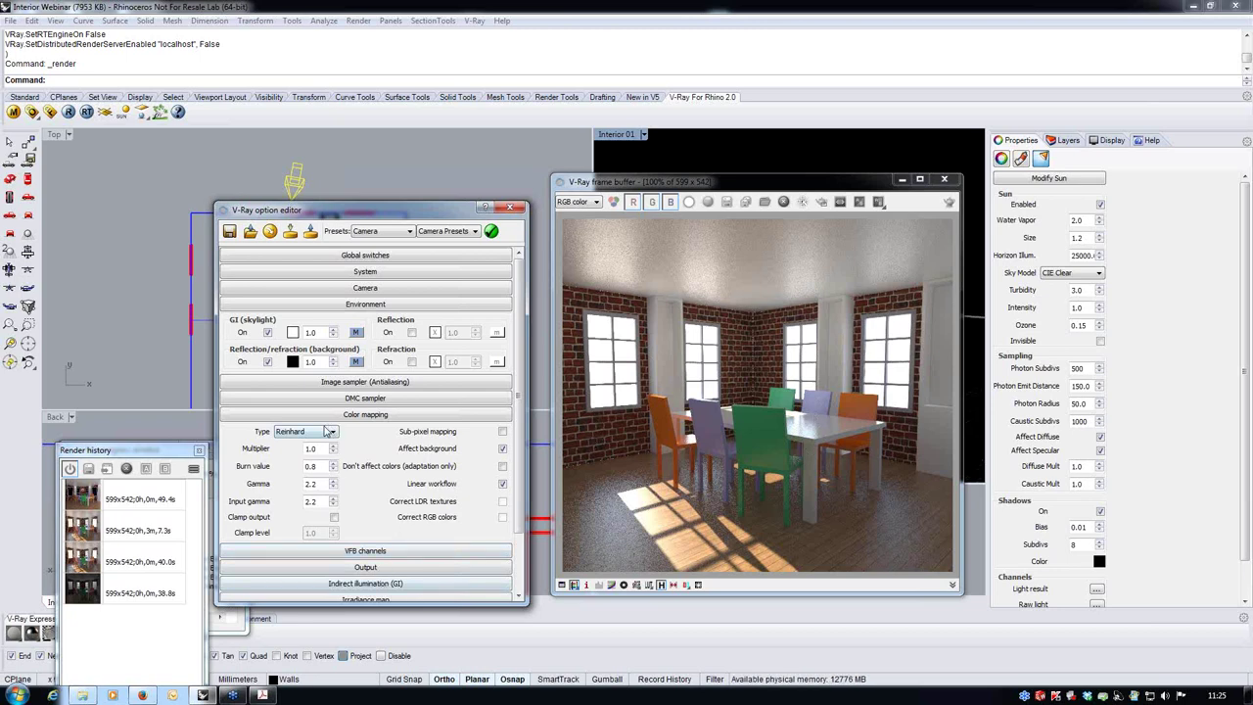
left_click(324, 433)
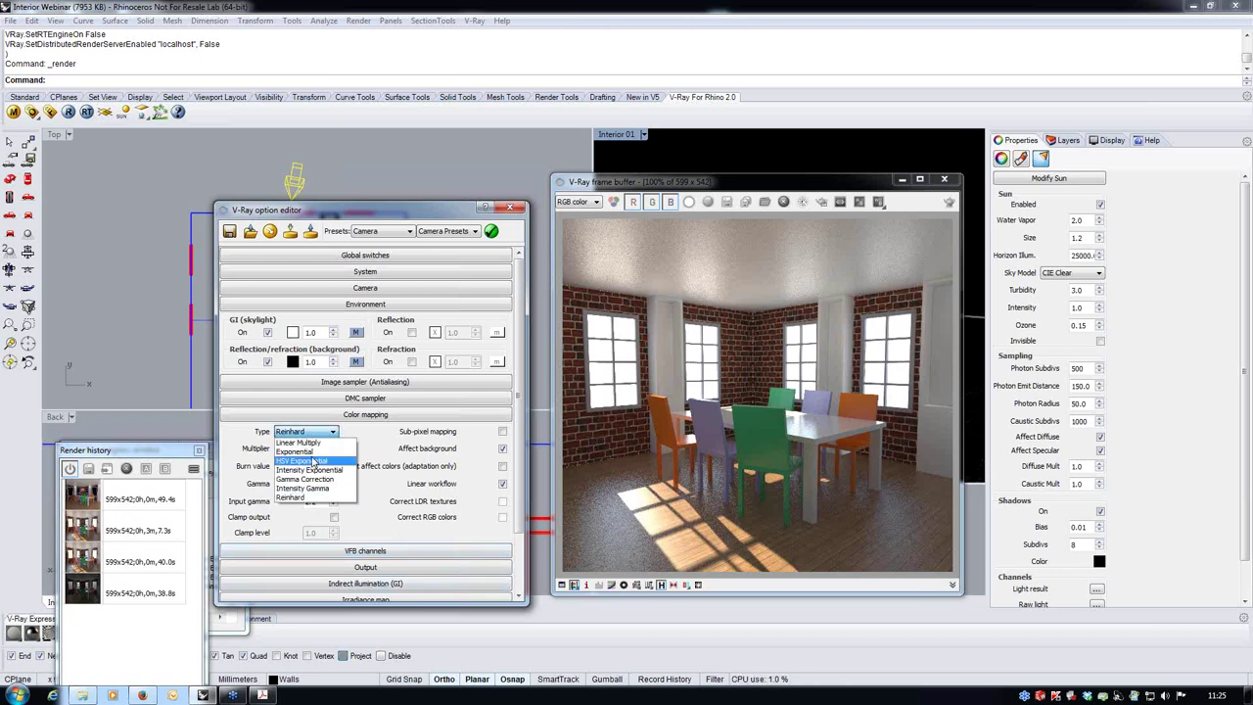
left_click(313, 461)
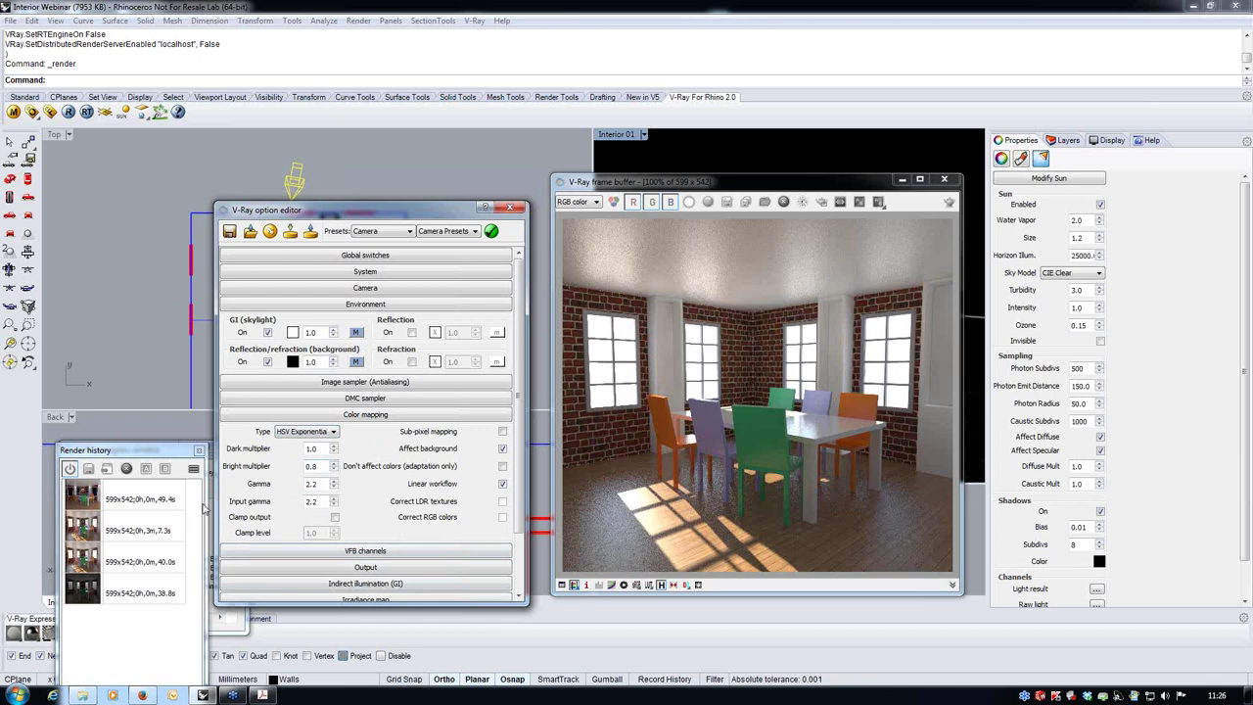
Step: Re-render just a region over the left windows and chairs in the frame buffer
left_click(763, 186)
left_click_drag(764, 188, 800, 184)
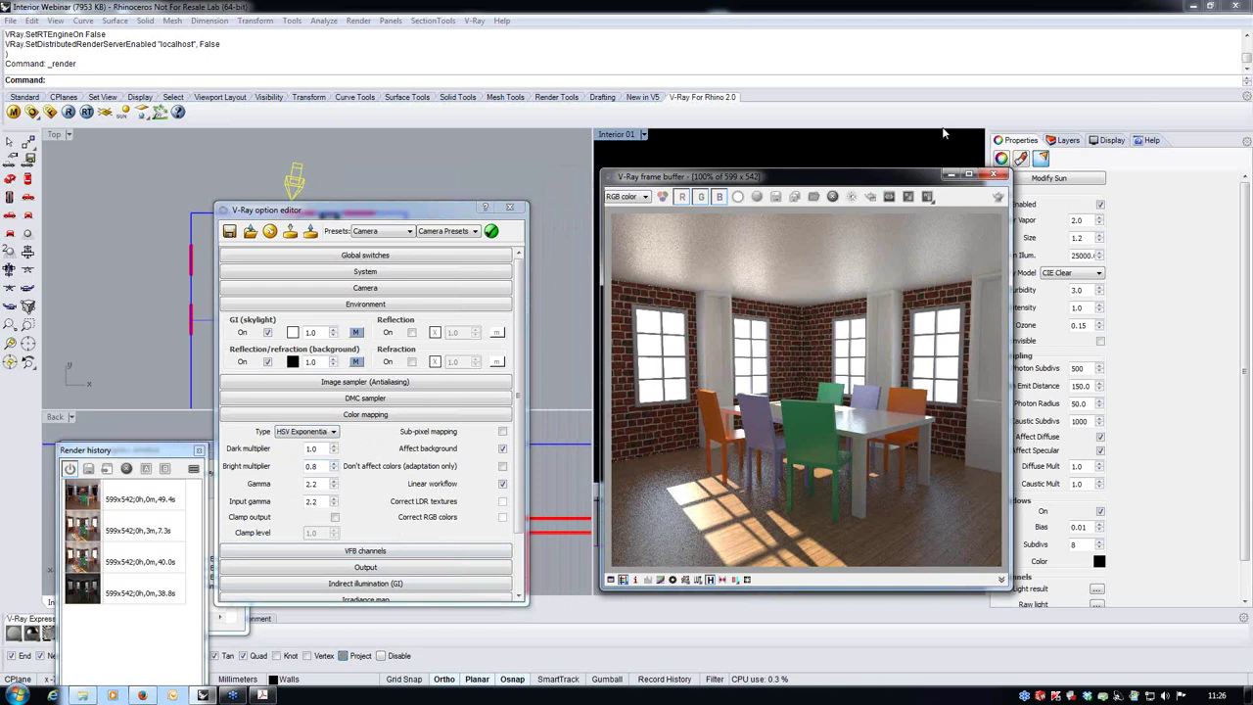
left_click(870, 197)
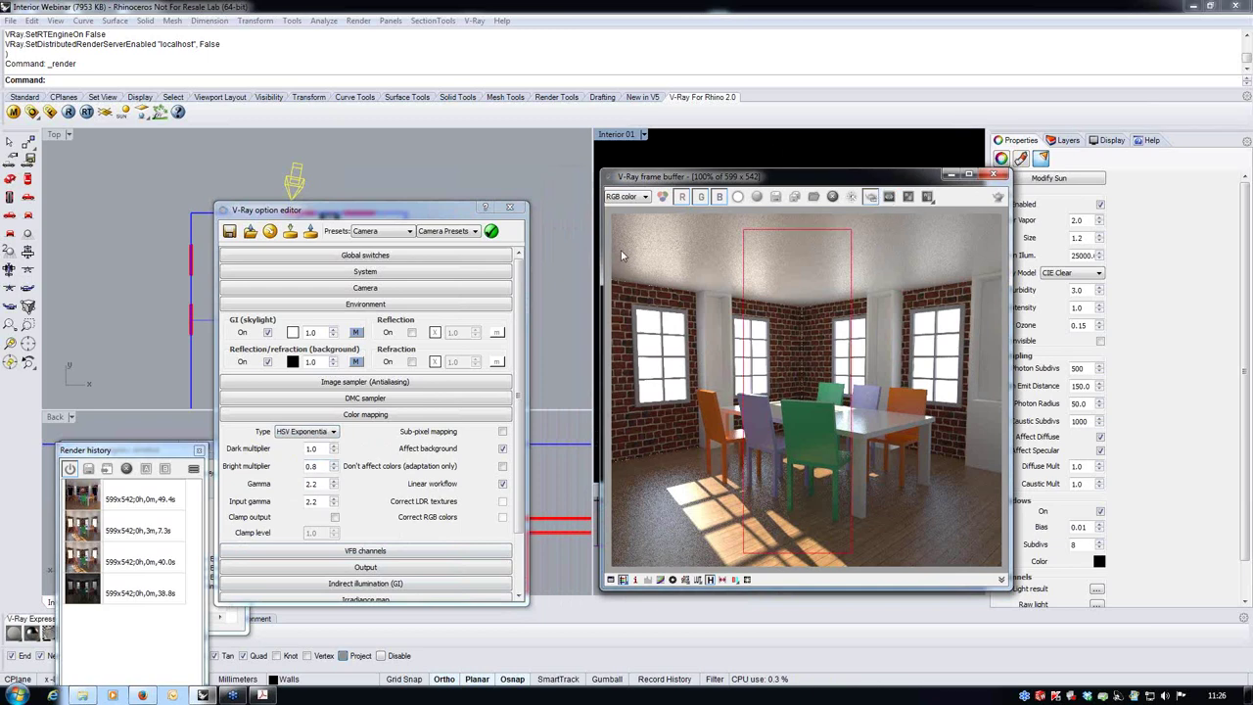
left_click_drag(620, 250, 841, 528)
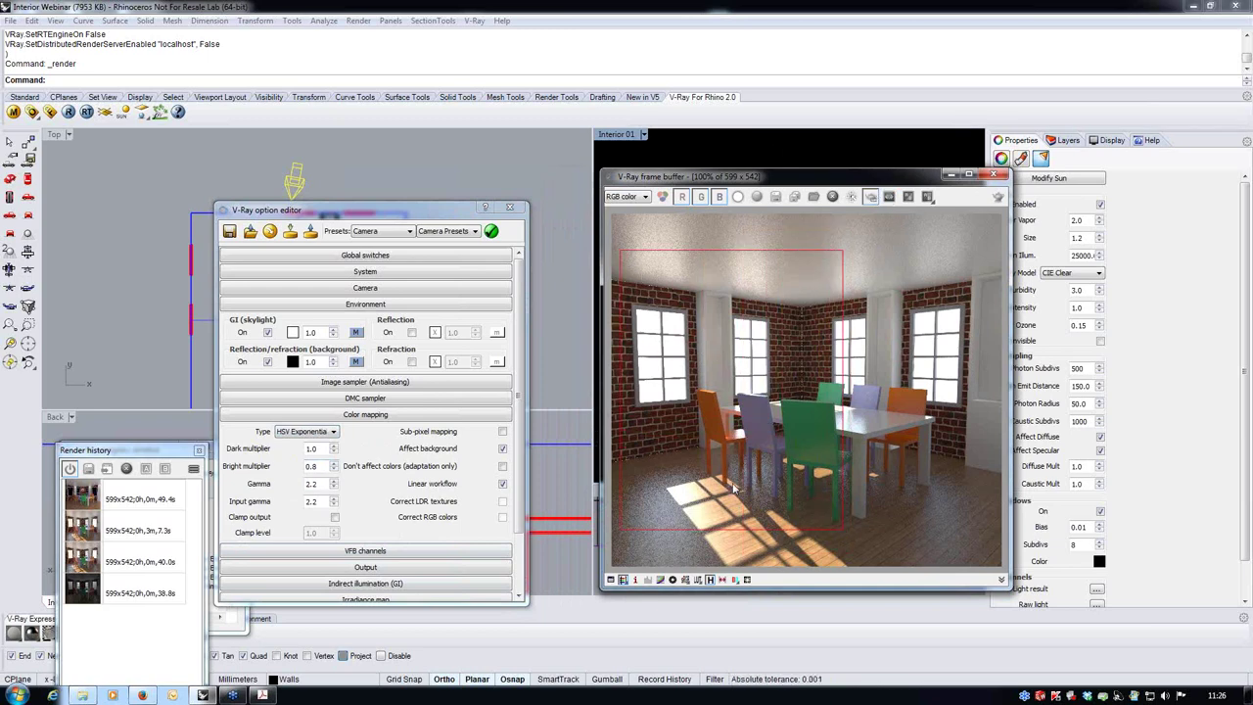
left_click(615, 137)
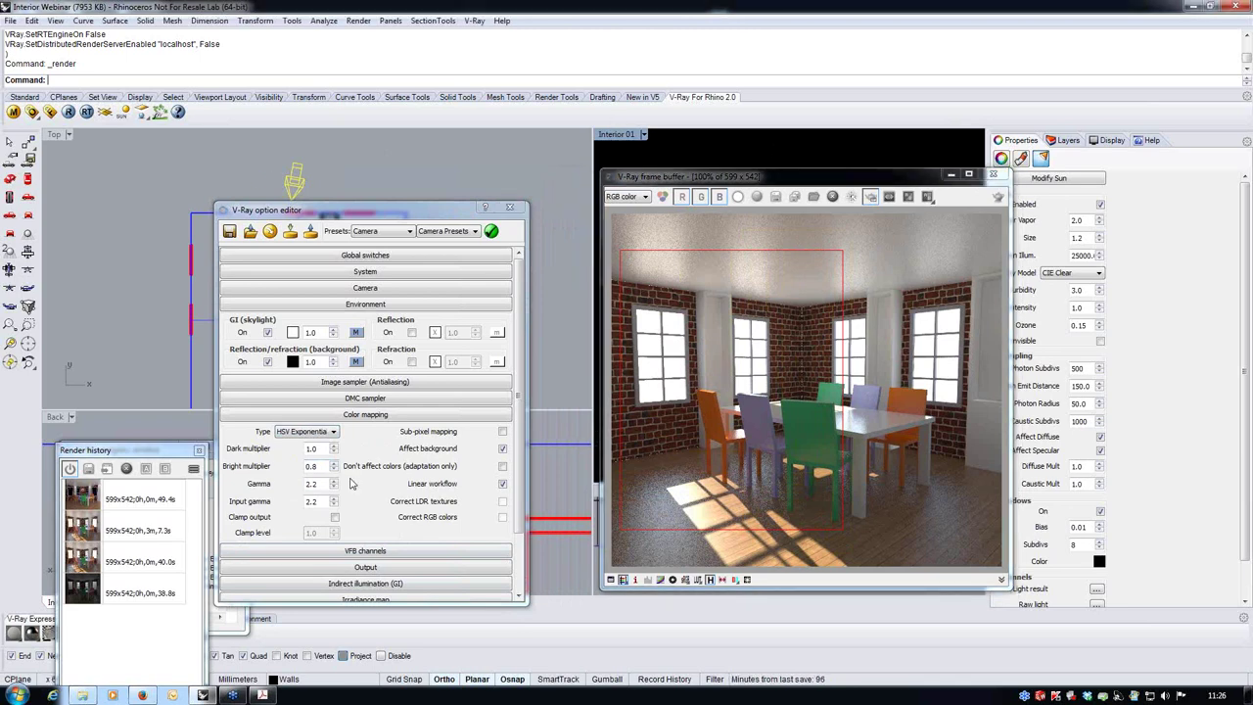
left_click(69, 114)
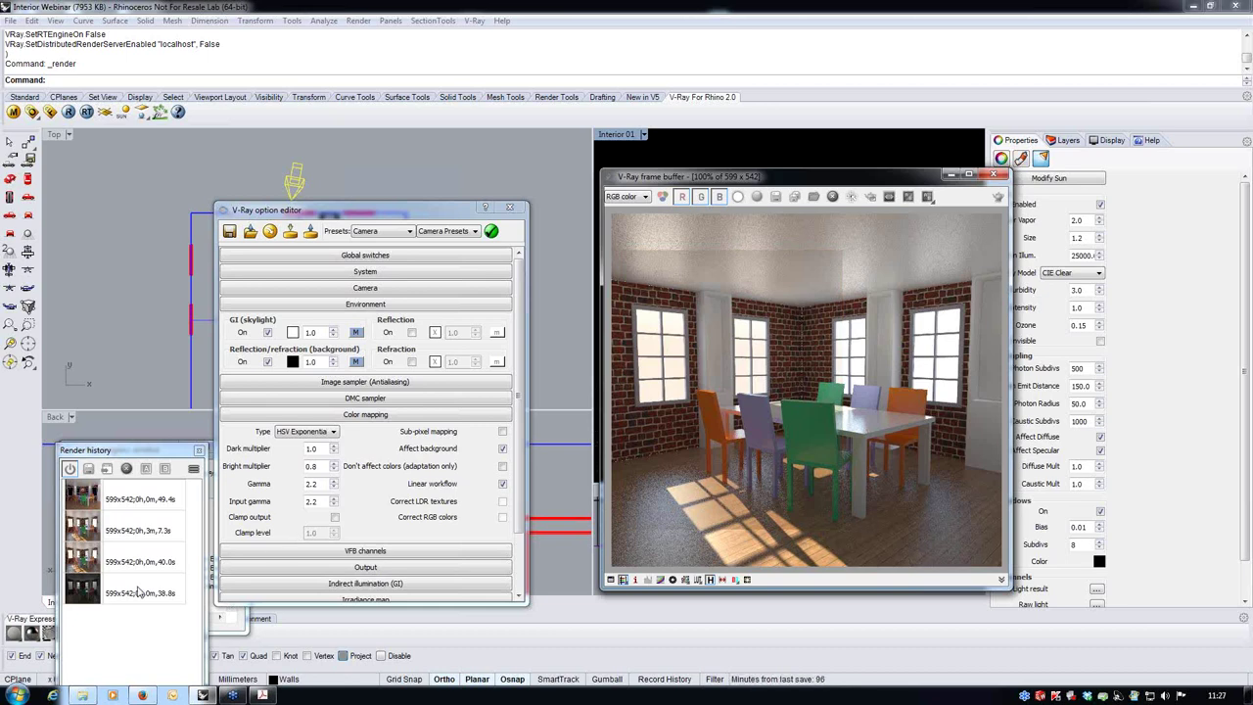
Step: Load the earlier 3m 7.3s render from history and compare it with the 40.0s one
left_click(93, 533)
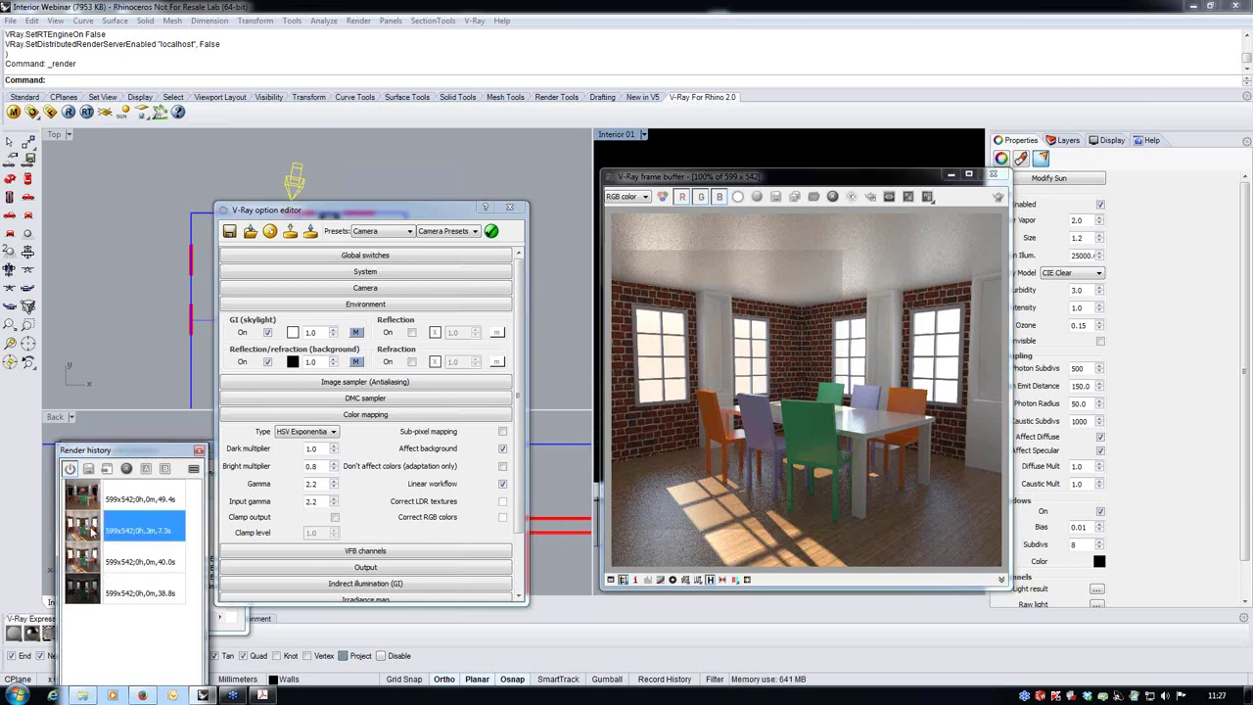
left_click(108, 469)
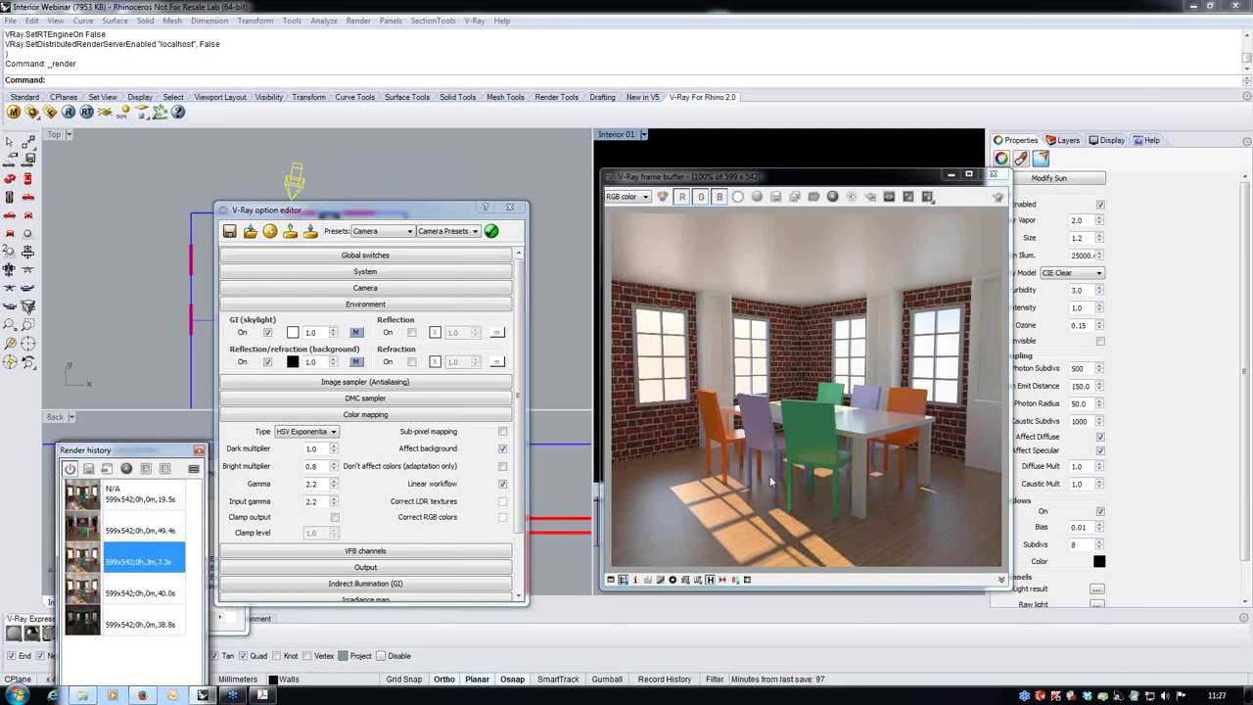
left_click(123, 590)
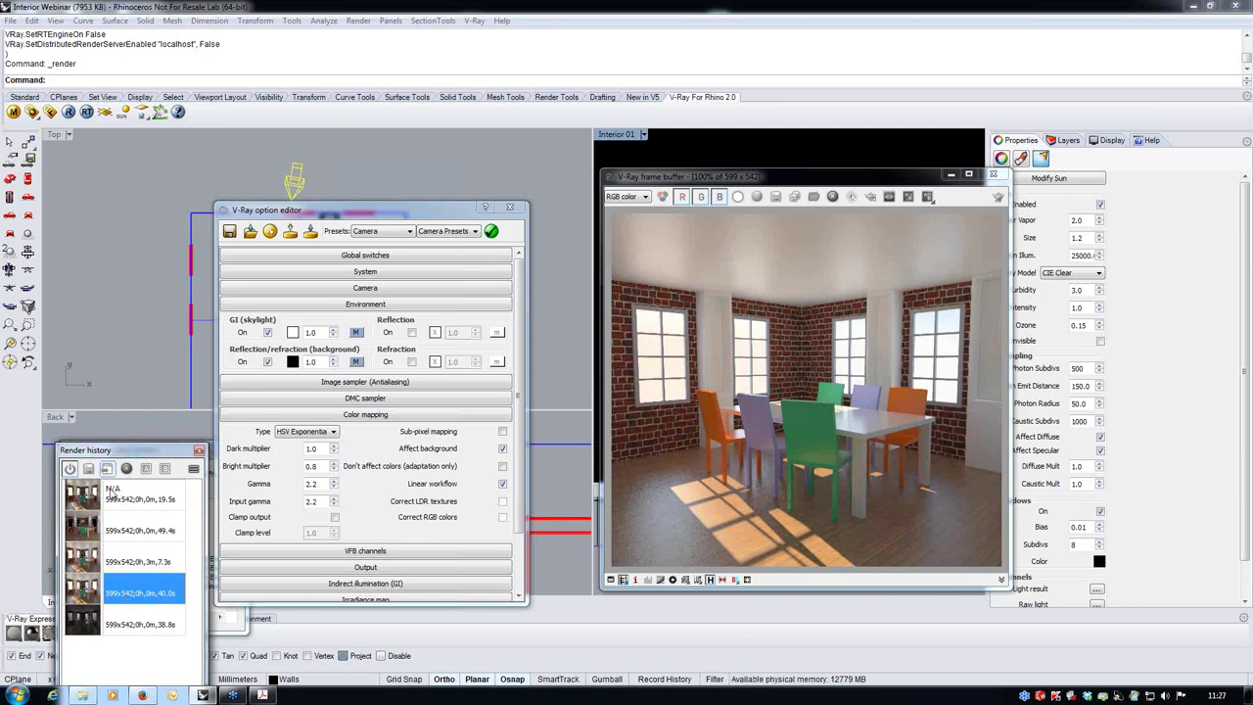
left_click(132, 563)
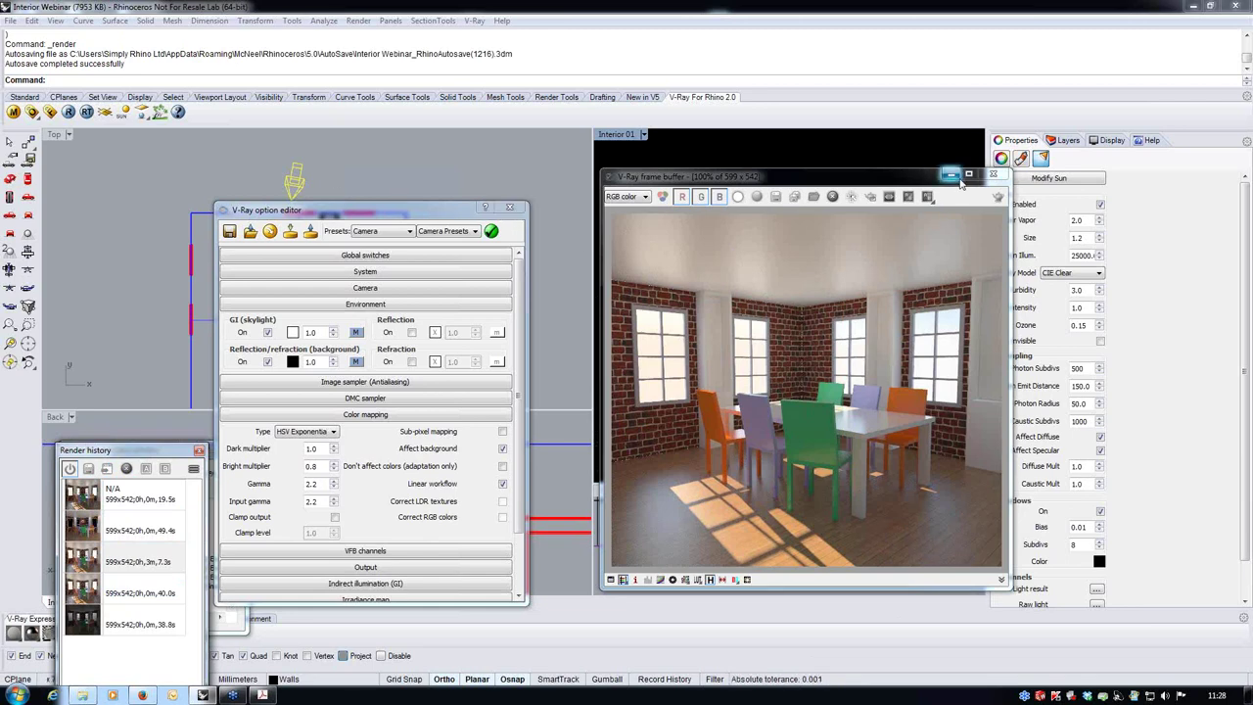
Step: Set the Interior 01 viewport to Shaded display
left_click_drag(913, 183, 864, 366)
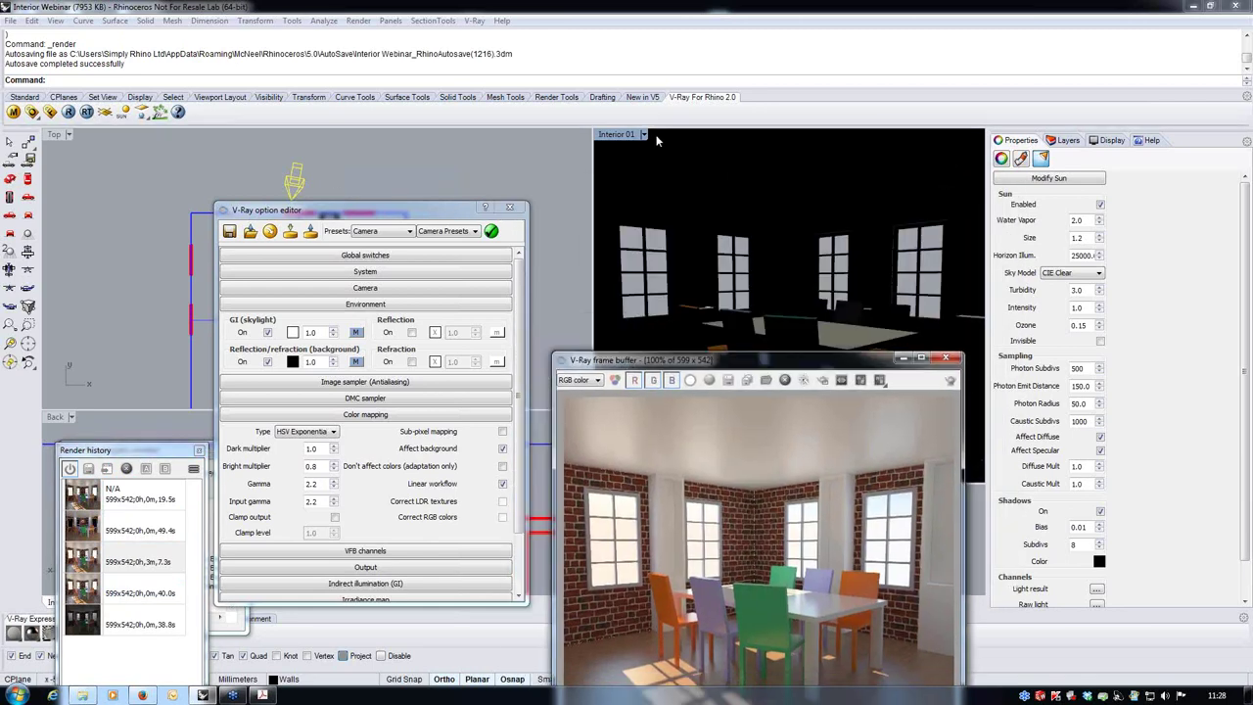
left_click(644, 134)
left_click(675, 174)
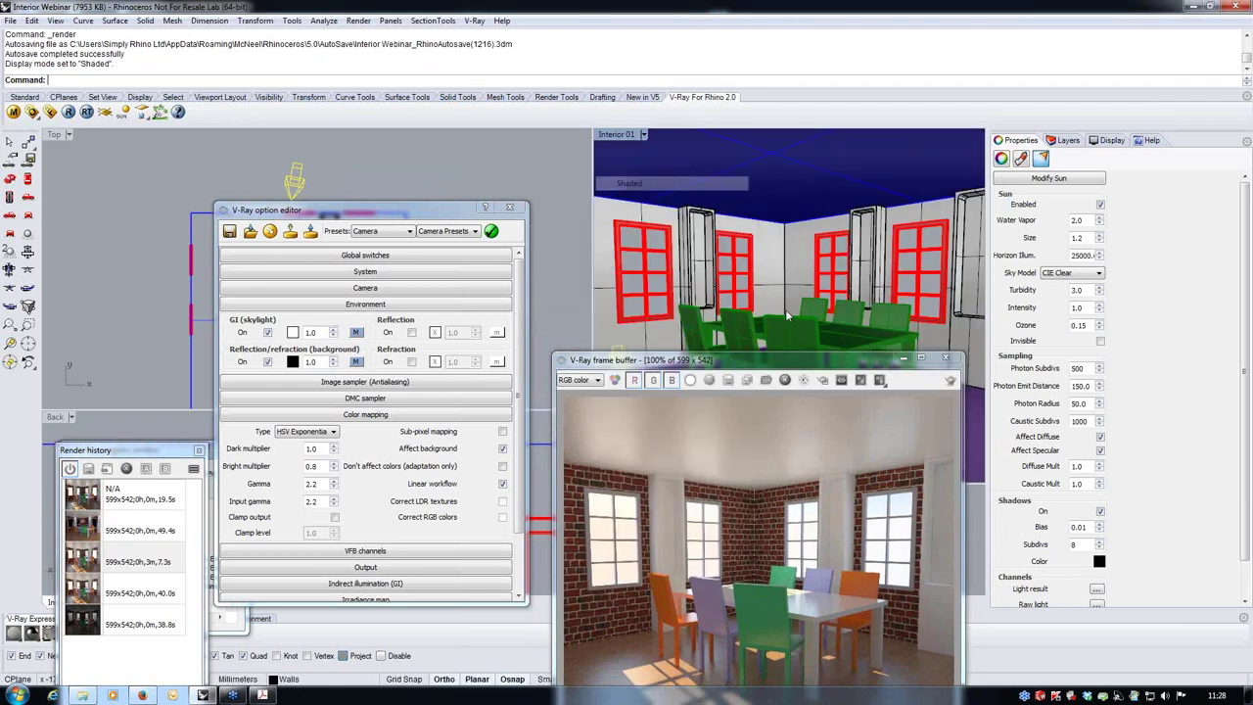
left_click_drag(783, 367, 819, 352)
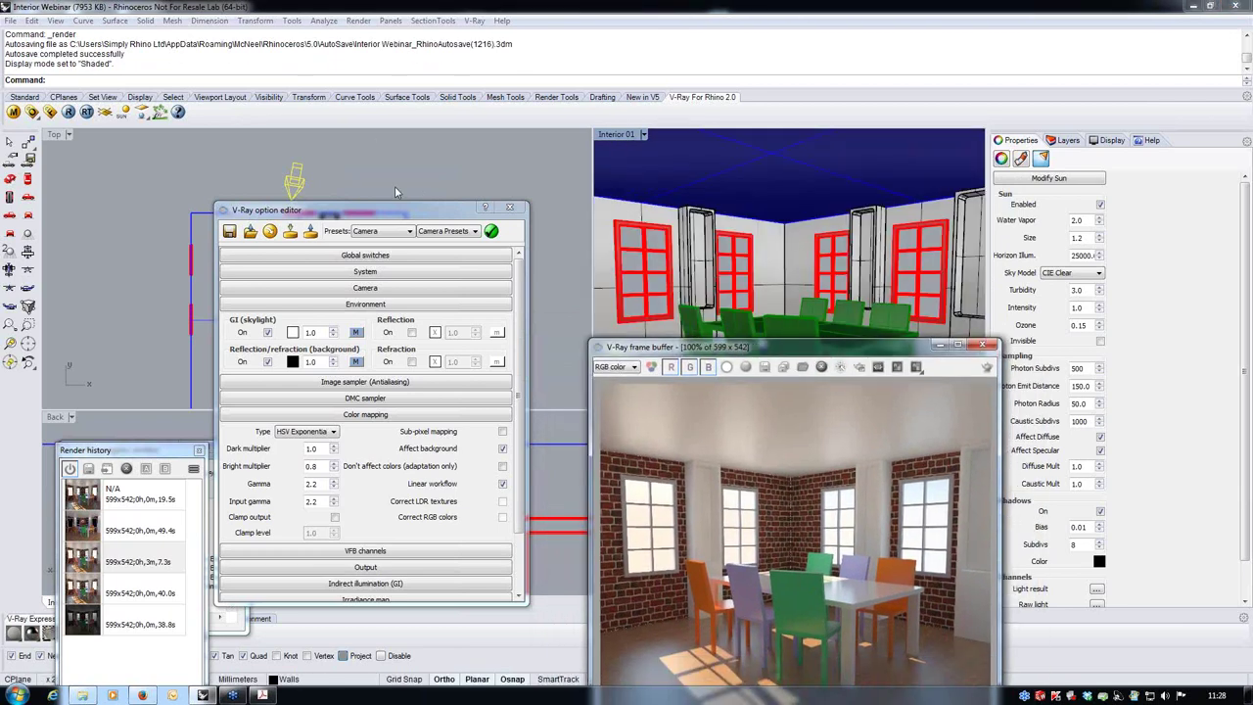
Step: Select the old directional sun light in the Top viewport and delete it
left_click(395, 186)
left_click_drag(392, 210, 371, 294)
left_click(292, 182)
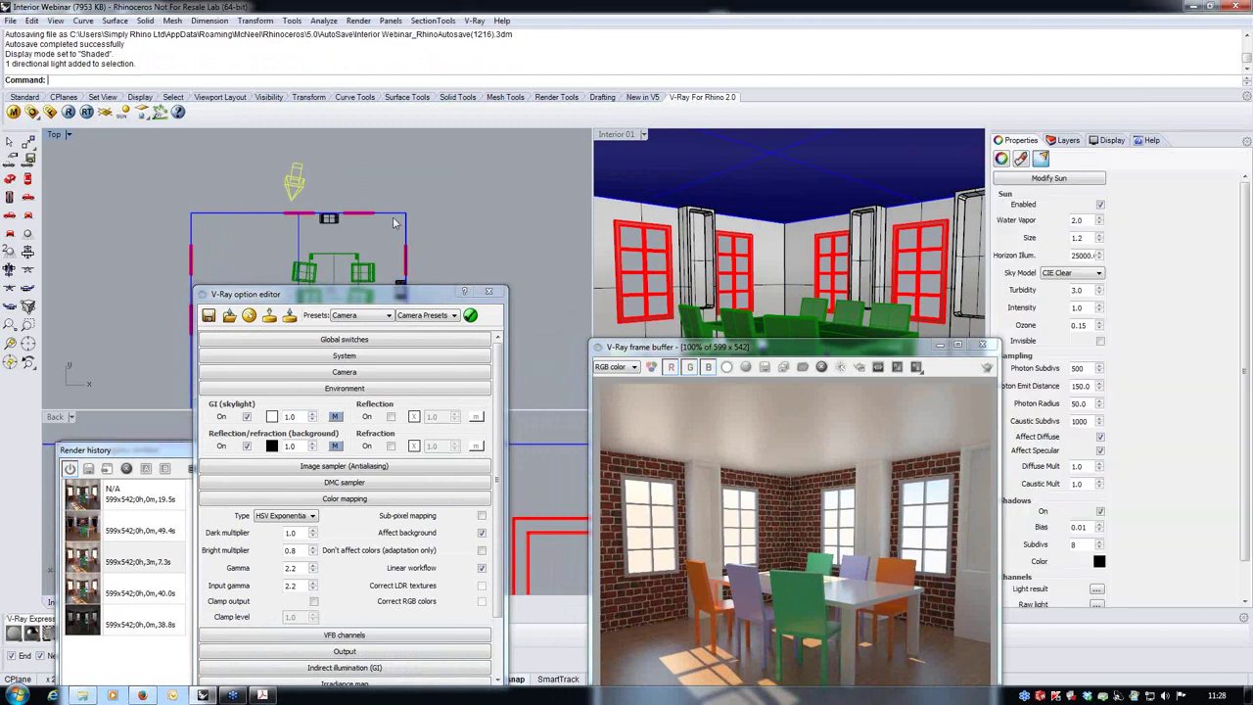
key("Delete")
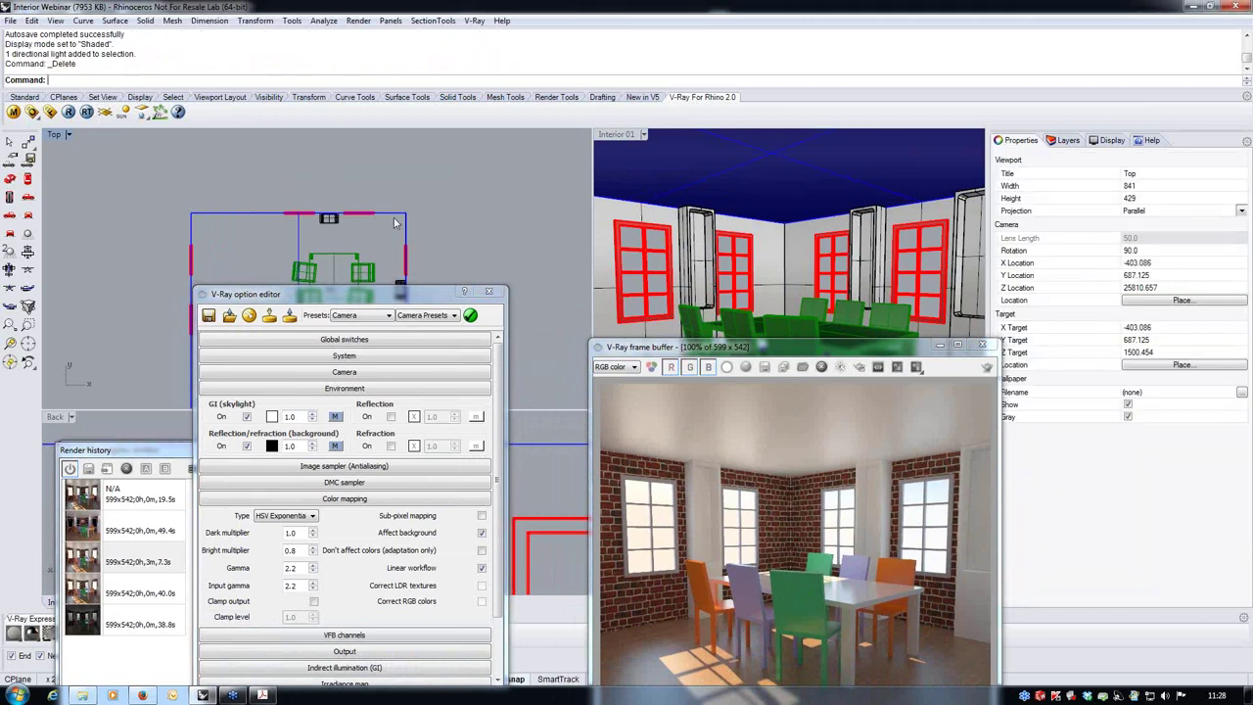
left_click(397, 24)
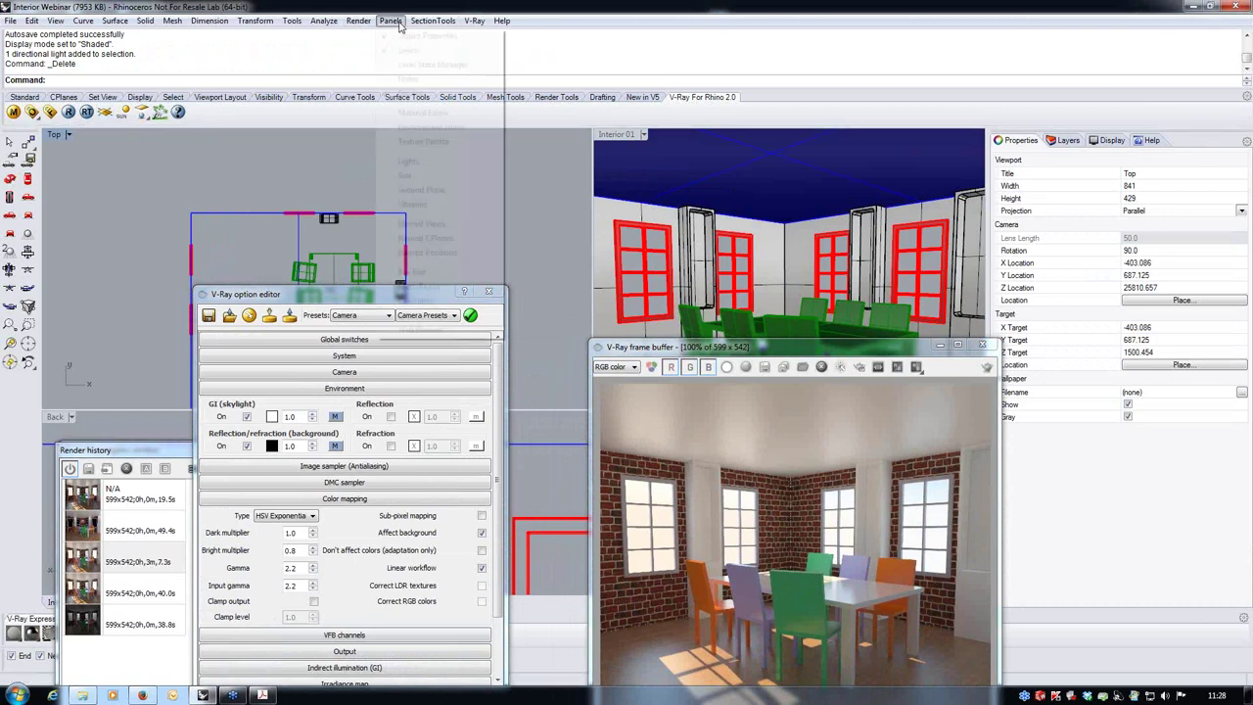
Step: Open the Rhino Sun panel and locate the directional Sun in the scene lights list
left_click(404, 175)
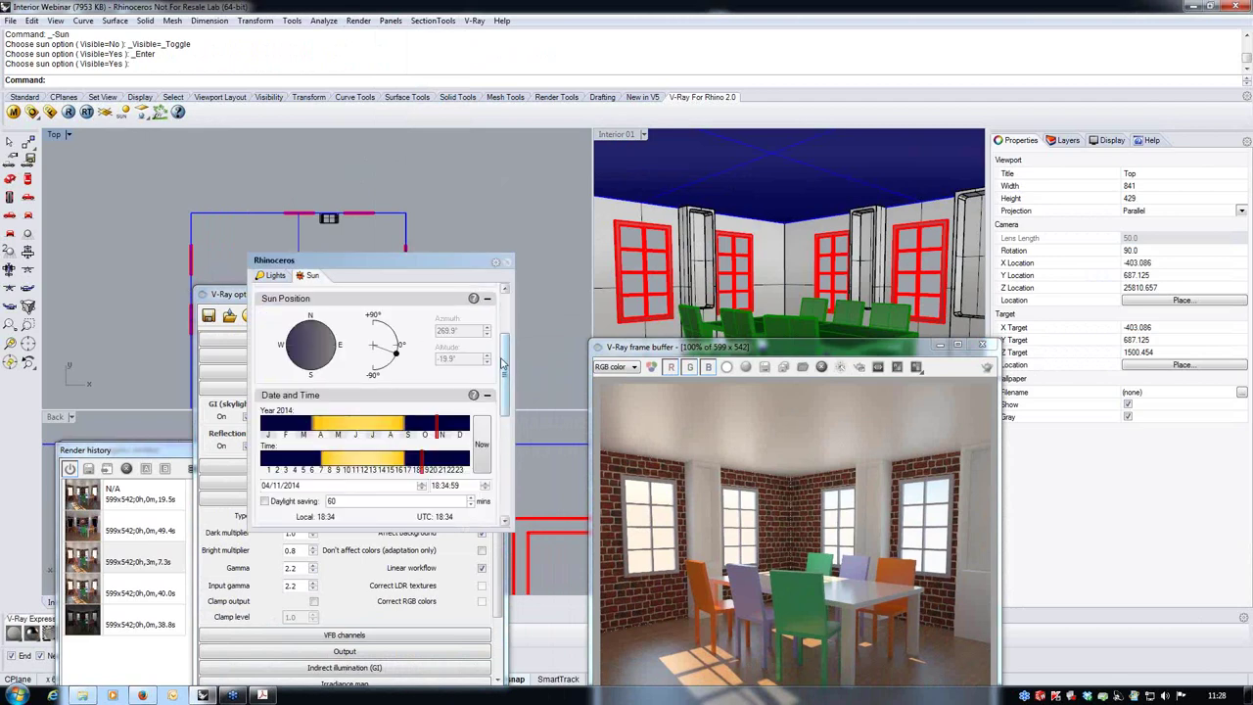
mouse_move(505, 360)
left_mouse_down()
mouse_move(505, 386)
mouse_move(505, 374)
left_mouse_up()
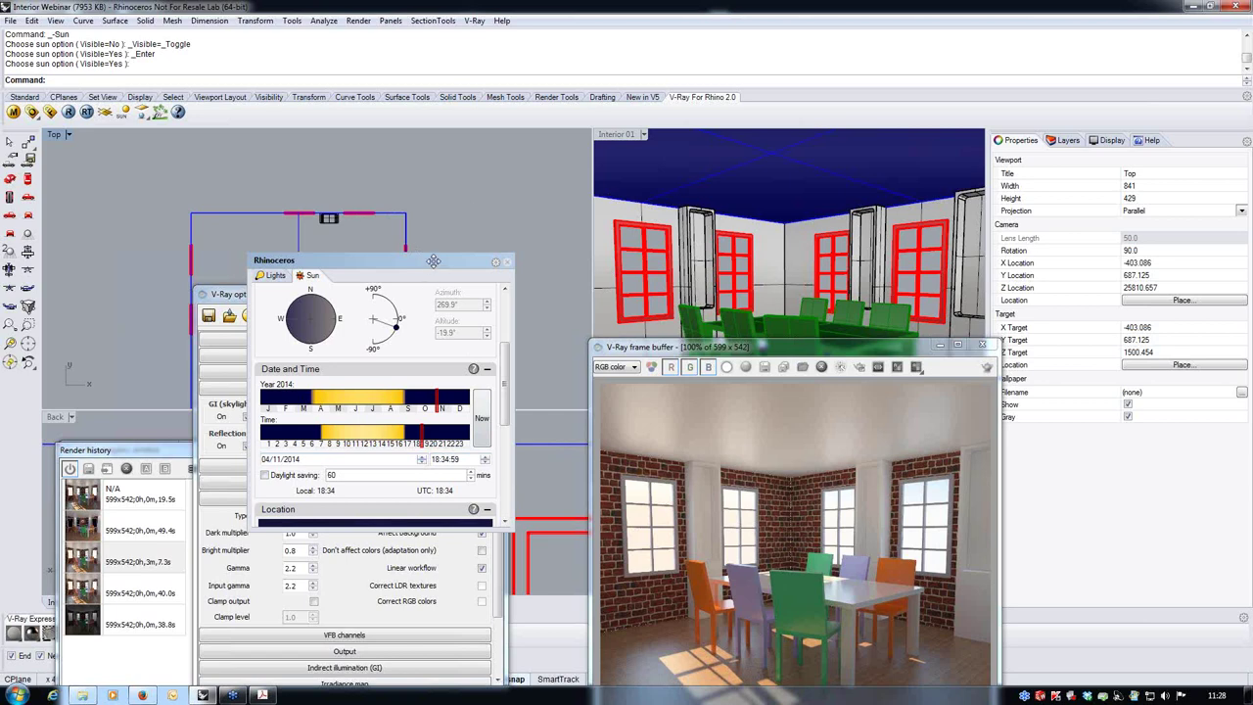
left_click_drag(434, 261, 486, 189)
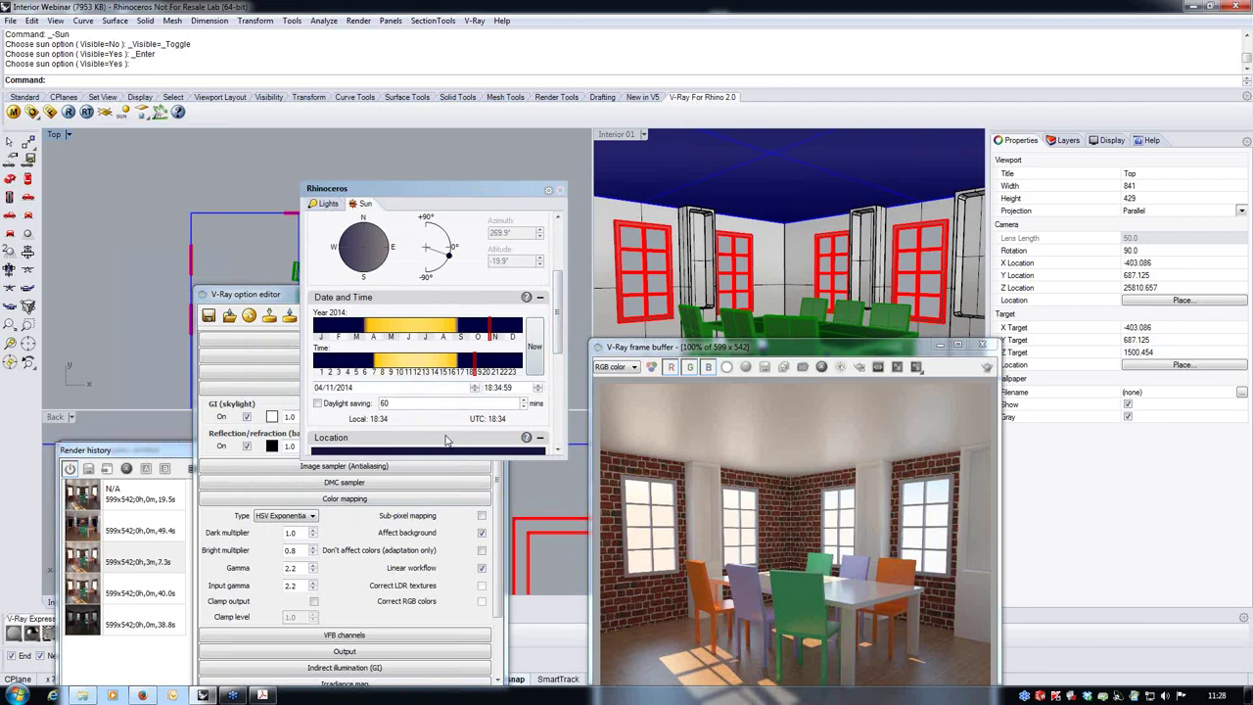
left_click(327, 204)
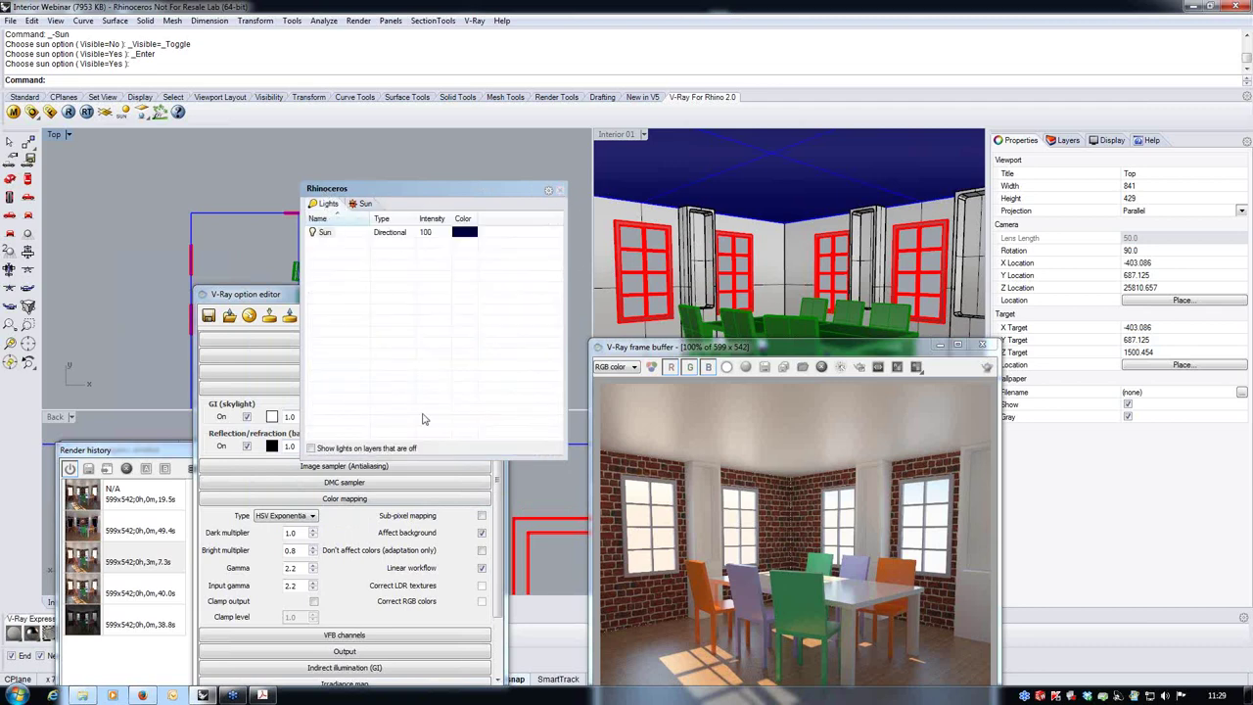
left_click(320, 233)
Step: Return to the Sun settings and open the GI skylight's sky texture
left_click_drag(391, 188, 448, 217)
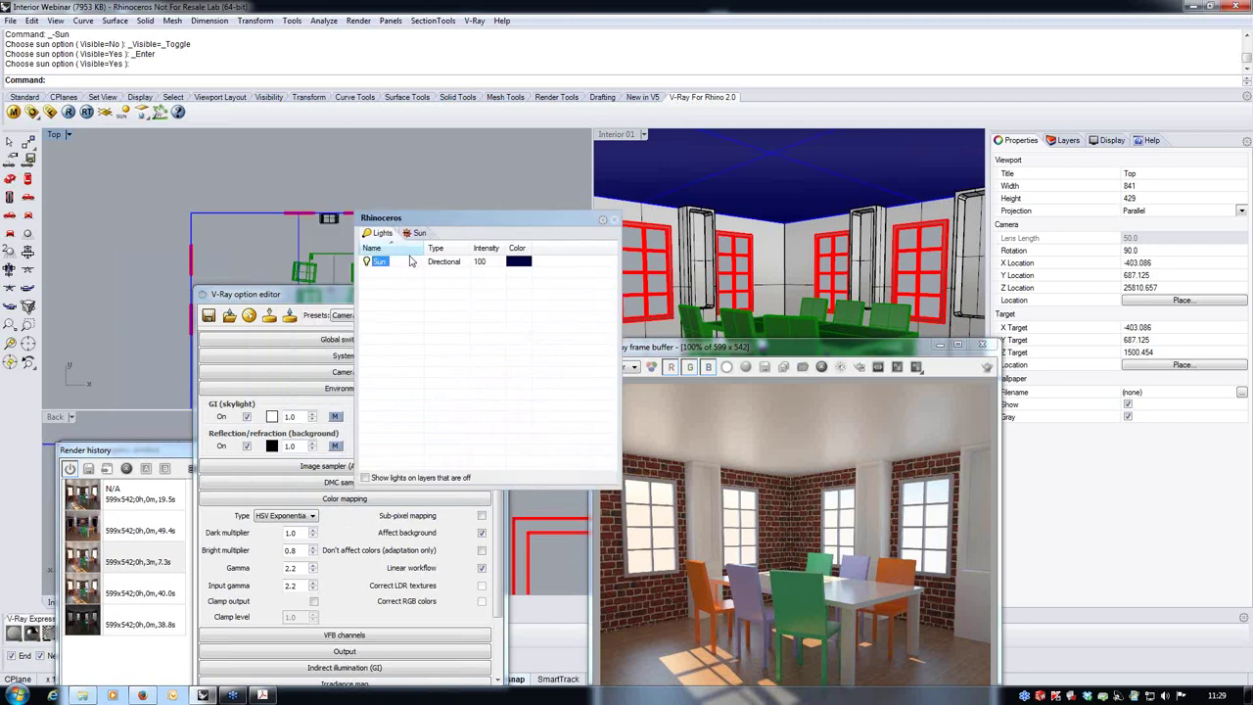
left_click(419, 233)
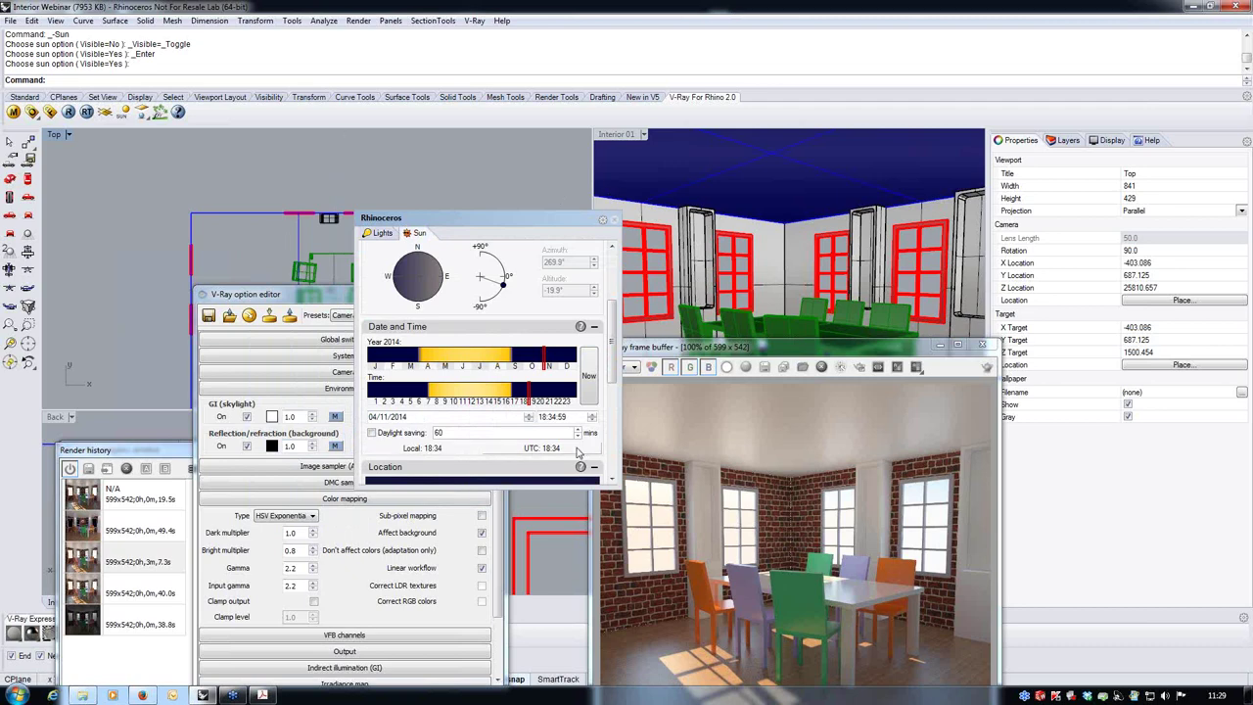
left_click_drag(300, 293, 213, 193)
left_click(248, 316)
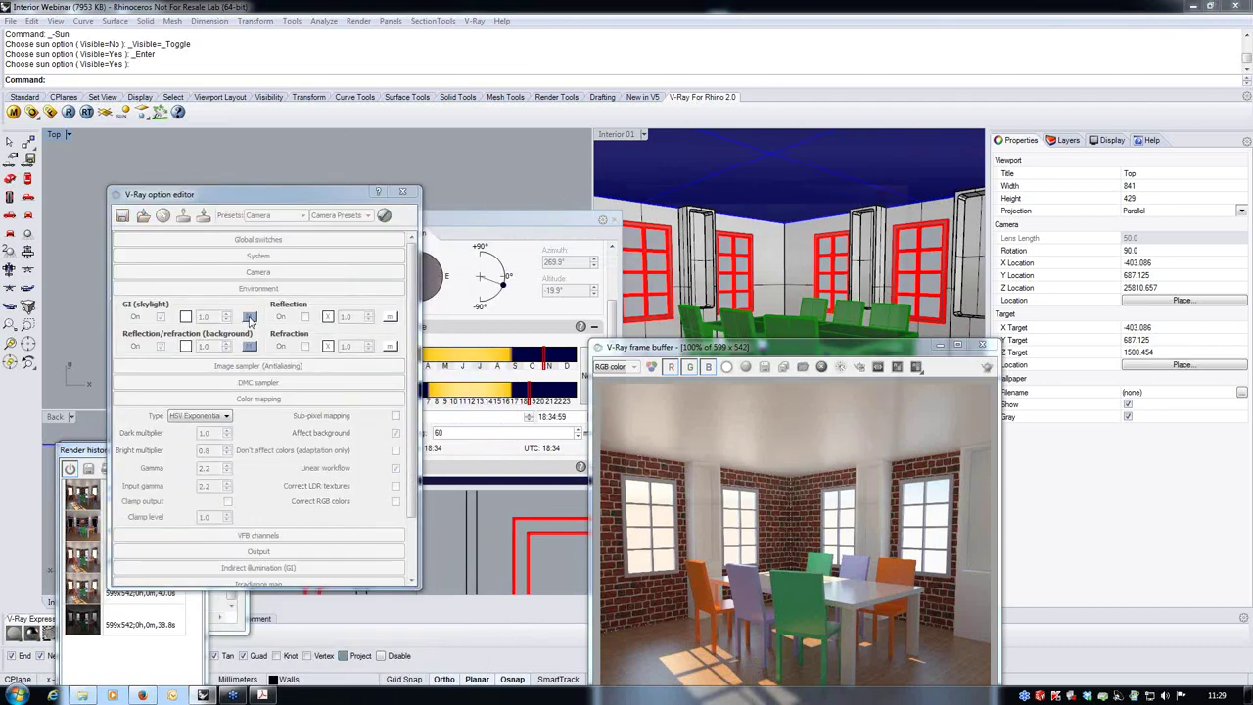
Step: Link the TexSky sun to the Rhino Document Sun with the Preetham et al sky model
left_click(634, 235)
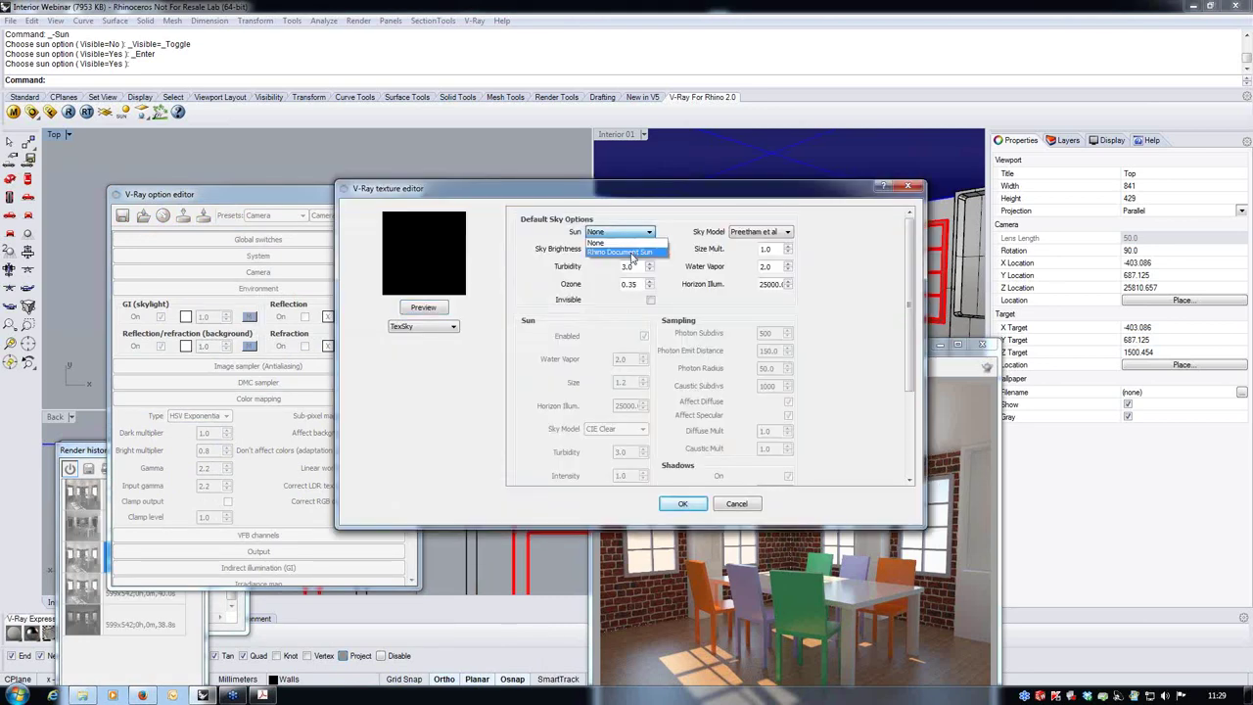
left_click(631, 252)
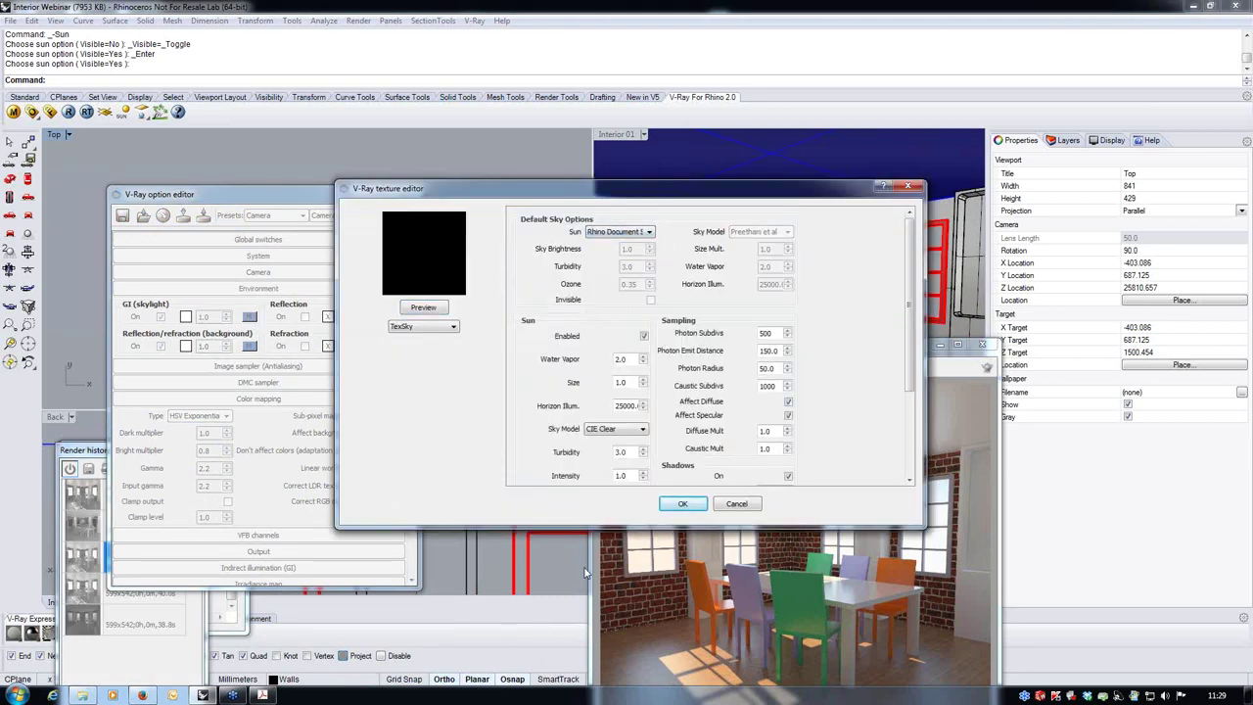
left_click(624, 433)
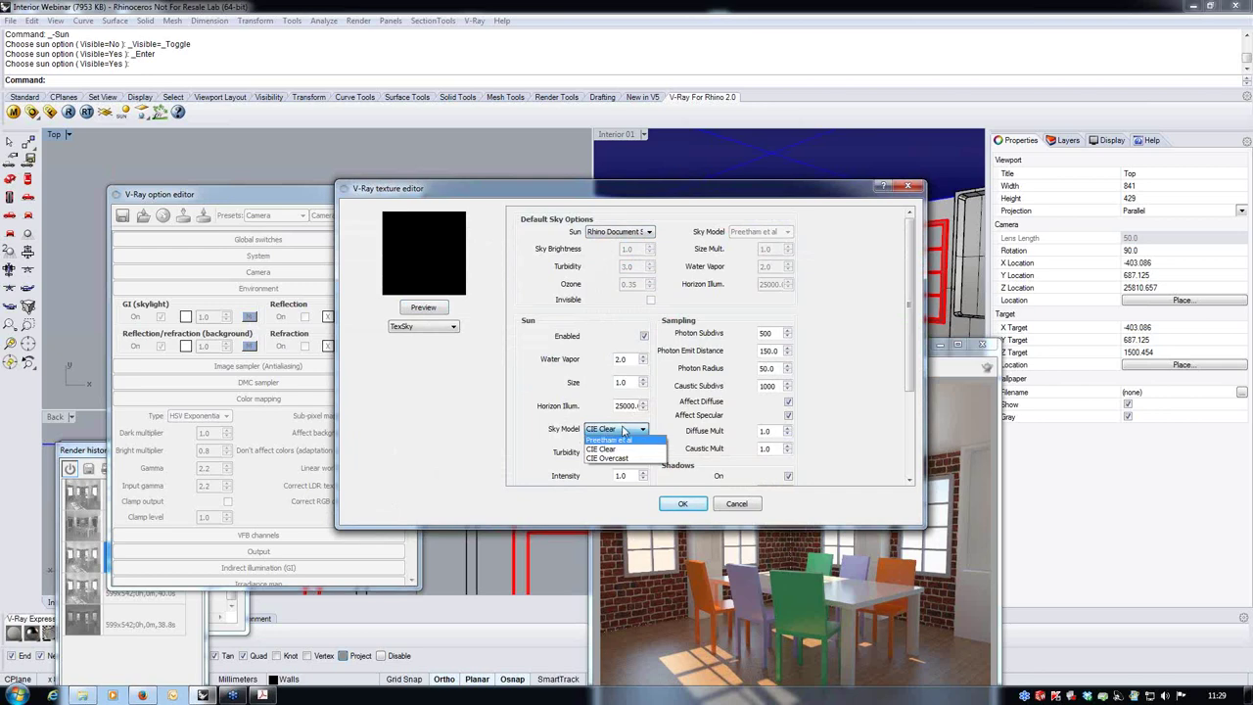
left_click(611, 439)
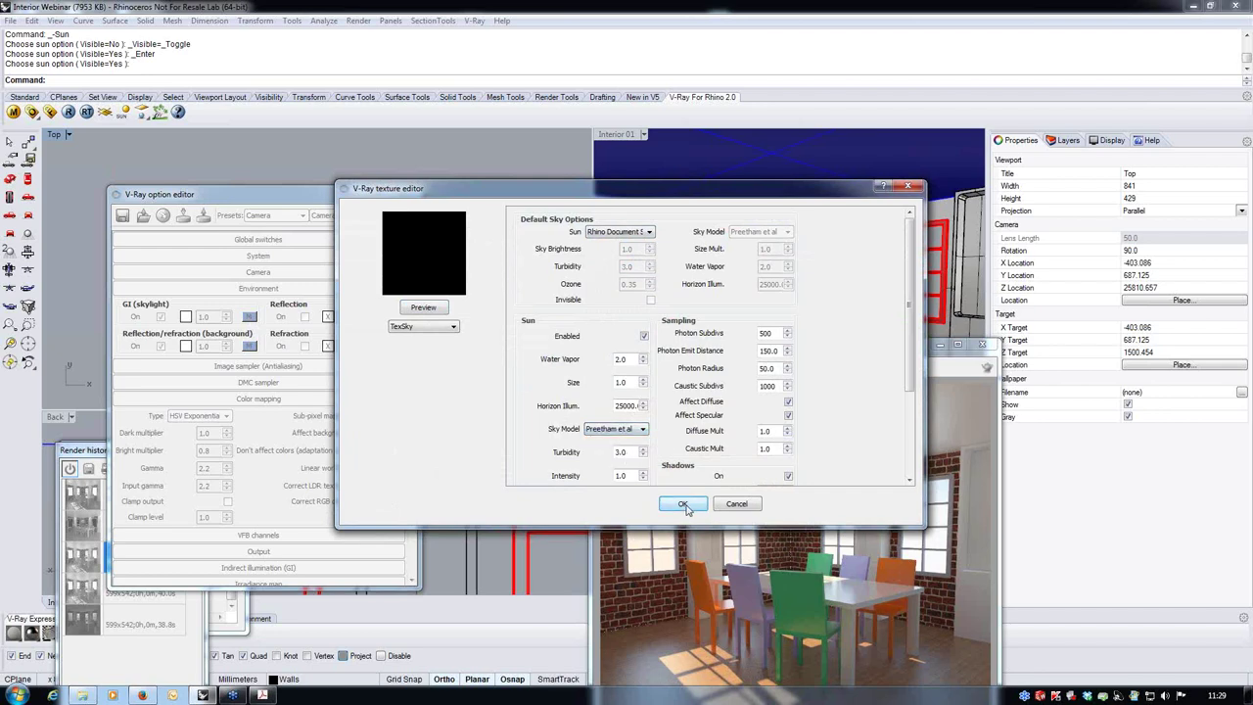
left_click(683, 504)
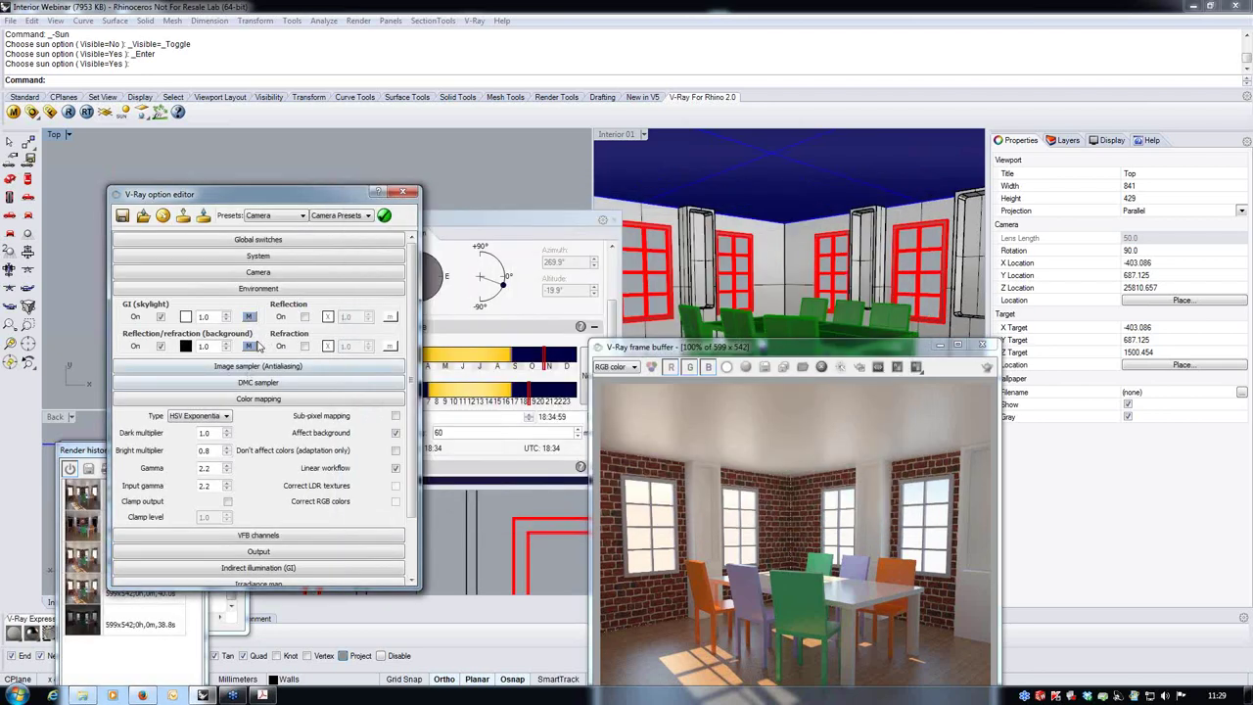
Step: Reopen the sky texture and reconfirm the Rhino Document Sun link
left_click(250, 347)
left_click(423, 326)
left_click(421, 338)
left_click(619, 231)
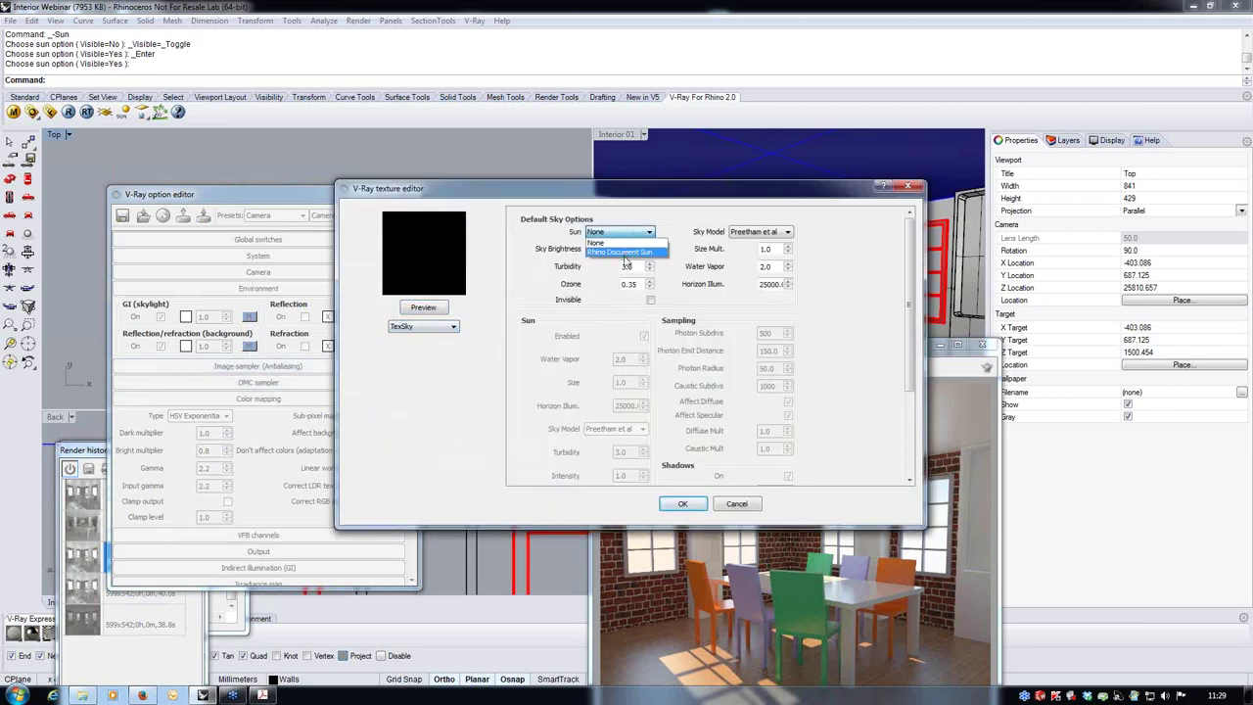
left_click(627, 254)
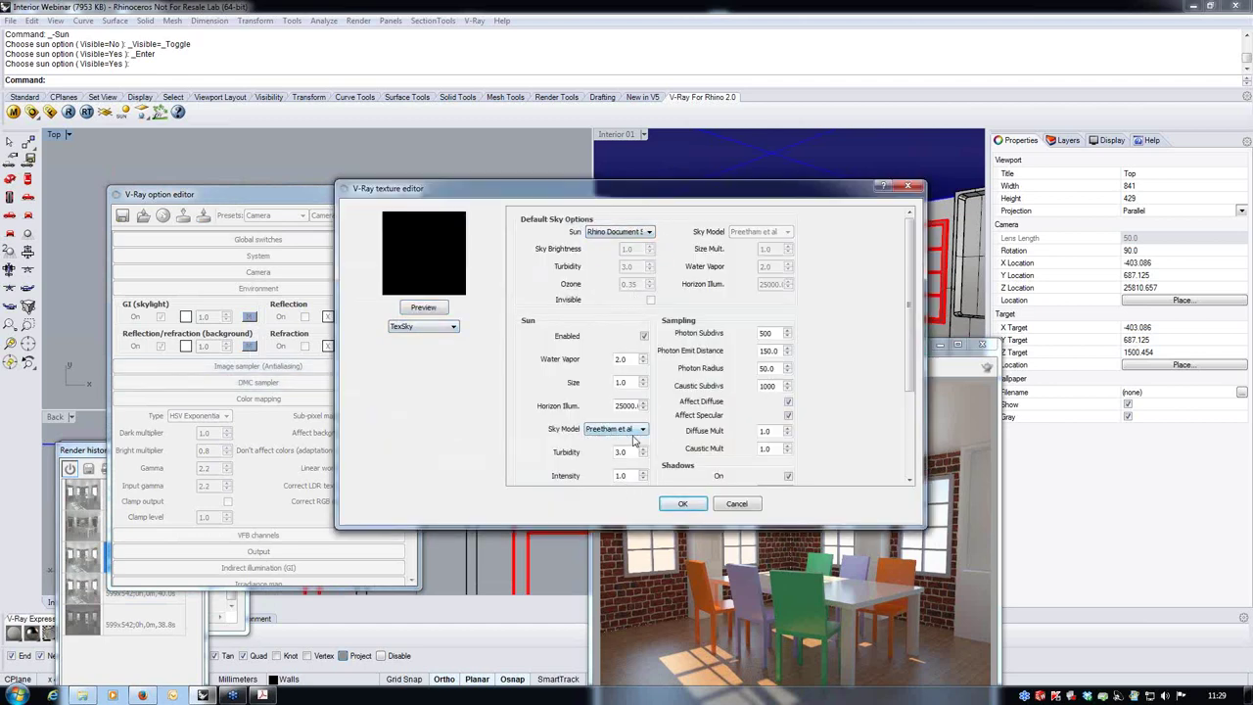
left_click(683, 504)
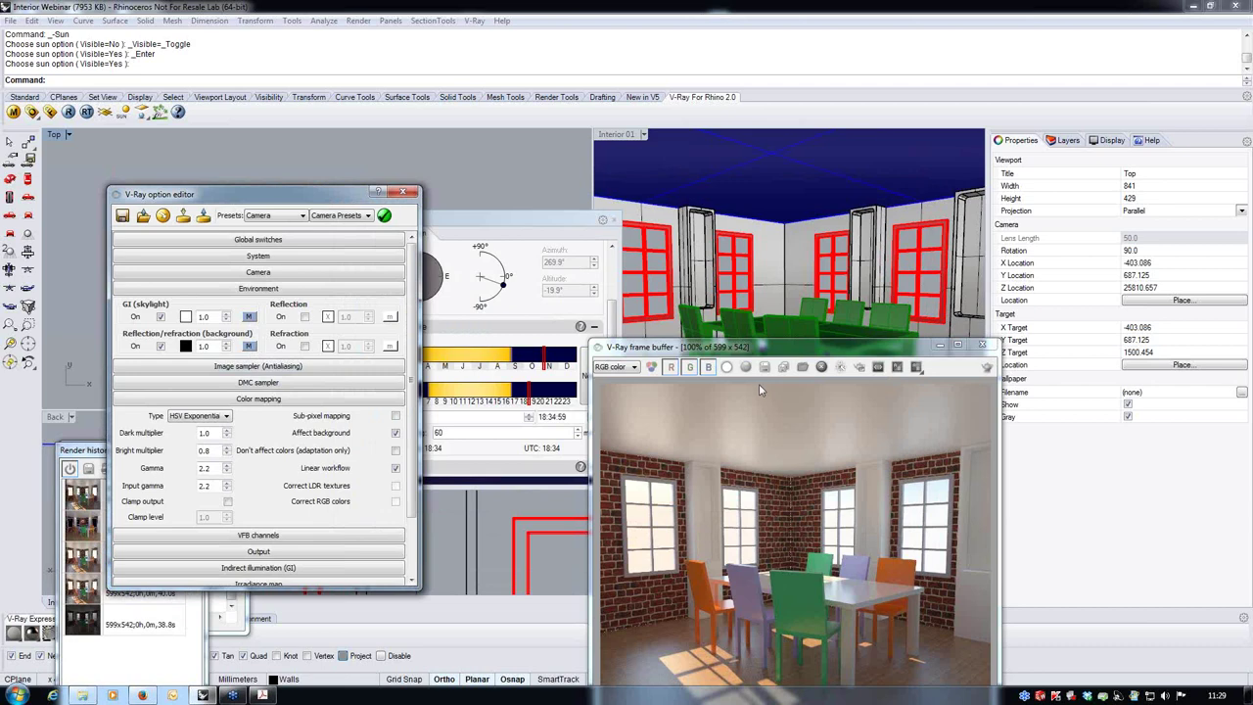
Step: Move the V-Ray frame buffer up and left so the whole render and toolbar show
left_click(726, 351)
left_click_drag(726, 354, 731, 224)
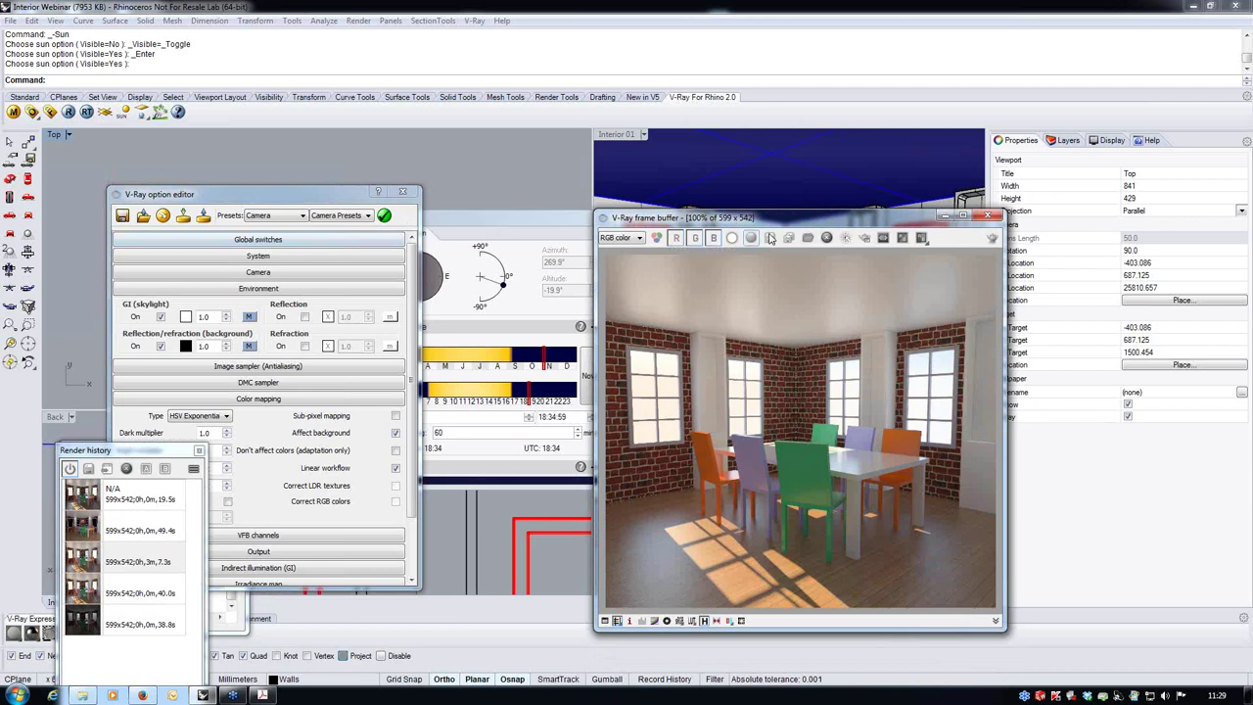
left_click_drag(781, 216, 757, 173)
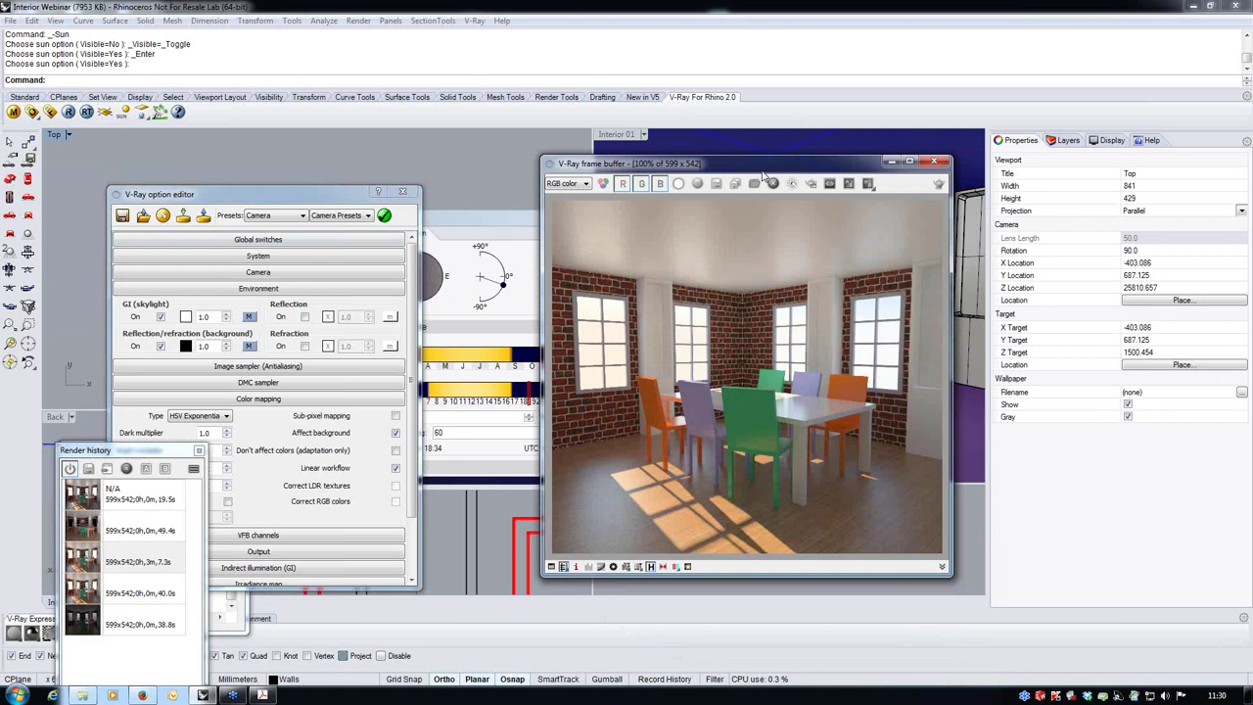
Step: Set the camera film speed (ISO) to 400 and render the Interior 01 view
left_click(301, 273)
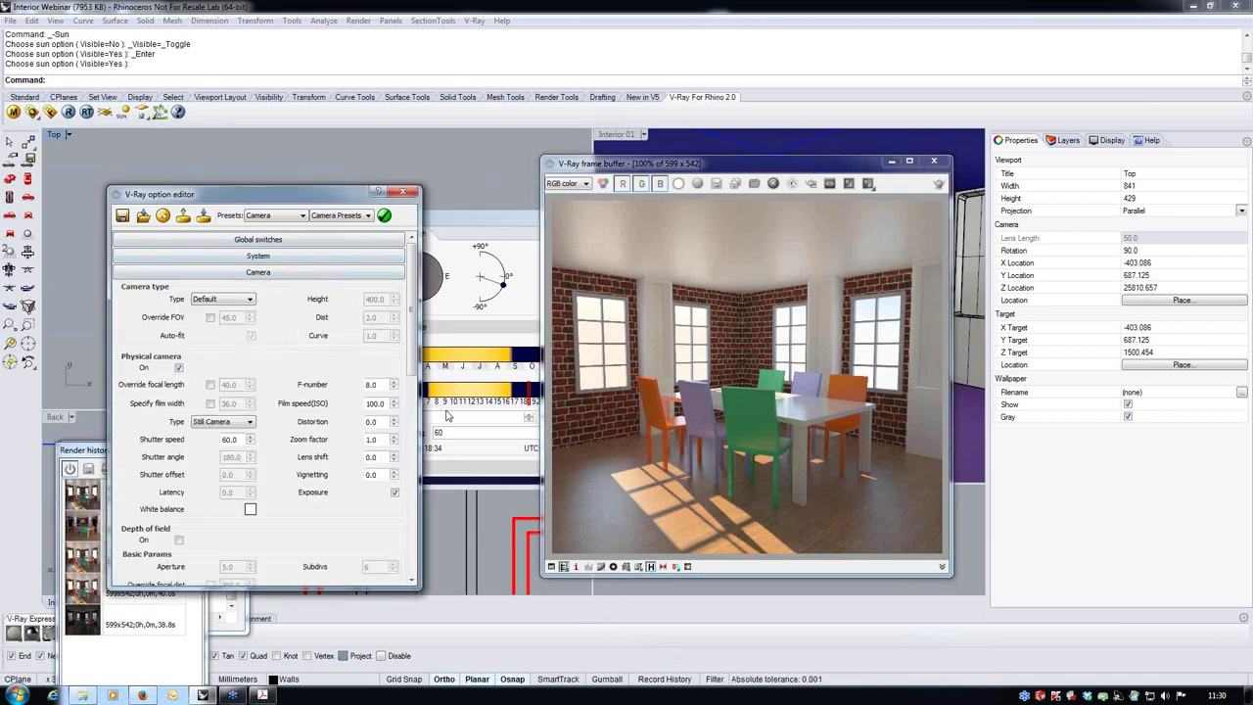
left_click(374, 403)
type("400")
key("Return")
left_click(616, 134)
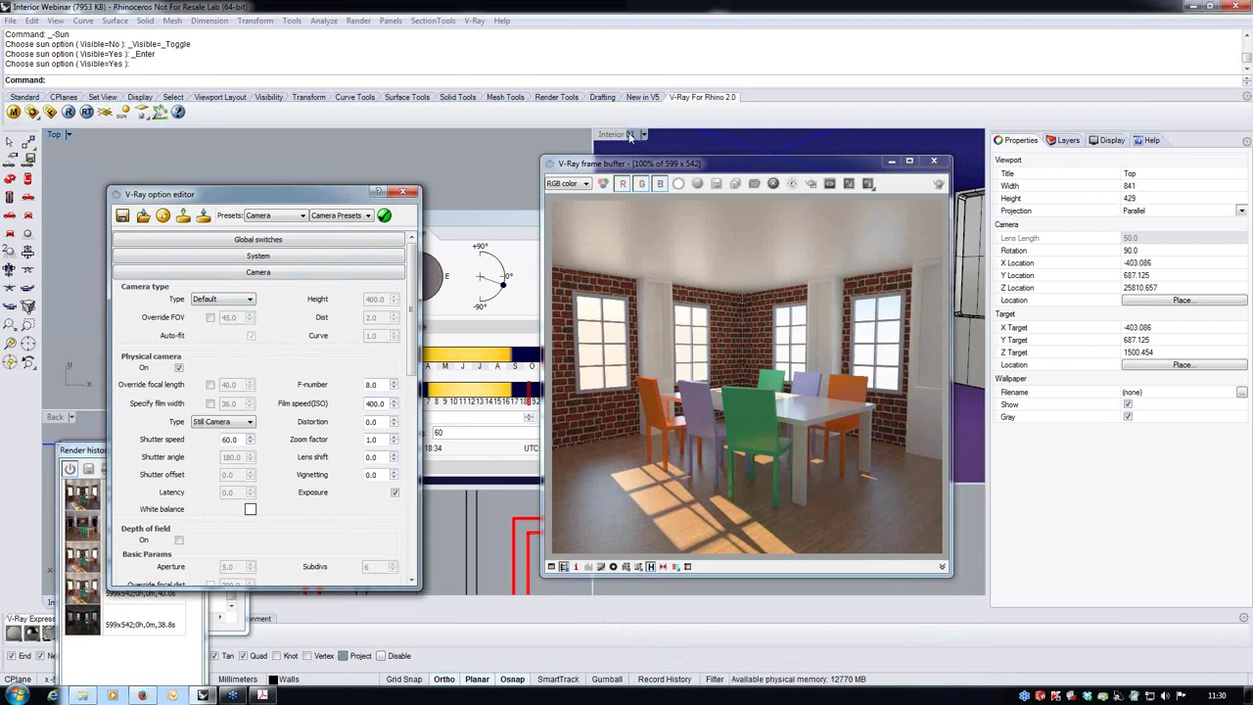
left_click(68, 112)
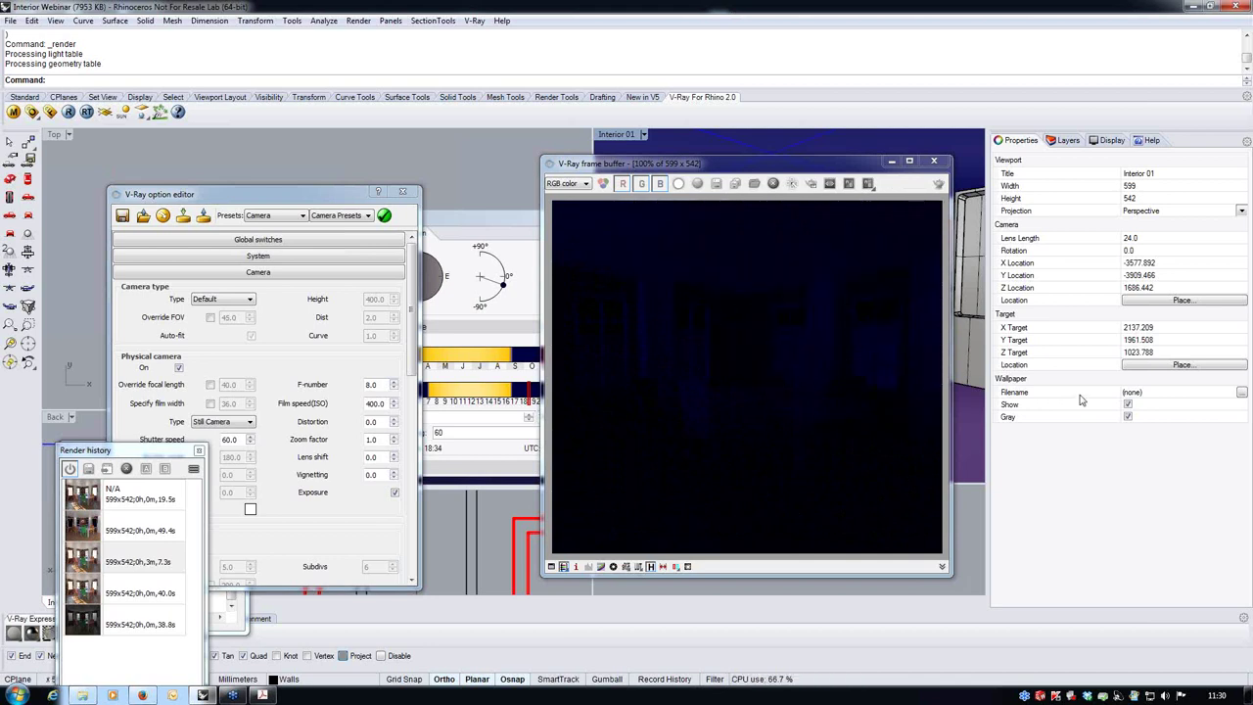
Step: Select the Large Rectangular Light via its layer in the plan view
left_click_drag(302, 200, 381, 520)
left_click_drag(449, 221, 320, 482)
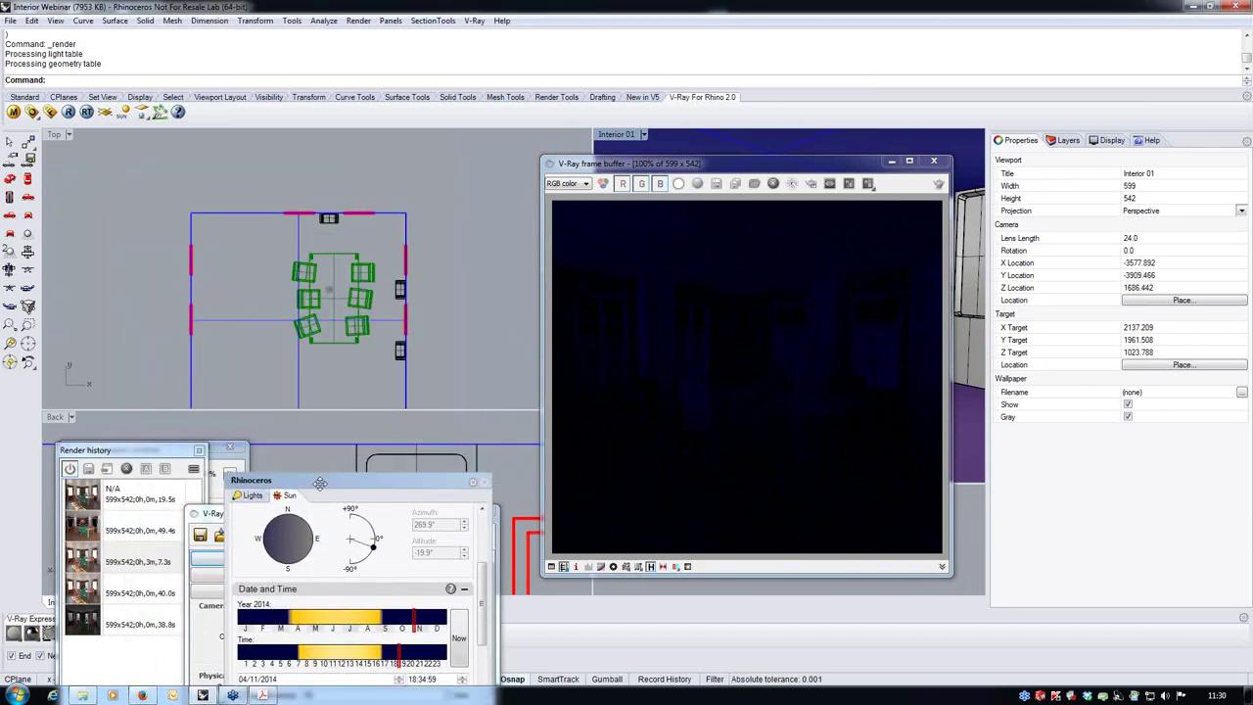
right_click_drag(448, 325, 459, 240)
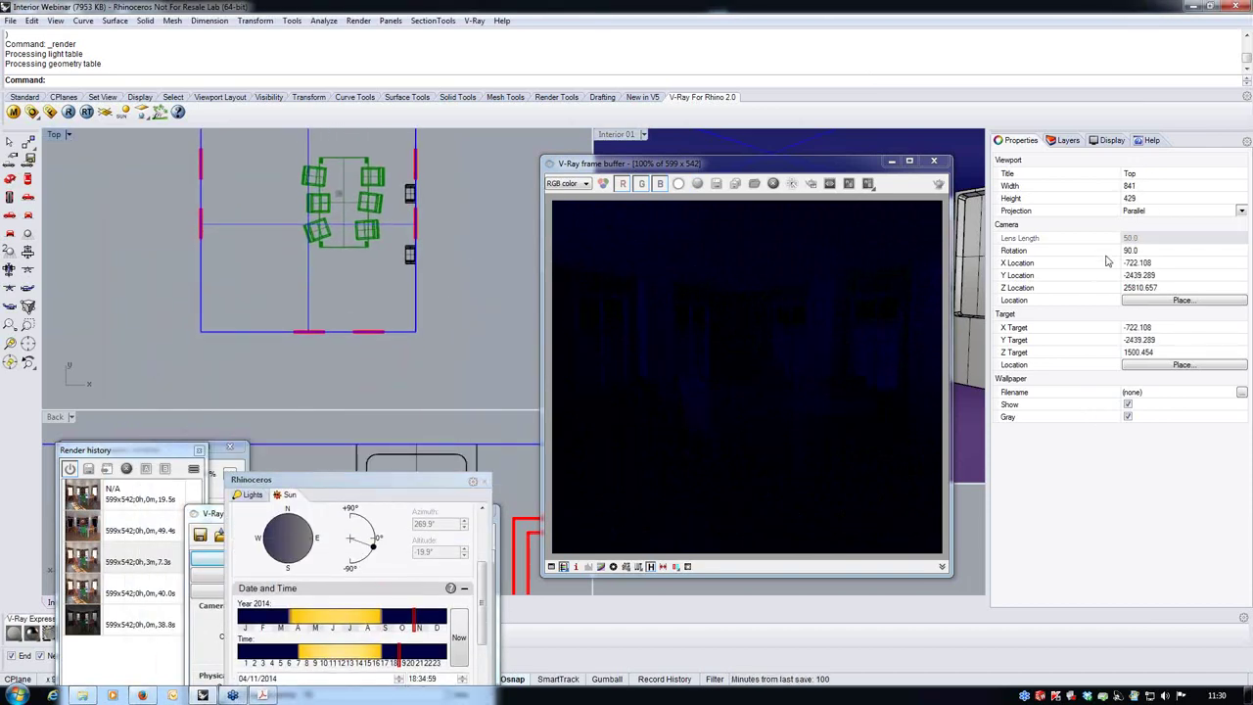
left_click(1066, 140)
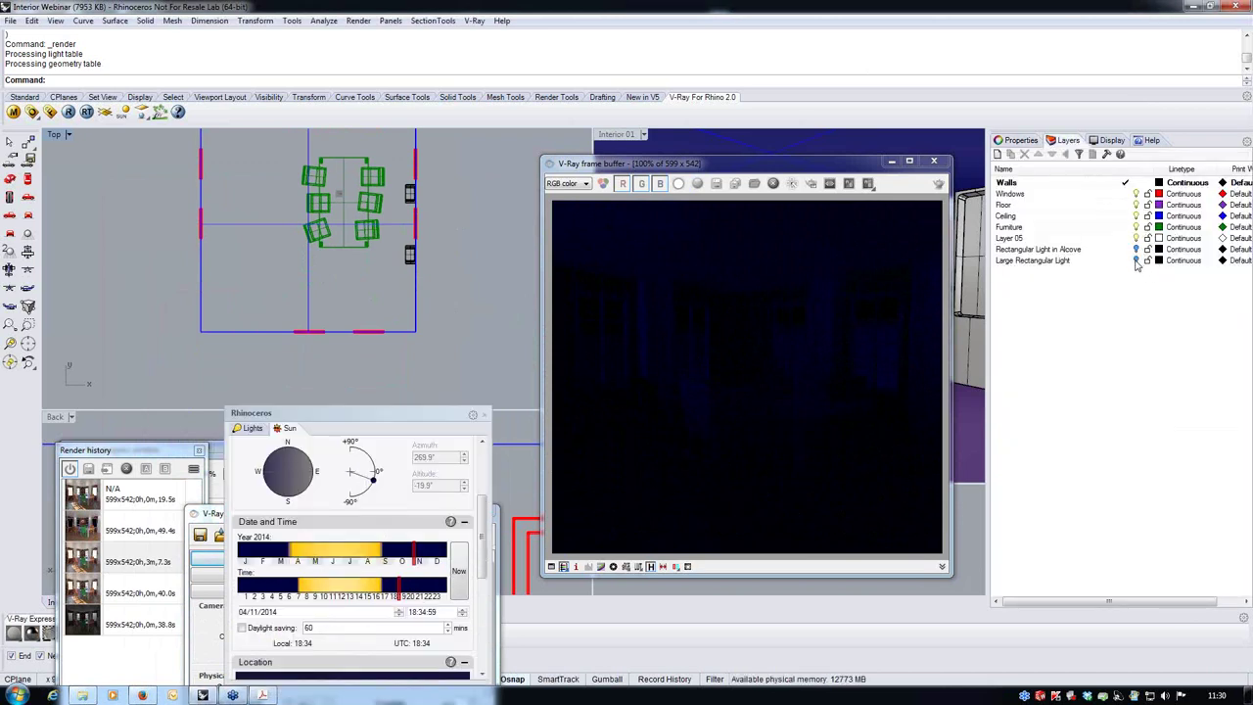
left_click(1144, 261)
left_click(305, 320)
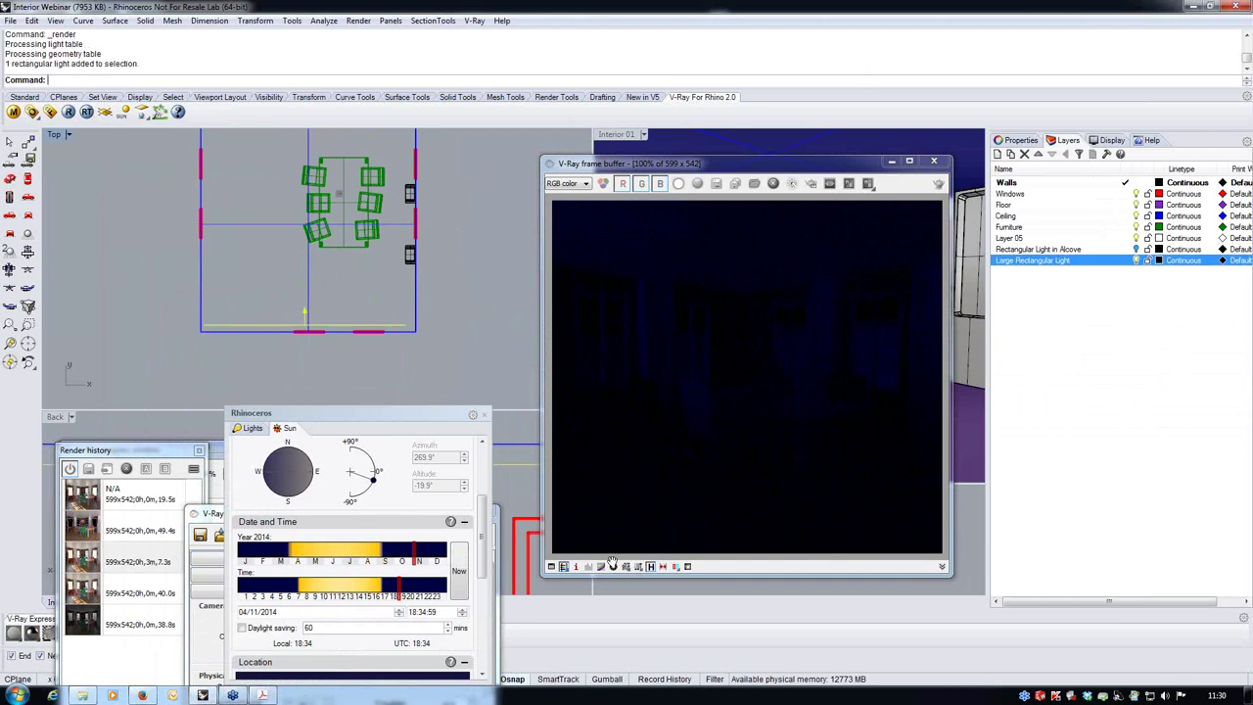
left_click_drag(434, 413, 331, 540)
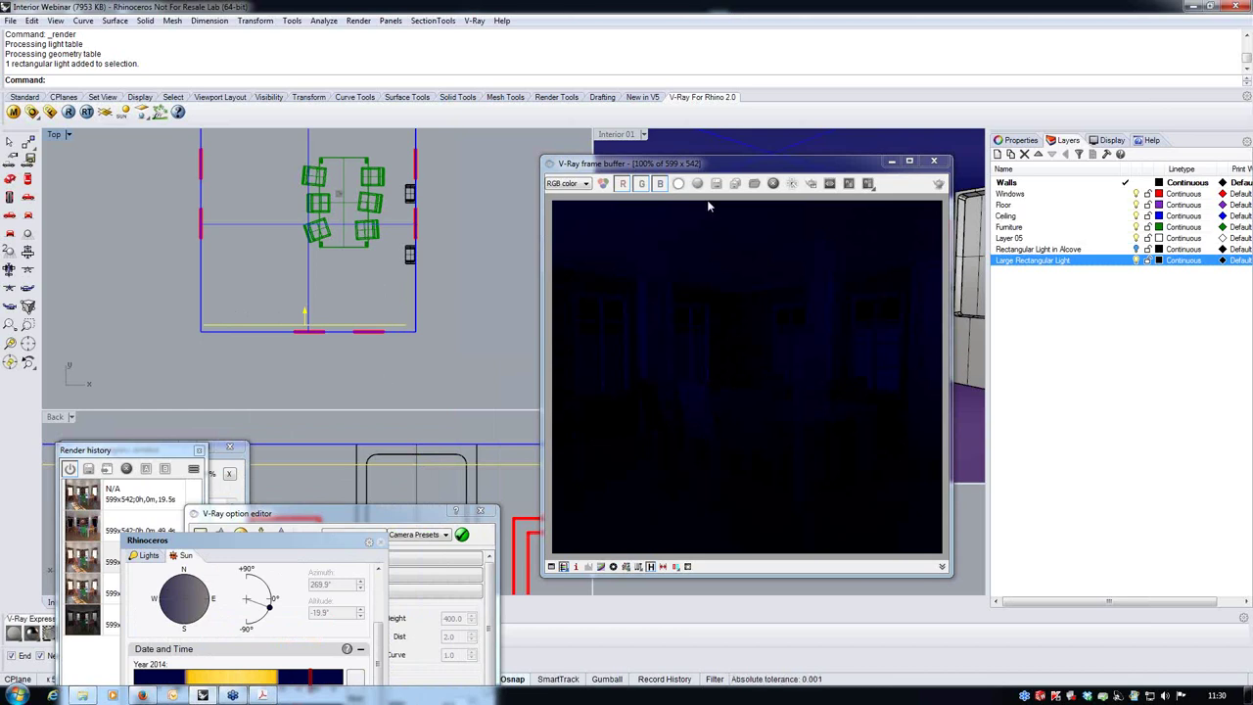
Step: Show the rectangular light's V-Ray properties and render Interior 01 with it
left_click(1018, 140)
left_click(1040, 157)
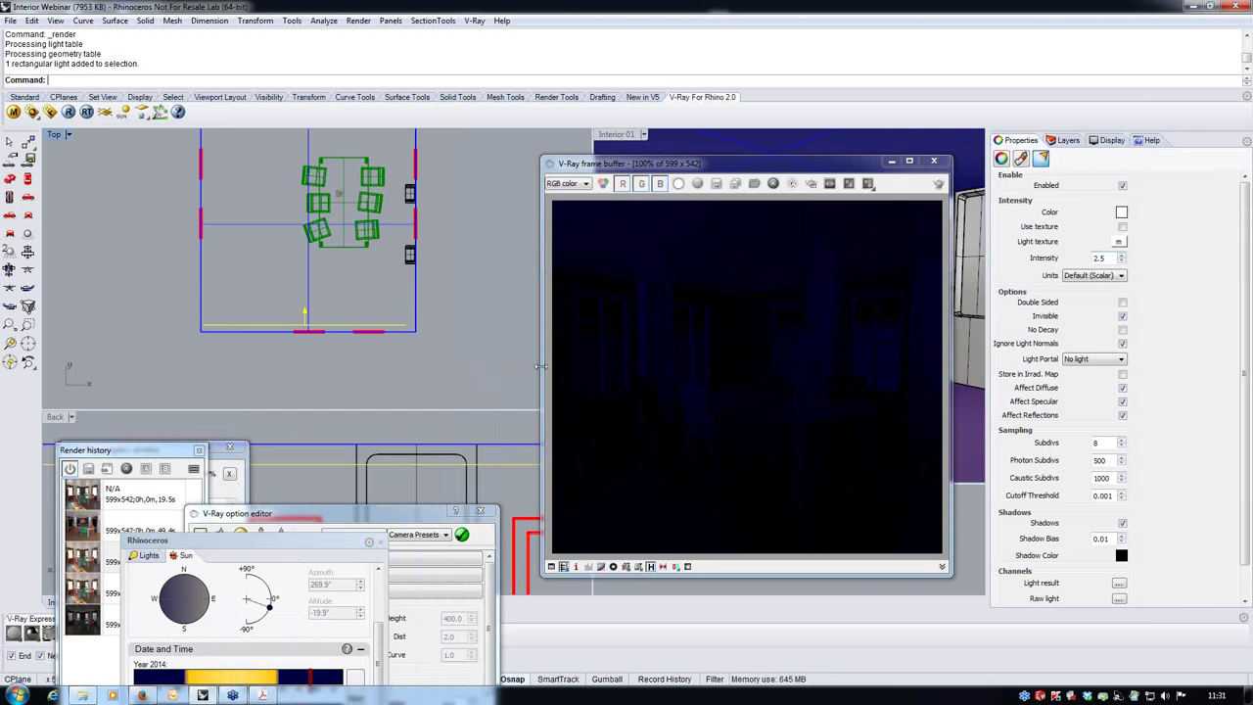
left_click(626, 137)
left_click(86, 112)
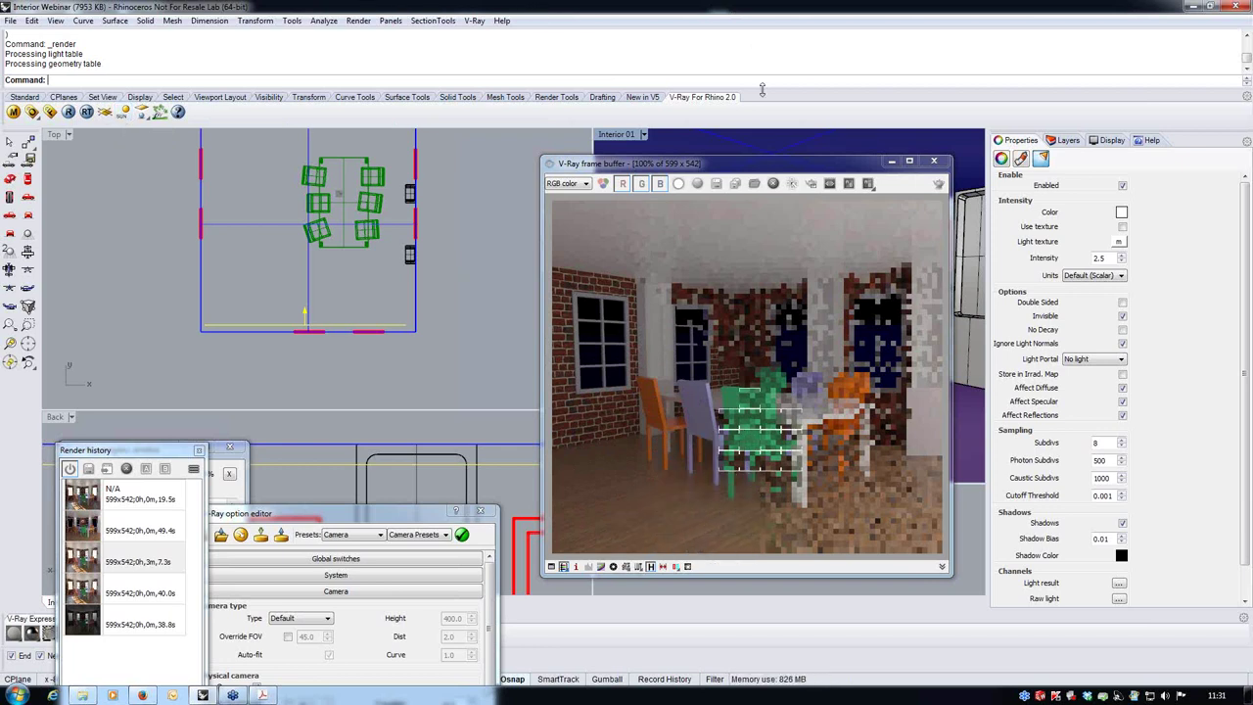
Step: Deselect the alcove light, then enable Region render and frame the back walls and table
left_click_drag(761, 162, 668, 271)
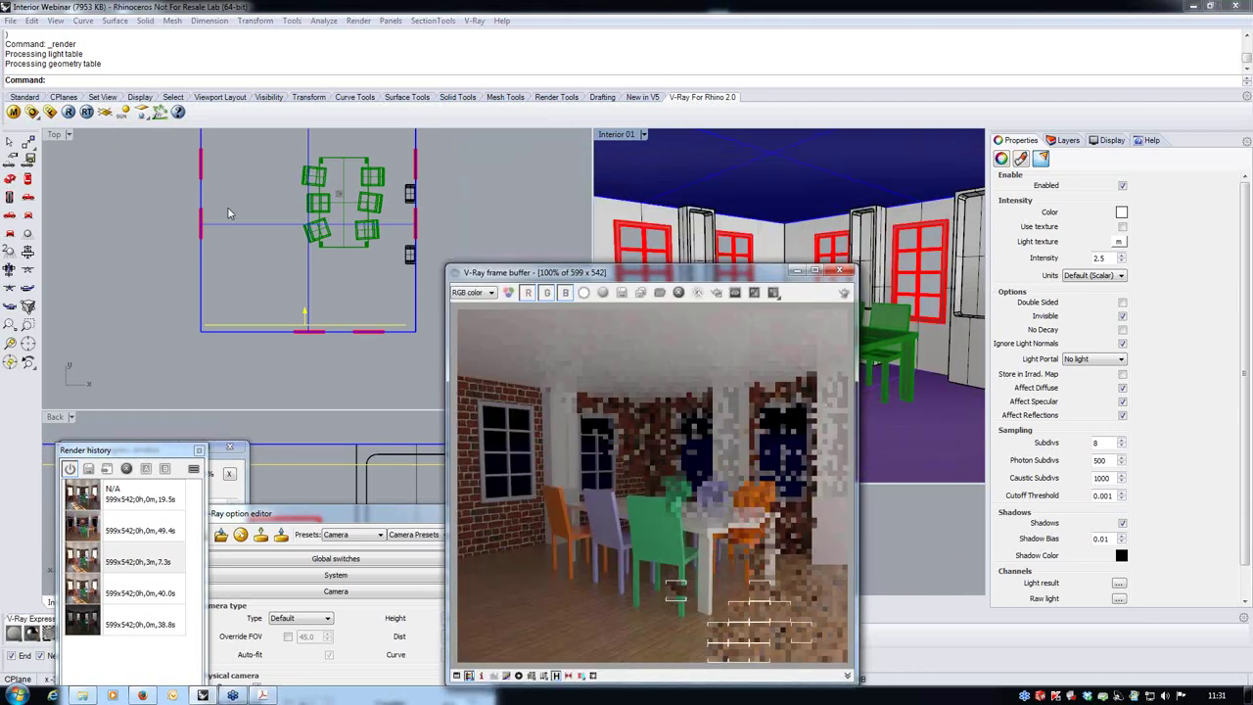
right_click_drag(268, 243, 227, 302)
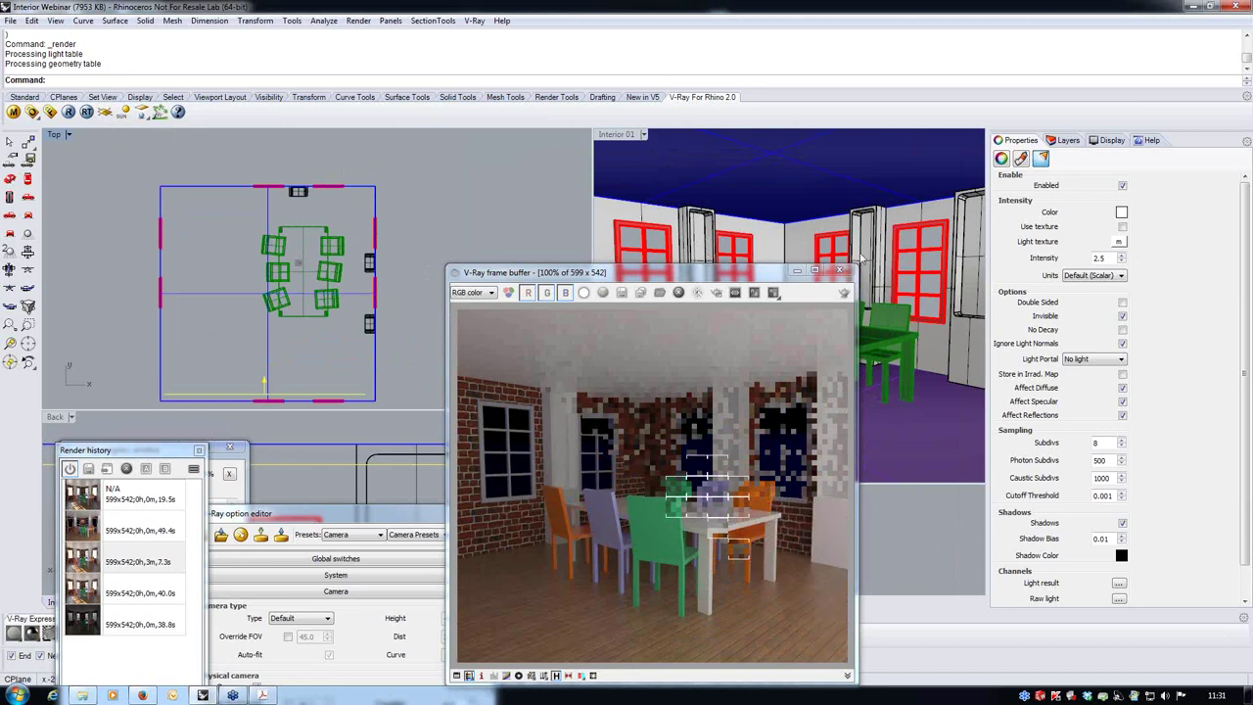
left_click(1065, 140)
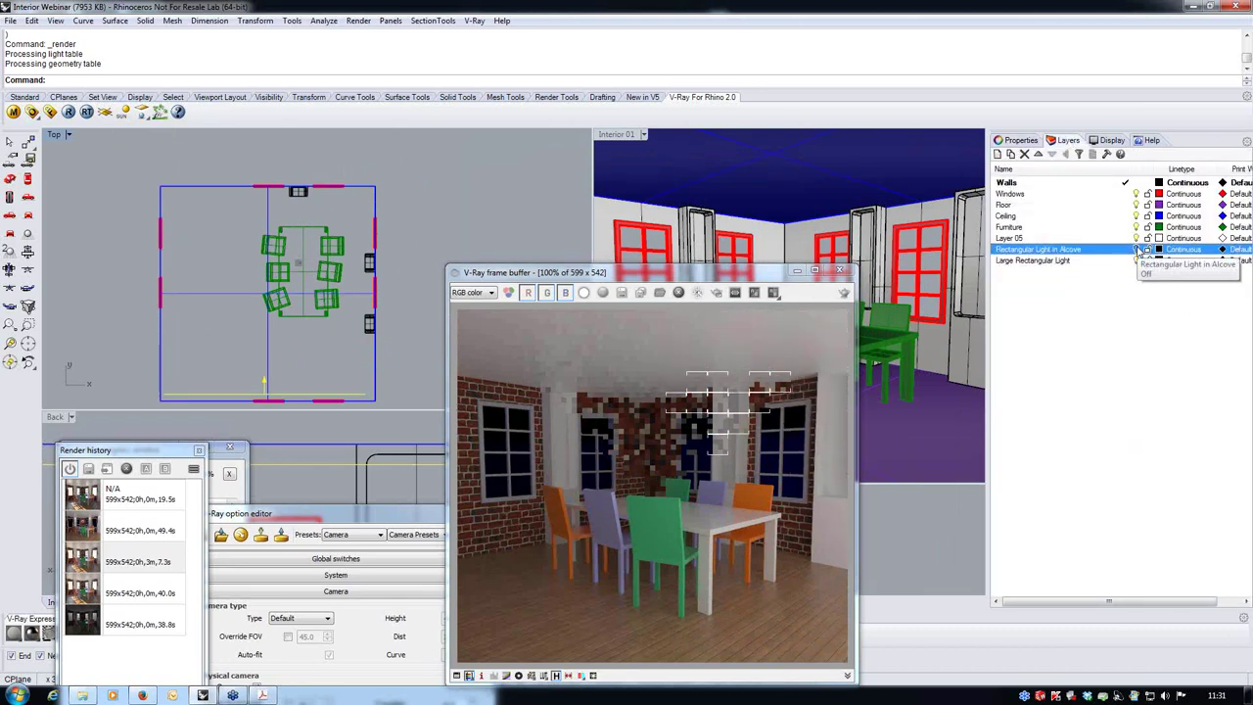
left_click(452, 162)
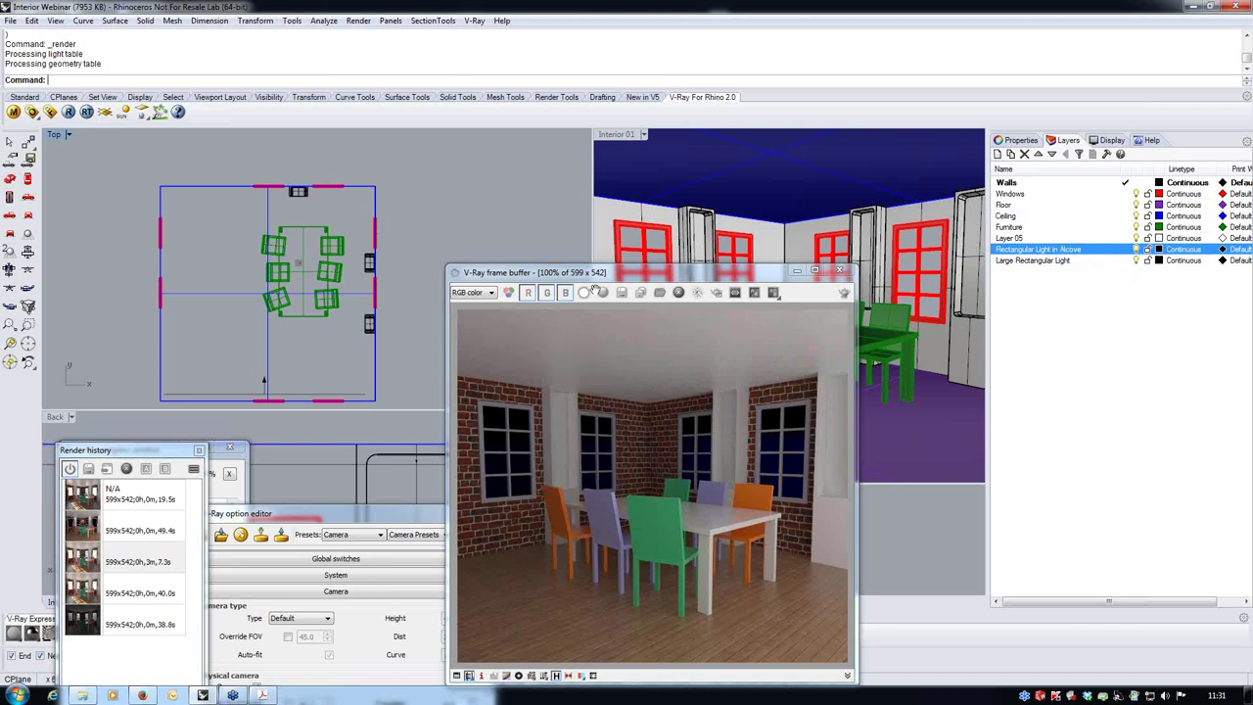
left_click(716, 292)
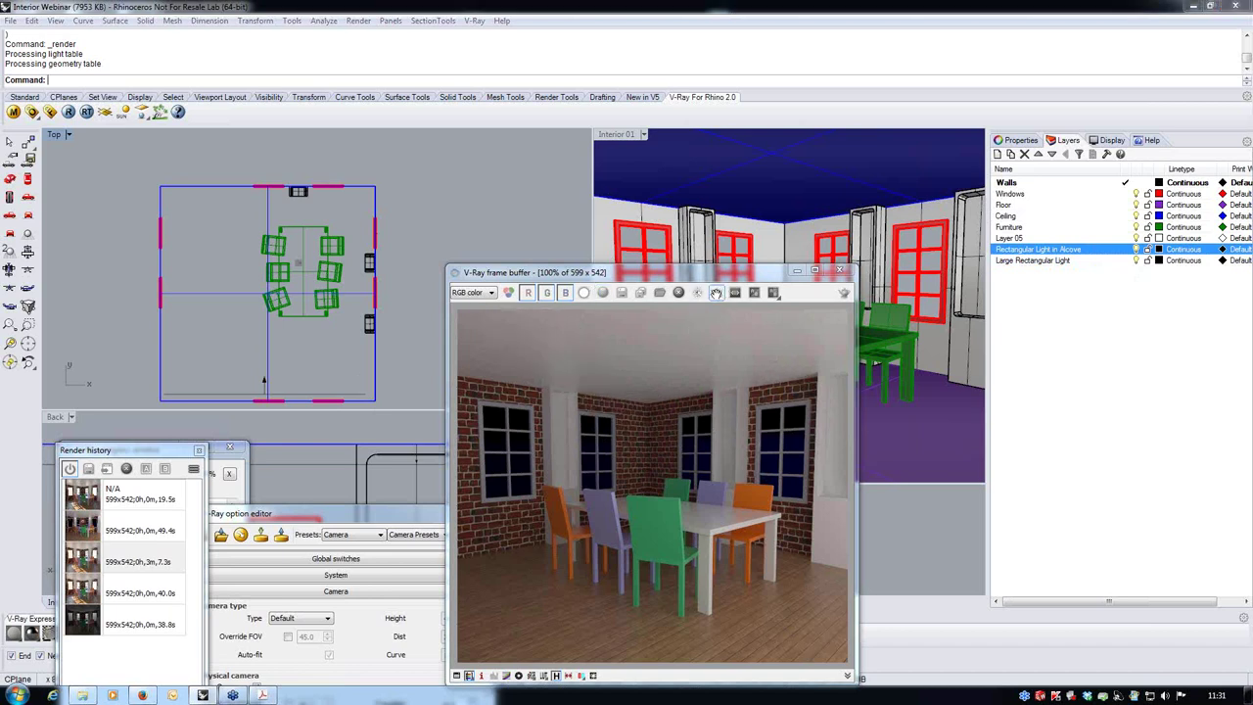
left_click_drag(511, 310, 851, 556)
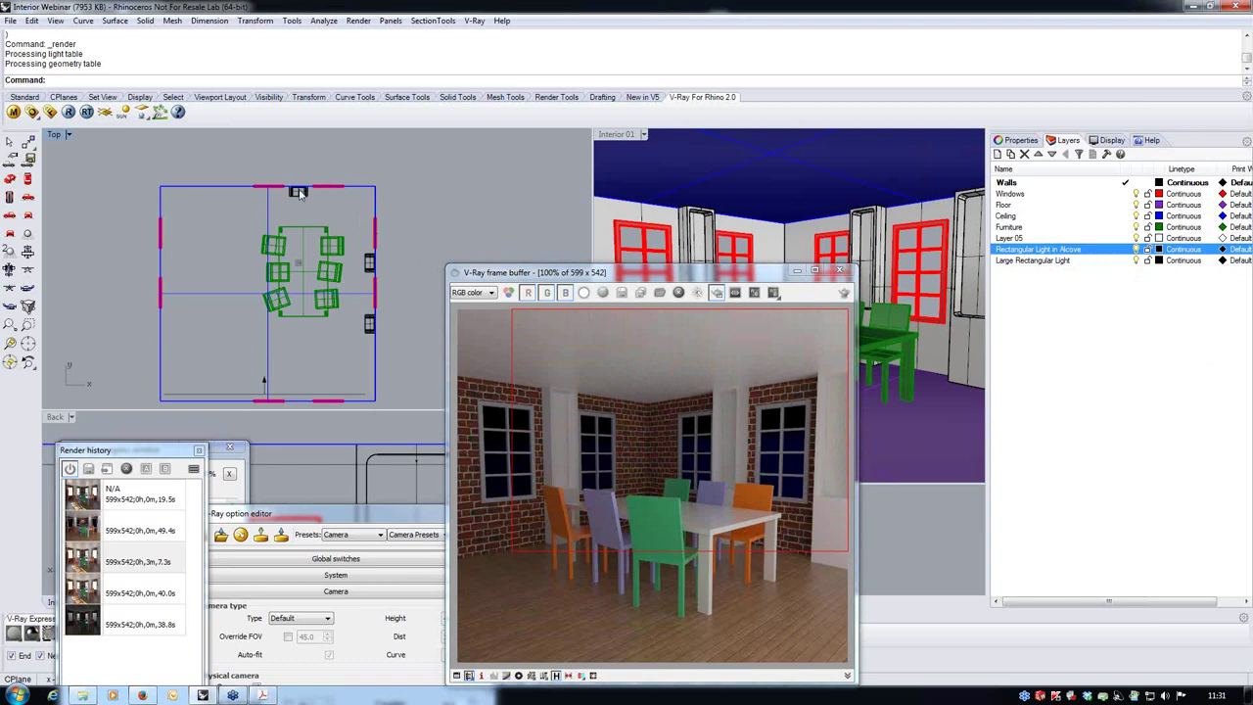
Step: Window-select the alcove light in Top, check it in maximized Back view, then activate Interior 01
scroll(299, 193, "up", 8)
left_click_drag(225, 142, 368, 300)
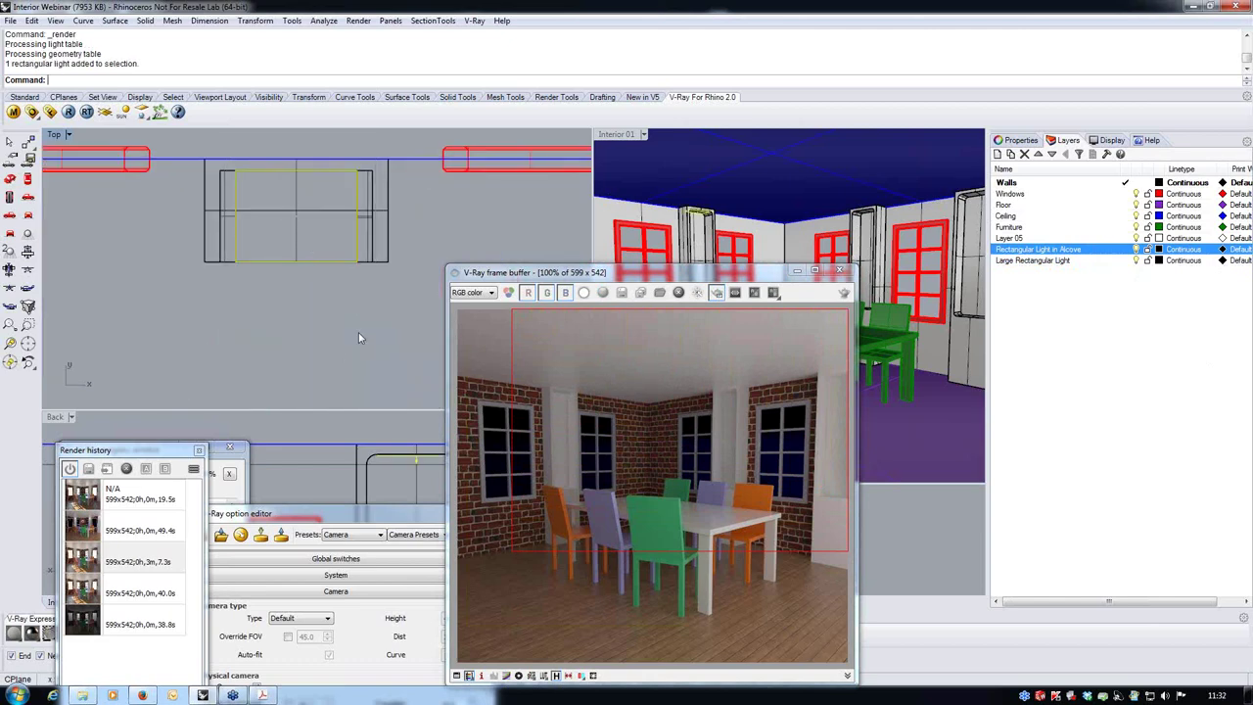
right_click_drag(332, 451, 270, 435)
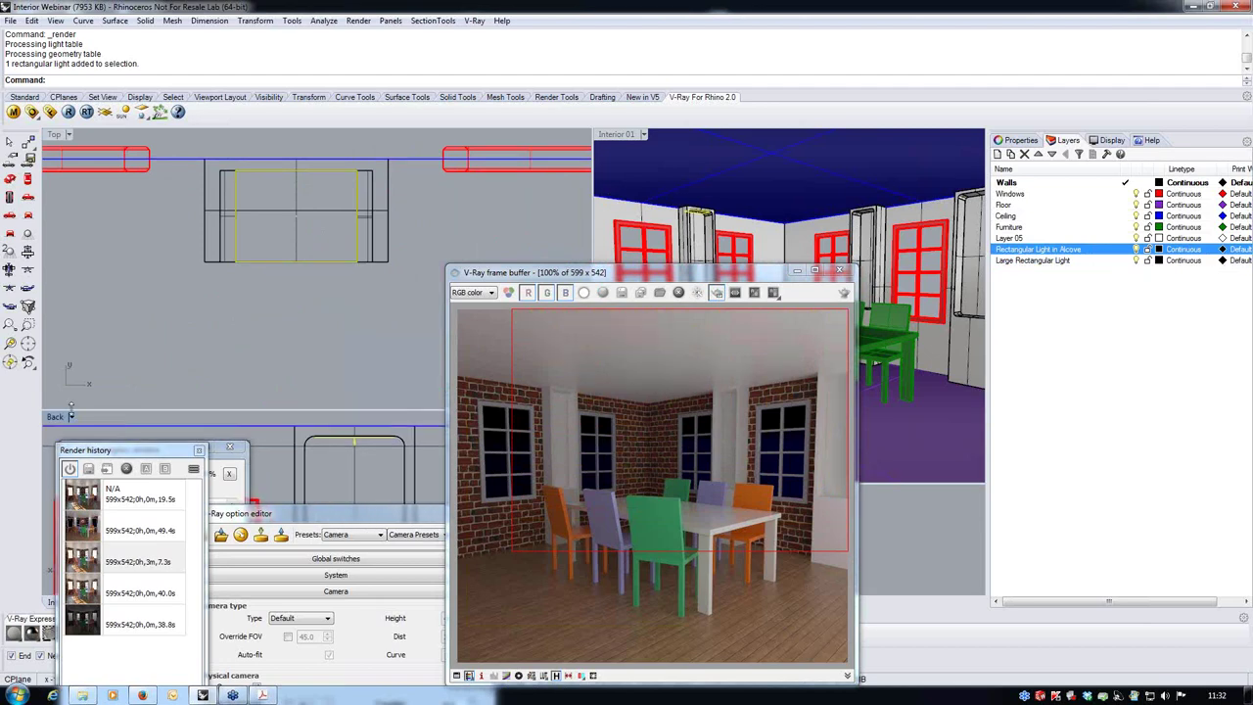
double_click(57, 417)
right_click_drag(330, 261, 232, 240)
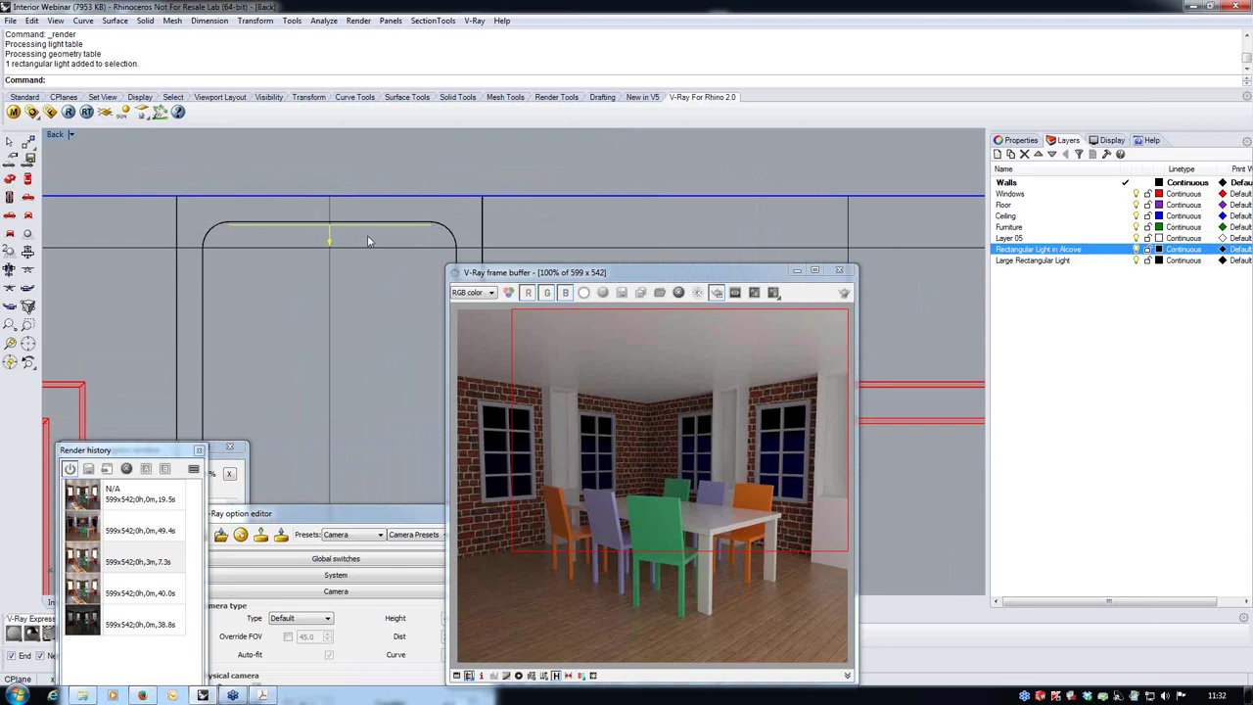
double_click(59, 135)
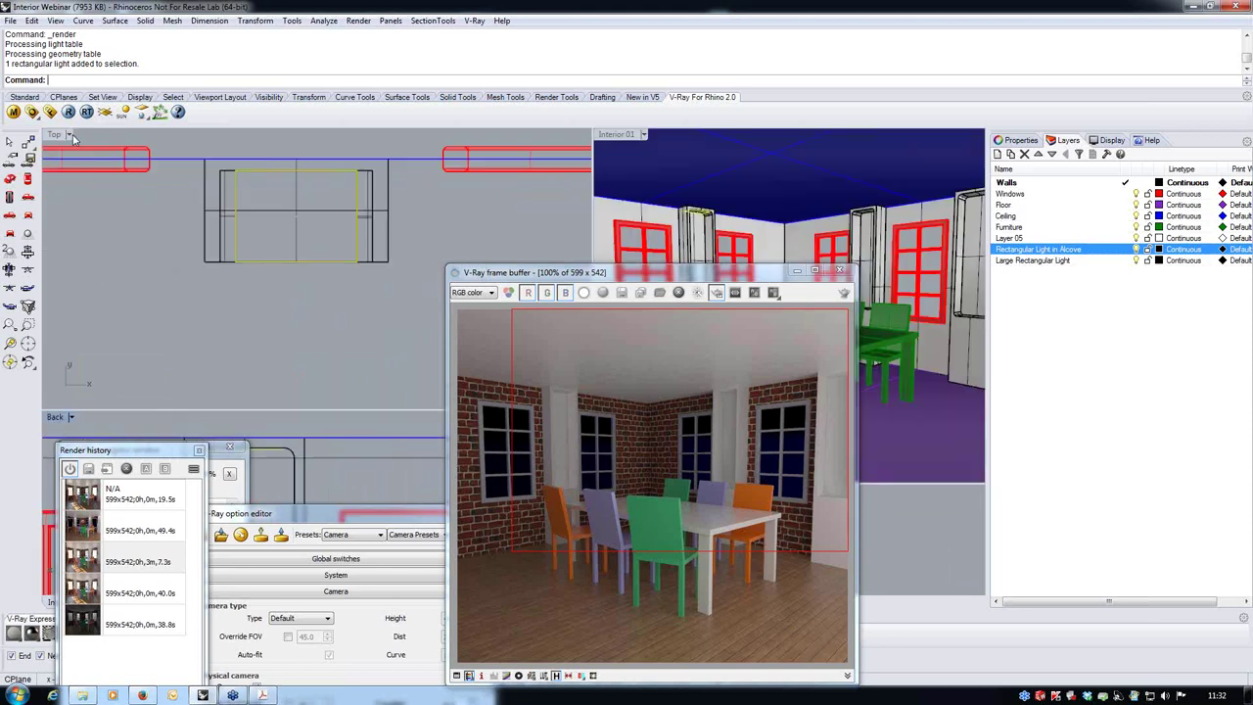
left_click(616, 136)
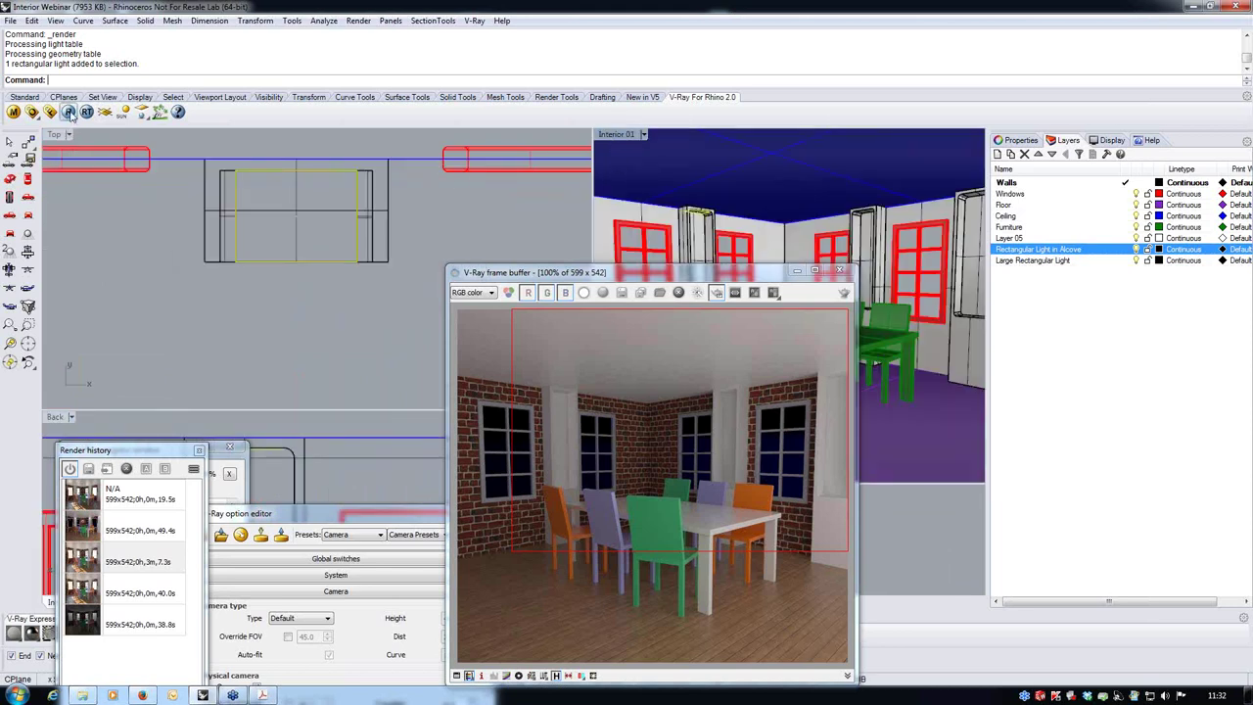
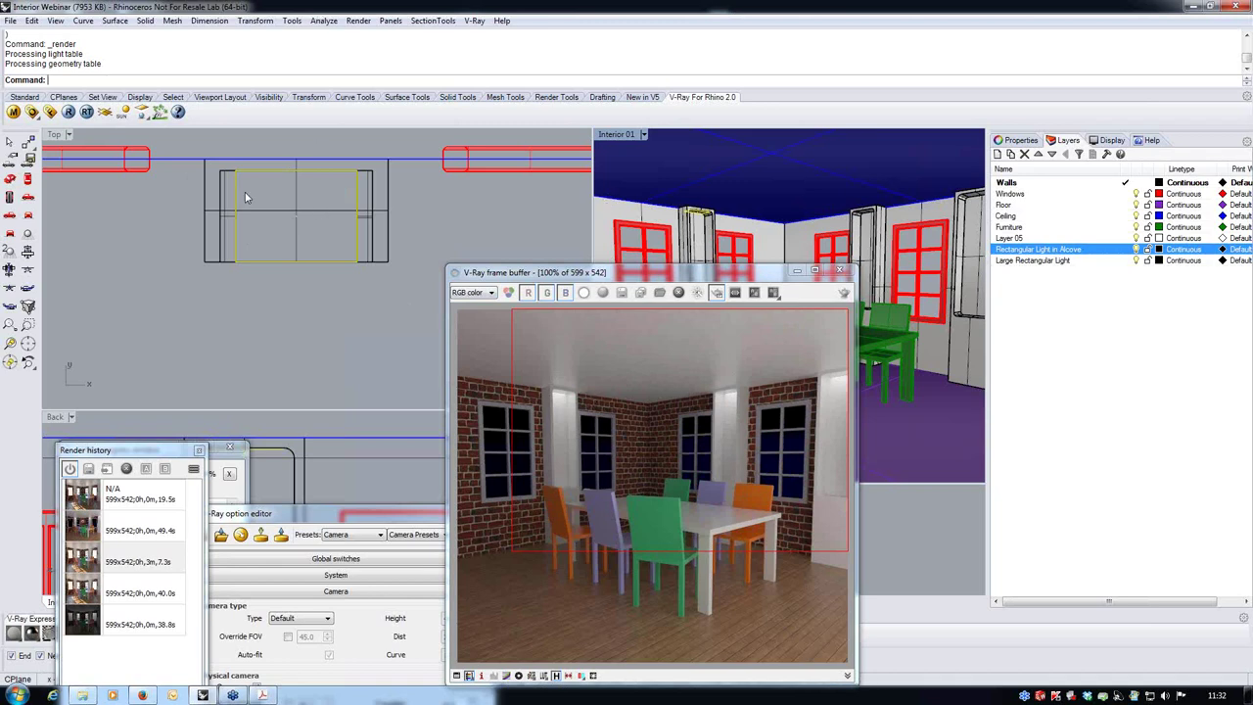
Step: Tint the alcove light pale lavender (R 223, G 223, B 255) and mark a render region
left_click(1033, 142)
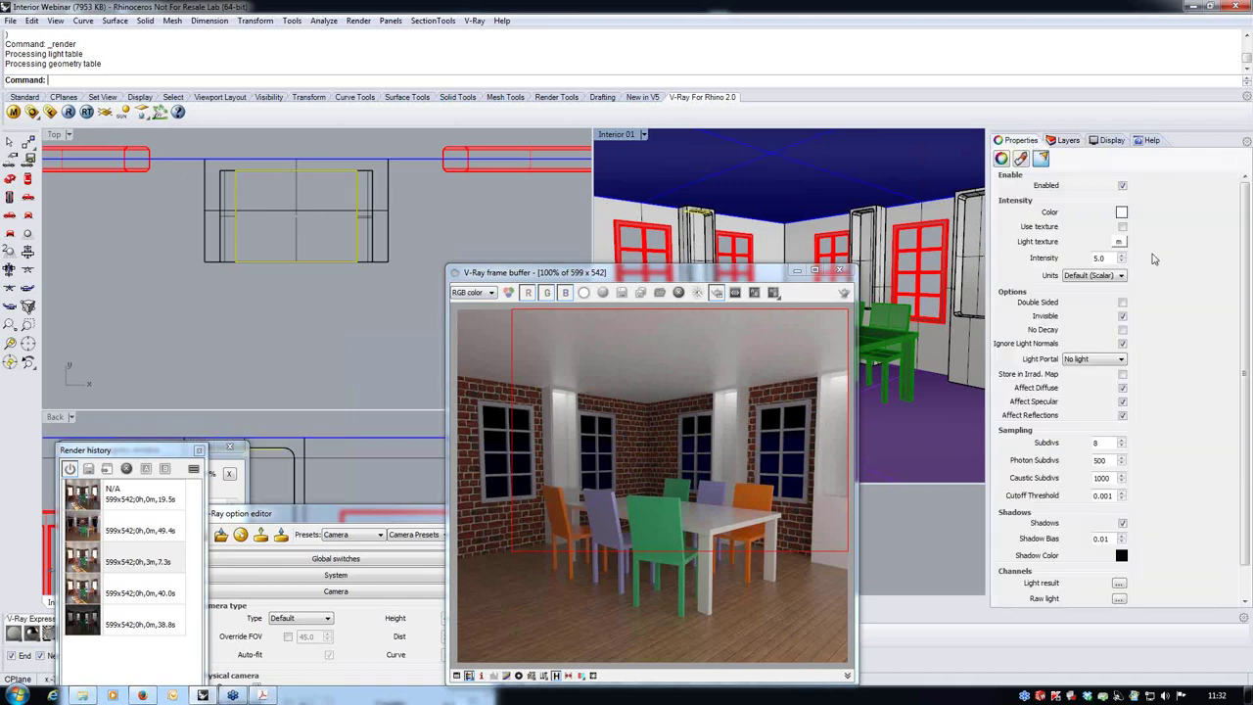
left_click(1121, 213)
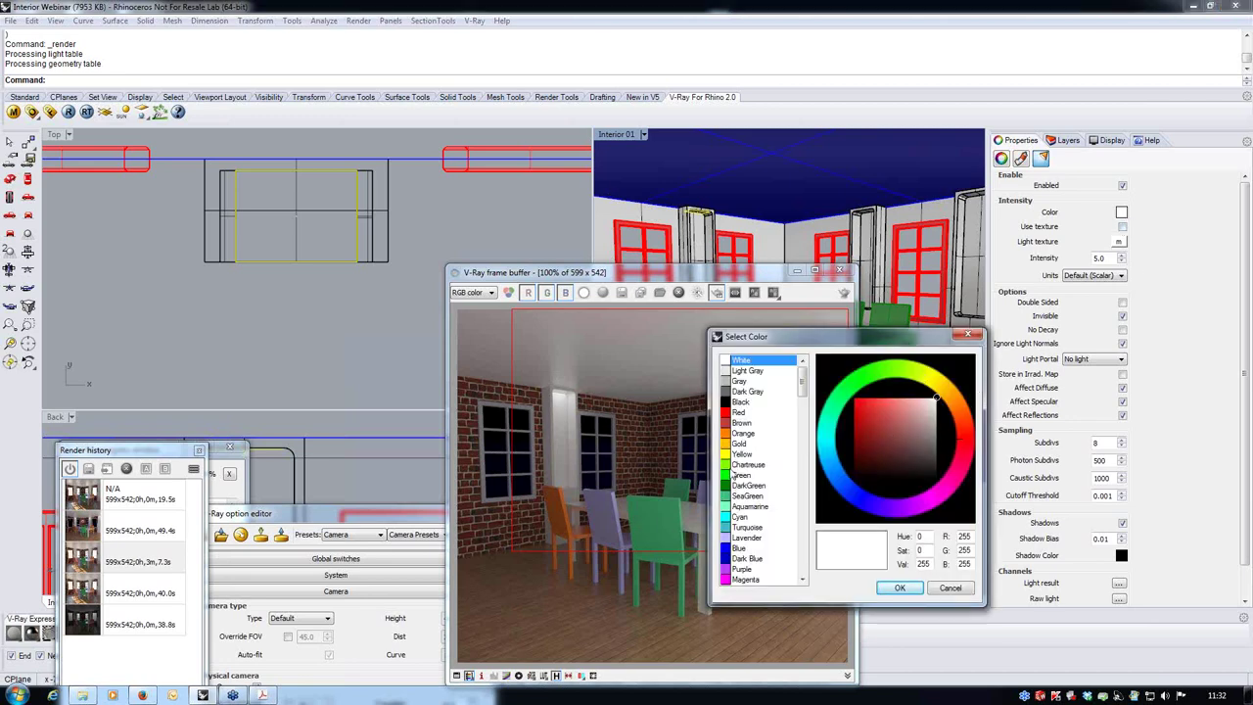
left_click(736, 455)
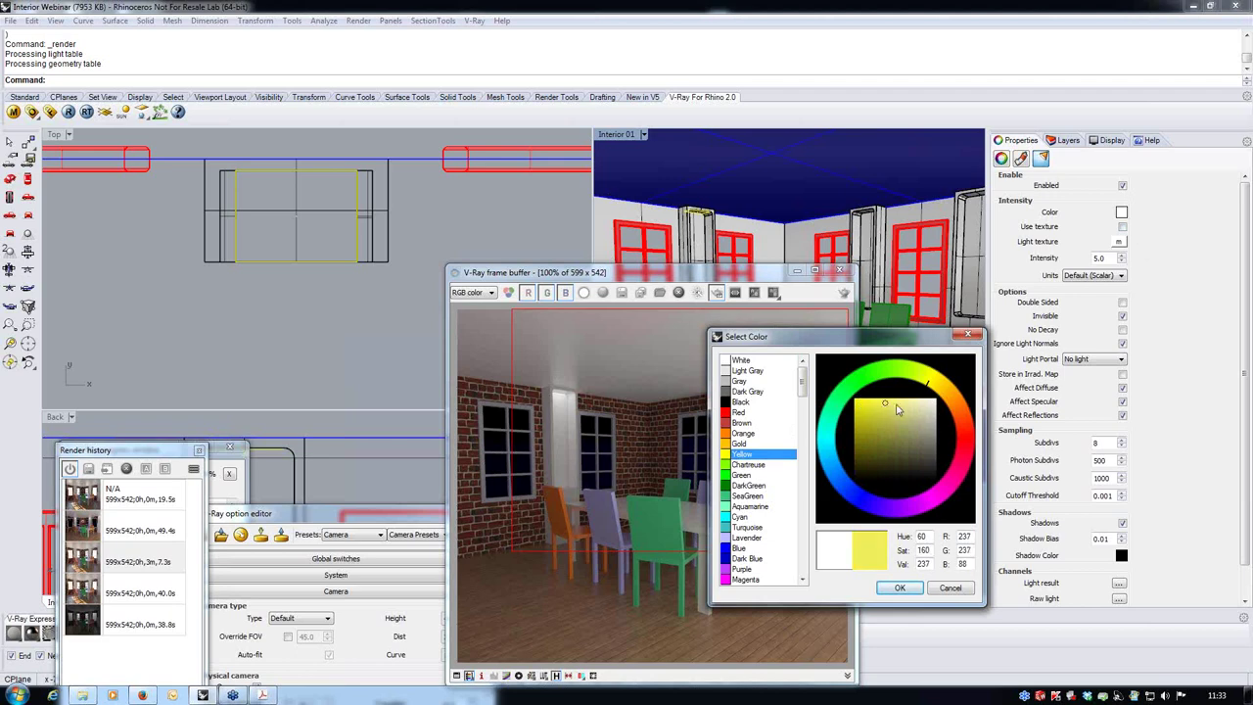
left_click(926, 401)
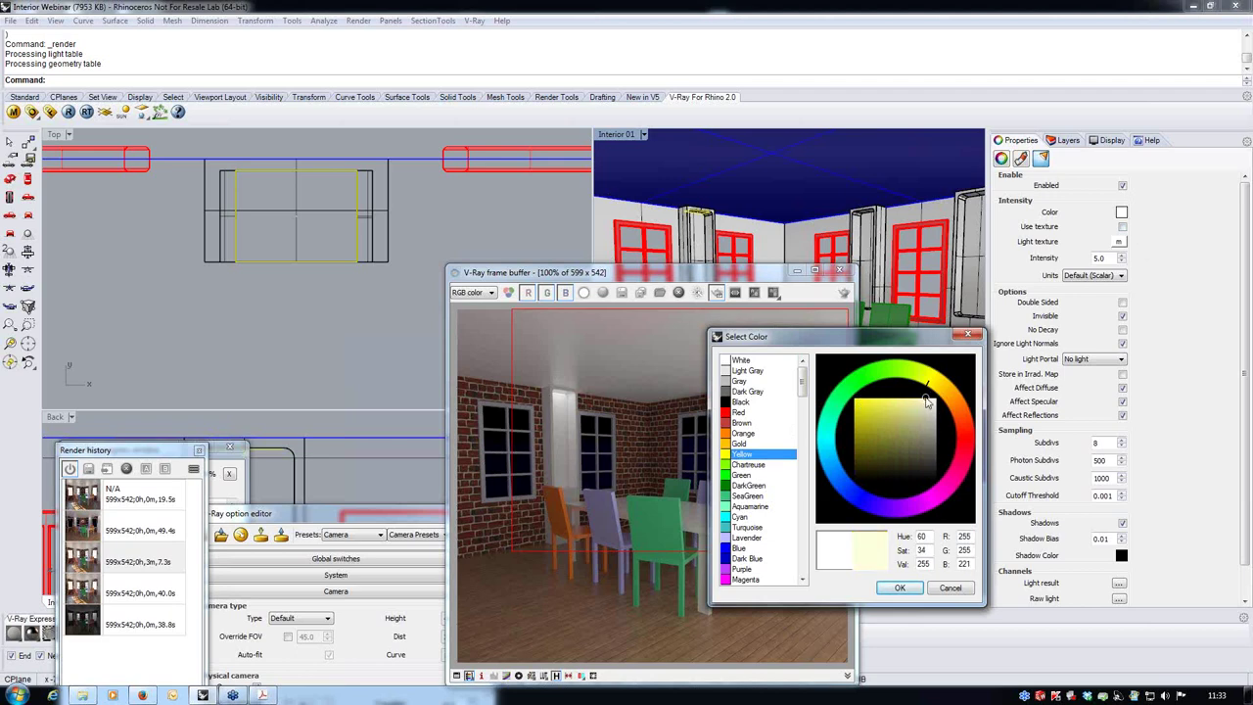
left_click(735, 549)
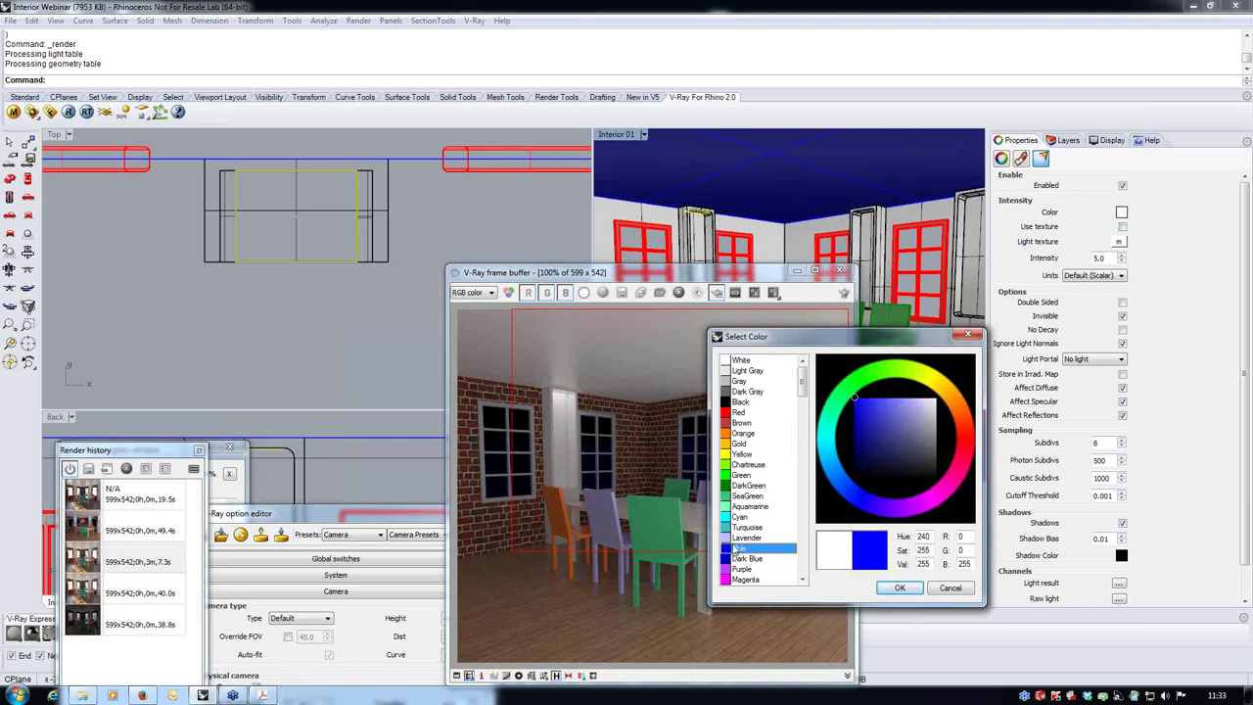
left_click_drag(856, 401, 926, 398)
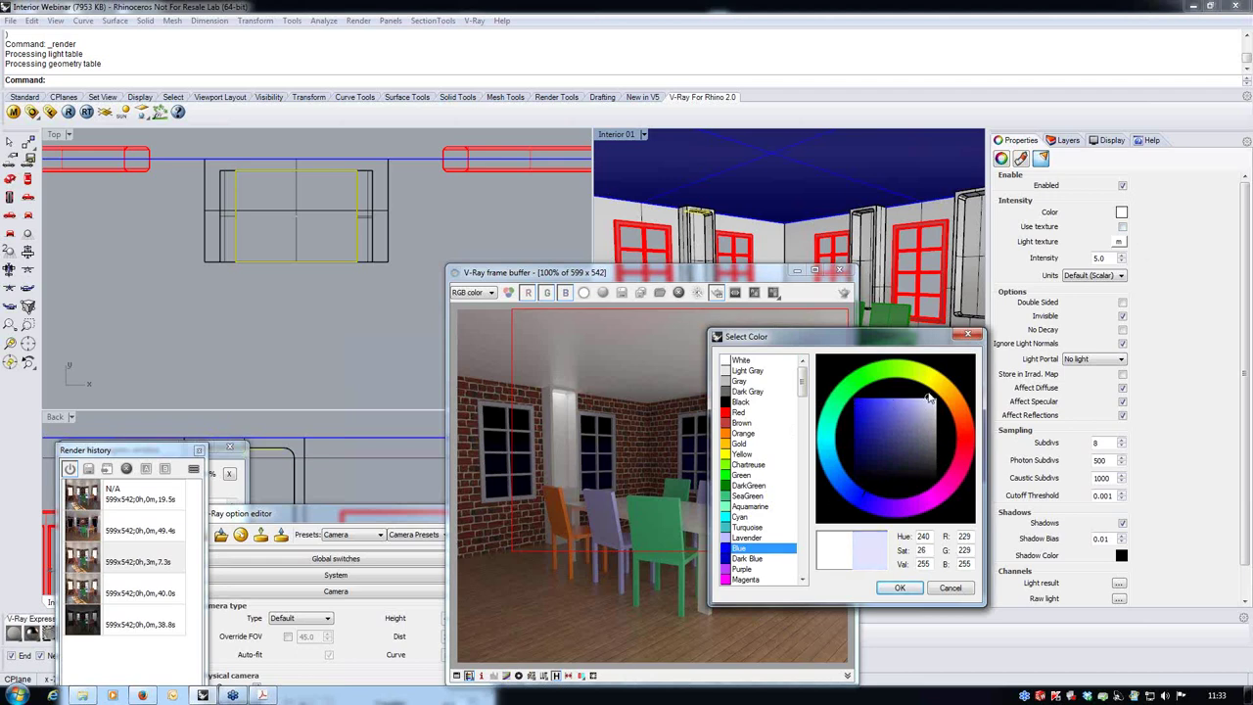
left_click(899, 587)
left_click_drag(703, 275, 823, 223)
left_click_drag(614, 263, 776, 499)
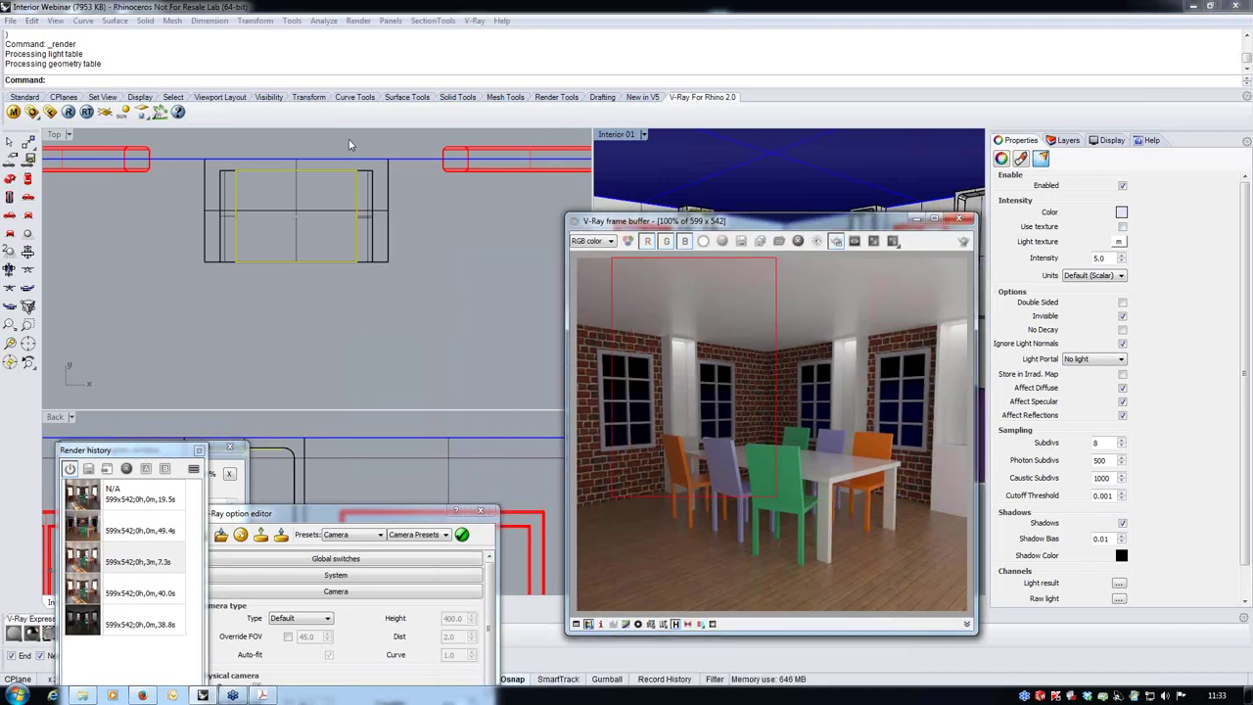
Step: Deepen the alcove light's lavender tint, re-render, and draw the render region over the table
left_click(68, 112)
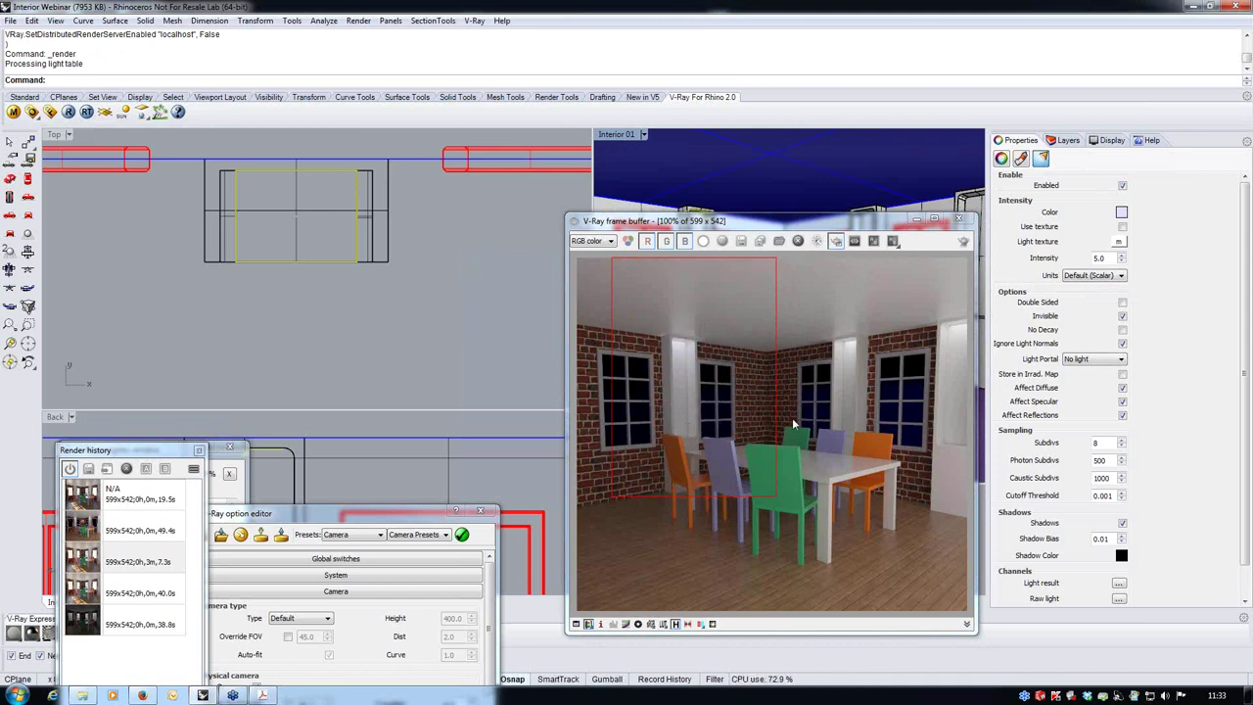
left_click(1121, 211)
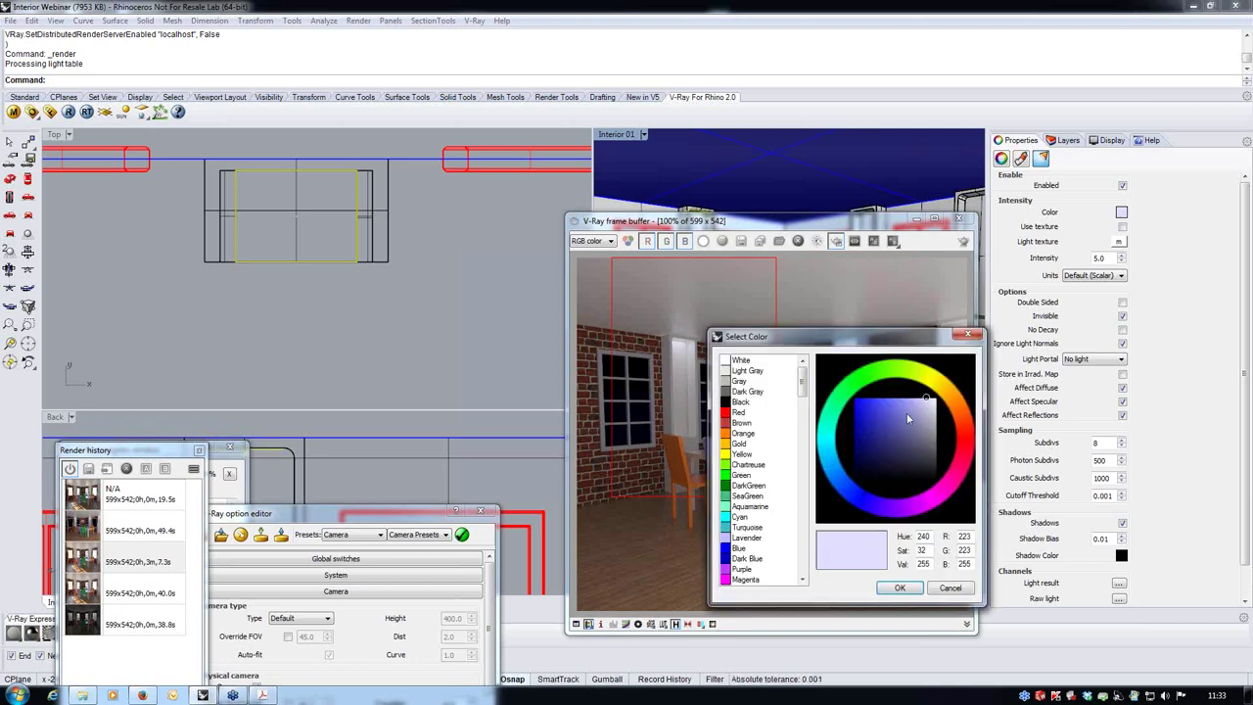
left_click_drag(922, 399, 916, 421)
left_click(899, 588)
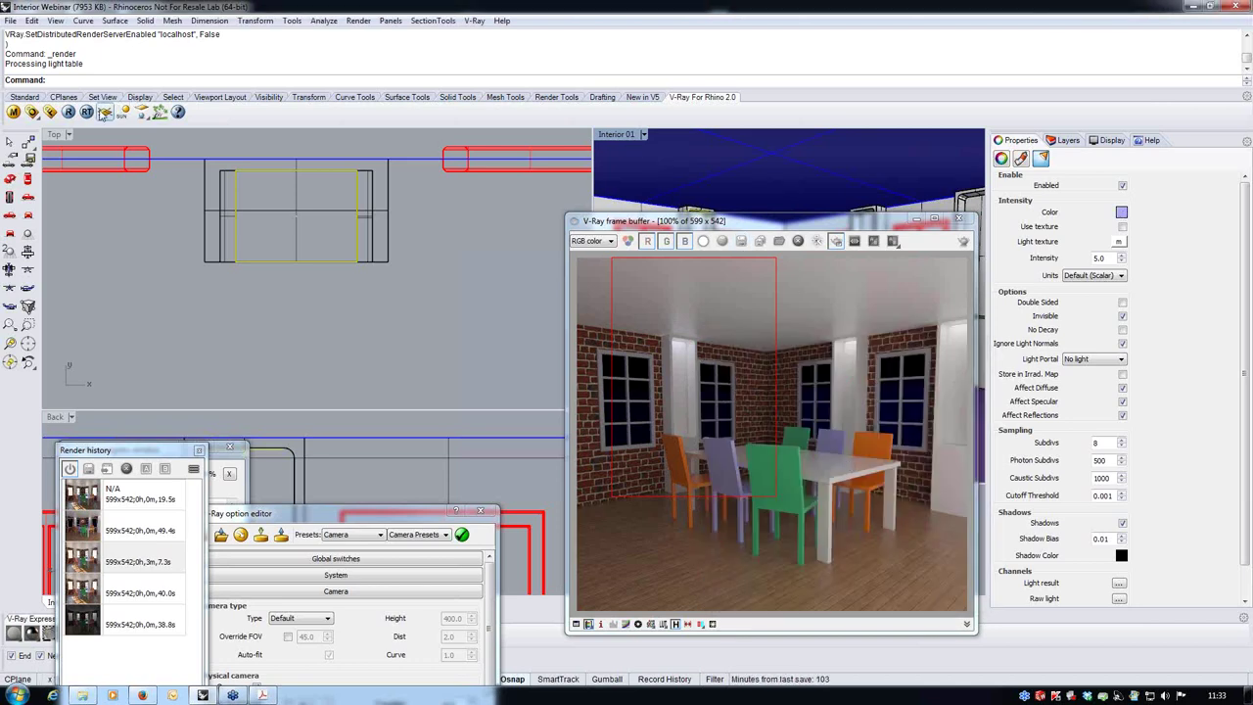
left_click(69, 112)
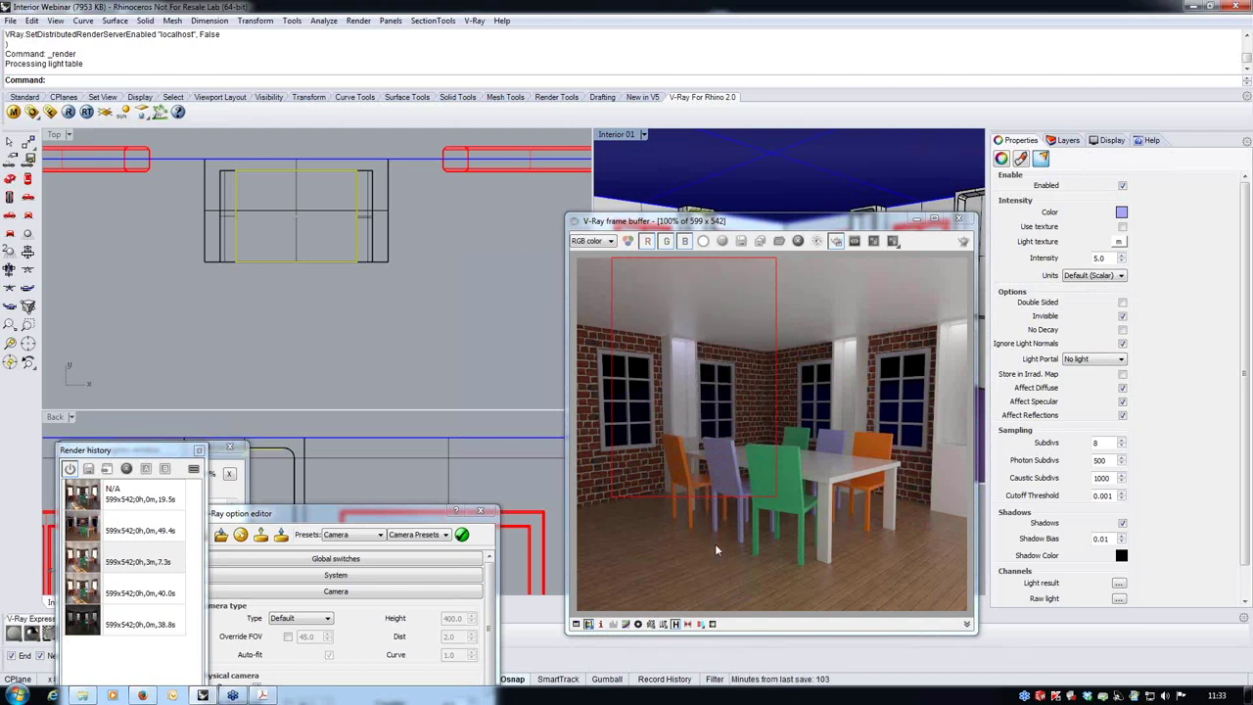
left_click_drag(697, 544, 903, 257)
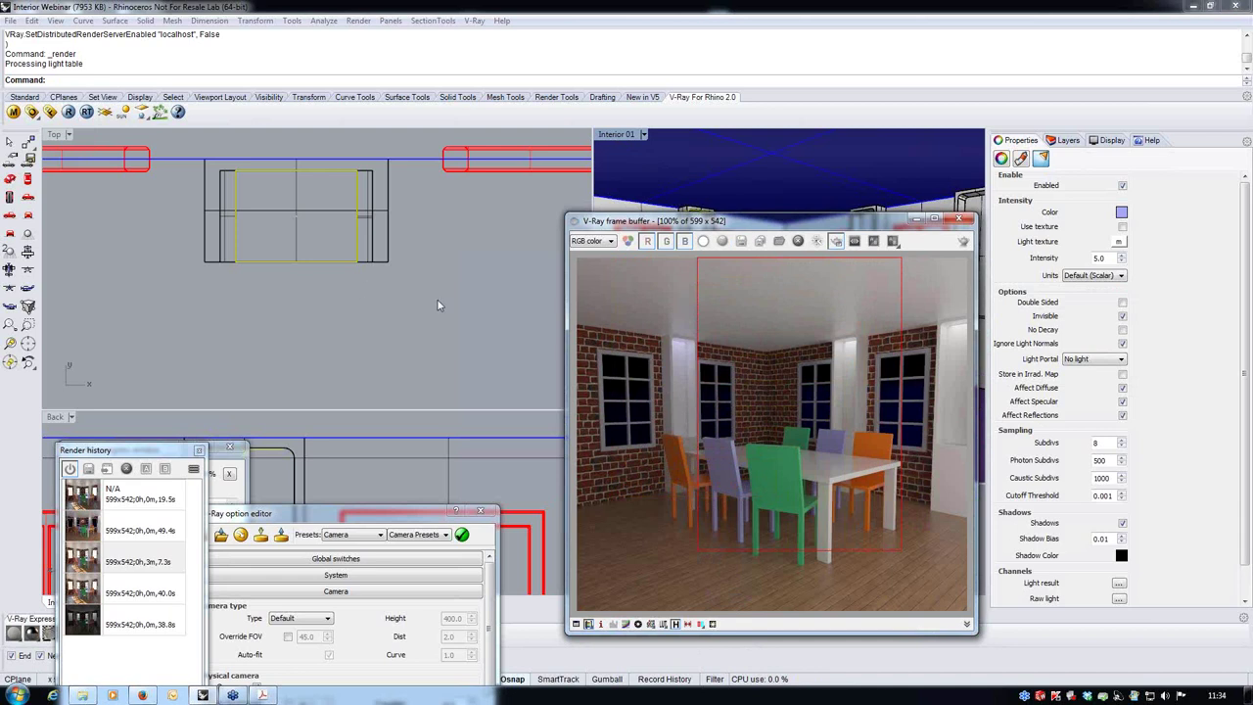
Step: Deselect the light and close the option editor, render history, progress and sun panels
left_click(192, 330)
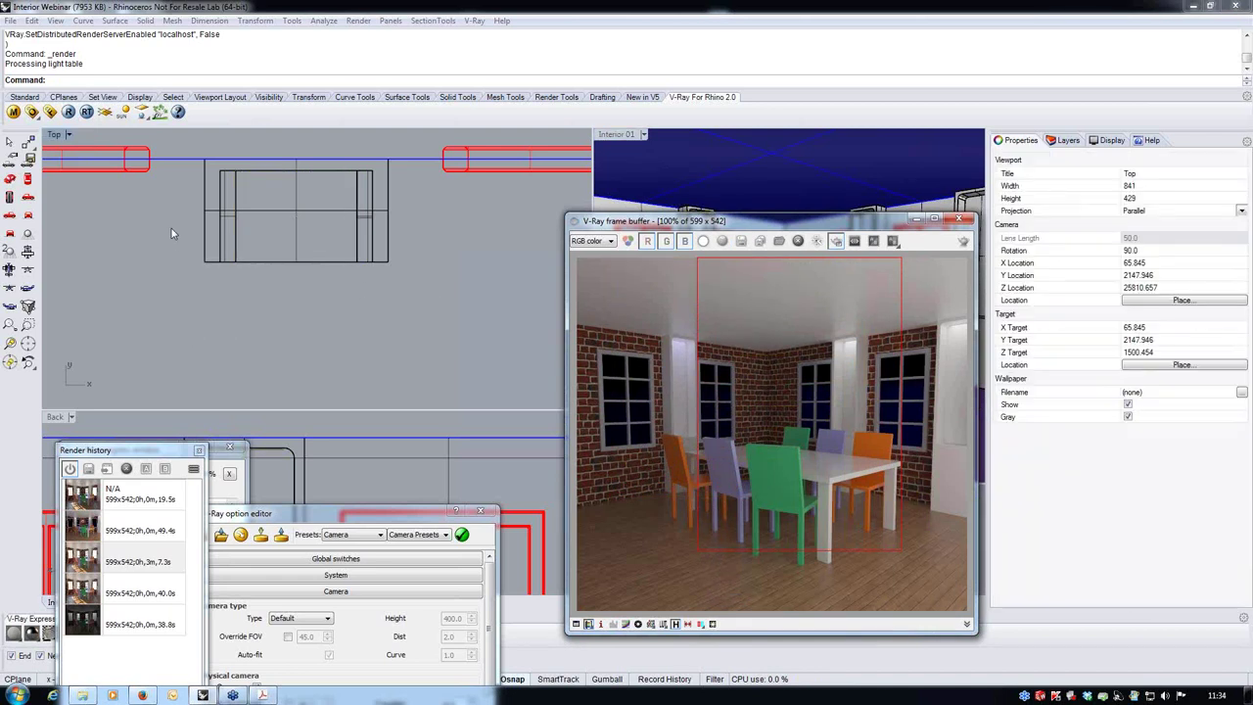
scroll(418, 363, "down", 5)
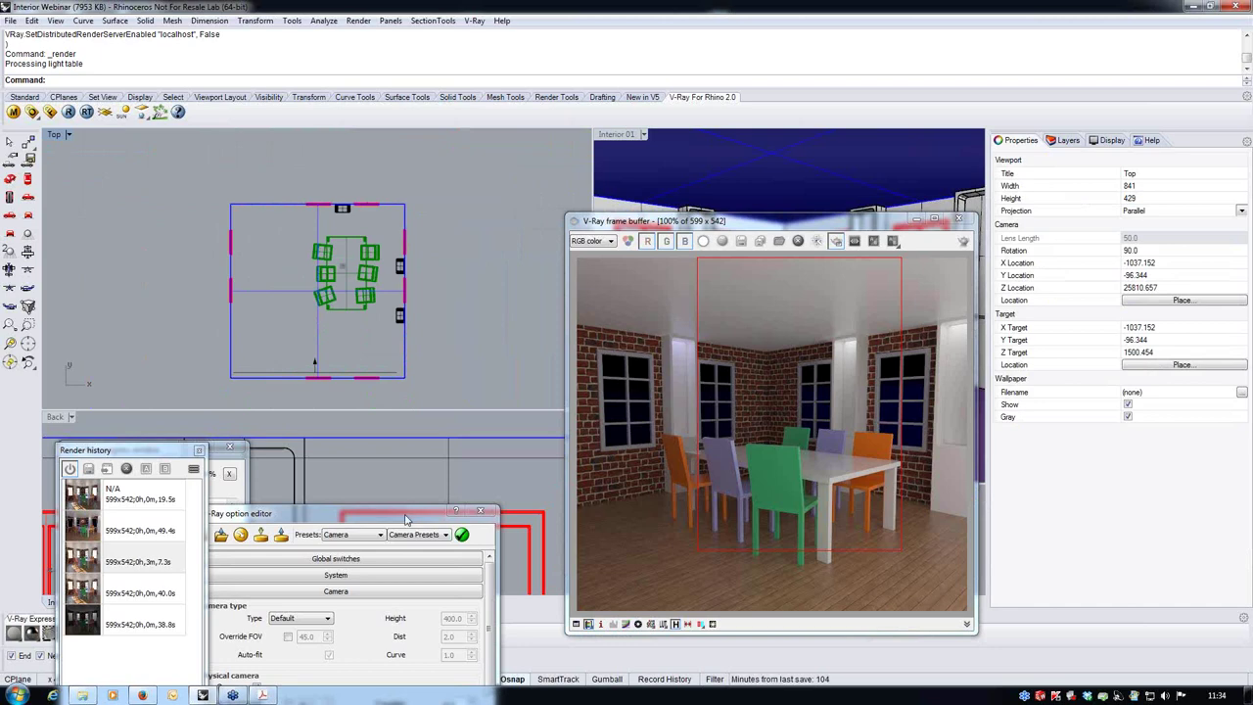
left_click(480, 511)
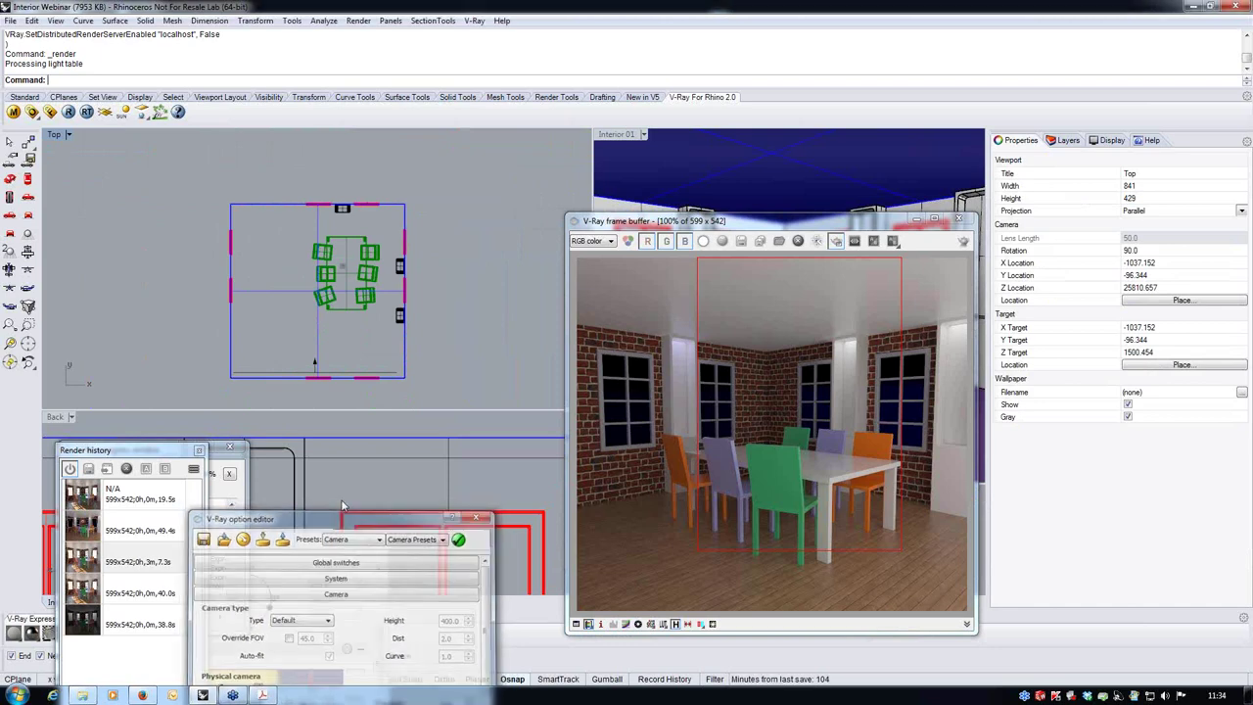
left_click(200, 450)
left_click(229, 446)
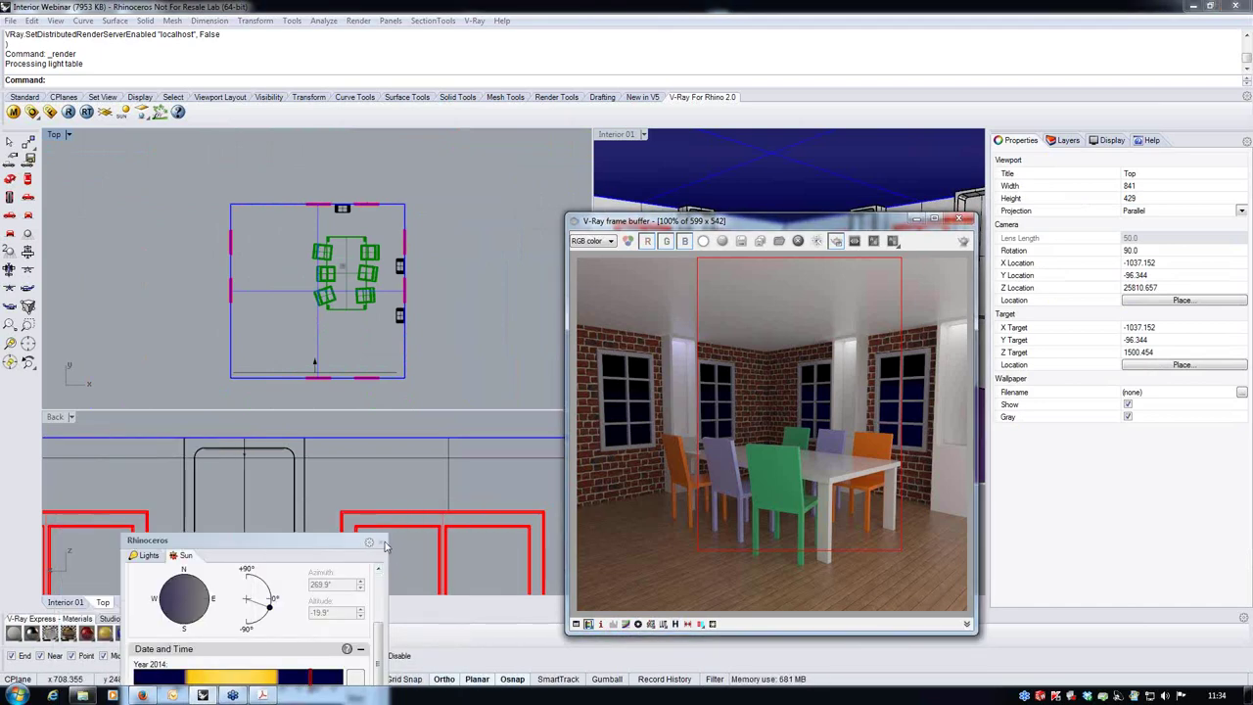
left_click(382, 542)
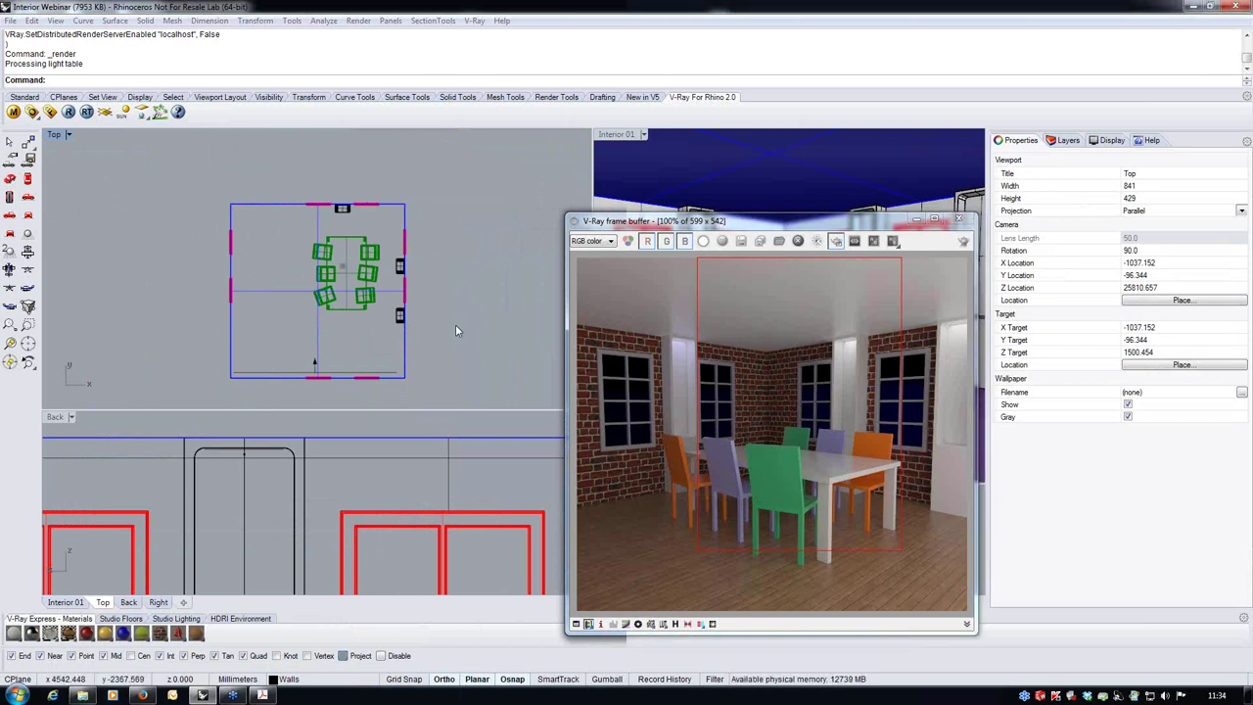
Step: Zoom the Top and Back views to frame the room, moving the render window up
scroll(256, 453, "down", 5)
scroll(429, 444, "up", 4)
left_click(362, 181)
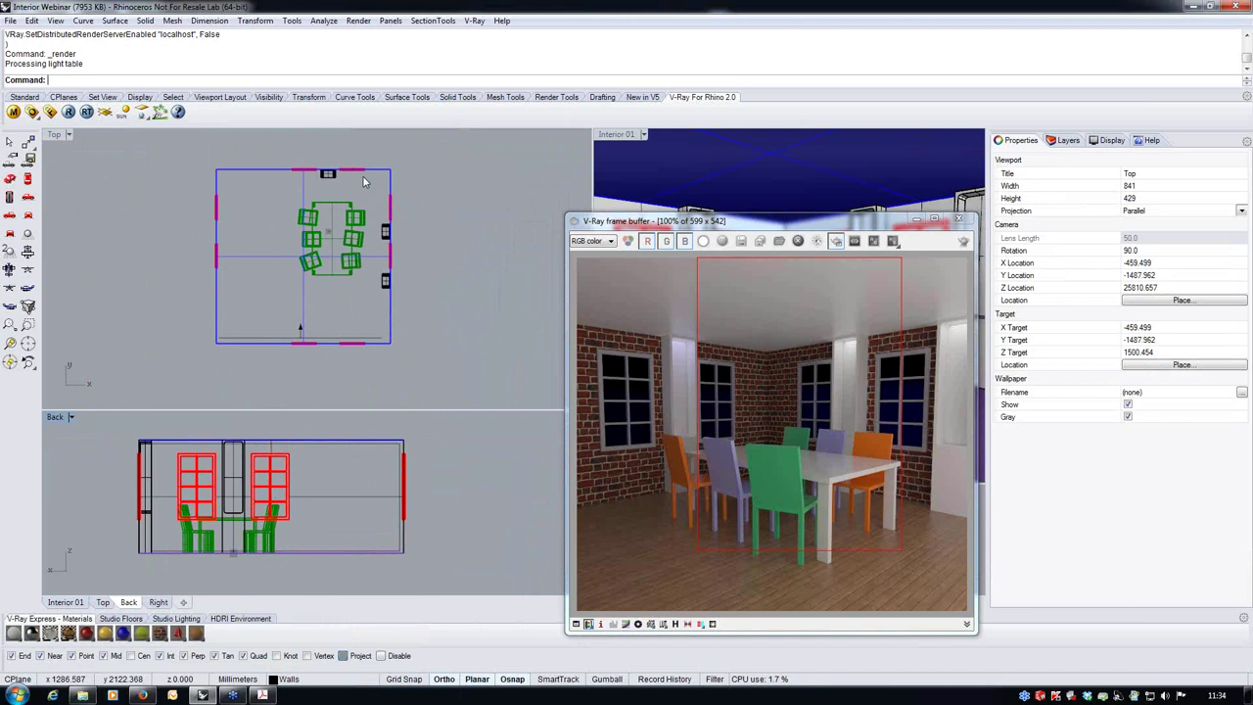
scroll(362, 175, "up", 2)
left_click_drag(884, 226, 883, 148)
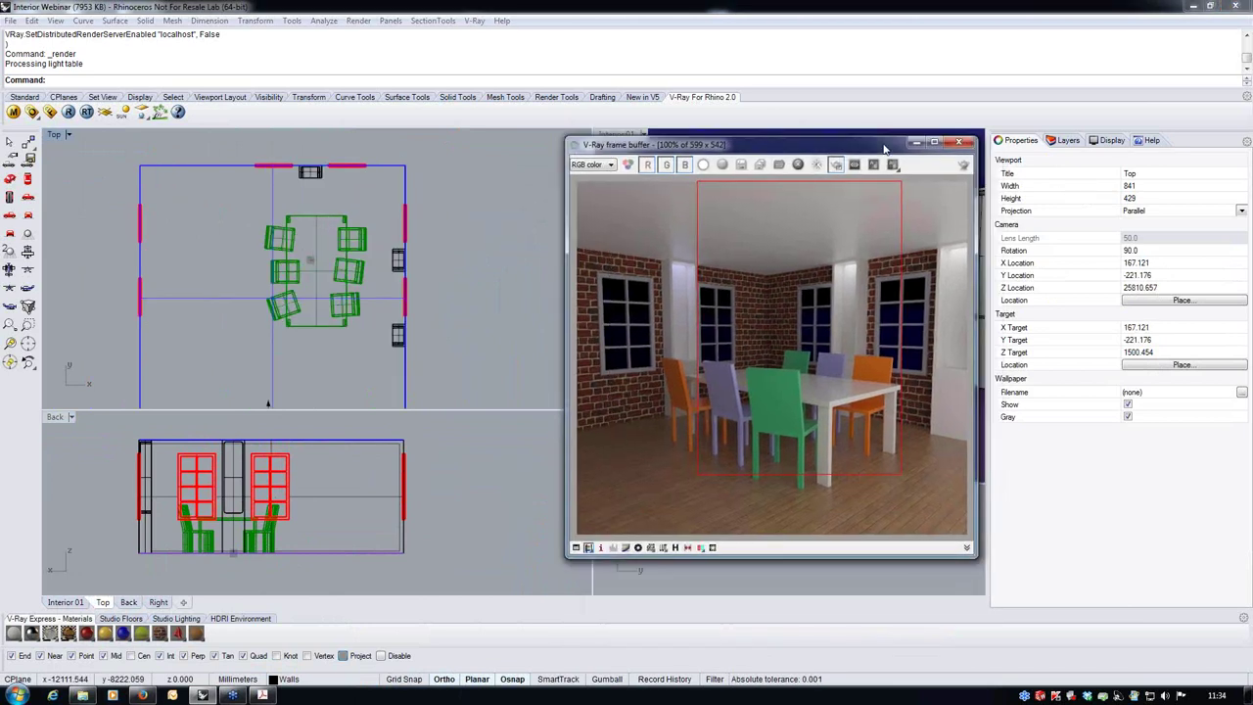
left_click(143, 115)
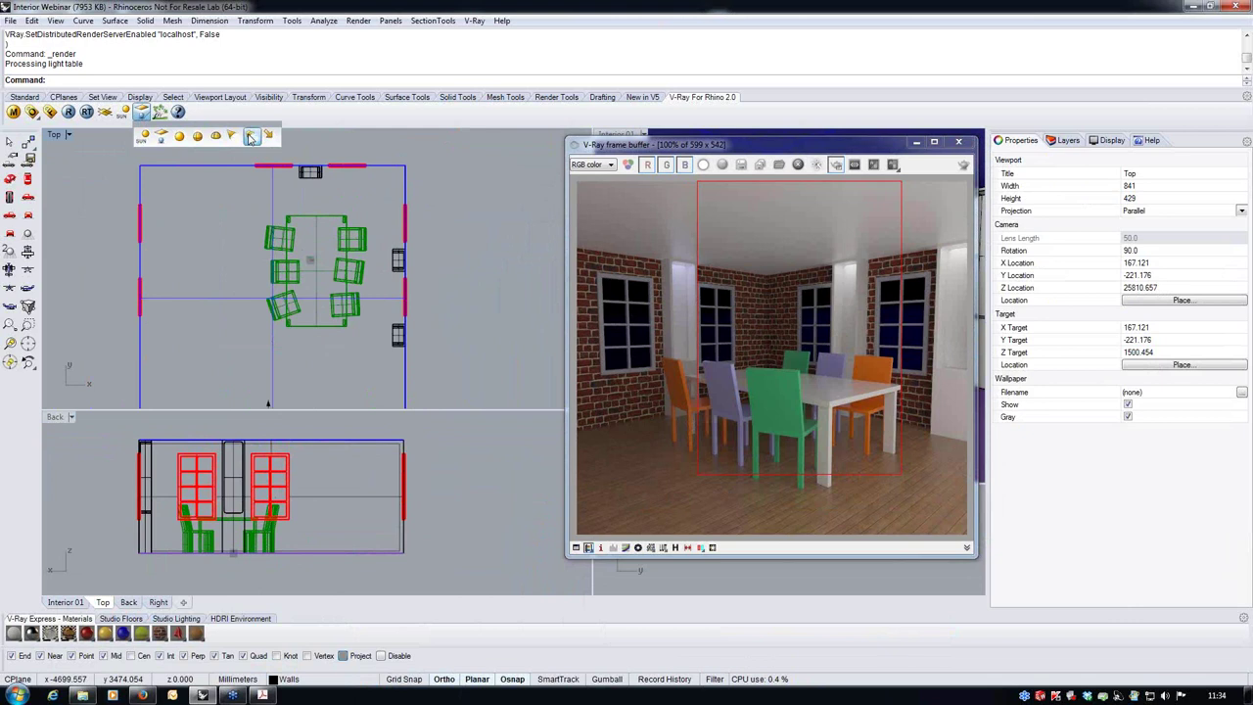
Step: Place a V-Ray spotlight in Top view by picking its base, radius and cone end
left_click(251, 137)
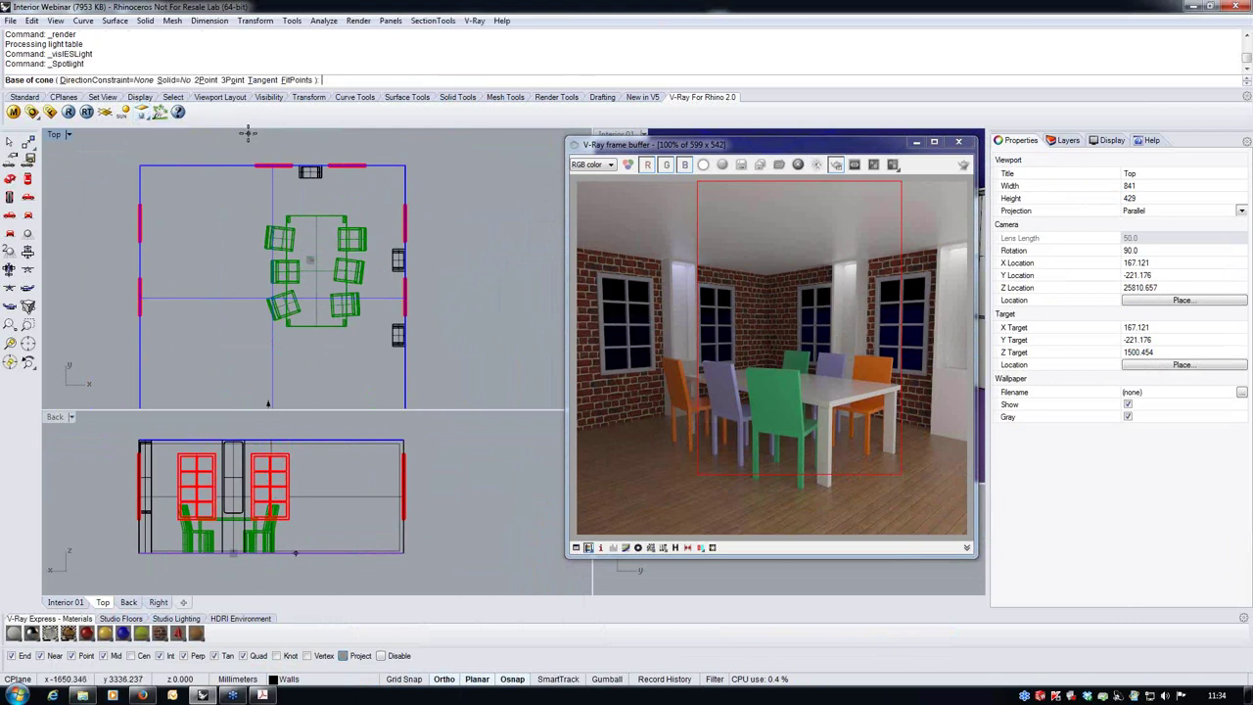
left_click(380, 188)
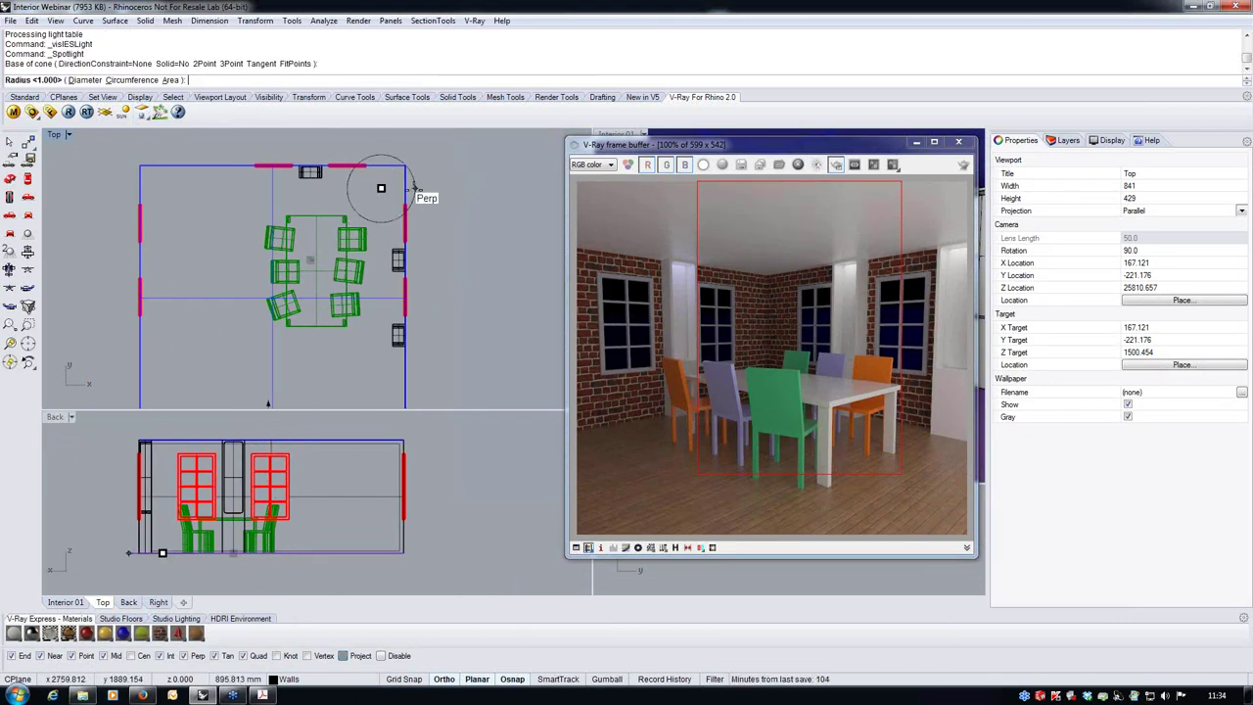
scroll(413, 186, "up", 5)
left_click(405, 200)
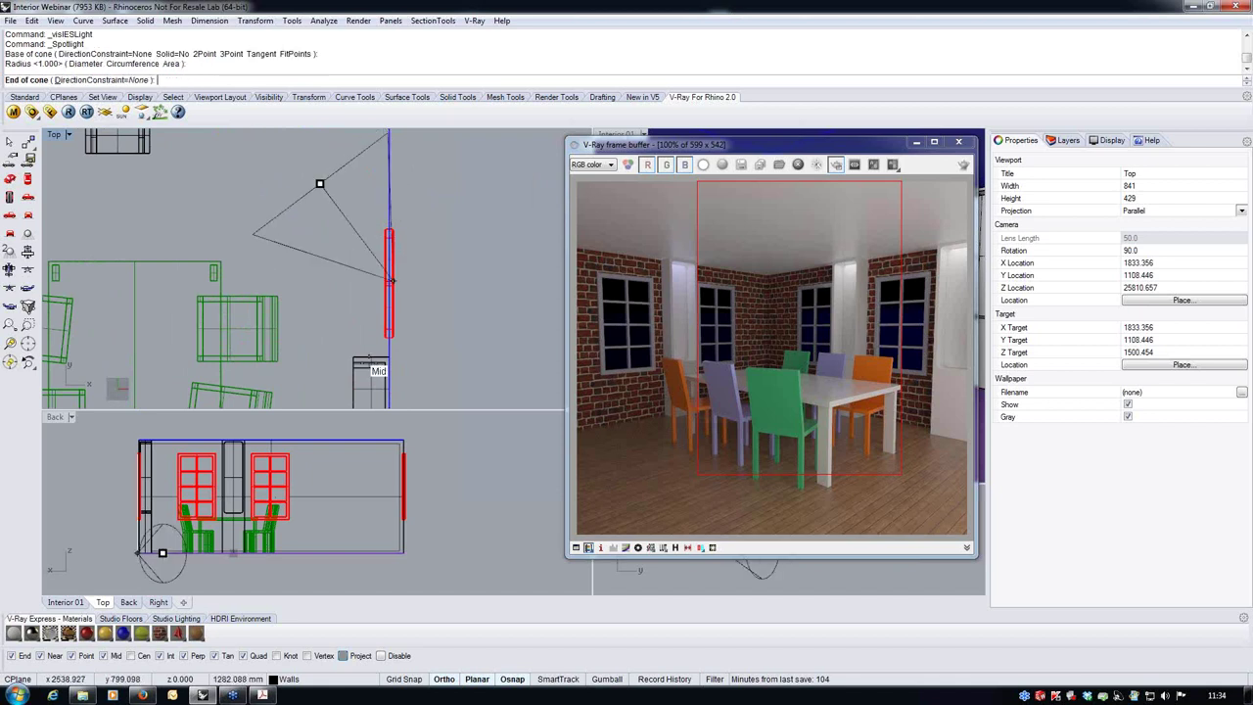
left_click(162, 478)
scroll(294, 509, "down", 2)
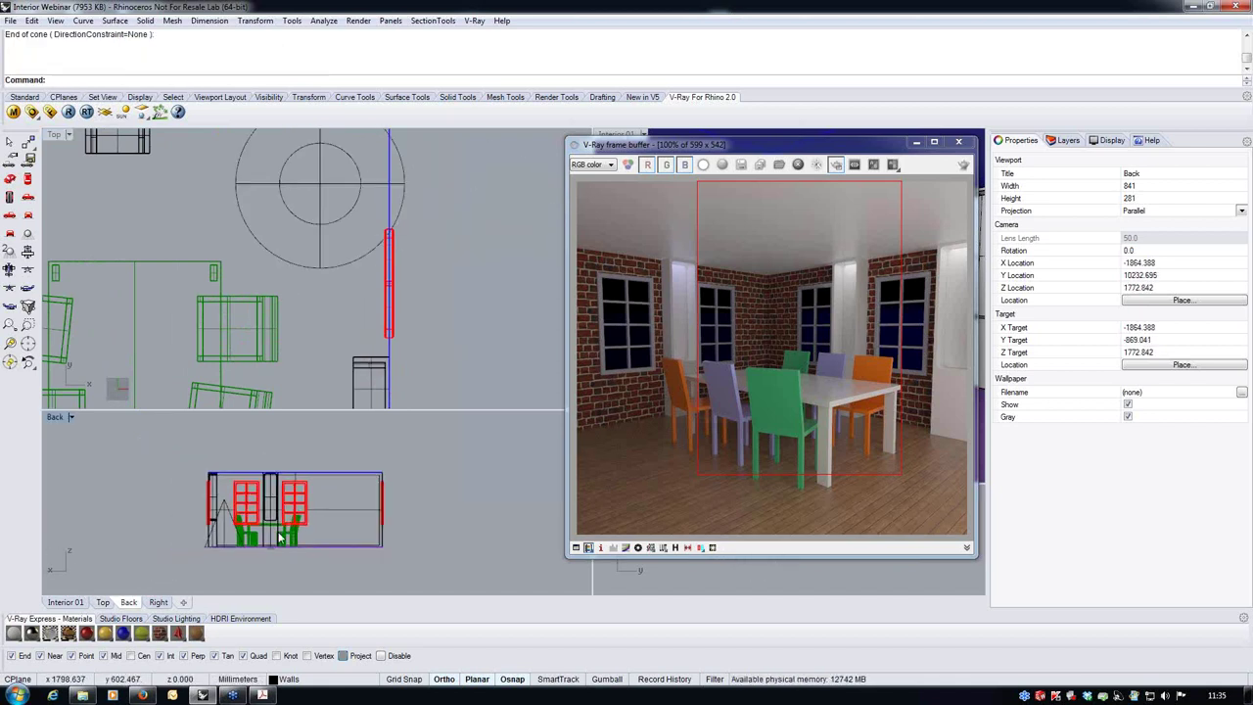
scroll(232, 500, "up", 3)
Step: Move the spotlight up toward the ceiling near the left window
left_click(232, 499)
left_click(255, 20)
left_click(293, 30)
left_click(130, 565)
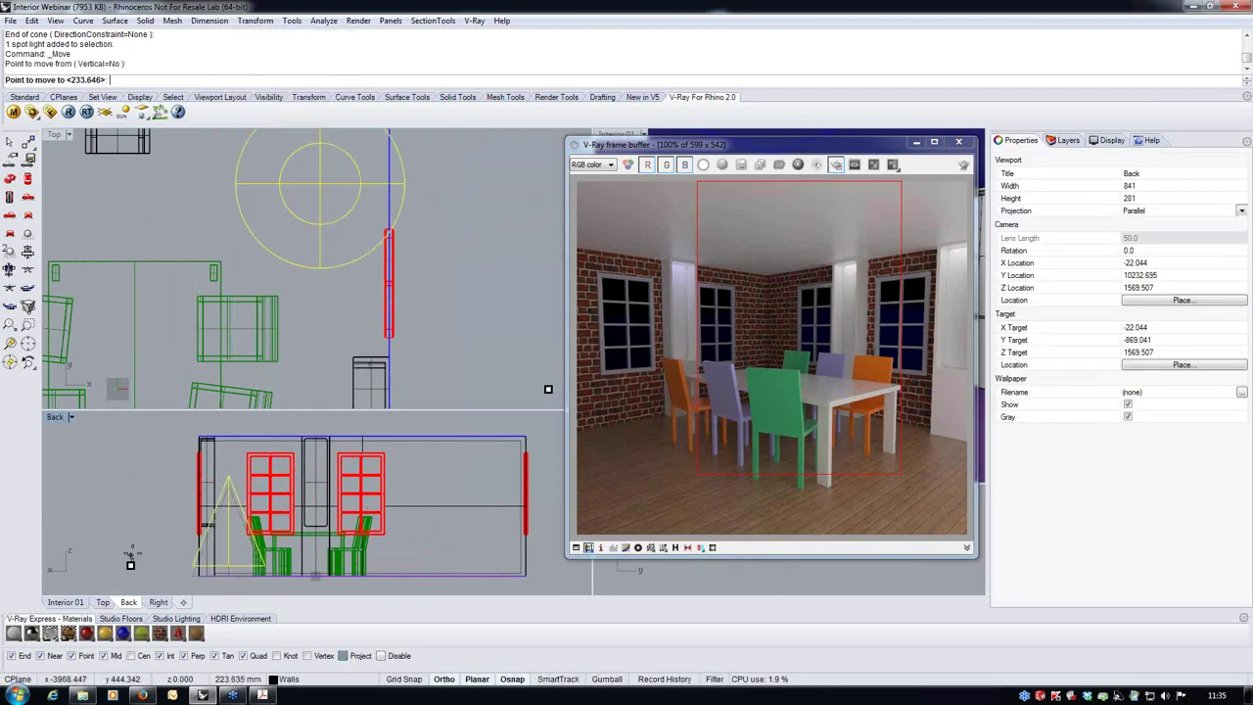
left_click(137, 524)
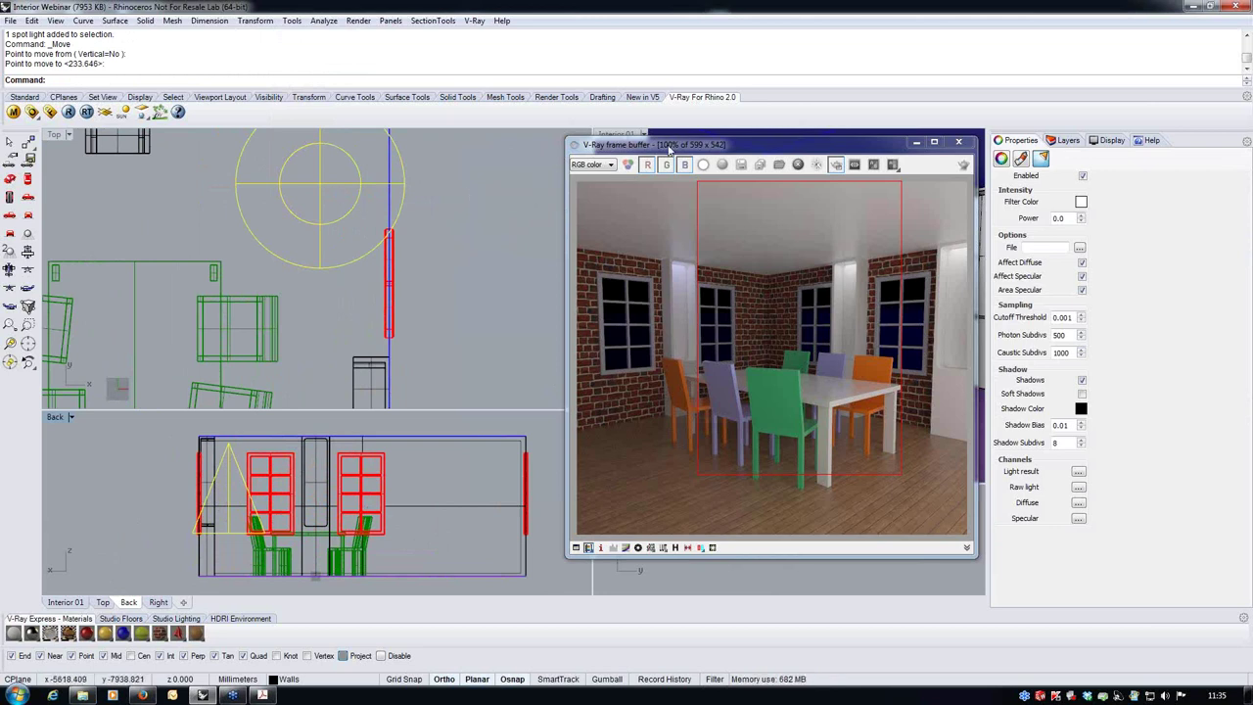
left_click(505, 190)
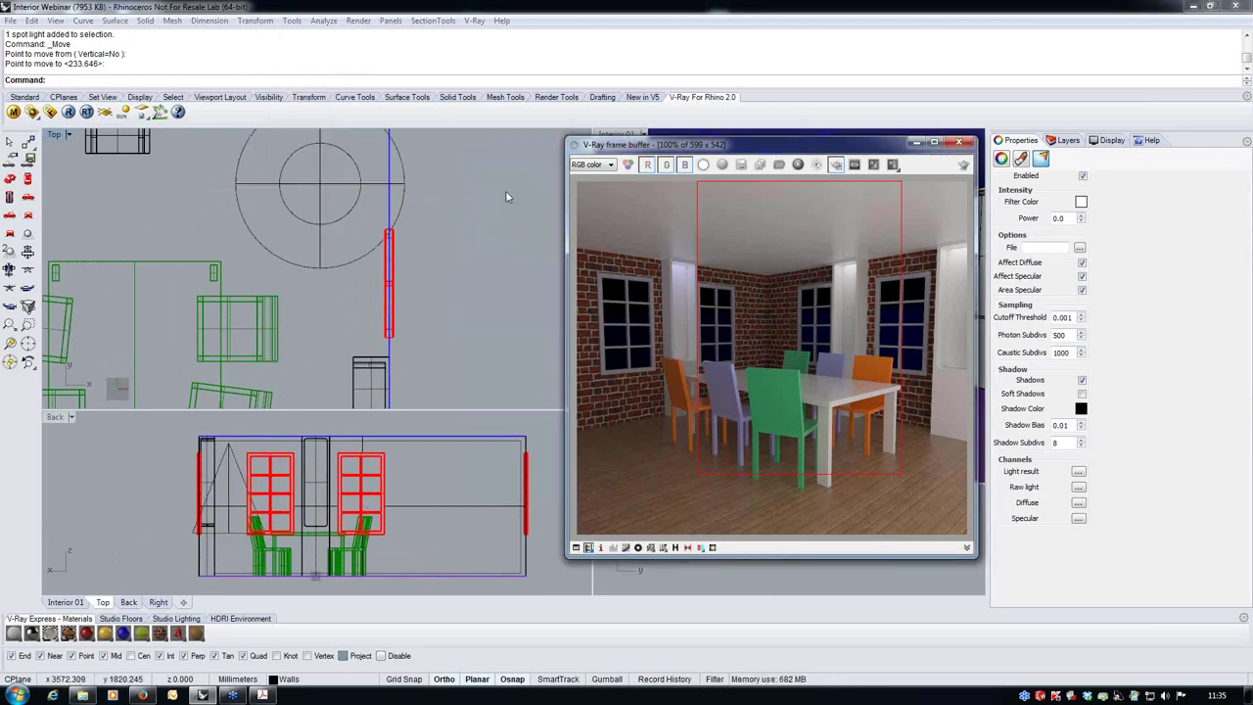
Step: Lower the physical camera's film speed from ISO 400 to 300 in the option editor
left_click(33, 111)
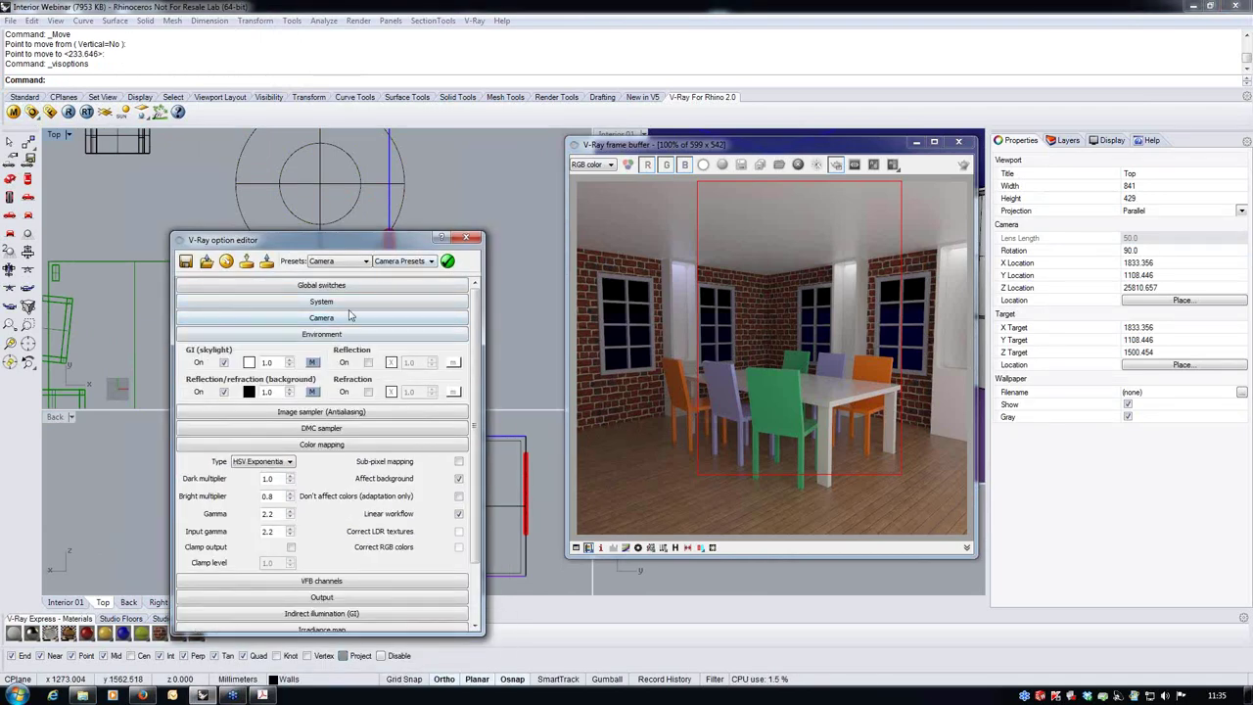
left_click(327, 319)
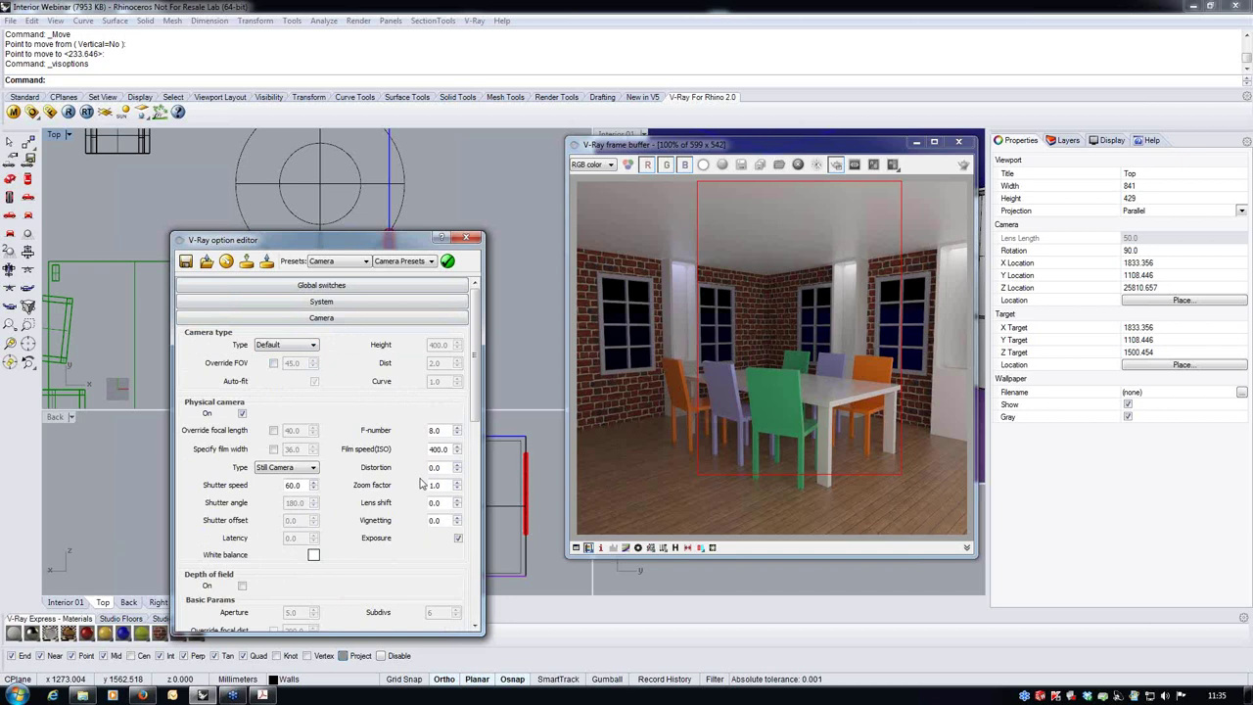
double_click(436, 449)
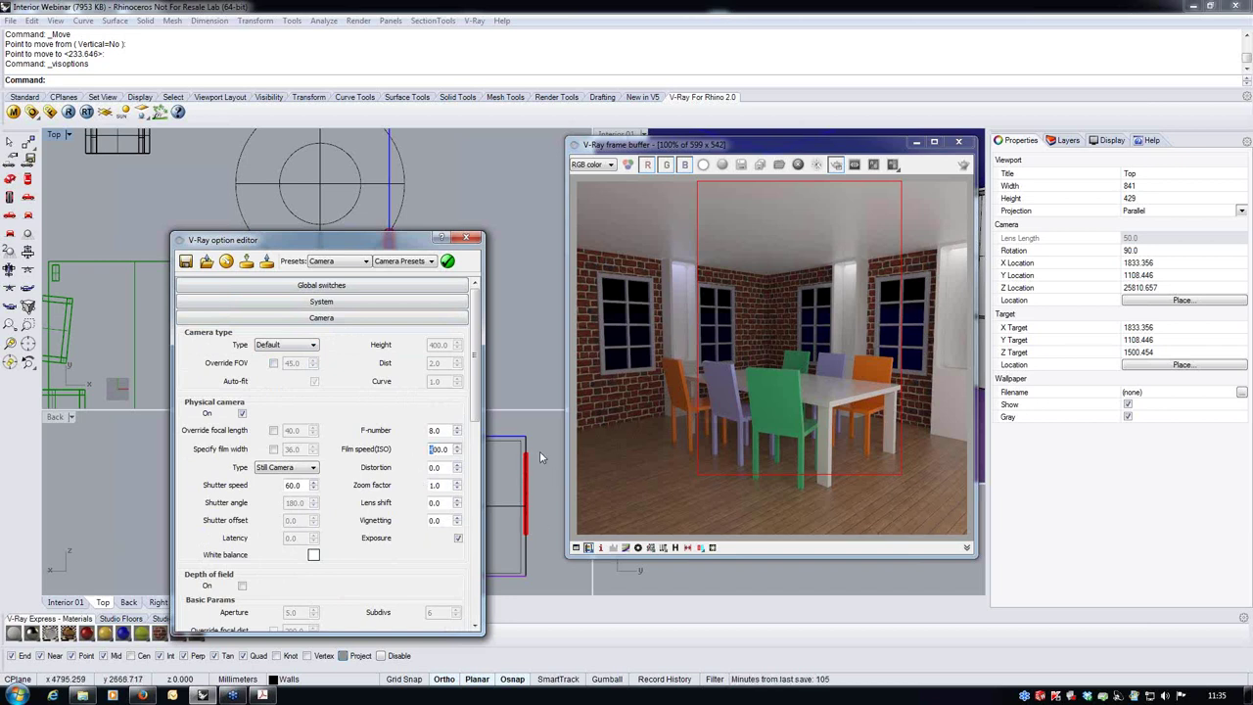
type("3")
left_click(469, 240)
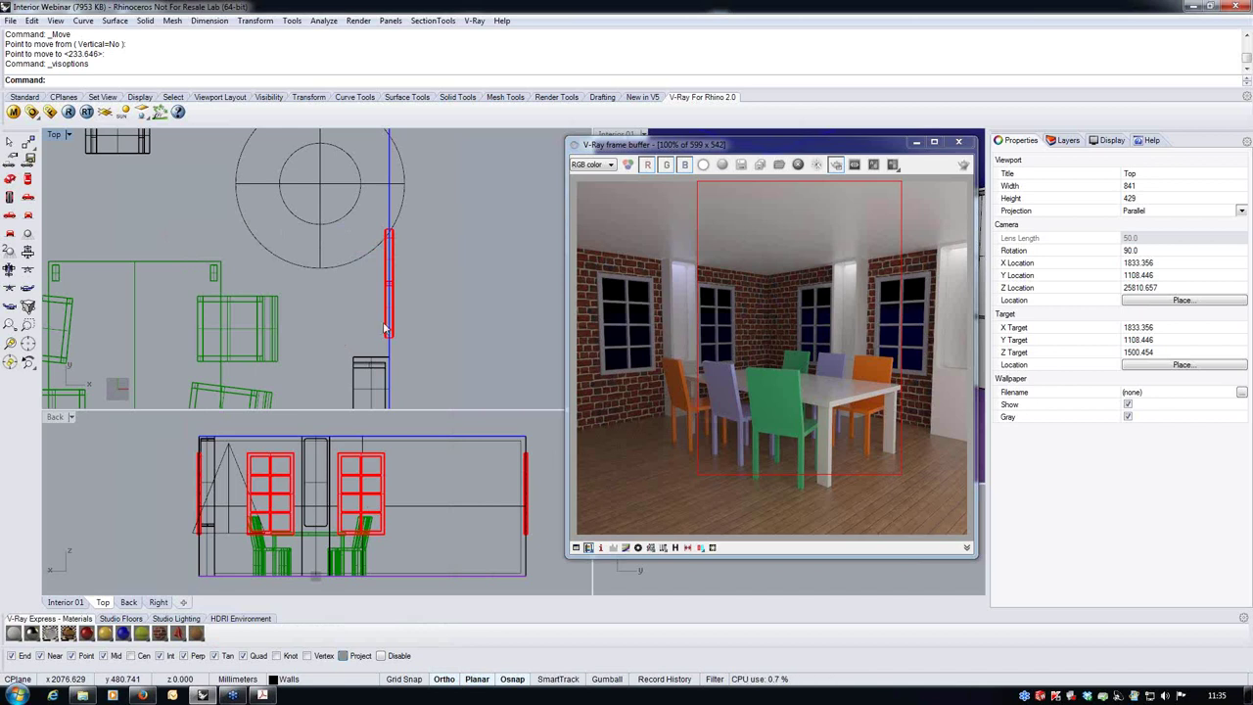
left_click(359, 198)
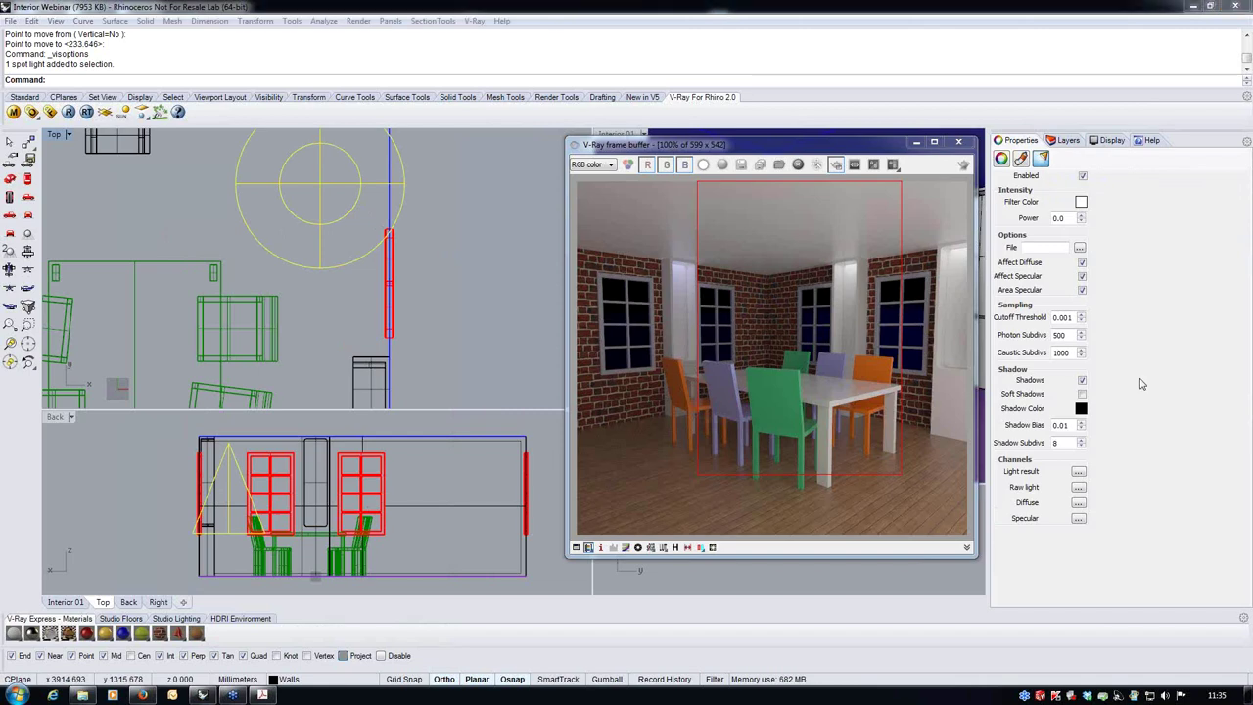
Step: Load the 2.ies profile from Best IES 1 into the spotlight and start a new render
left_click(1079, 248)
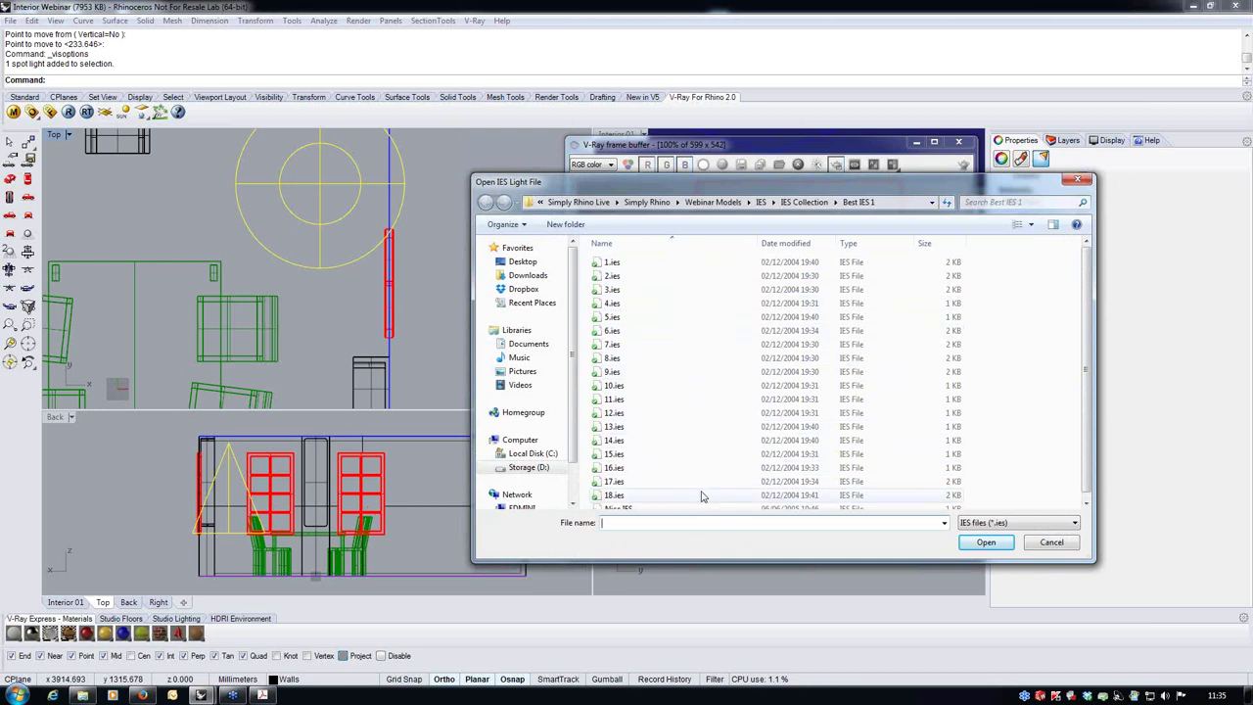
left_click(617, 278)
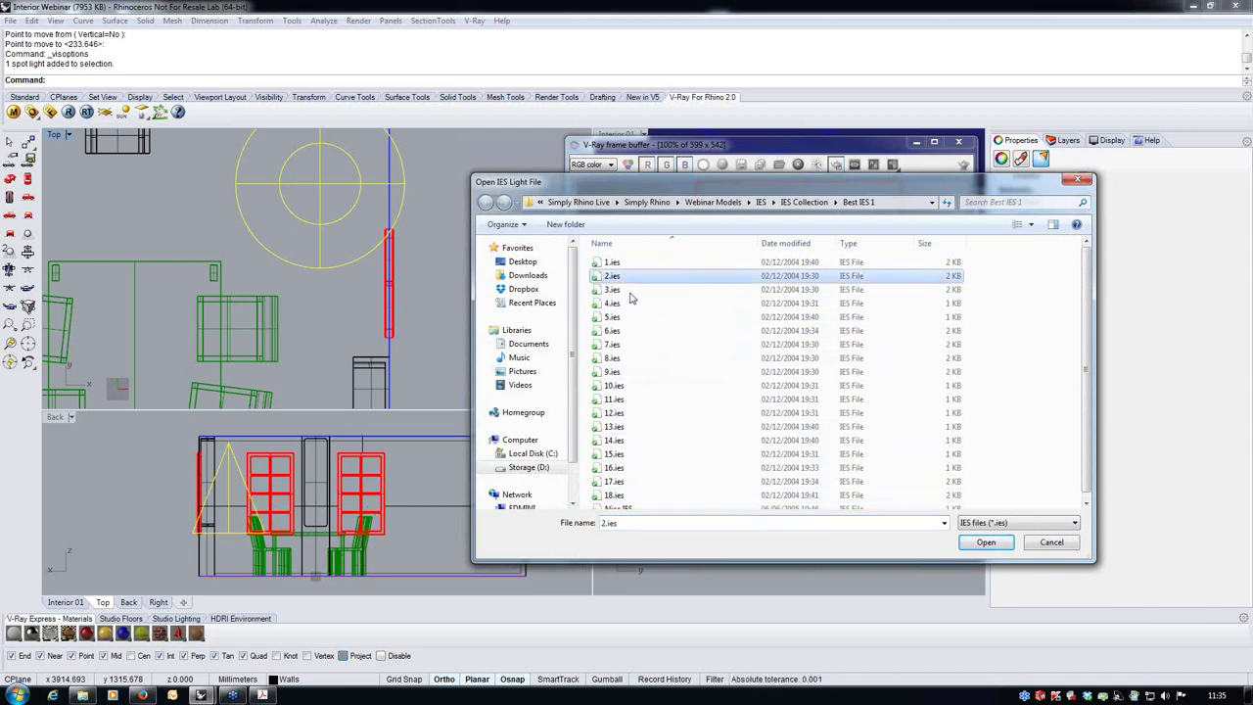
left_click_drag(889, 188, 769, 182)
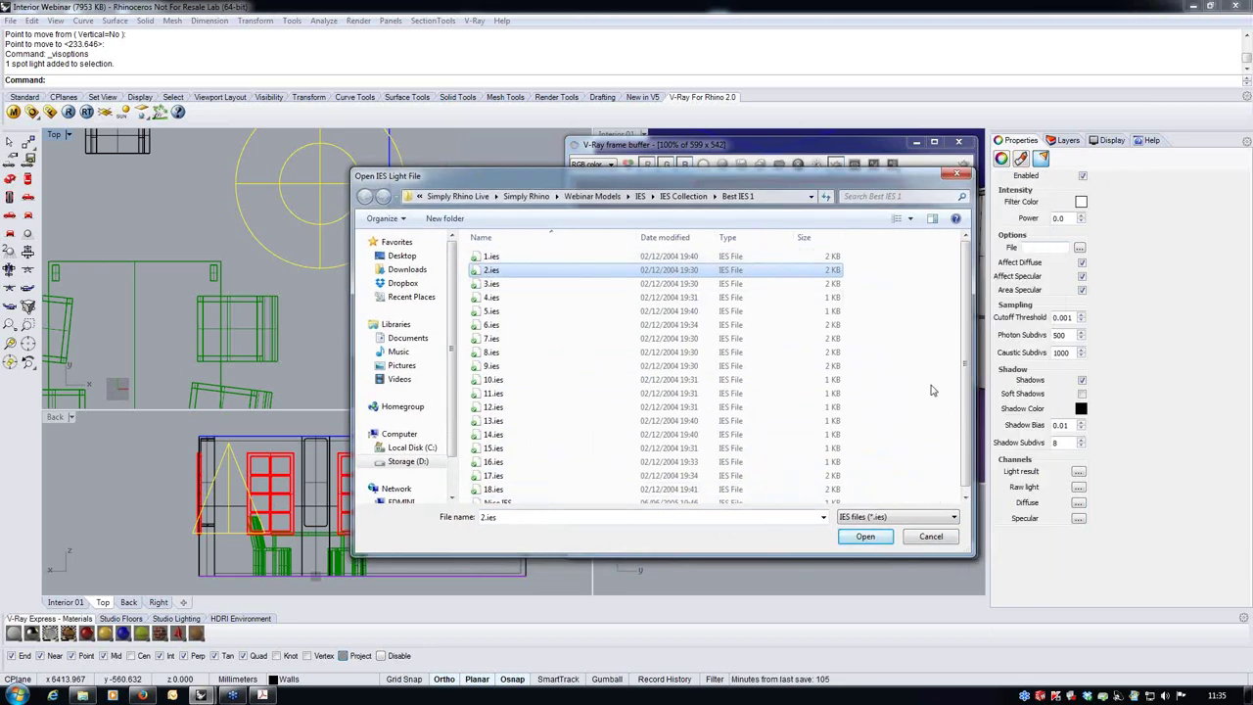
left_click(865, 538)
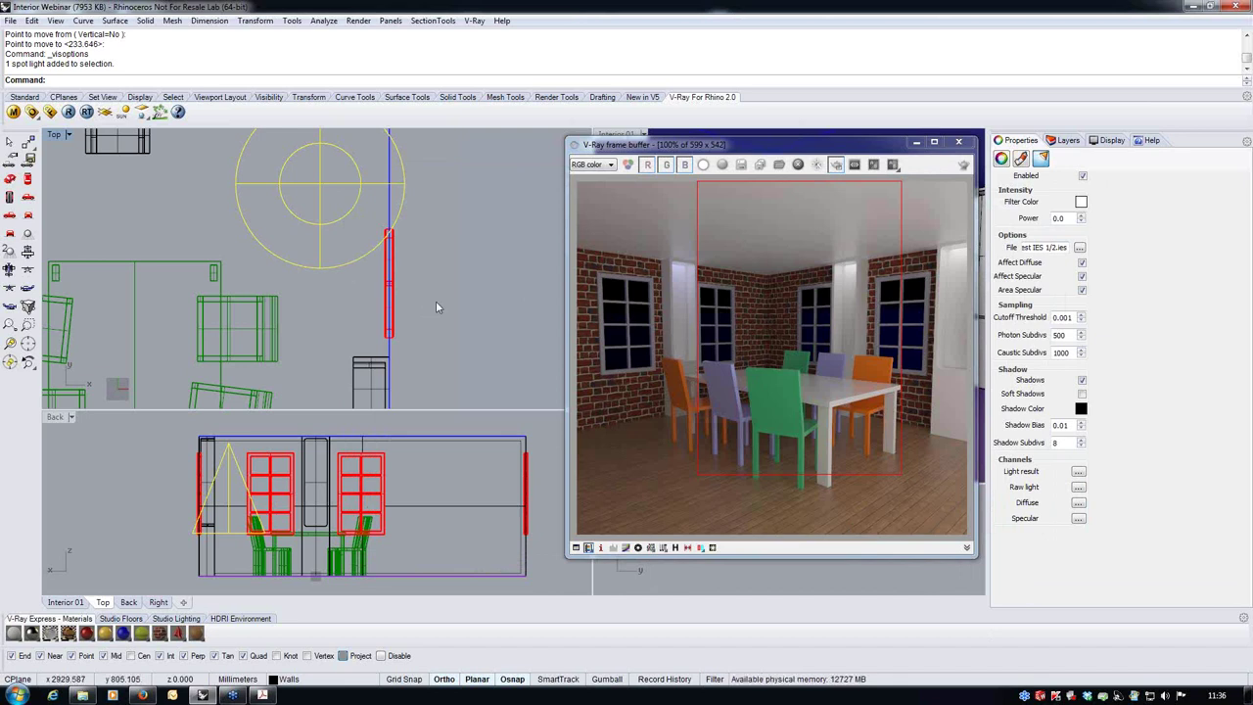
left_click(436, 307)
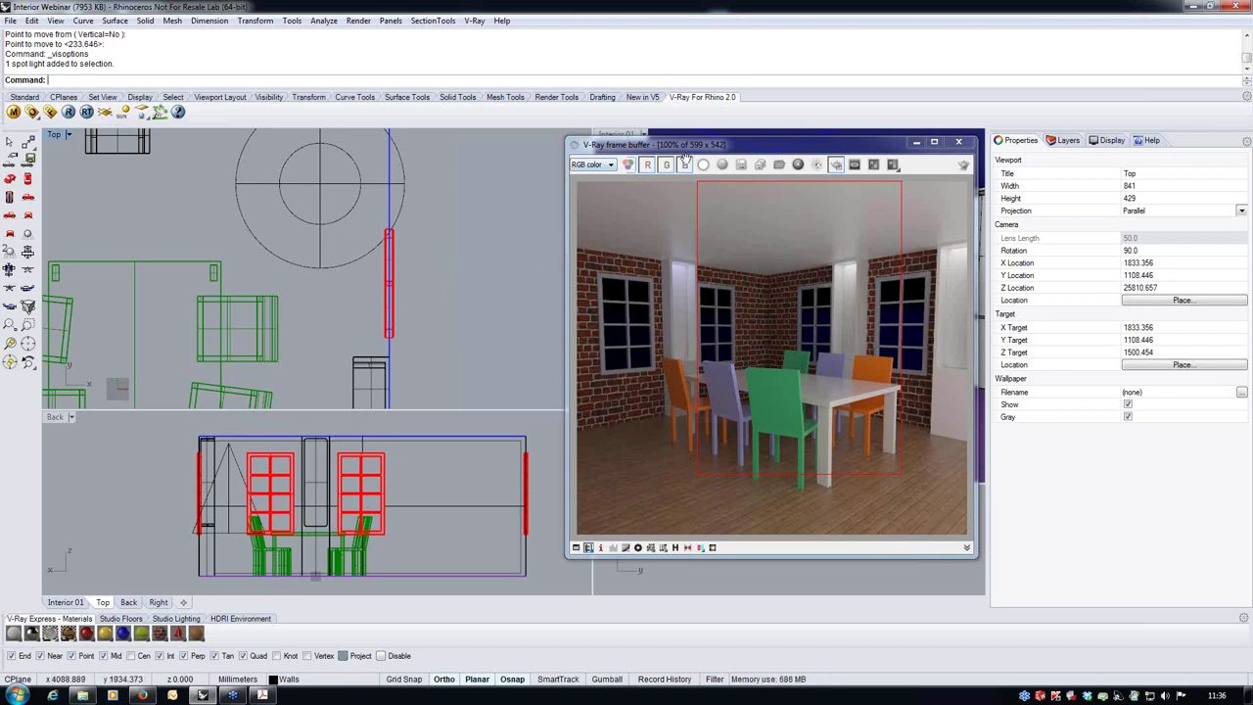
left_click(88, 114)
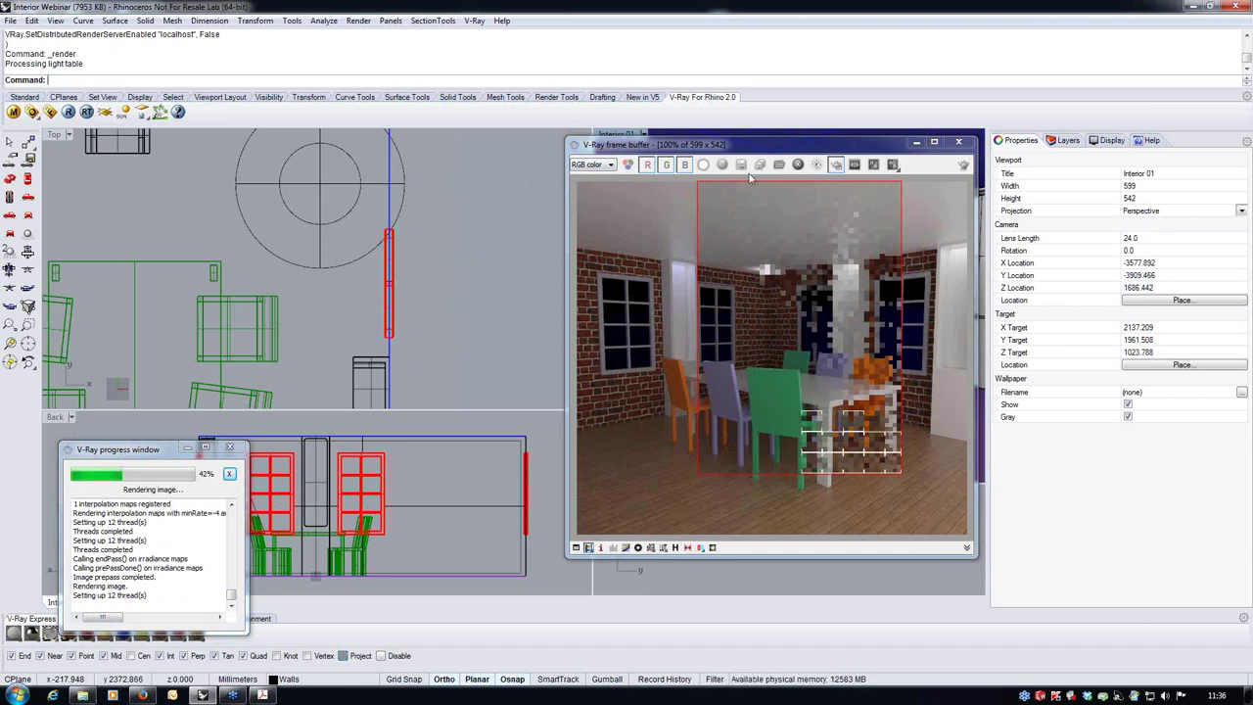
Step: Finish the IES render using track-mouse rendering, then browse the spotlight's IES files again
left_click(817, 164)
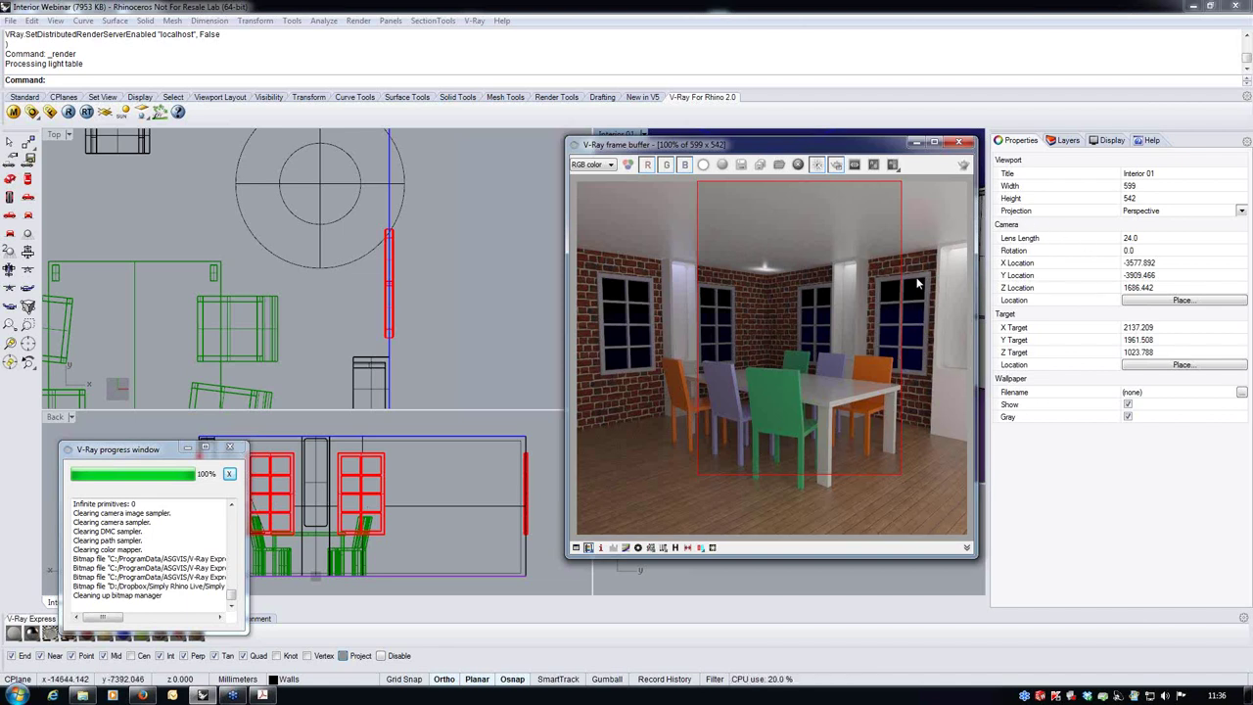
left_click(290, 208)
left_click(1079, 249)
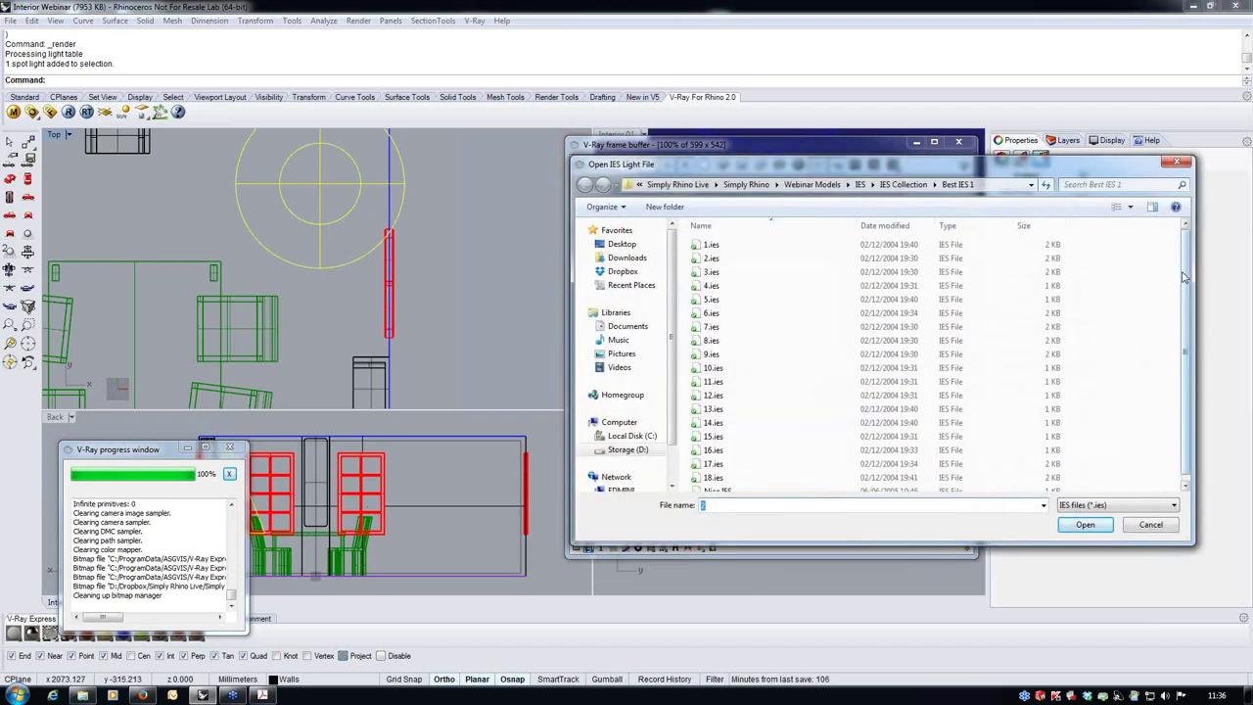
Step: Swap the spotlight's profile to Nice.IES and render the dining room again
scroll(783, 441, "down", 1)
left_click(724, 487)
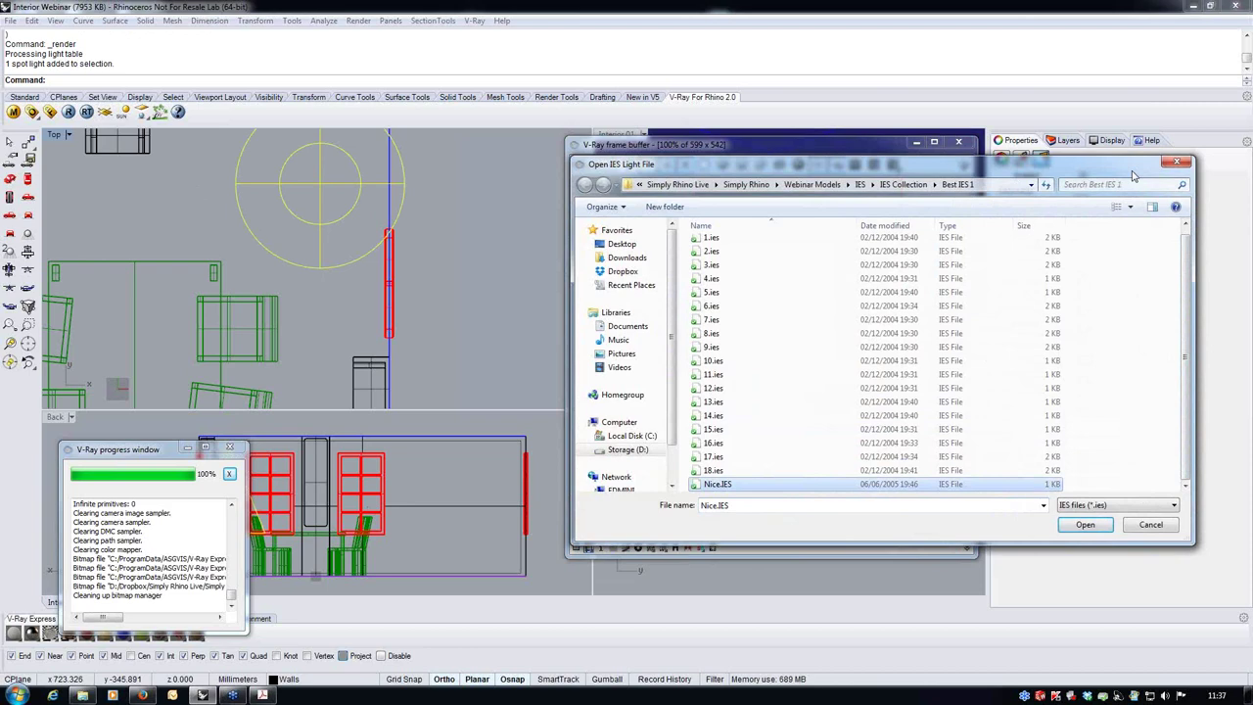
left_click_drag(936, 171, 780, 153)
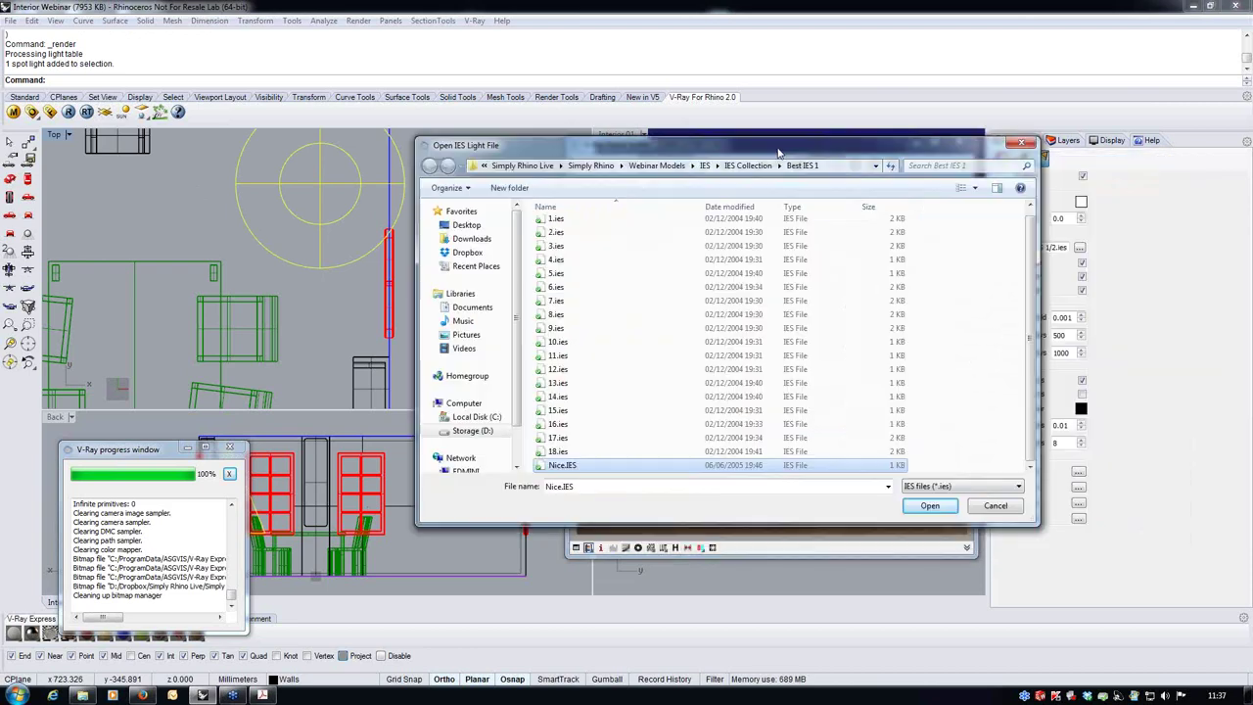
left_click(930, 505)
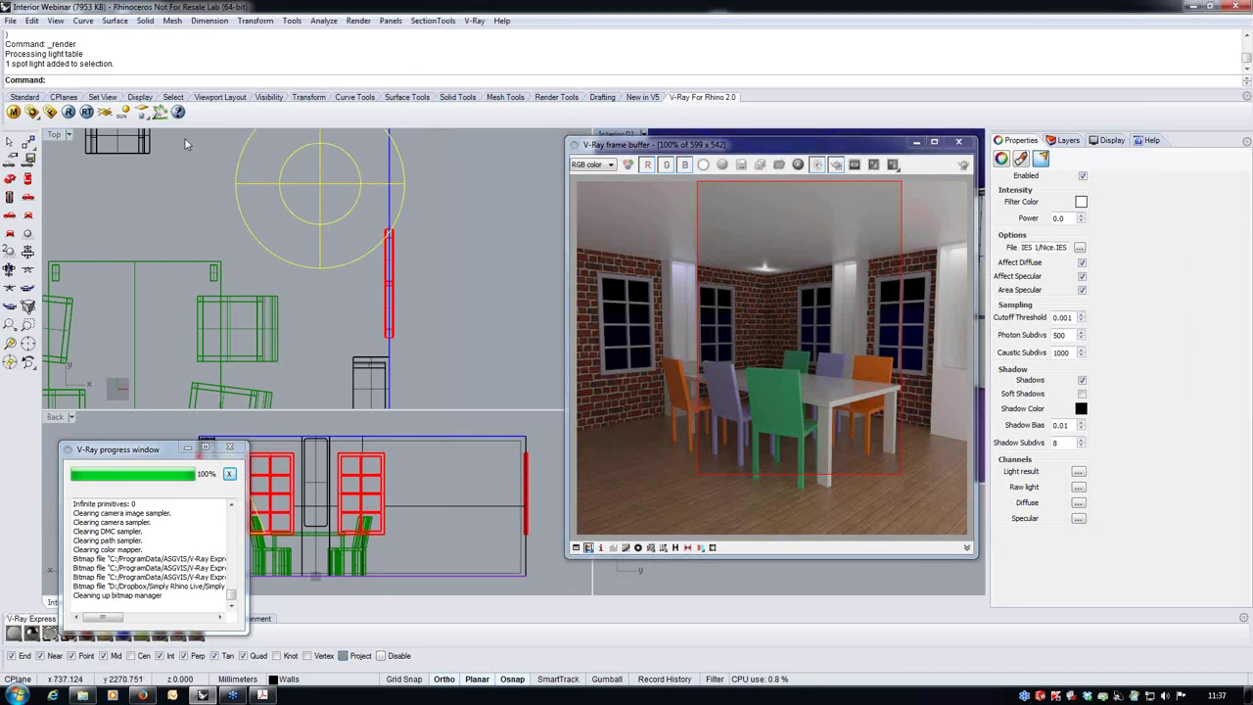
left_click(70, 111)
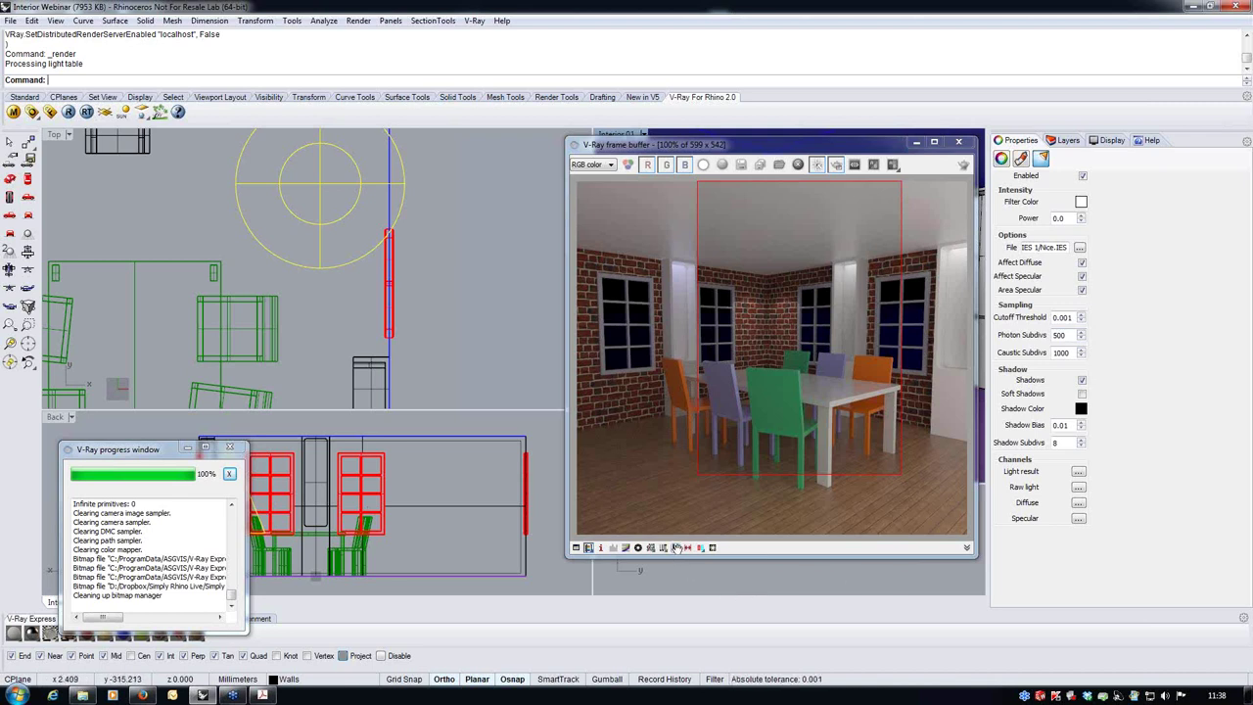
Step: Dock the render history beside the frame buffer, disable region rendering, and store the latest render
left_click(676, 547)
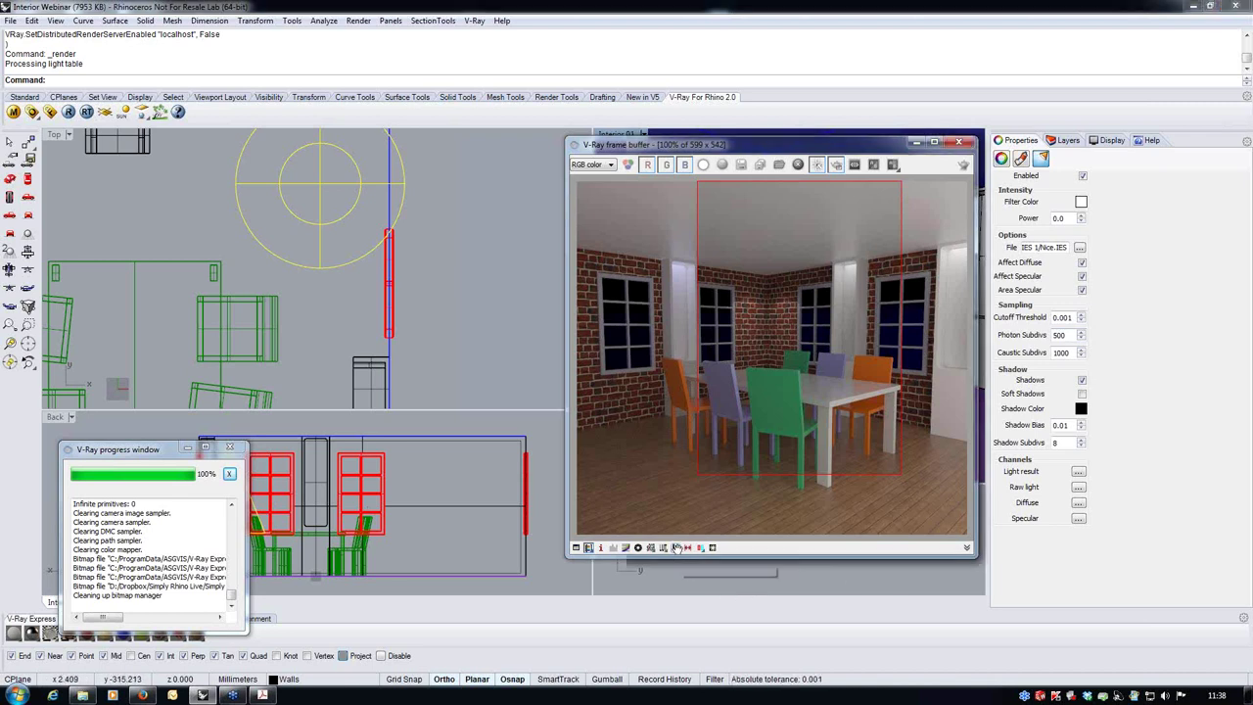
left_click_drag(121, 453, 467, 148)
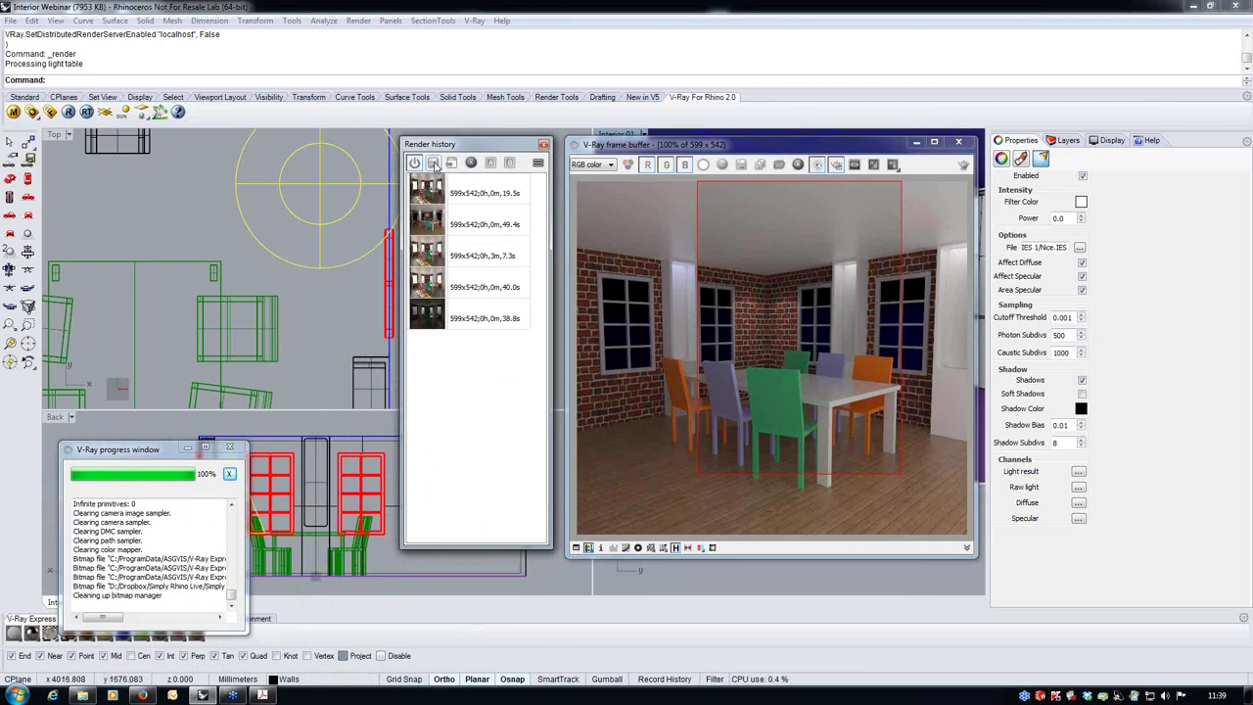
left_click(828, 164)
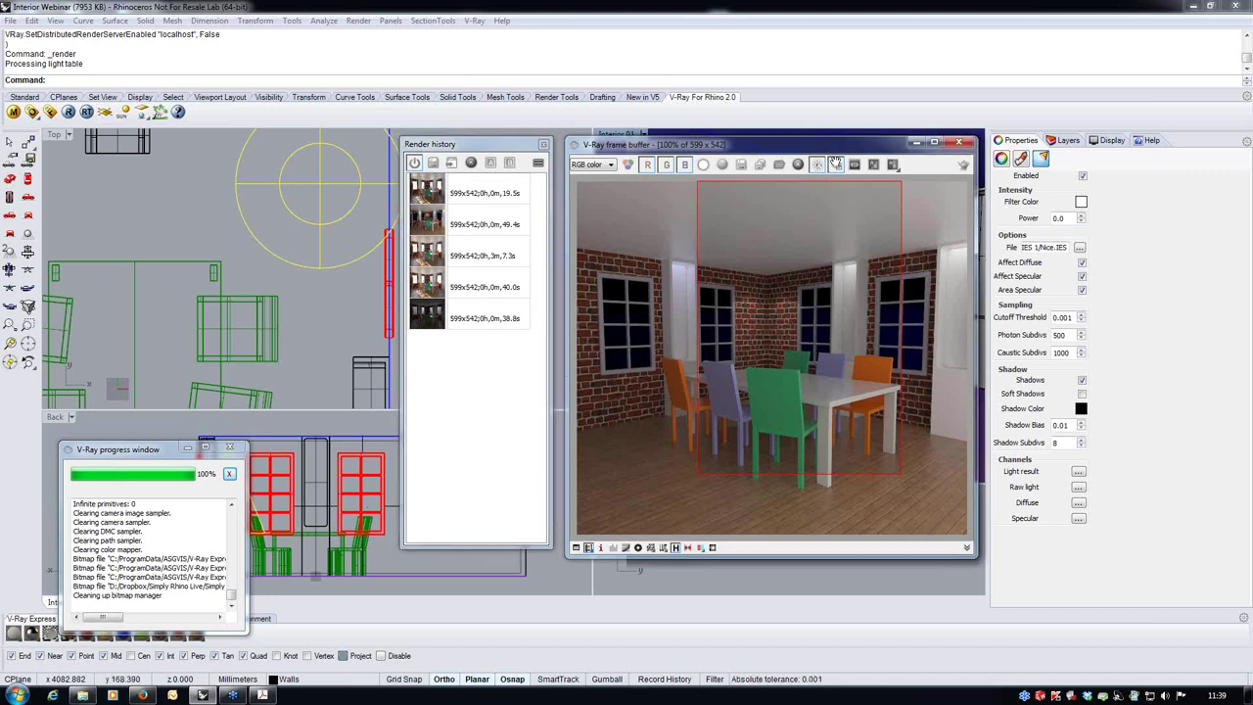
left_click(429, 251)
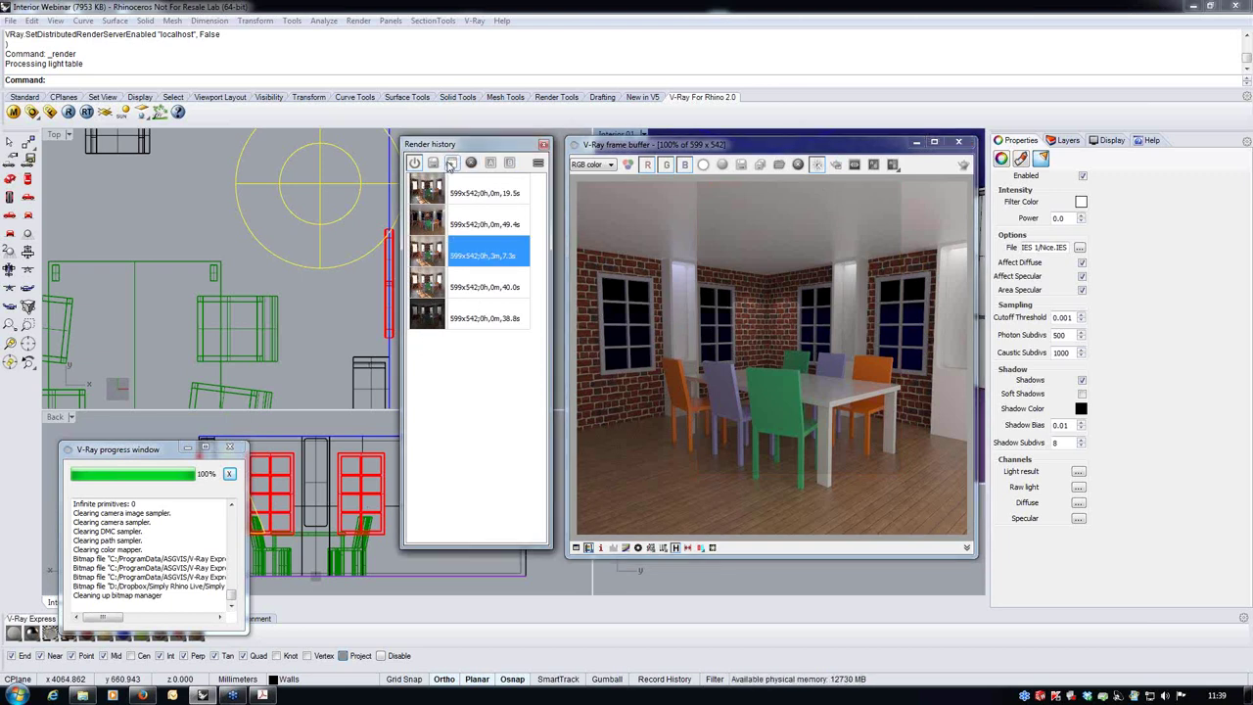
left_click(451, 165)
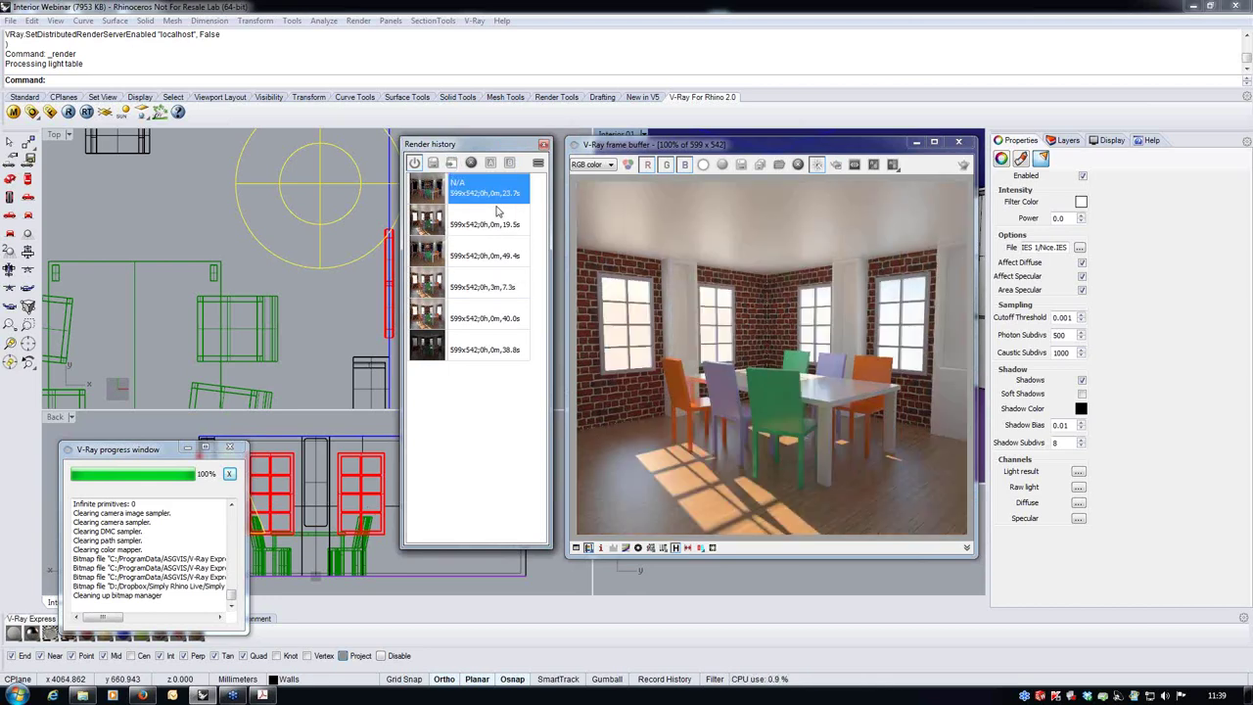
left_click(452, 163)
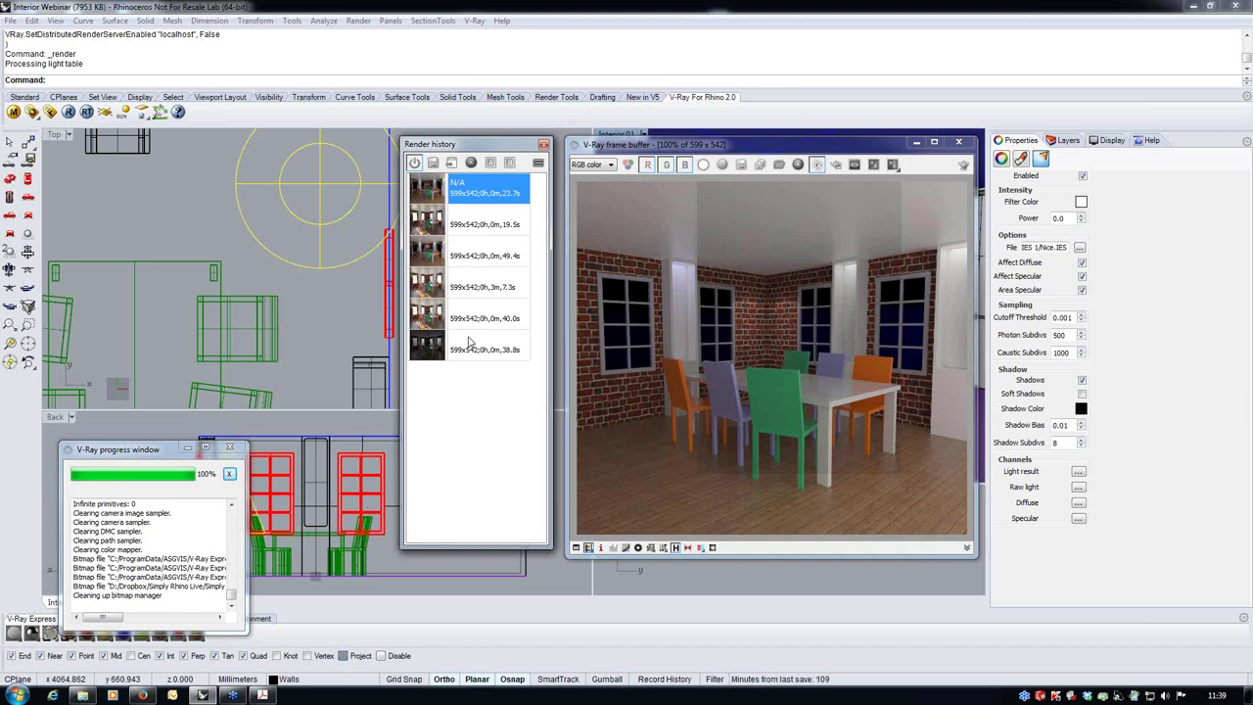
left_click(499, 288)
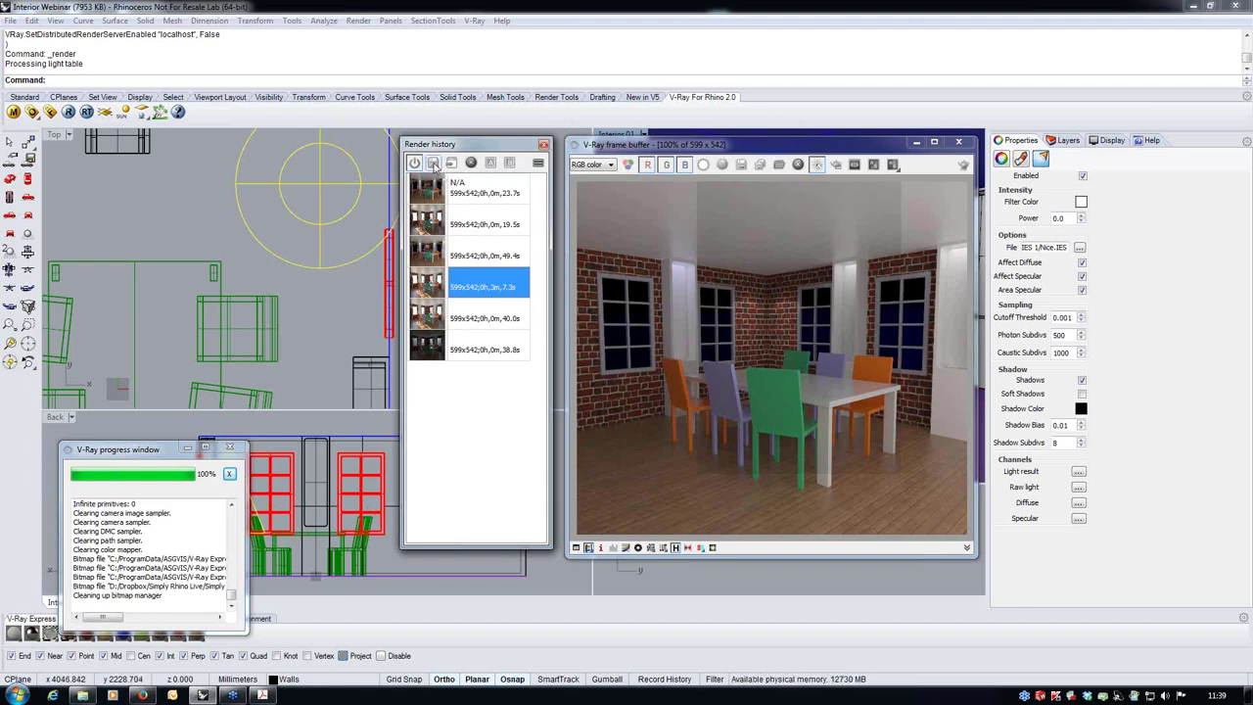
Step: Compare the 3-minute and 40-second sunlit renders as A/B, sliding the divider across
left_click(452, 163)
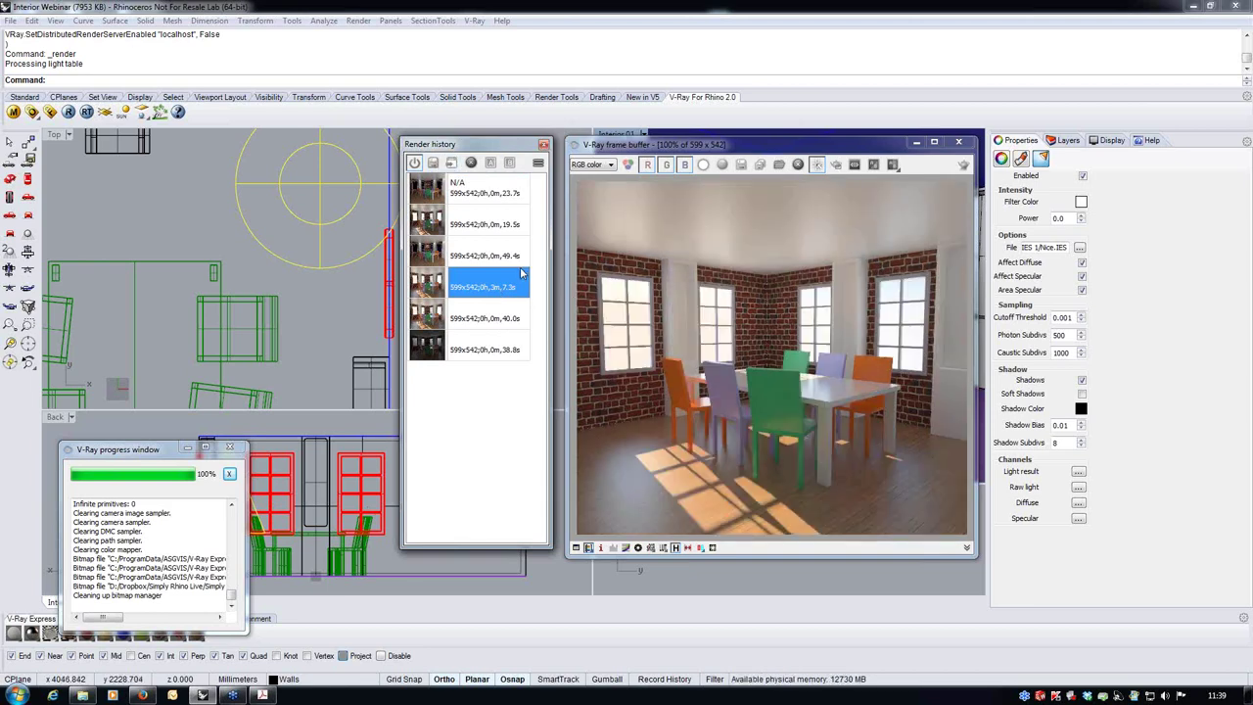
left_click(492, 164)
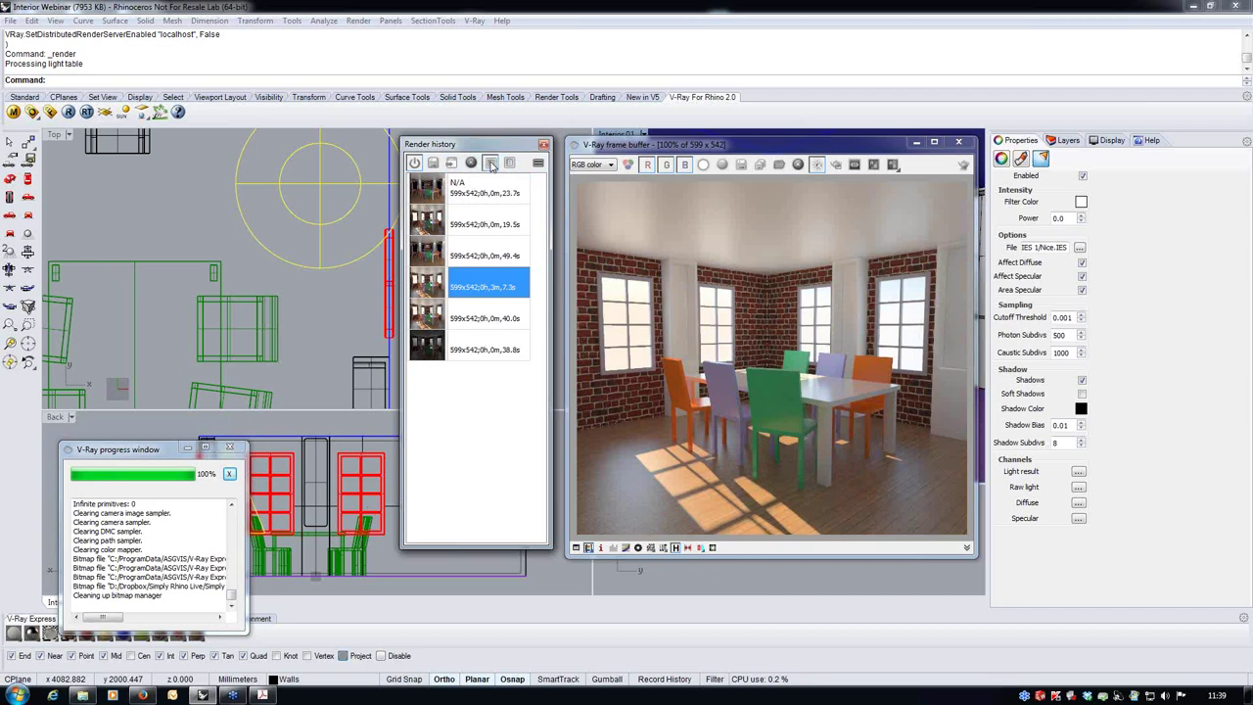
left_click(480, 318)
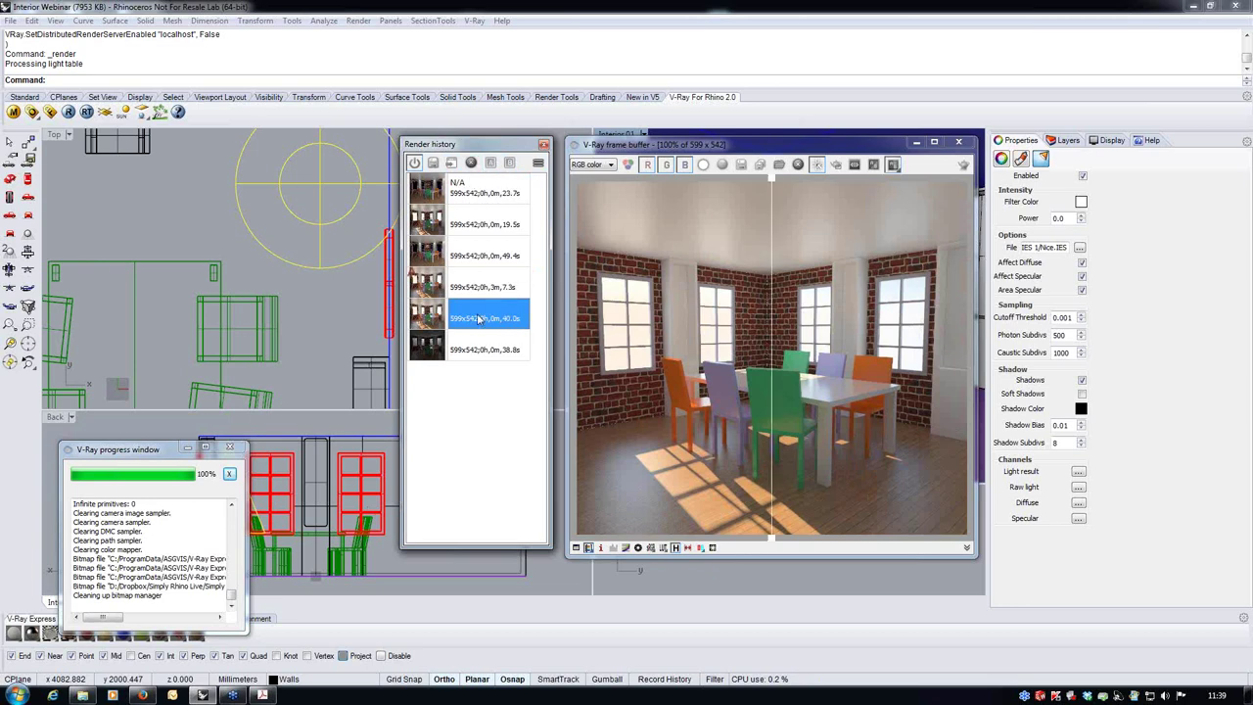
left_click(510, 163)
left_click_drag(772, 178, 857, 257)
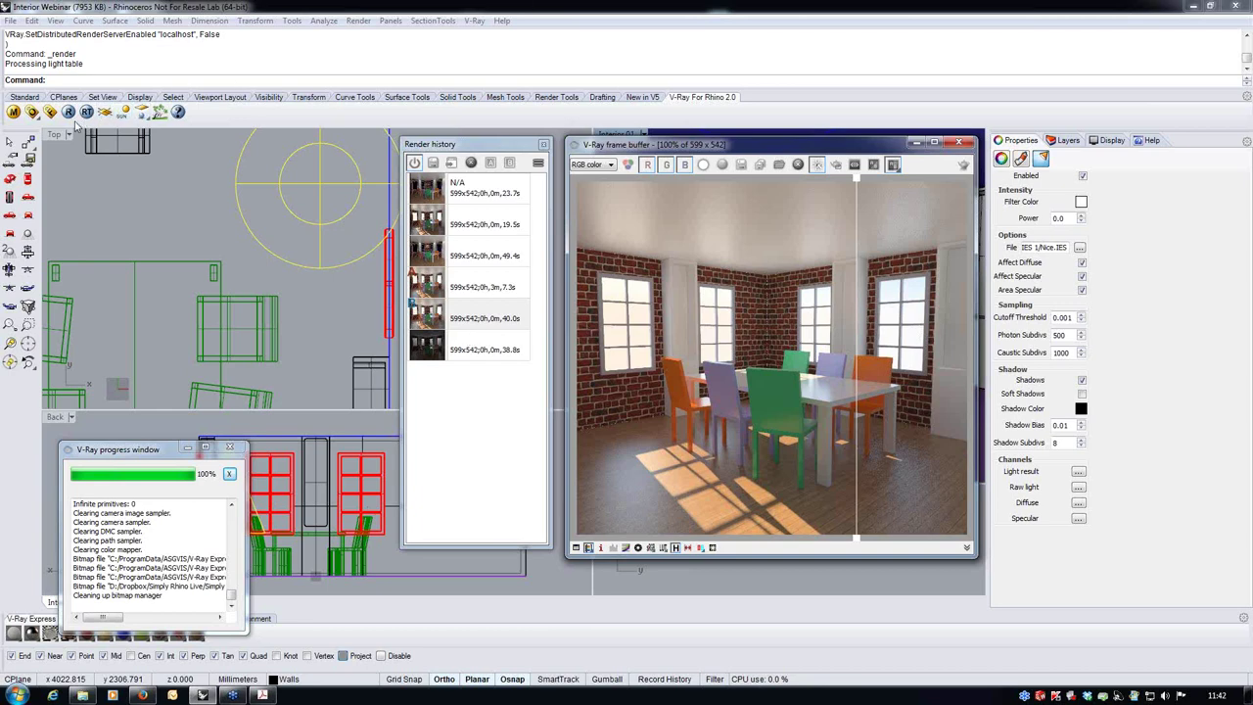
left_click(32, 113)
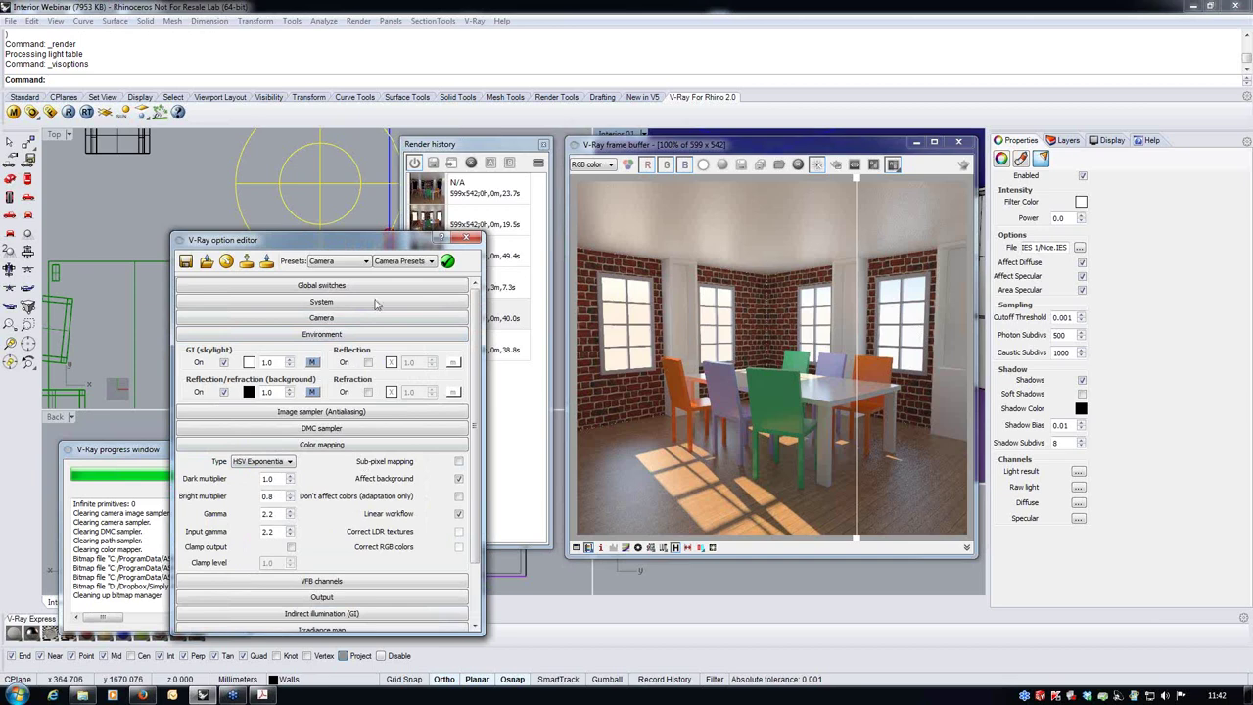
Step: Collapse the Environment and Color mapping sections to reveal the Indirect illumination (GI) settings
left_click_drag(392, 234, 433, 151)
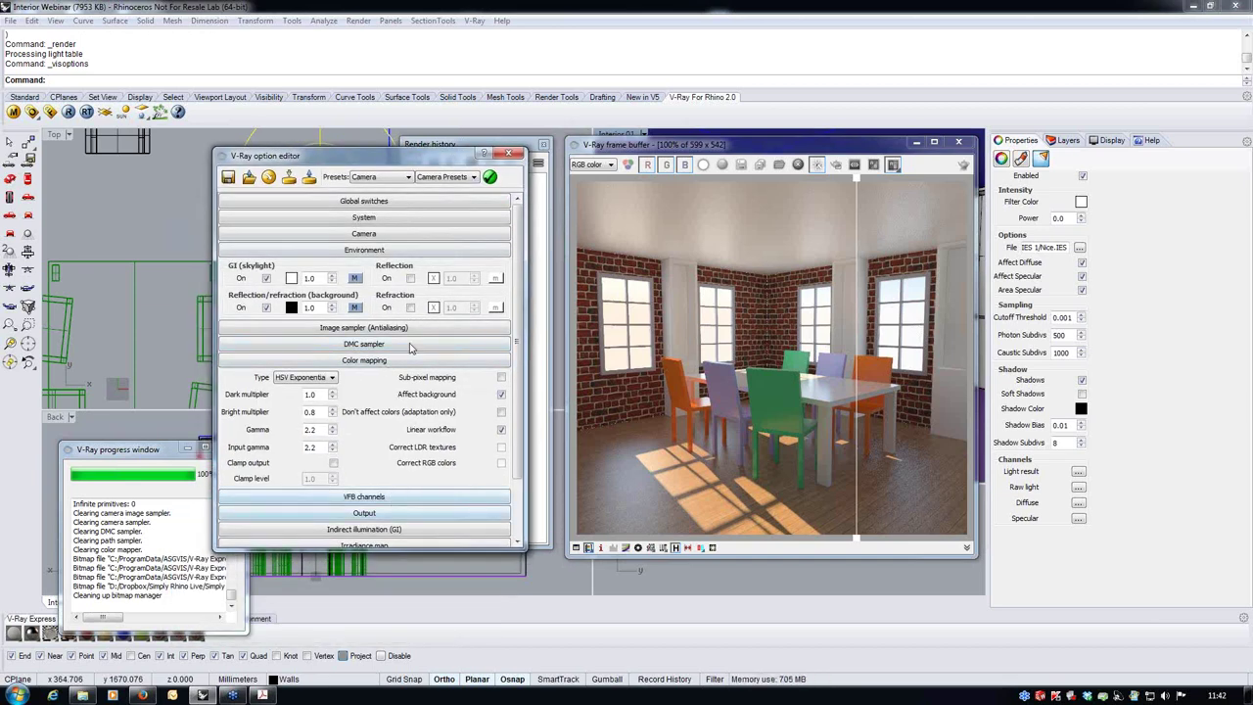
left_click(406, 251)
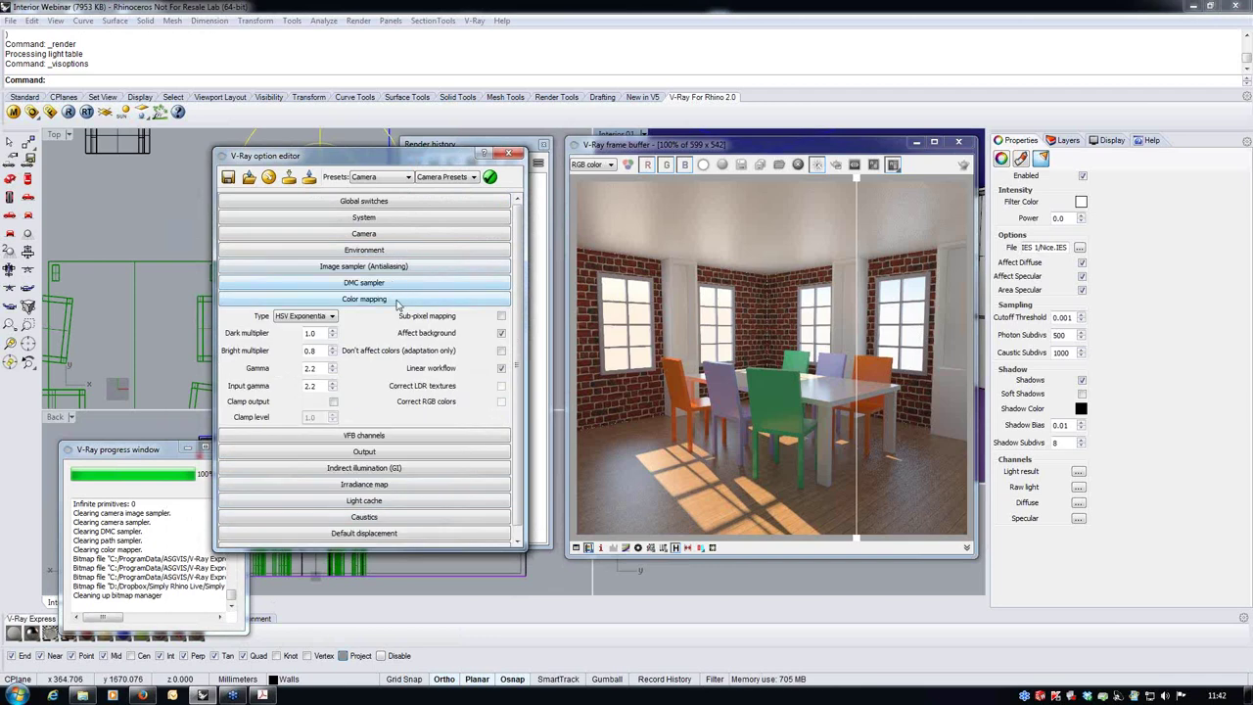
left_click(399, 299)
left_click(419, 347)
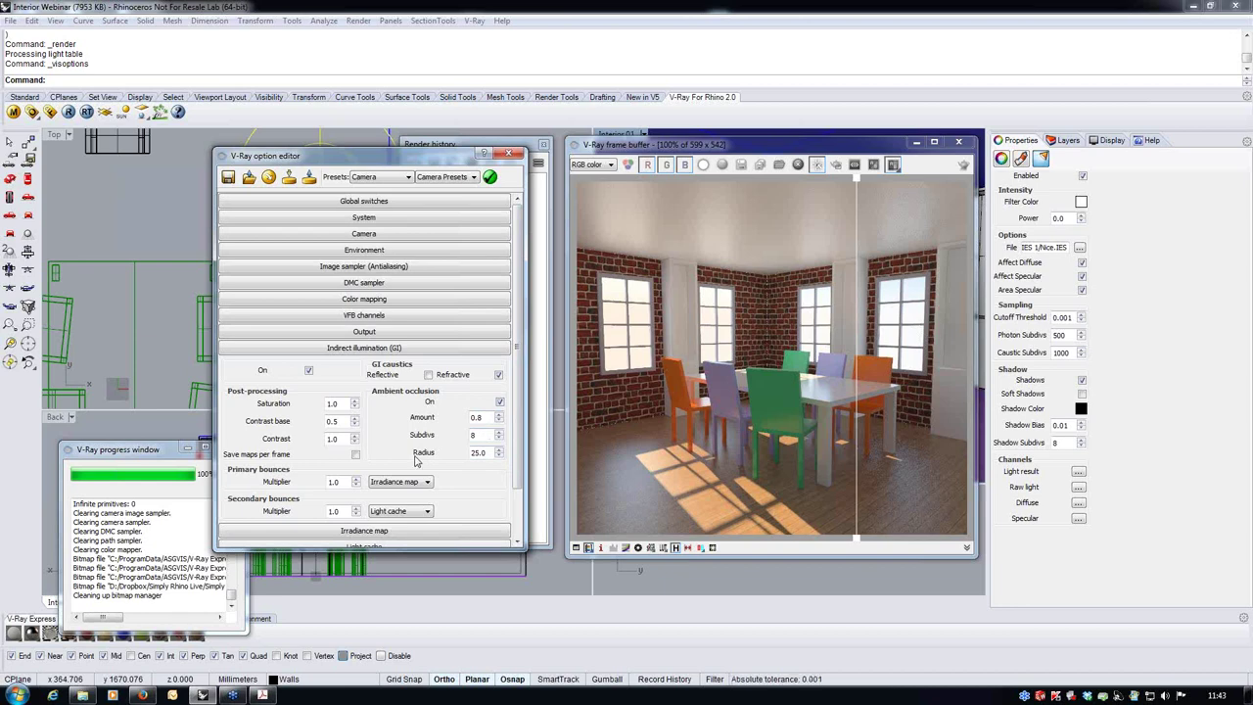
Step: Show the webinar slides PDF full-screen and advance to the closing thank-you slide
left_click(262, 695)
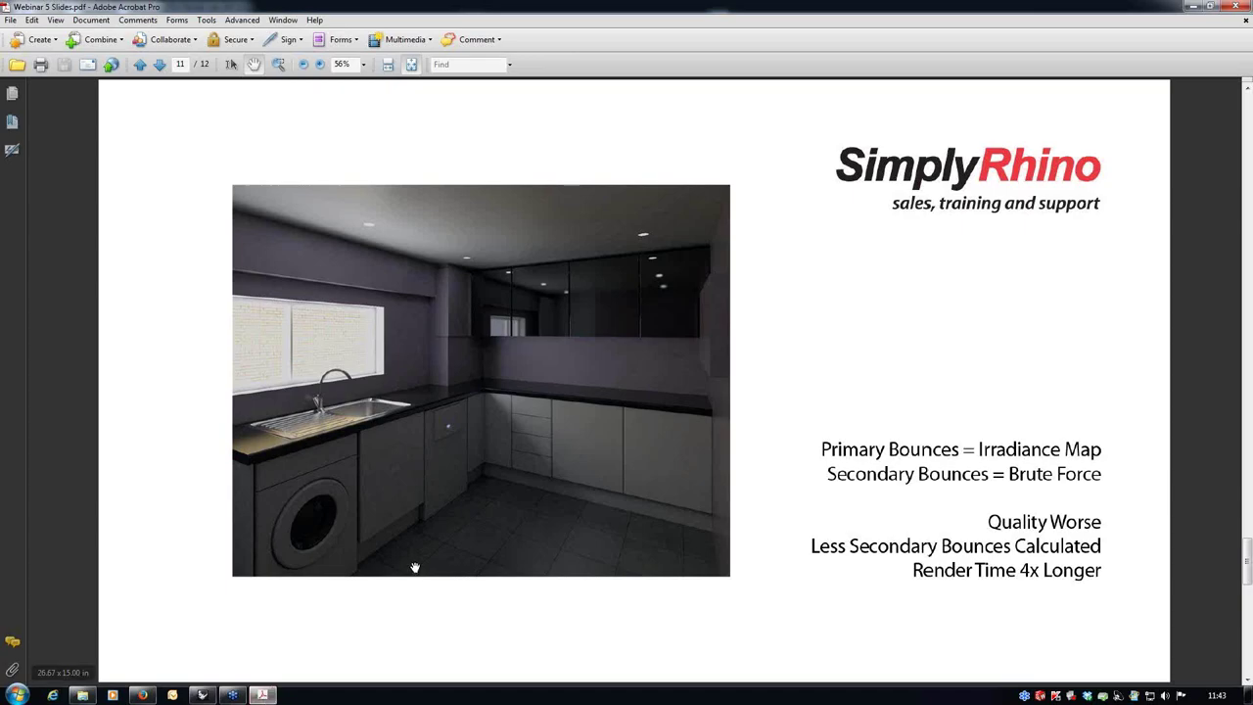
key("ctrl+l")
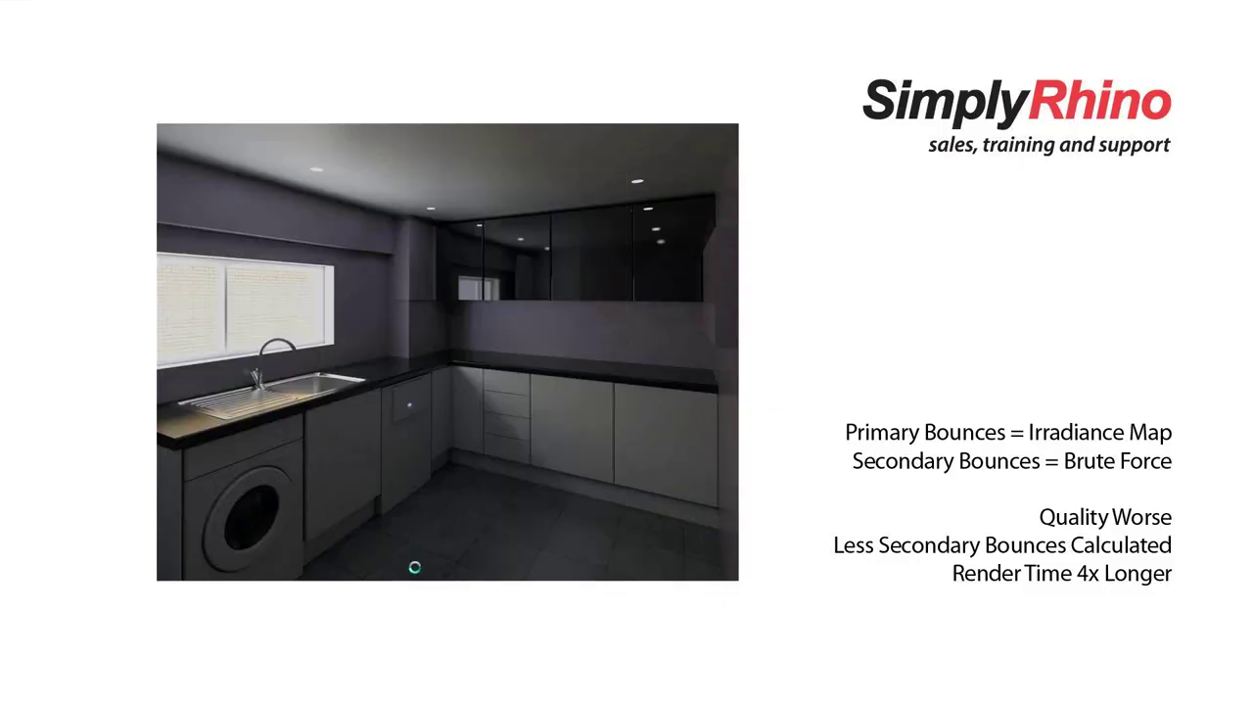
key("Right")
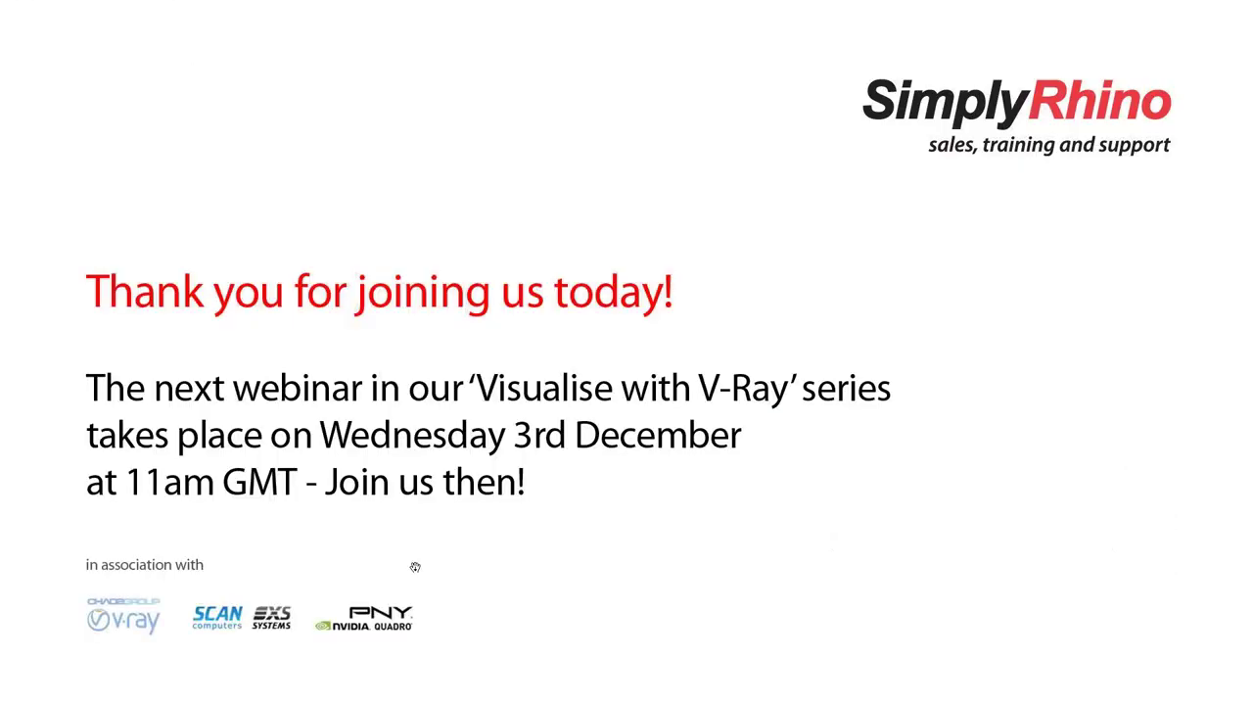